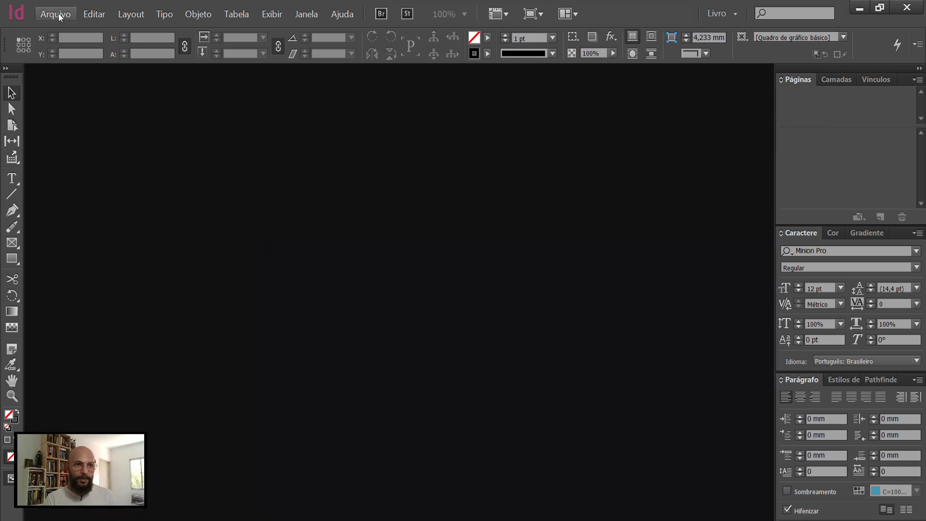
Step: Start a new document so its page setup can be configured
{"action": "left_click", "coordinate": [55, 14]}
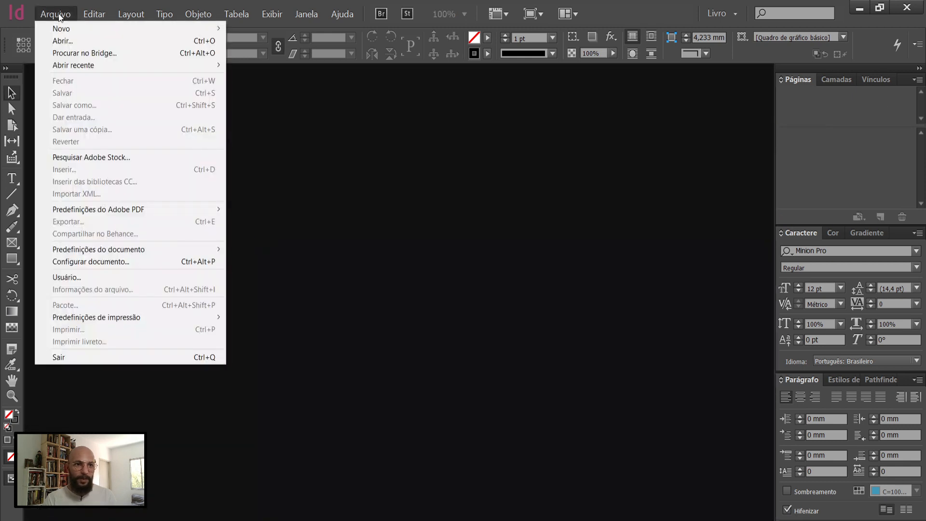
{"action": "mouse_move", "coordinate": [71, 31]}
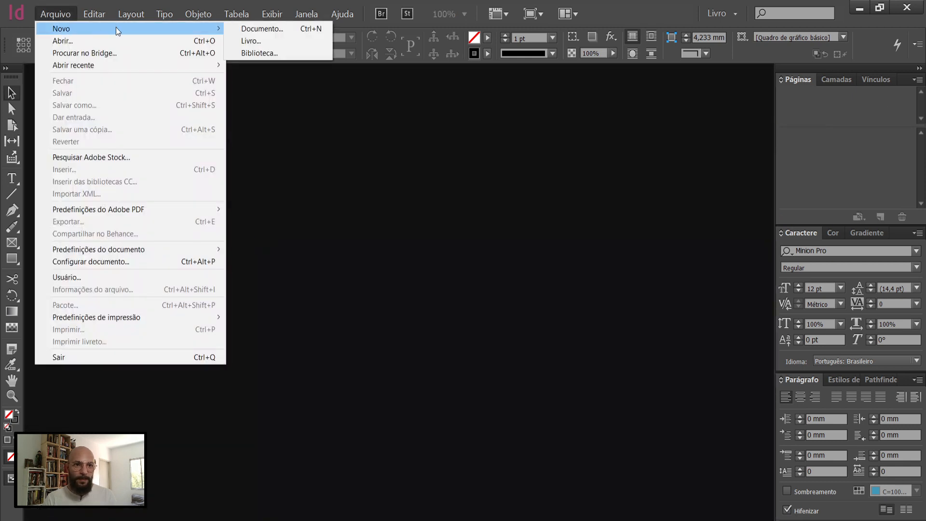
{"action": "left_click", "coordinate": [236, 32]}
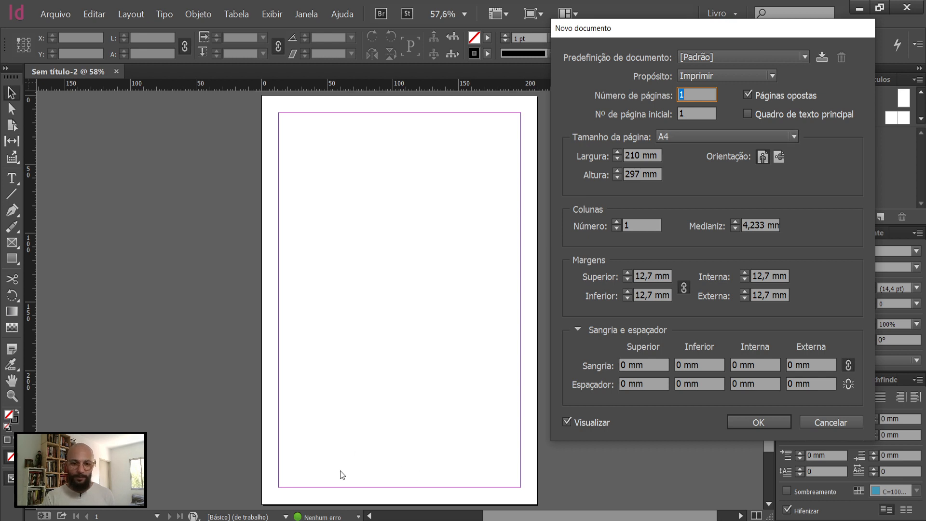
Step: Switch to Calculator and add up the cover width as 14 + 14 + 8 + 8 + 0,6
{"action": "left_click", "coordinate": [345, 519]}
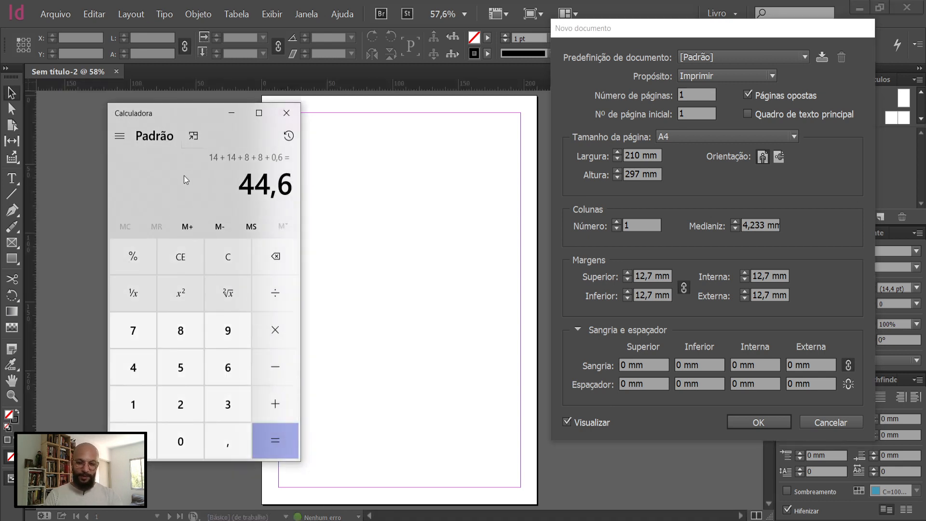
{"action": "key", "text": "Escape"}
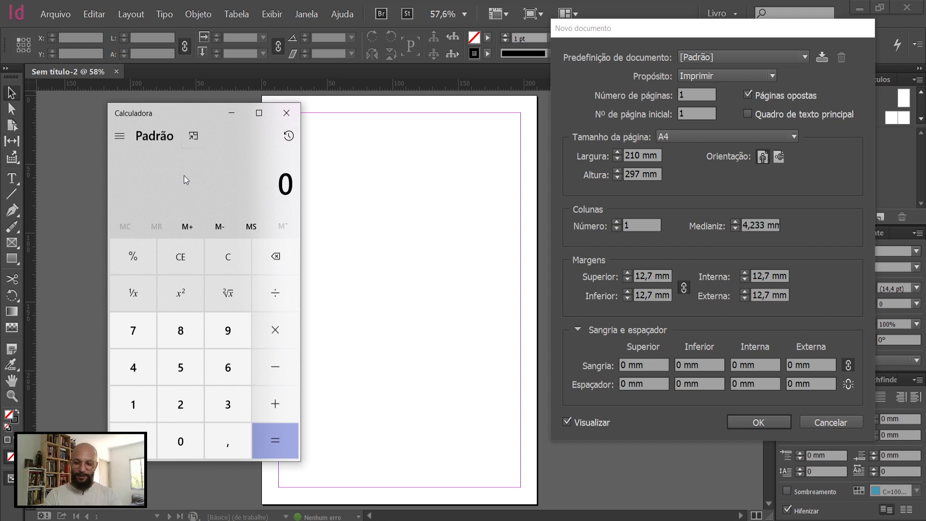
{"action": "type", "text": "14 "}
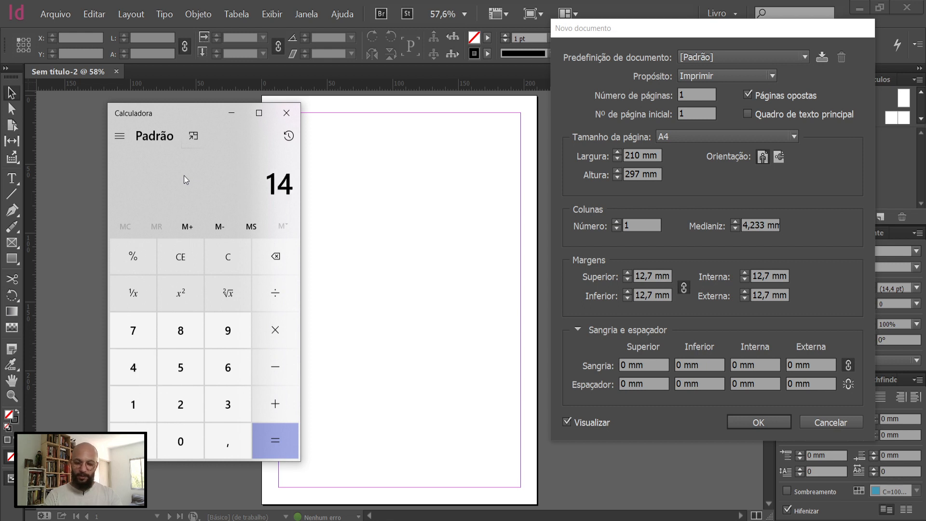
{"action": "type", "text": "+ 14"}
{"action": "type", "text": "+8"}
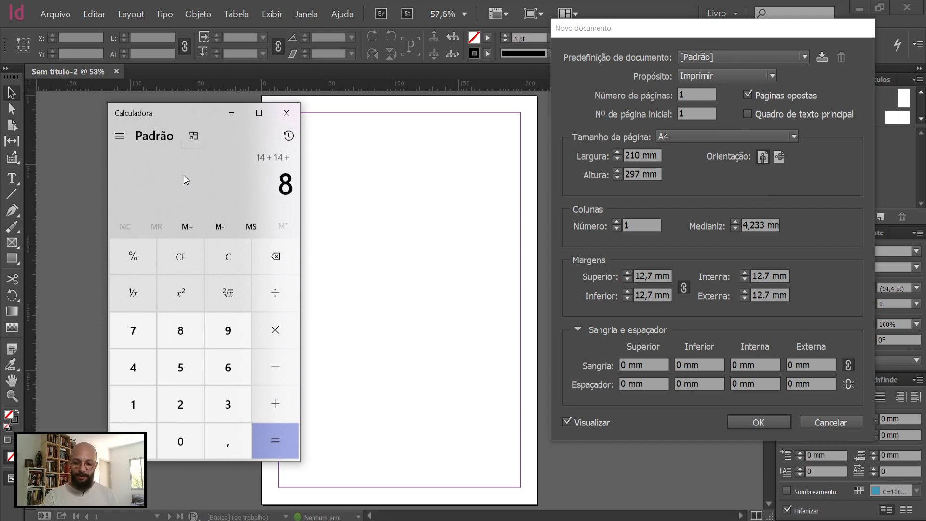
{"action": "type", "text": "+8"}
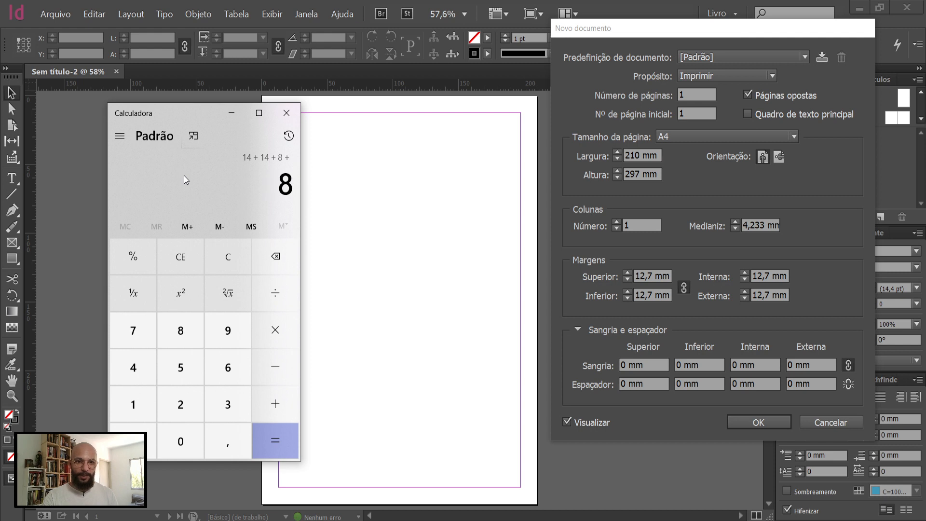
{"action": "type", "text": "+,6"}
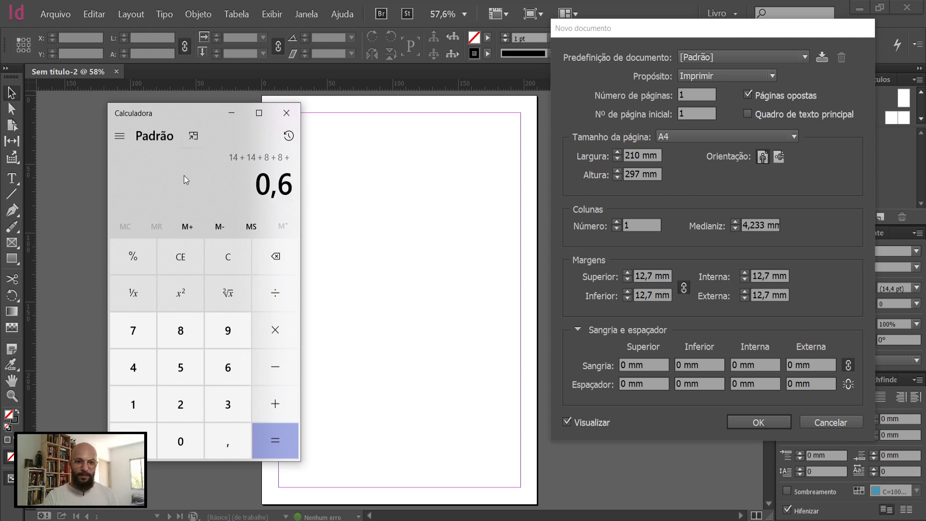
{"action": "key", "text": "Return"}
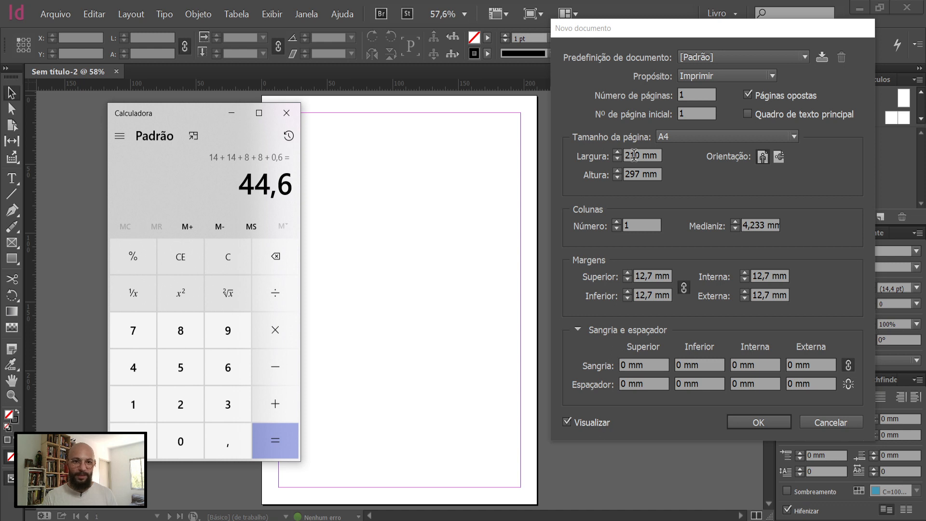
Step: Return to the new document settings and choose A5 as the page size
{"action": "left_click", "coordinate": [676, 138]}
{"action": "left_click", "coordinate": [676, 138]}
{"action": "left_click", "coordinate": [676, 138]}
{"action": "left_click", "coordinate": [677, 138]}
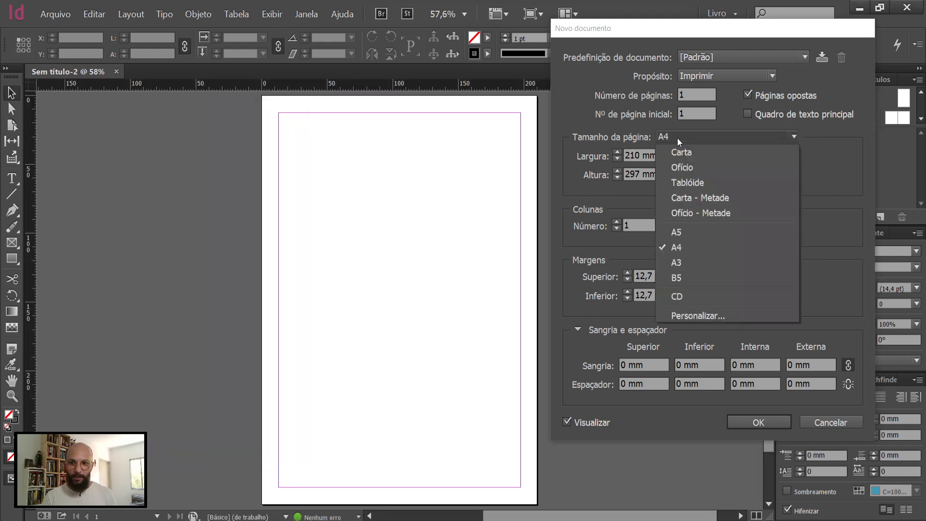
{"action": "left_click", "coordinate": [691, 231]}
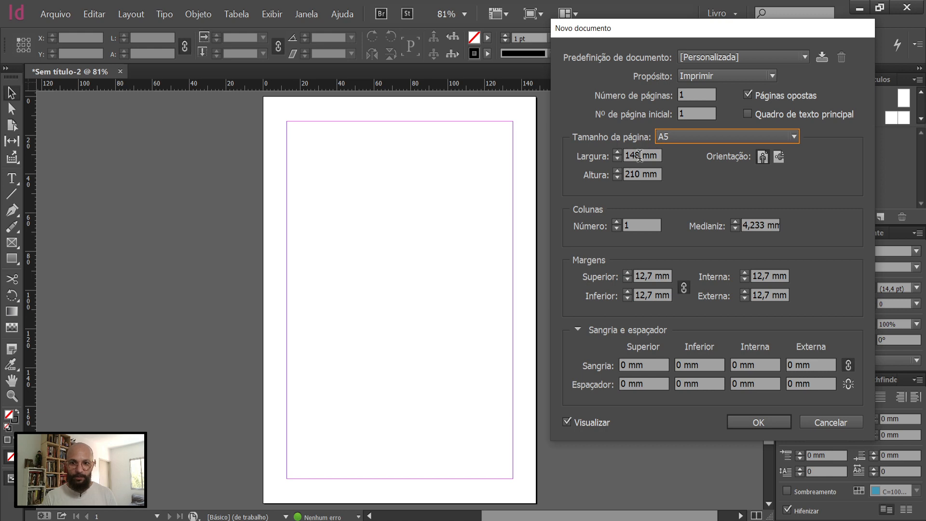
Step: Set the page width to 446 mm, checking the calculated total in Calculator
{"action": "key", "text": "alt+Tab"}
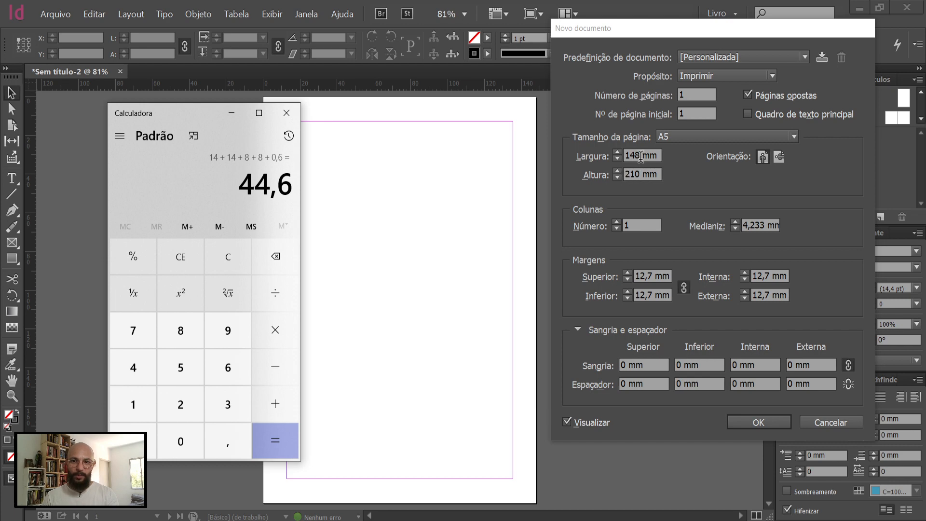
{"action": "left_click_drag", "start_coordinate": [641, 157], "coordinate": [622, 157]}
{"action": "key", "text": "alt+Tab"}
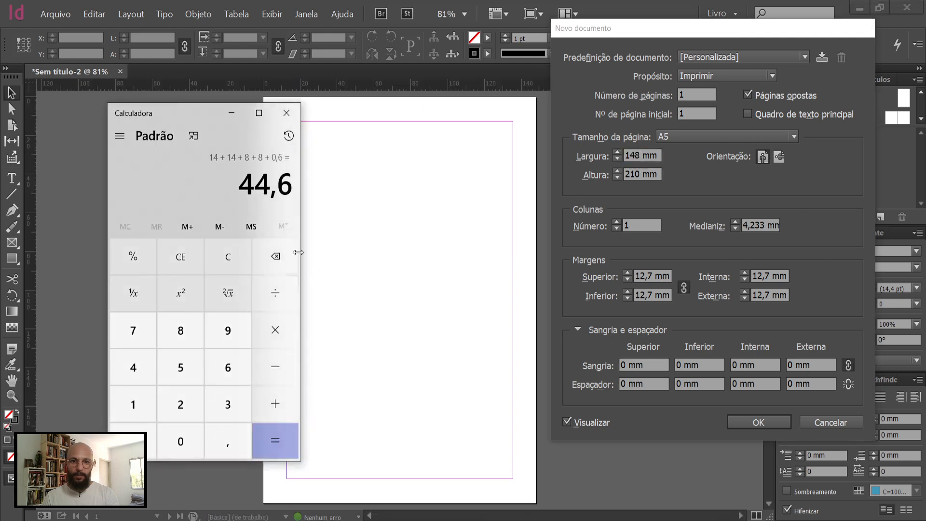
{"action": "key", "text": "alt+Tab"}
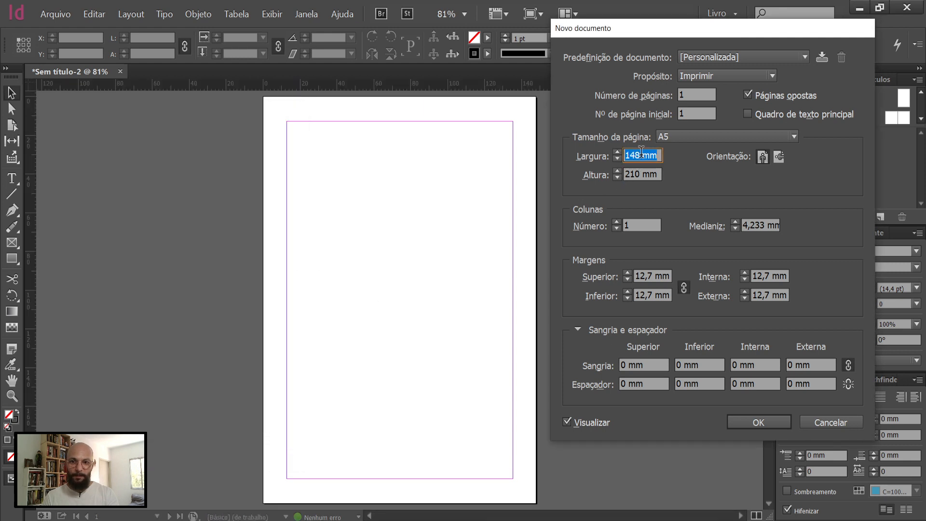
{"action": "type", "text": "446"}
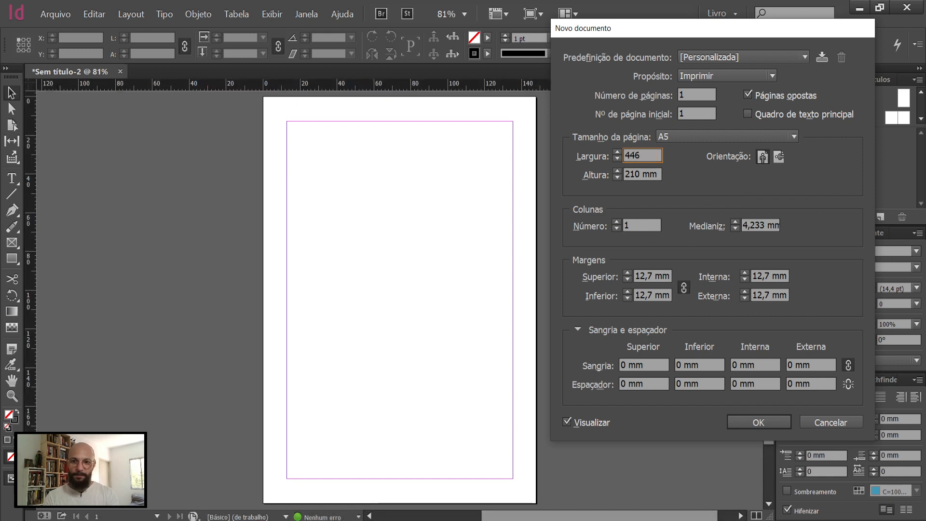
{"action": "left_click", "coordinate": [646, 174]}
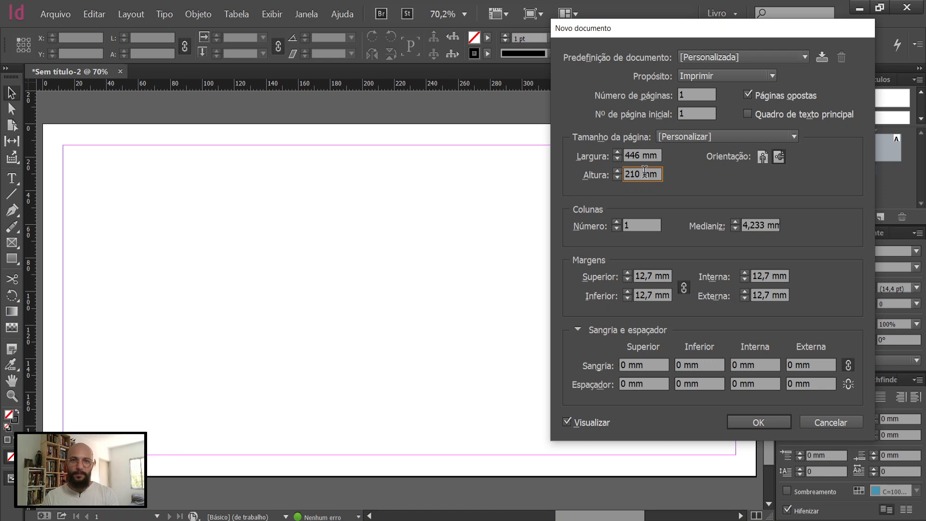
Step: Set all four linked margins to 80 mm and unlink them
{"action": "double_click", "coordinate": [647, 277]}
{"action": "type", "text": "80"}
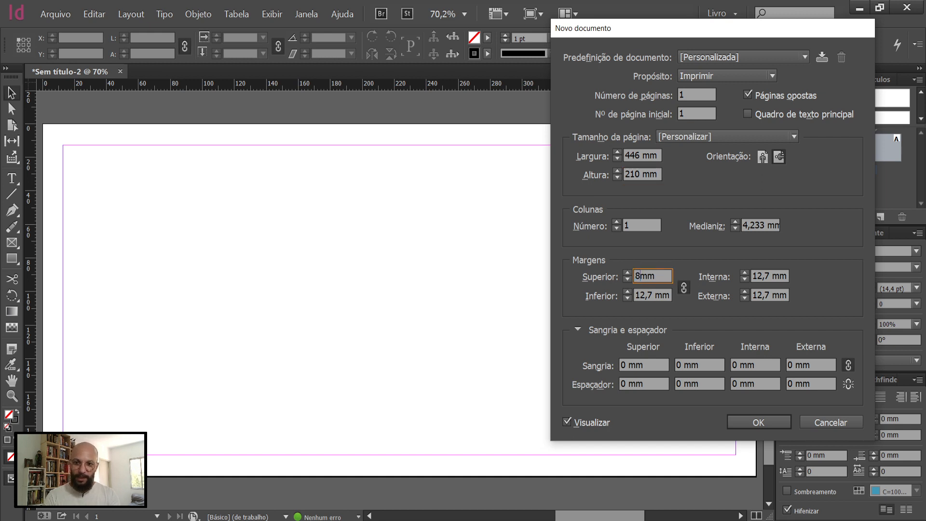
{"action": "left_click", "coordinate": [684, 288]}
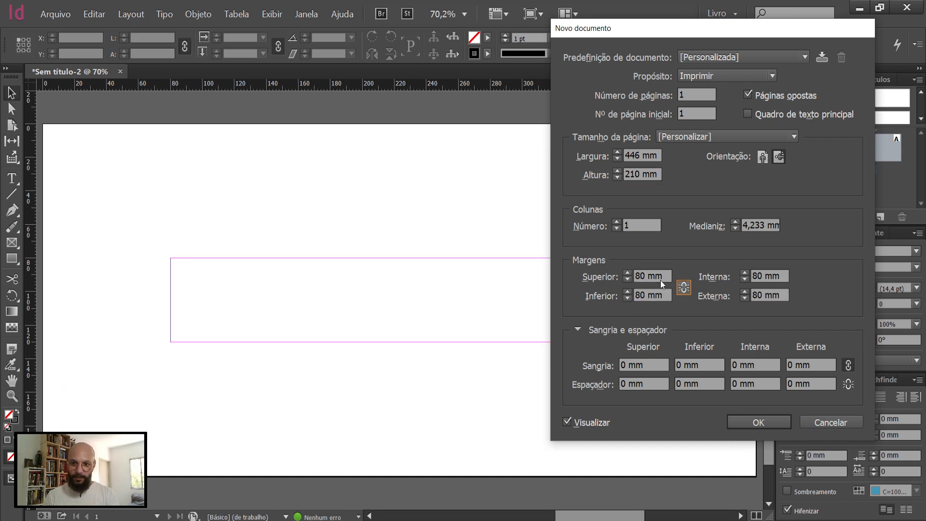
Step: Set the inside and outside margins to 0 mm
{"action": "double_click", "coordinate": [647, 277]}
{"action": "double_click", "coordinate": [757, 276]}
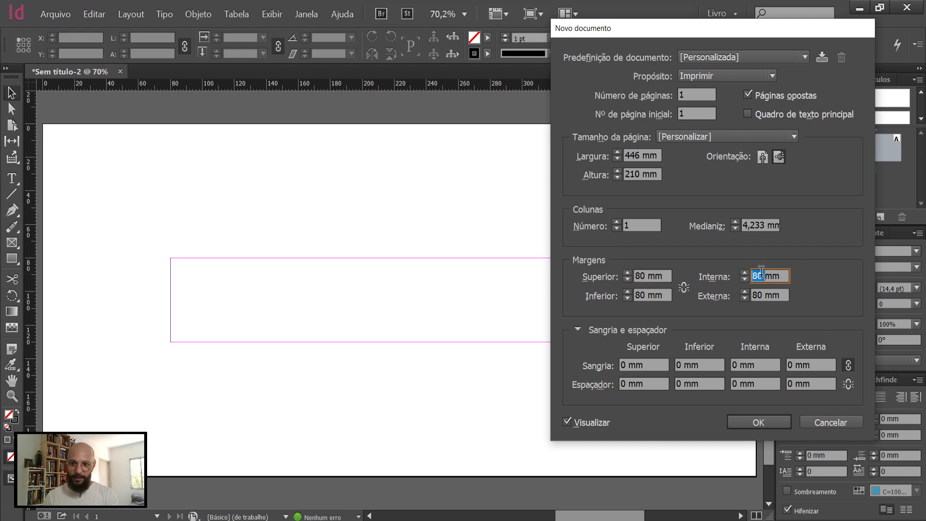
{"action": "type", "text": "0"}
{"action": "double_click", "coordinate": [763, 295]}
{"action": "type", "text": "0"}
{"action": "left_click", "coordinate": [645, 295]}
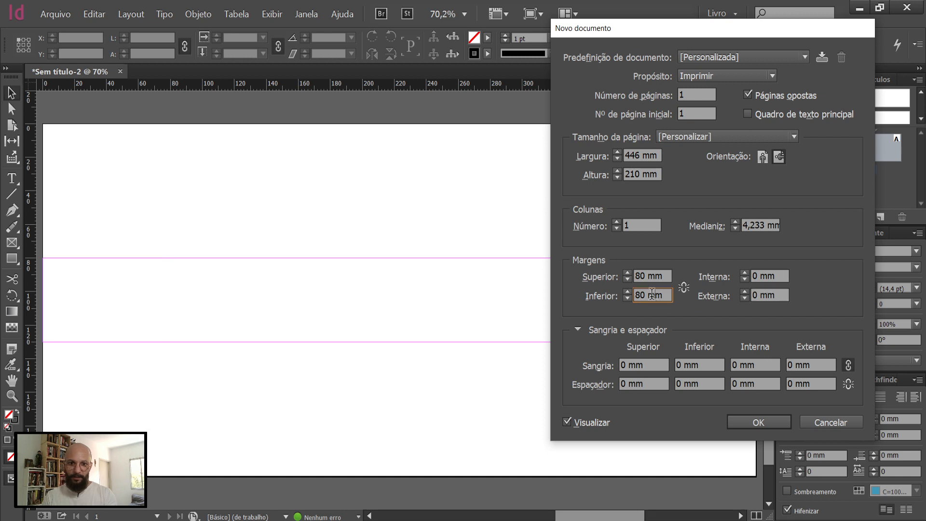
Step: Set the outside margin to 80 mm
{"action": "double_click", "coordinate": [756, 276]}
{"action": "double_click", "coordinate": [762, 292]}
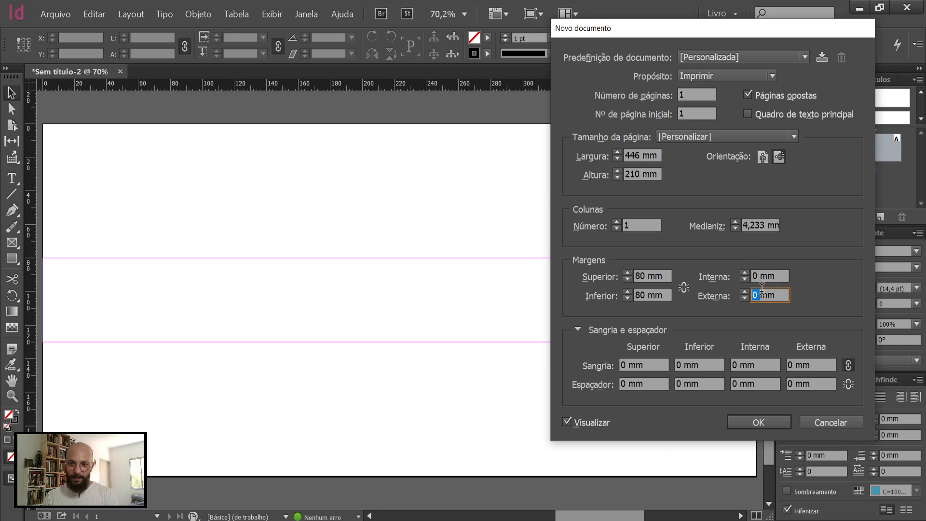
{"action": "type", "text": "80"}
{"action": "left_click", "coordinate": [645, 296]}
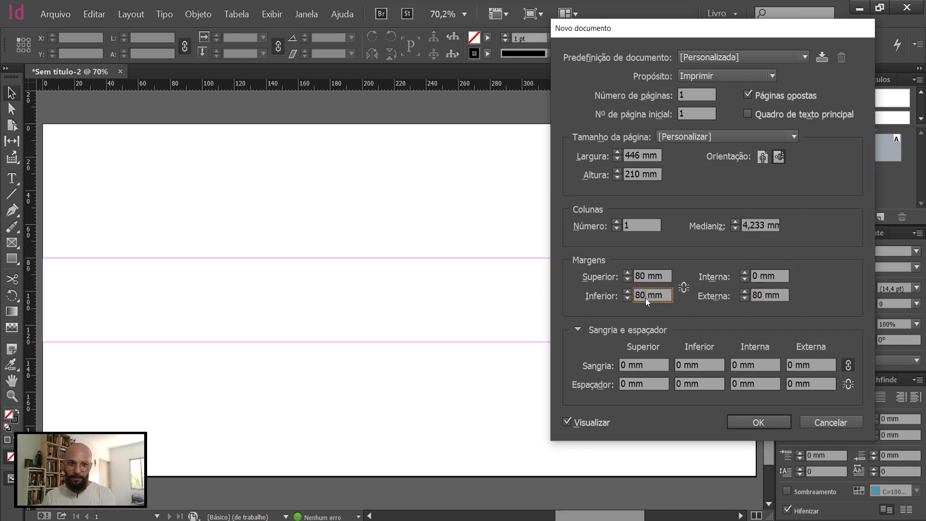
Step: Set the bottom and top margins to 0 mm
{"action": "double_click", "coordinate": [643, 294]}
{"action": "type", "text": "0"}
{"action": "left_click", "coordinate": [644, 276]}
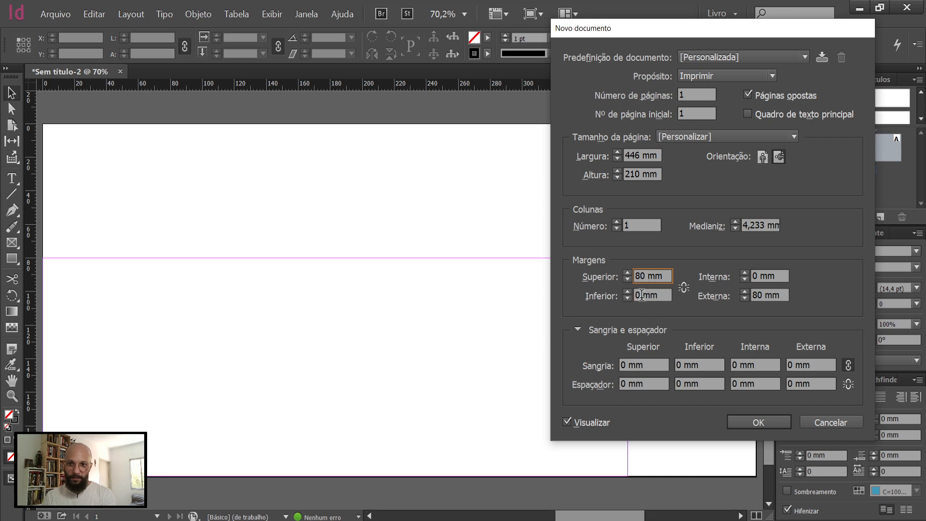
{"action": "double_click", "coordinate": [646, 272]}
{"action": "type", "text": "0"}
{"action": "left_click", "coordinate": [638, 294]}
Step: Set the inside margin to 80 mm
{"action": "double_click", "coordinate": [761, 272]}
{"action": "double_click", "coordinate": [759, 274]}
{"action": "type", "text": "80"}
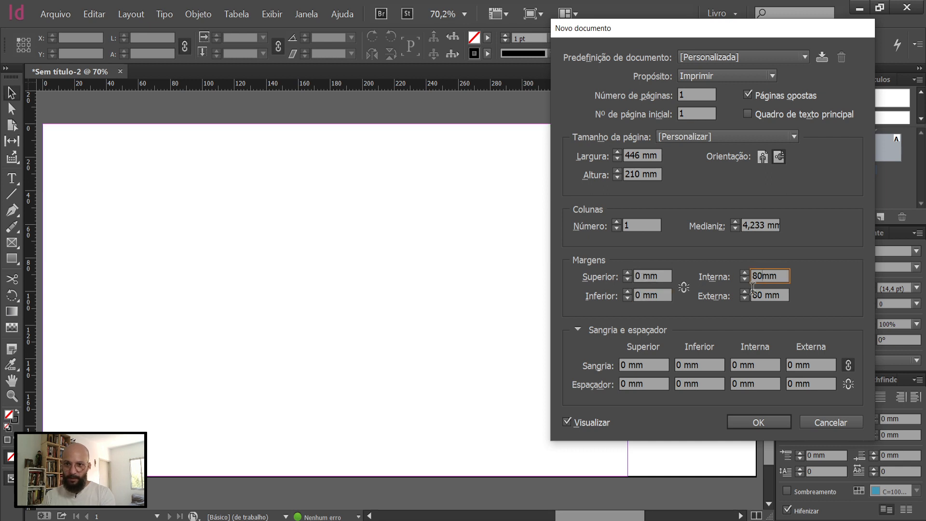
{"action": "left_click", "coordinate": [646, 279]}
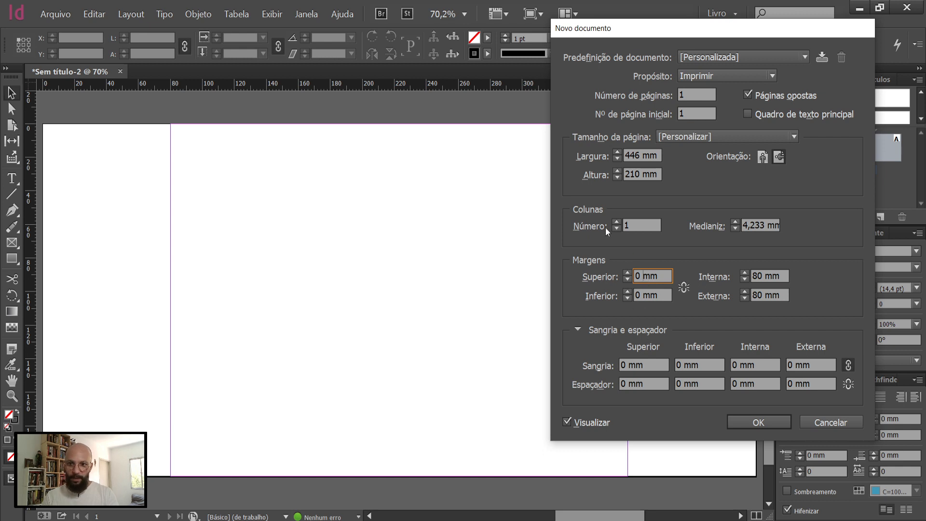
Step: Divide the page into 2 columns with a 6 mm gutter
{"action": "left_click", "coordinate": [616, 222]}
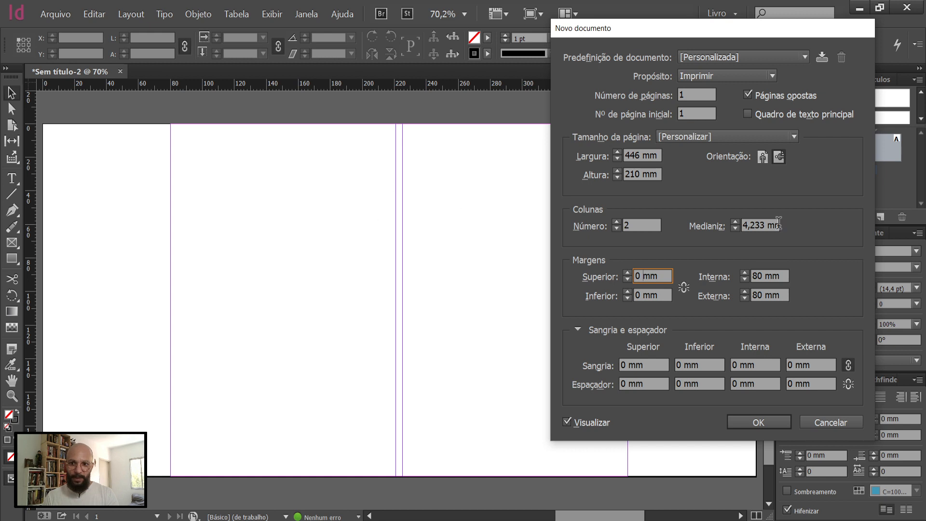
{"action": "triple_click", "coordinate": [756, 225]}
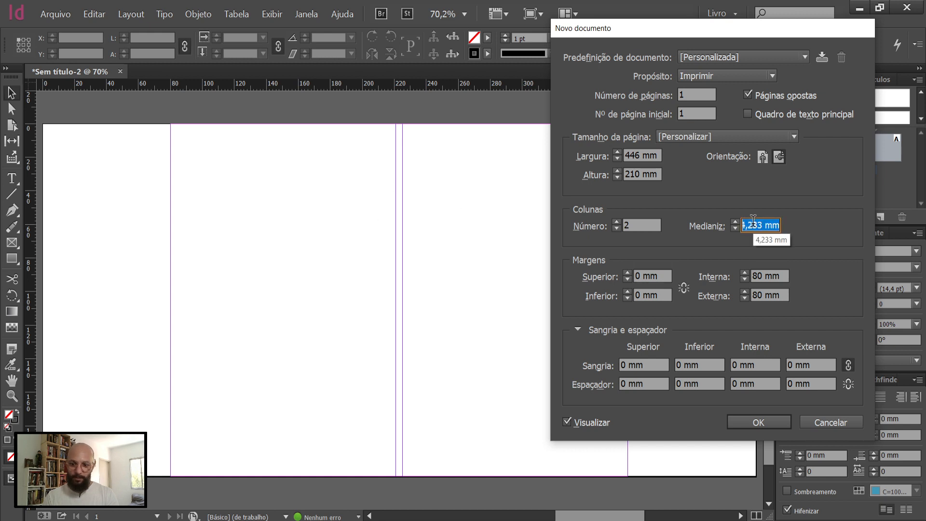
{"action": "type", "text": "6"}
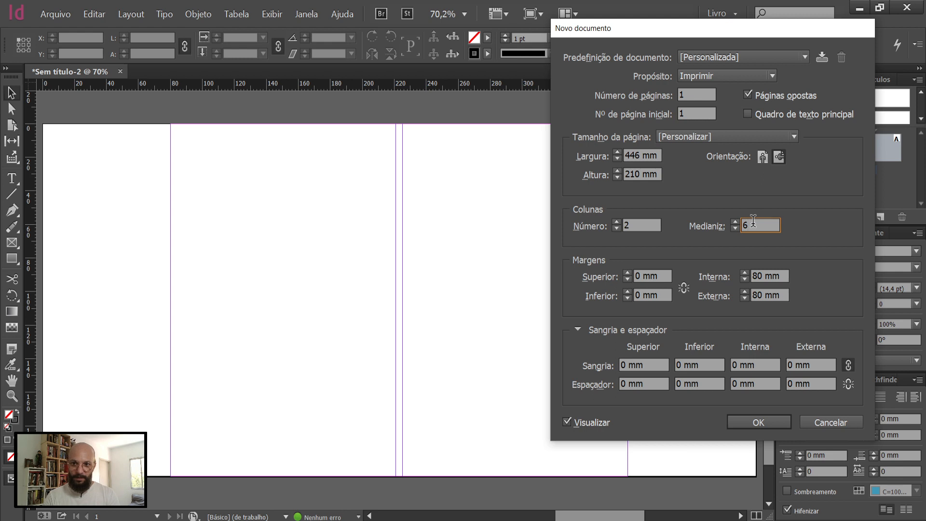
{"action": "left_click", "coordinate": [768, 276]}
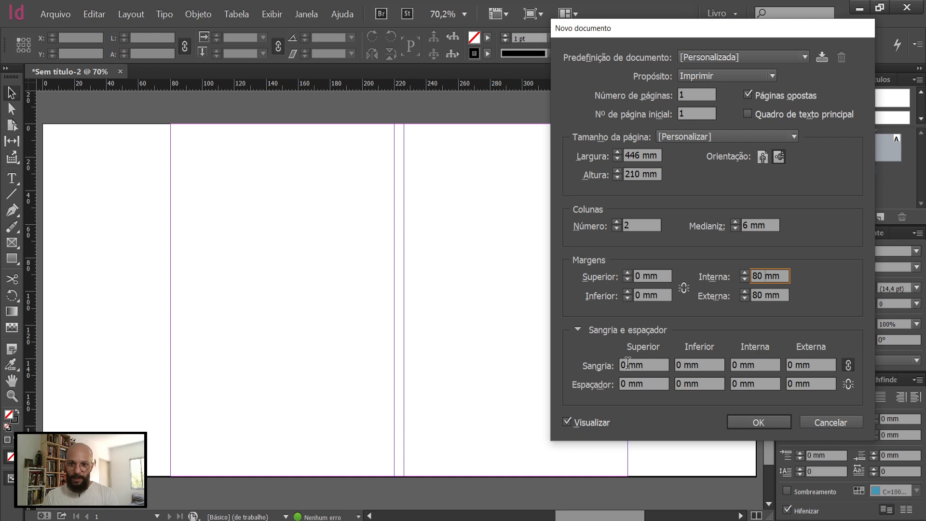
Step: Link the slug values, set the bleed to 5 mm and the slug to 10 mm on all sides, and create the document
{"action": "left_click", "coordinate": [848, 384]}
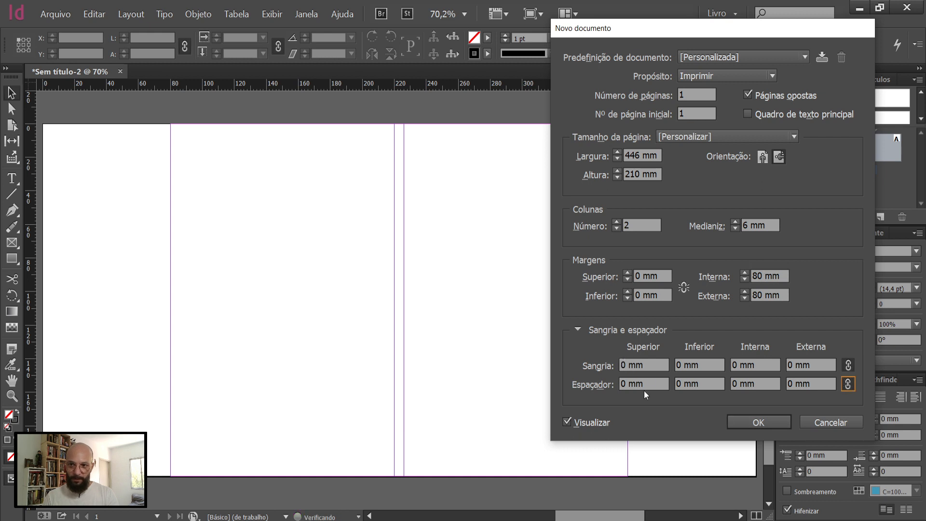
{"action": "double_click", "coordinate": [622, 365]}
{"action": "type", "text": "5"}
{"action": "left_click", "coordinate": [623, 384]}
{"action": "double_click", "coordinate": [623, 383]}
{"action": "type", "text": "10"}
{"action": "left_click", "coordinate": [627, 365]}
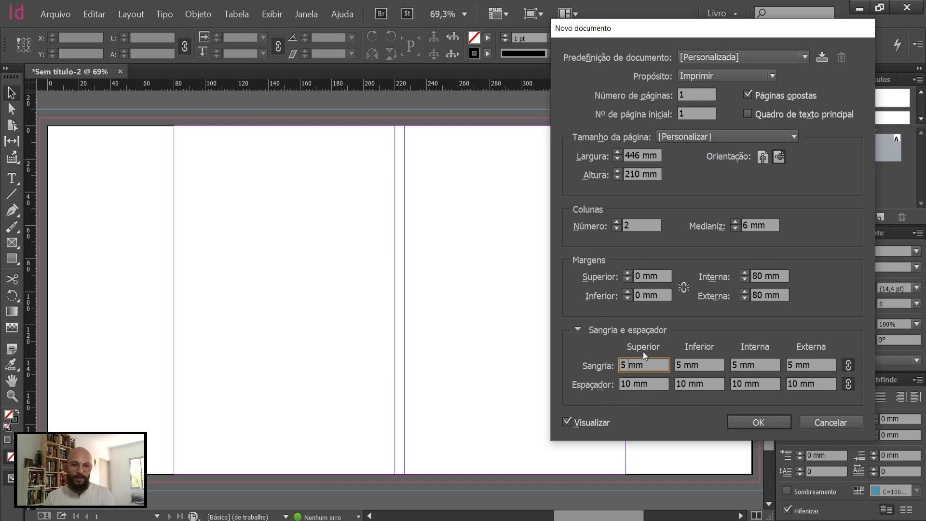
{"action": "left_click", "coordinate": [760, 422]}
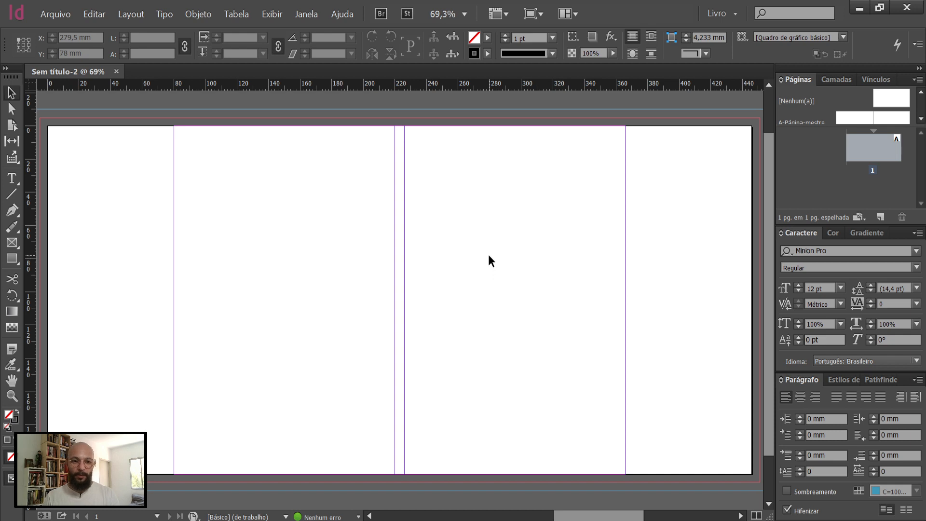
Step: Switch to the browser, generate five paragraphs on the Lorem Ipsum site, and copy the phrase "Lorem ipsum dolor sit amet"
{"action": "left_click", "coordinate": [145, 520]}
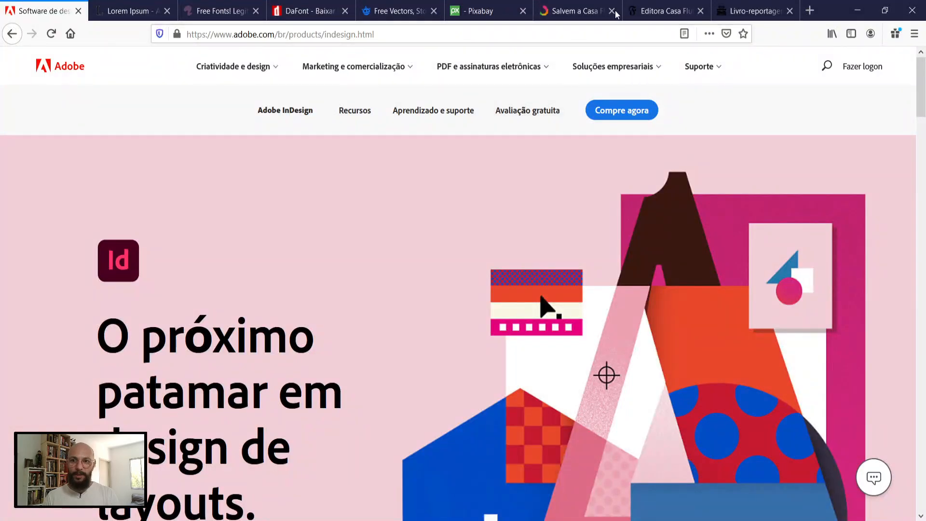
{"action": "left_click", "coordinate": [141, 5]}
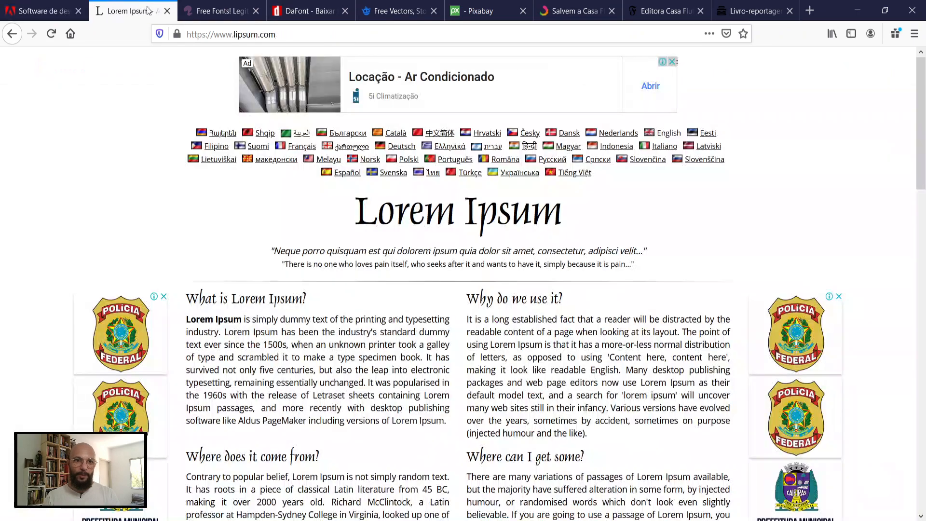
{"action": "scroll", "coordinate": [622, 285], "scroll_direction": "down", "scroll_amount": 5}
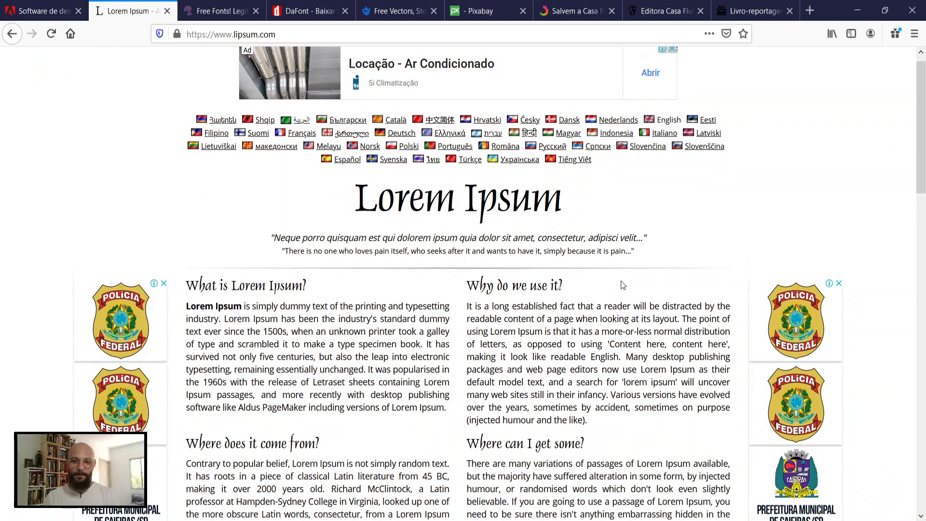
{"action": "scroll", "coordinate": [615, 294], "scroll_direction": "down", "scroll_amount": 2}
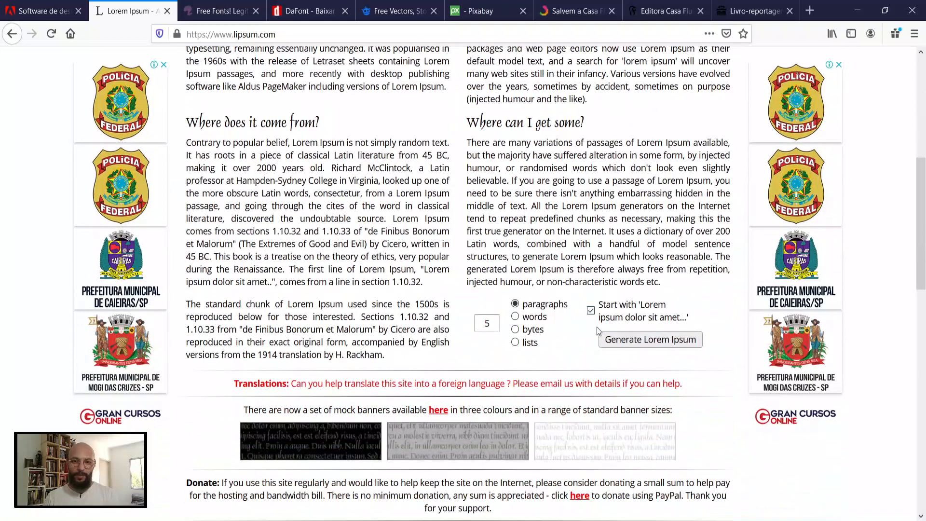
{"action": "left_click", "coordinate": [648, 339]}
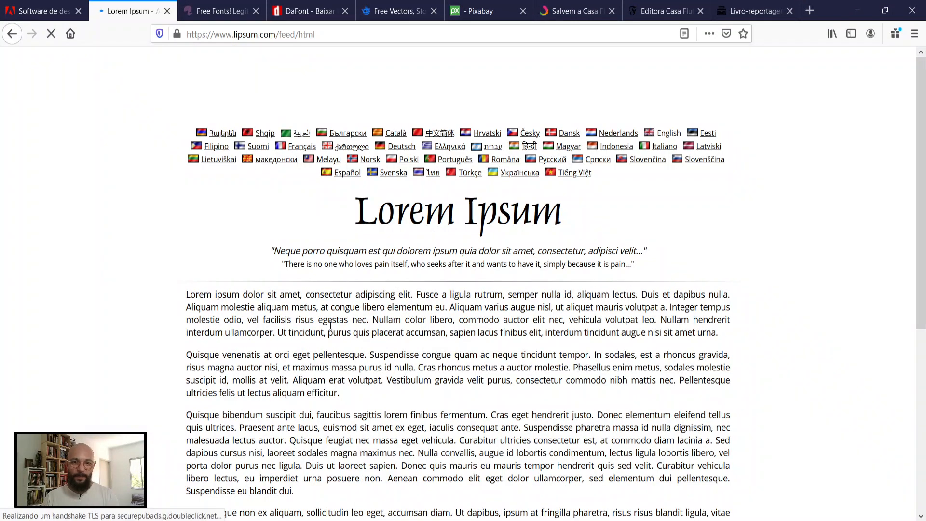
{"action": "left_click_drag", "start_coordinate": [186, 294], "coordinate": [301, 294]}
{"action": "key", "text": "ctrl+c"}
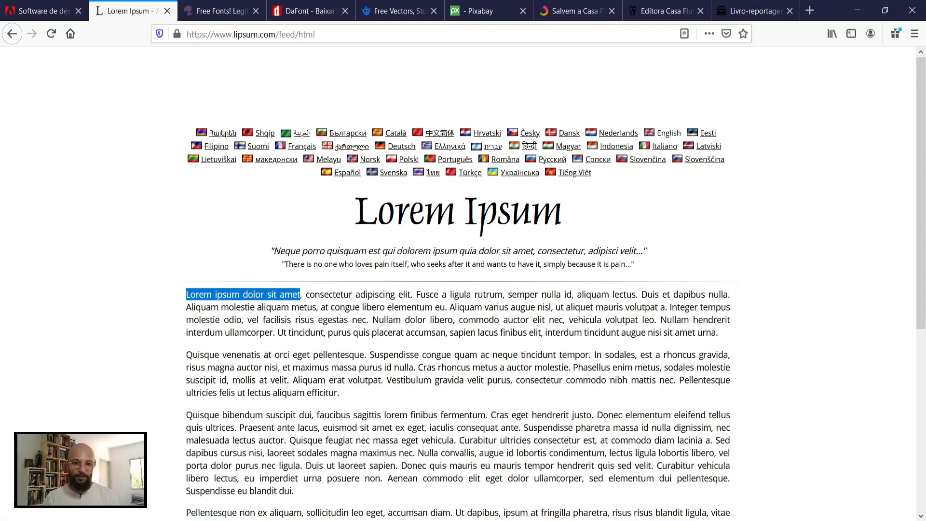
Step: Switch back to InDesign, paste the copied phrase and place its text frame on the front cover at about X 274.5 mm, Y 44 mm
{"action": "key", "text": "alt+Tab"}
{"action": "key", "text": "t"}
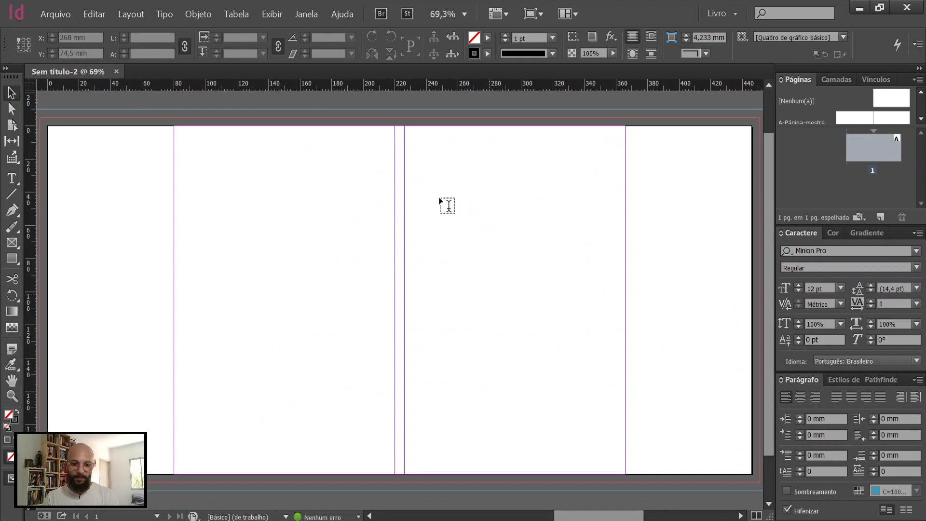
{"action": "left_click_drag", "start_coordinate": [432, 178], "coordinate": [603, 276]}
{"action": "key", "text": "ctrl+v"}
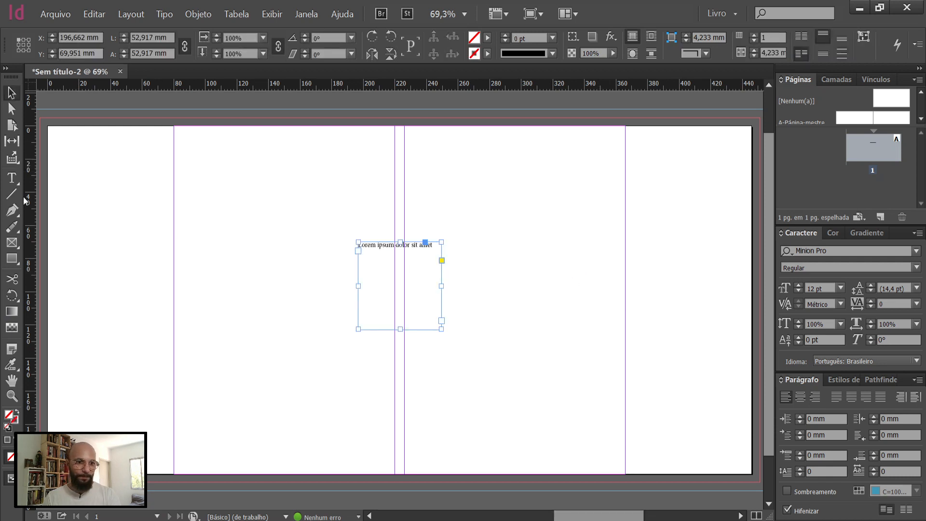
{"action": "left_click", "coordinate": [12, 179]}
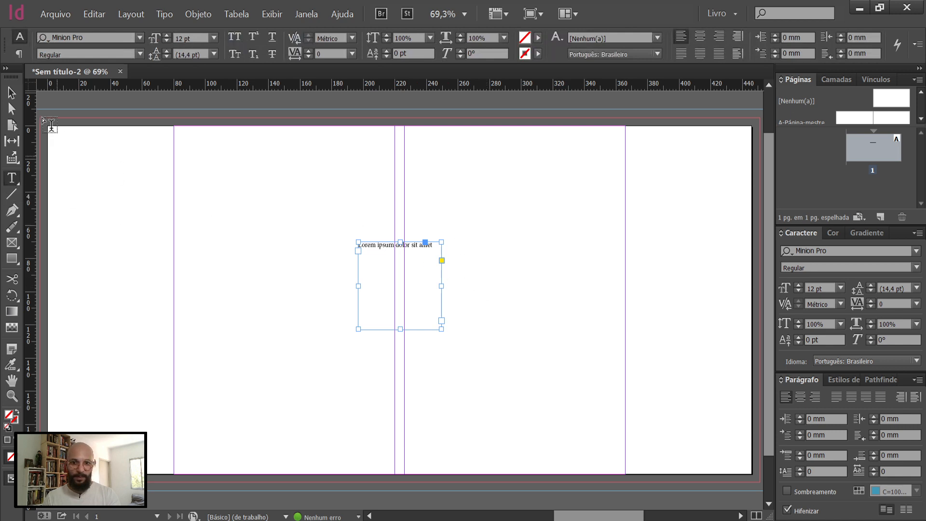
{"action": "left_click_drag", "start_coordinate": [473, 244], "coordinate": [537, 203]}
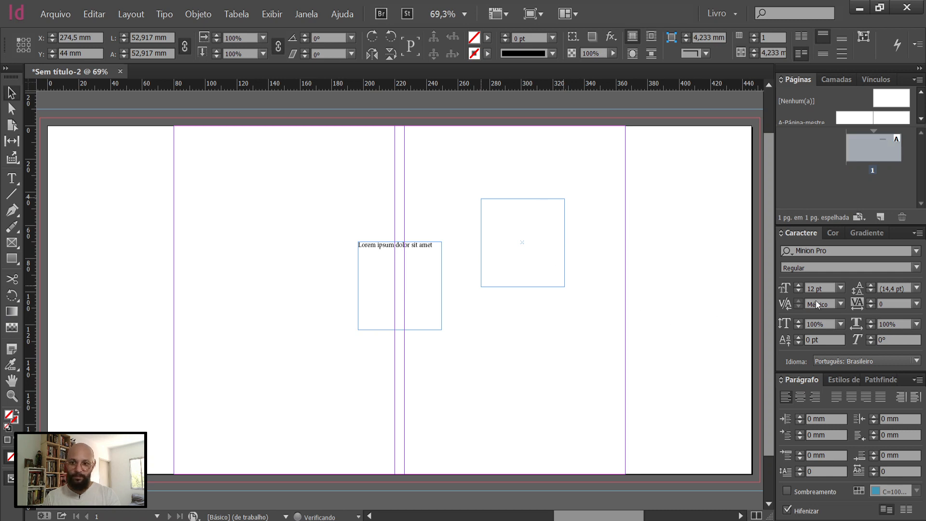
Step: Format the title as centred 48 pt text without hyphenation, in a frame spanning the front cover's 140 mm width
{"action": "left_click", "coordinate": [841, 288]}
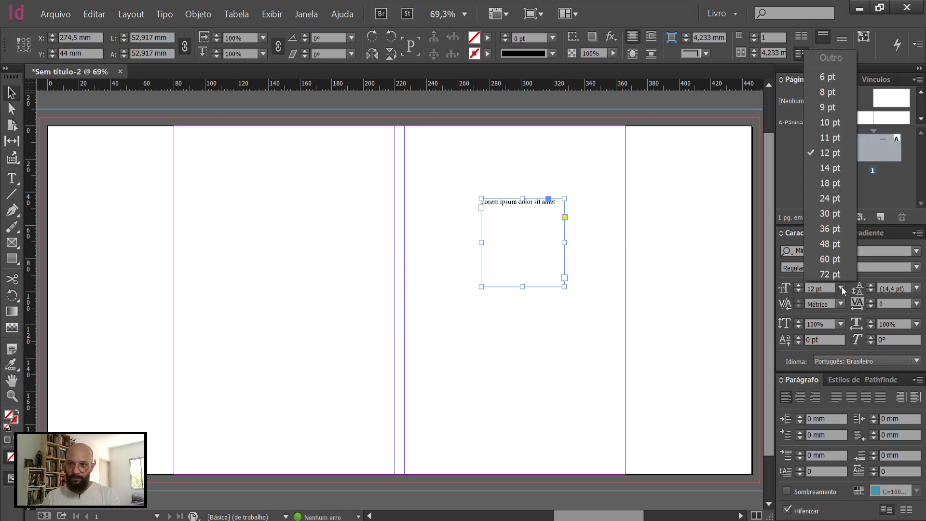
{"action": "left_click", "coordinate": [835, 245]}
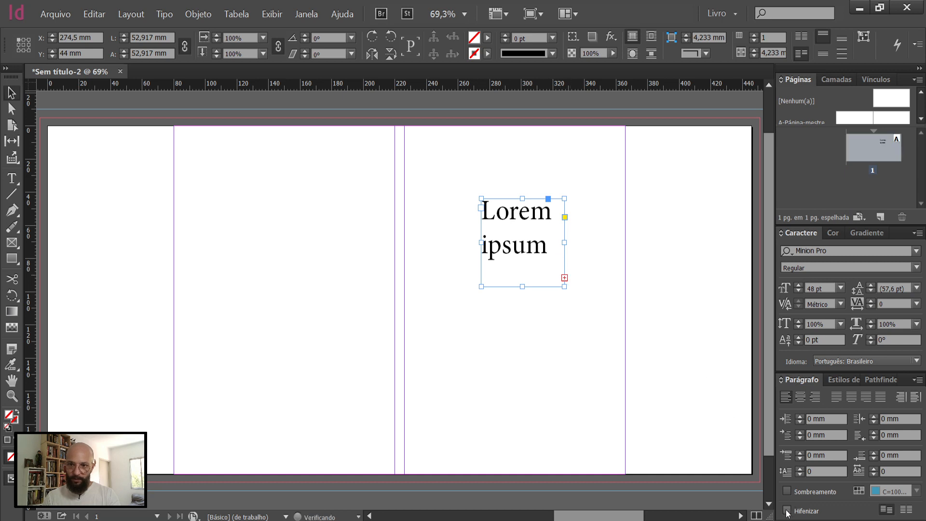
{"action": "left_click_drag", "start_coordinate": [567, 245], "coordinate": [571, 278]}
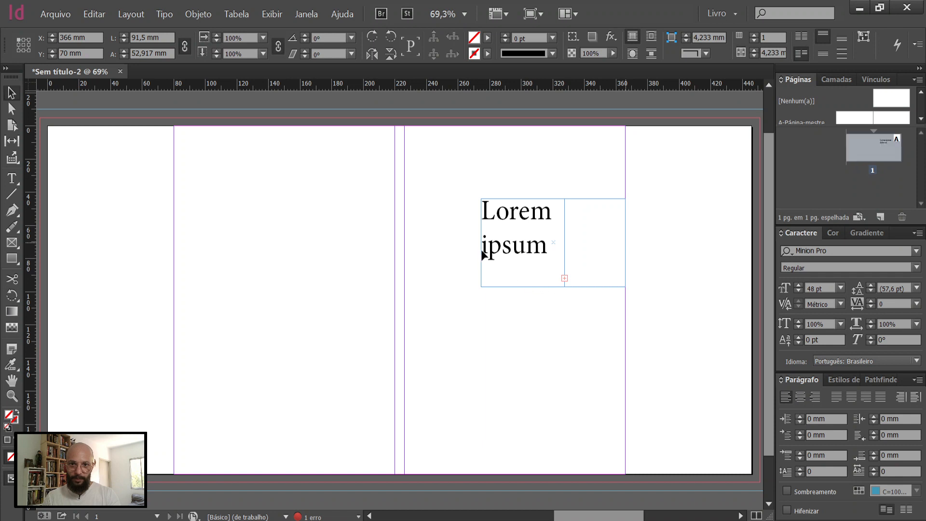
{"action": "left_click_drag", "start_coordinate": [481, 245], "coordinate": [404, 246]}
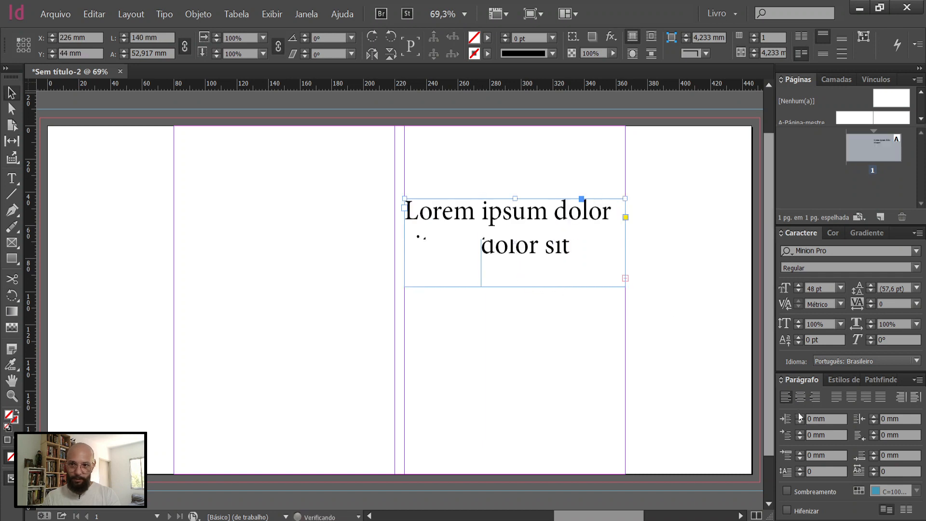
{"action": "left_click", "coordinate": [800, 396]}
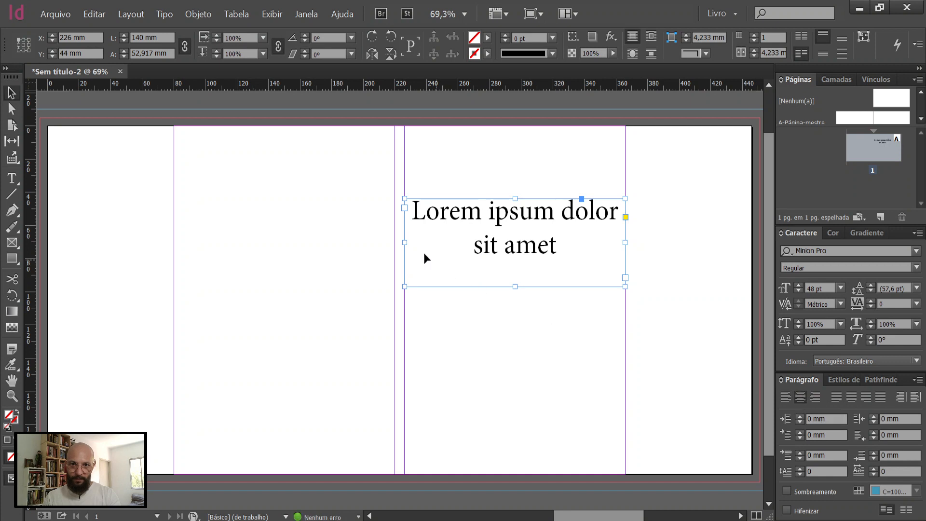
Step: Narrow the title frame to about 130.5 mm and centre it horizontally on the front cover
{"action": "left_click_drag", "start_coordinate": [408, 241], "coordinate": [420, 241]}
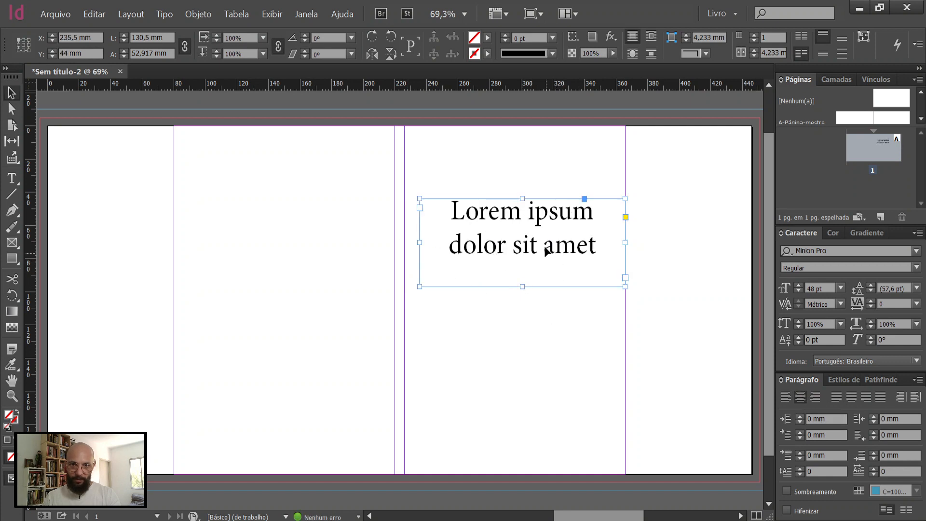
{"action": "left_click_drag", "start_coordinate": [535, 250], "coordinate": [539, 250]}
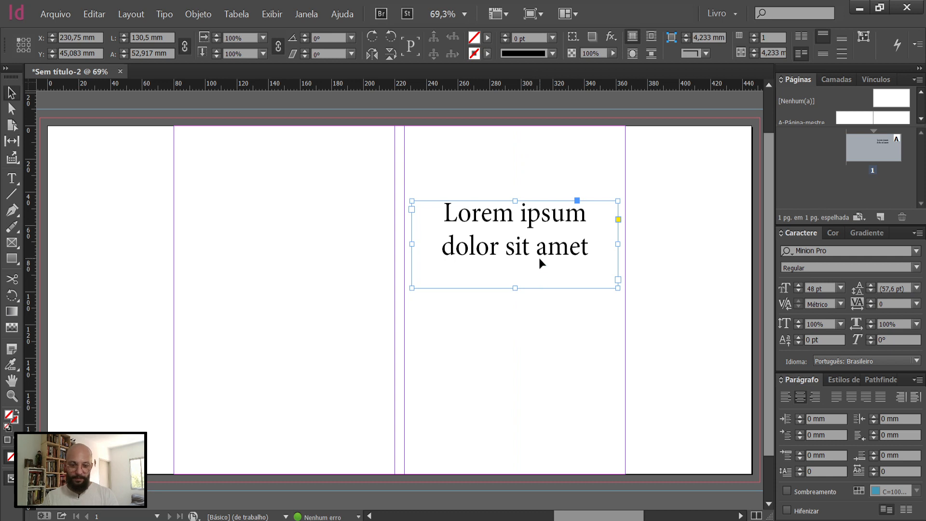
Step: Duplicate the title frame below at Y 89.5 mm and copy "Quisque venenatis at orci eget pellentesque." from the Lorem Ipsum page in the browser
{"action": "left_click_drag", "start_coordinate": [535, 262], "coordinate": [569, 318]}
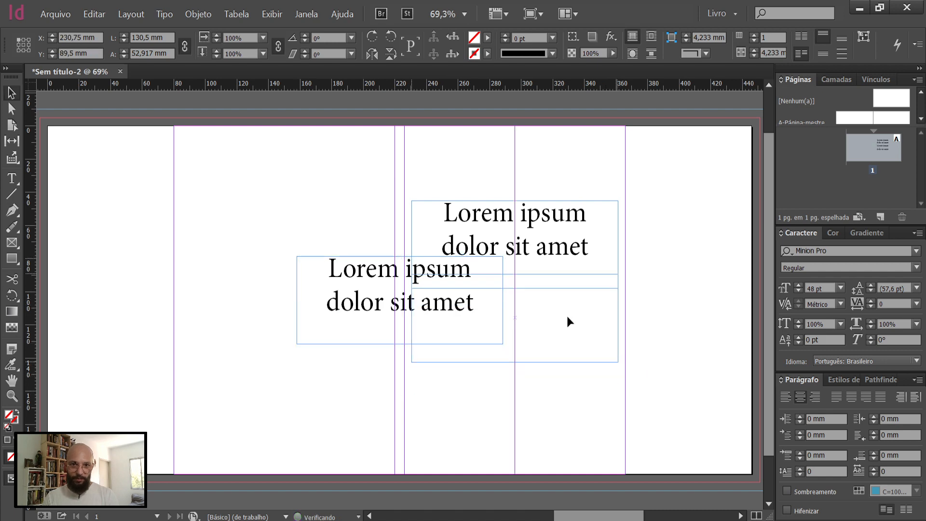
{"action": "key", "text": "alt+Tab"}
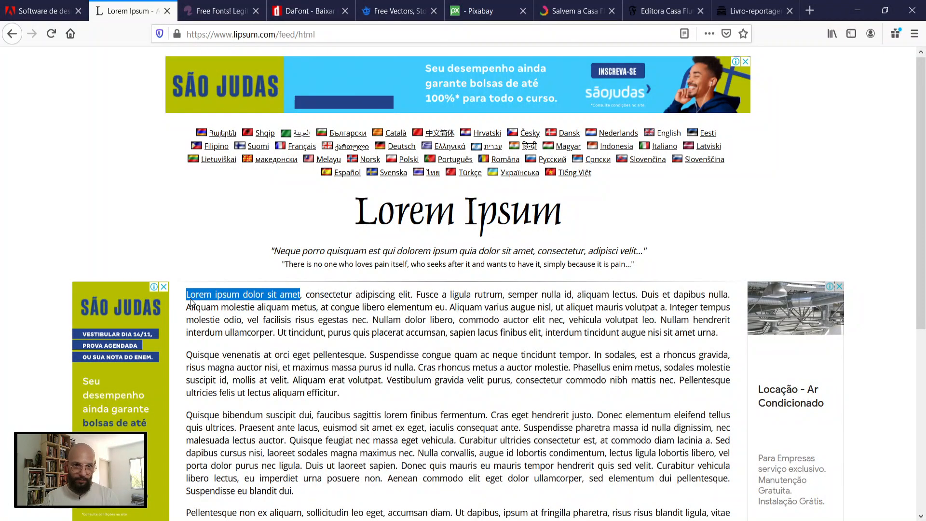
{"action": "left_click", "coordinate": [190, 297]}
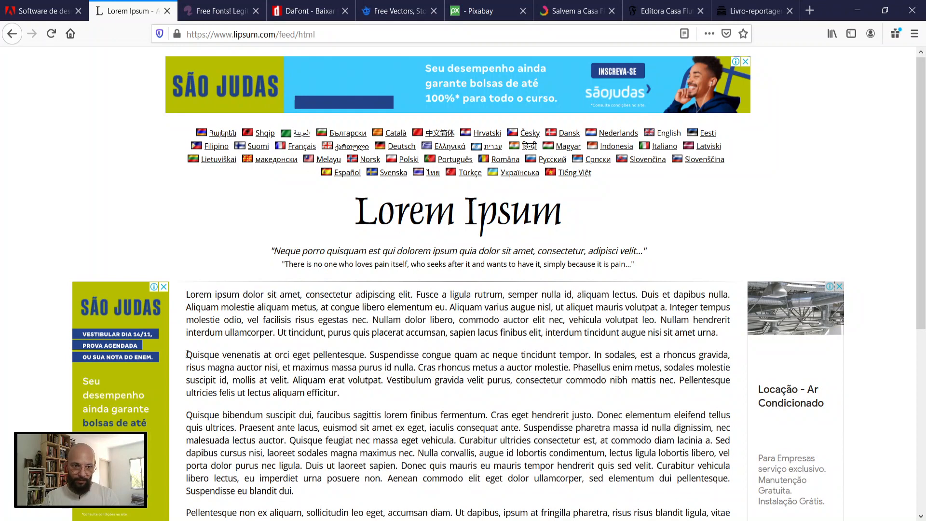
{"action": "left_click_drag", "start_coordinate": [238, 353], "coordinate": [367, 356]}
{"action": "key", "text": "ctrl+c"}
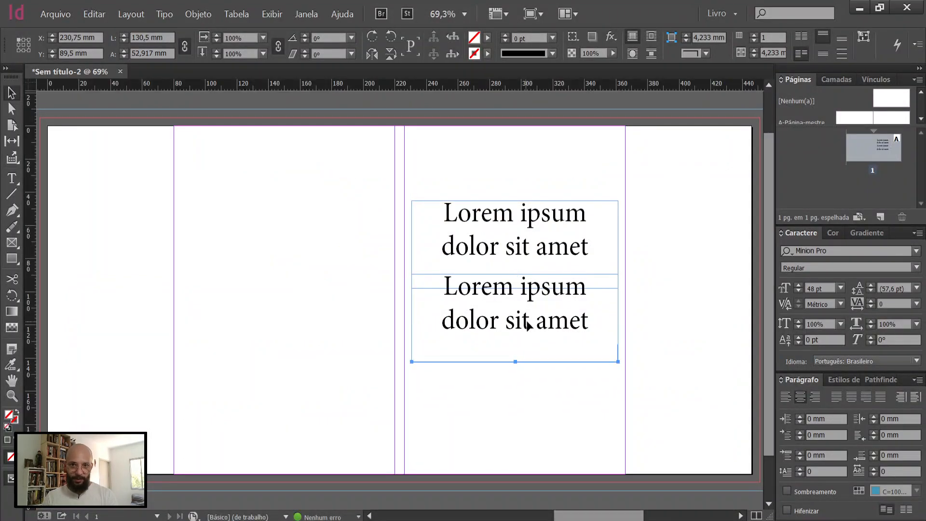
Step: Replace the duplicated frame's text with the copied sentence in InDesign and set it to 24 pt
{"action": "double_click", "coordinate": [526, 321]}
{"action": "key", "text": "ctrl+a"}
{"action": "key", "text": "ctrl+v"}
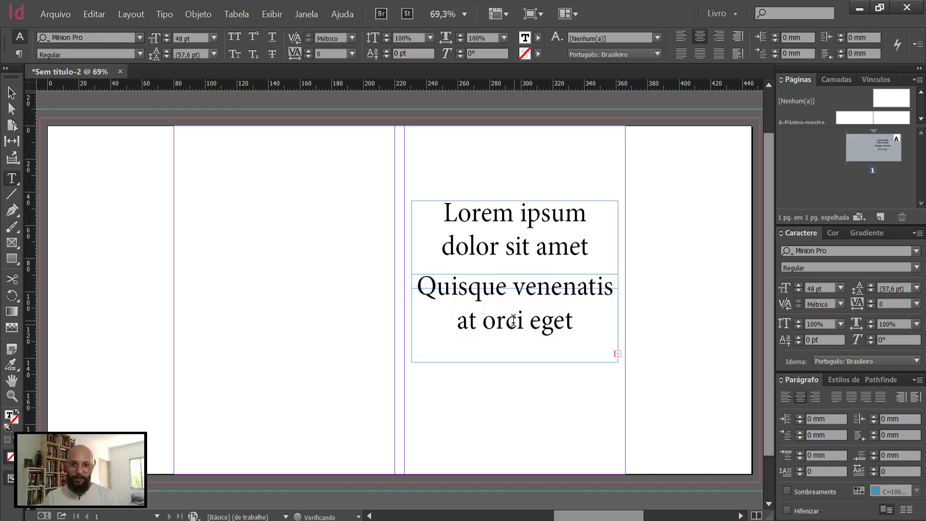
{"action": "left_click", "coordinate": [841, 289]}
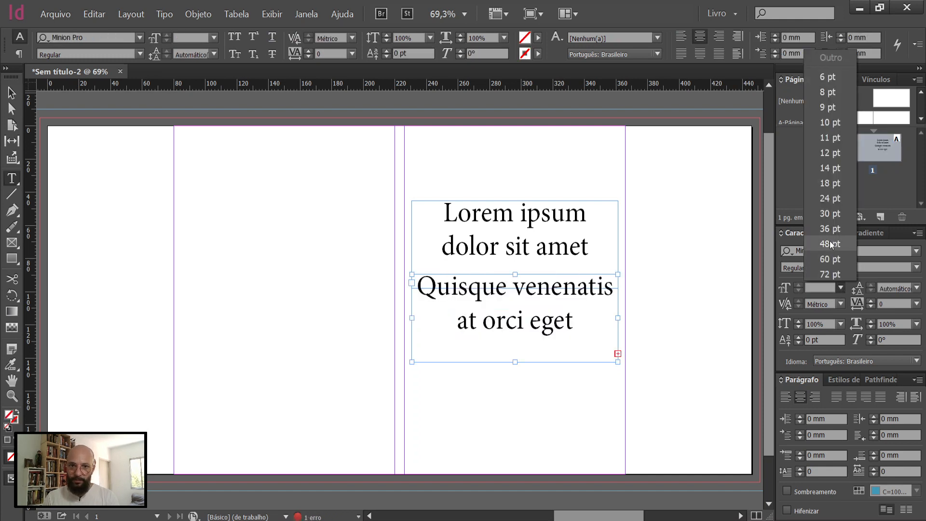
{"action": "left_click", "coordinate": [830, 200]}
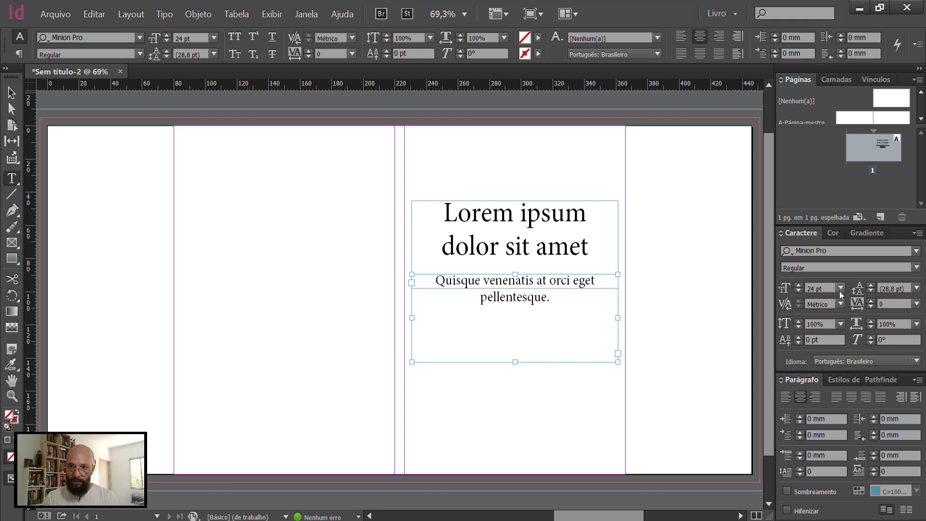
Step: Try the subtitle at 30 pt and set it back to 24 pt
{"action": "left_click", "coordinate": [839, 289]}
{"action": "left_click", "coordinate": [831, 220]}
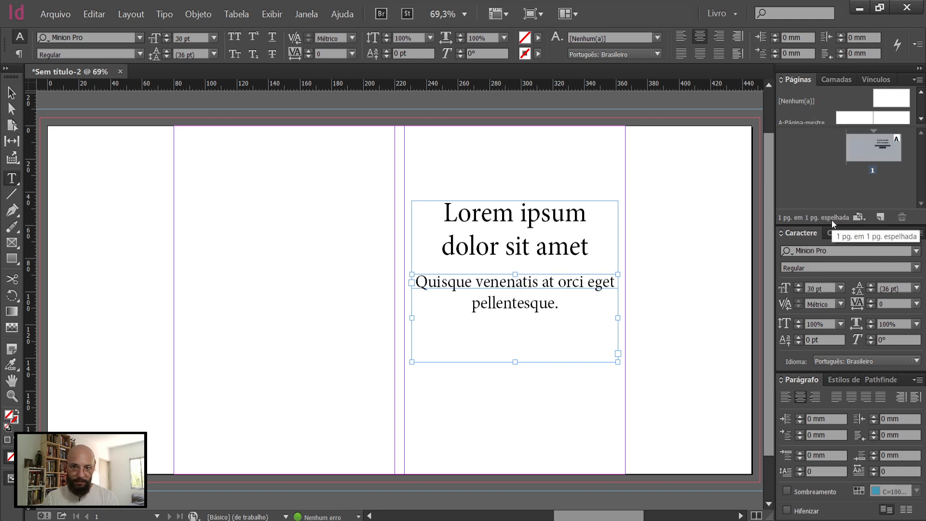
{"action": "left_click", "coordinate": [838, 289]}
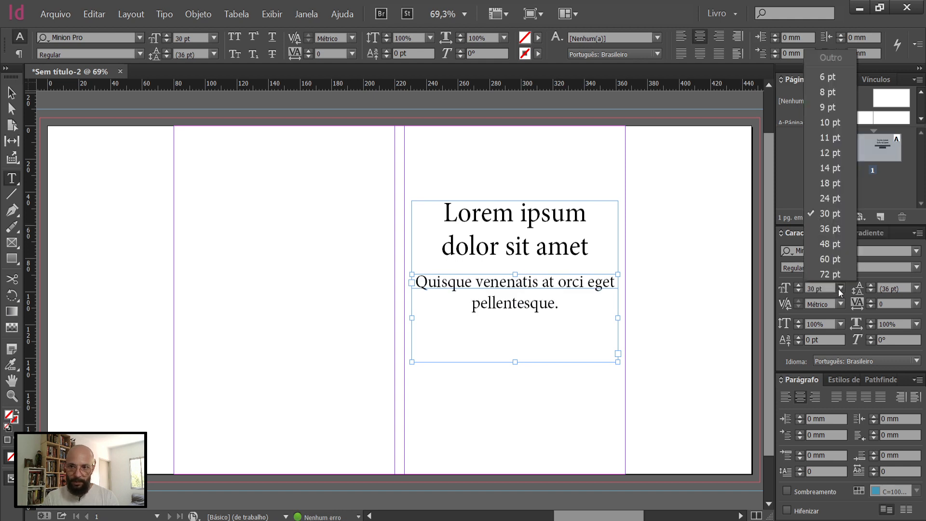
{"action": "left_click", "coordinate": [834, 203]}
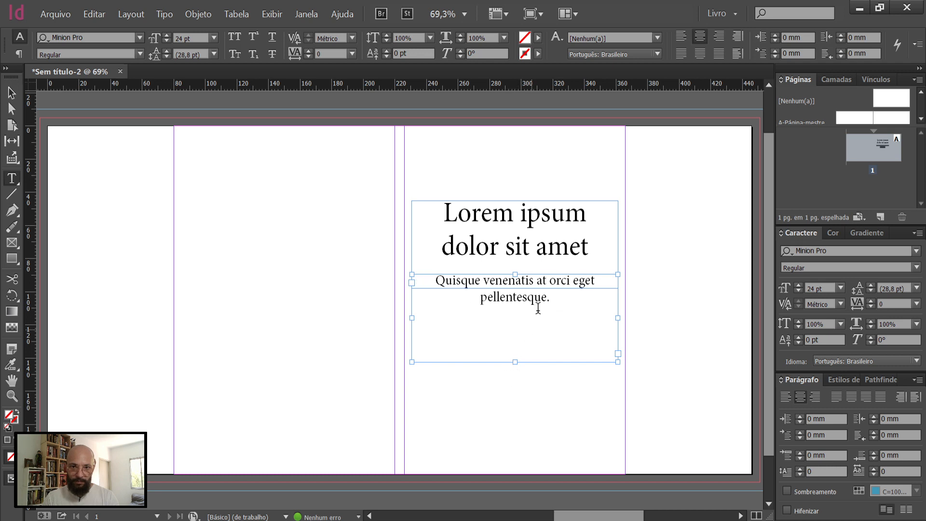
Step: Delete the full stop at the end of the subtitle and fit its frame's height to the text
{"action": "key", "text": "BackSpace"}
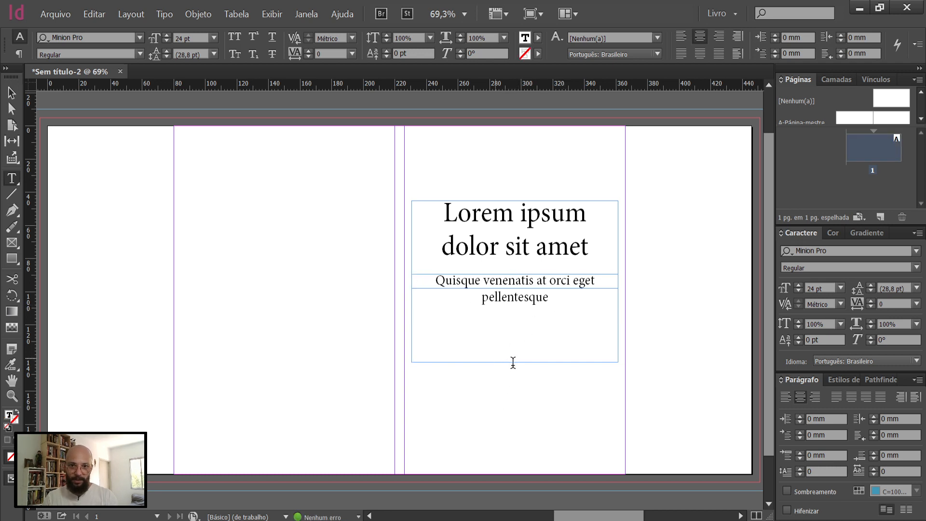
{"action": "left_click", "coordinate": [512, 363]}
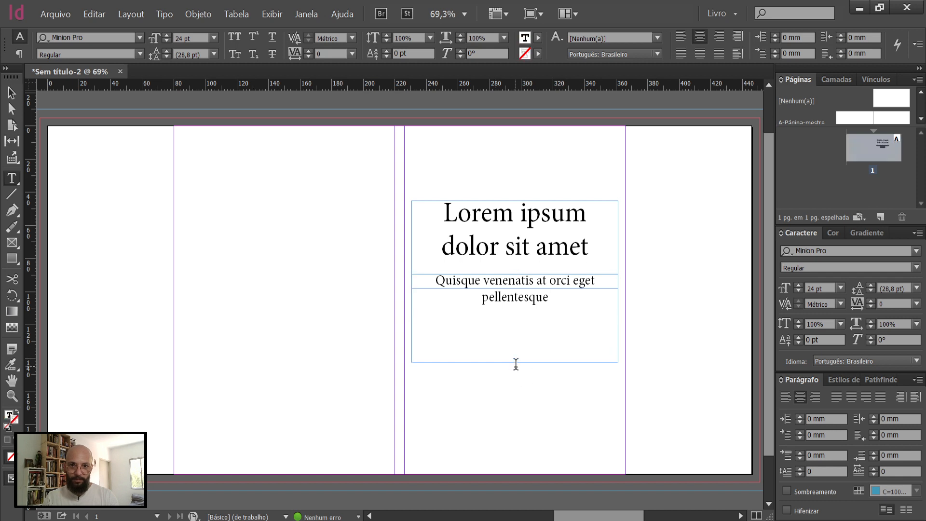
{"action": "key", "text": "Escape"}
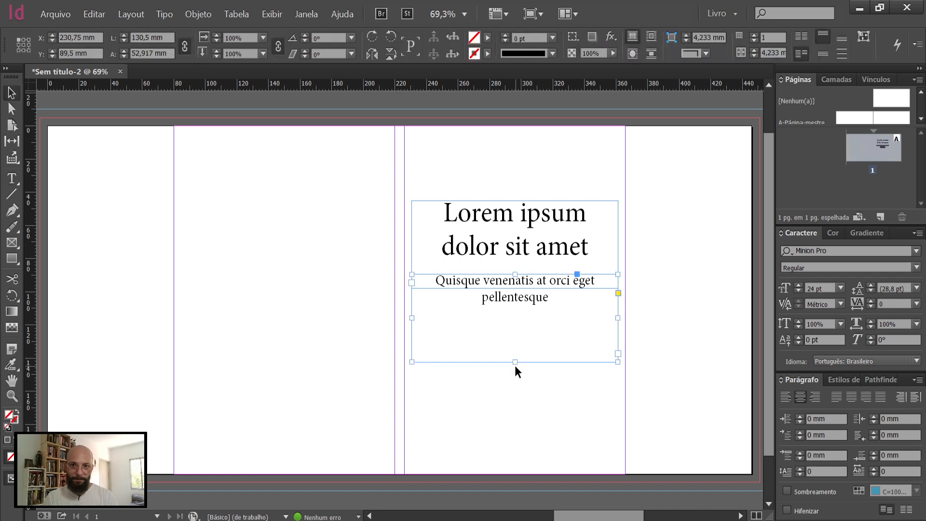
{"action": "double_click", "coordinate": [516, 362]}
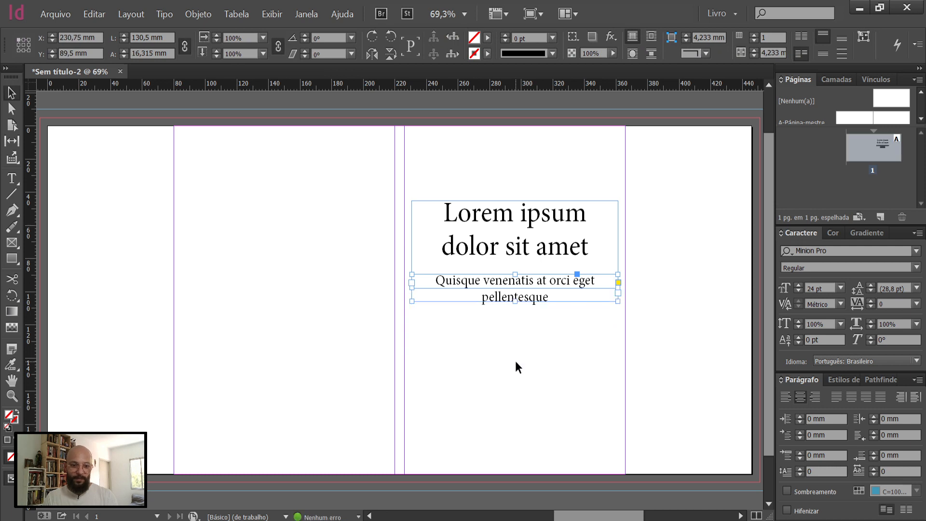
Step: Preview the cover without guides and frame edges, and return to the normal view
{"action": "key", "text": "w"}
{"action": "left_click", "coordinate": [508, 477]}
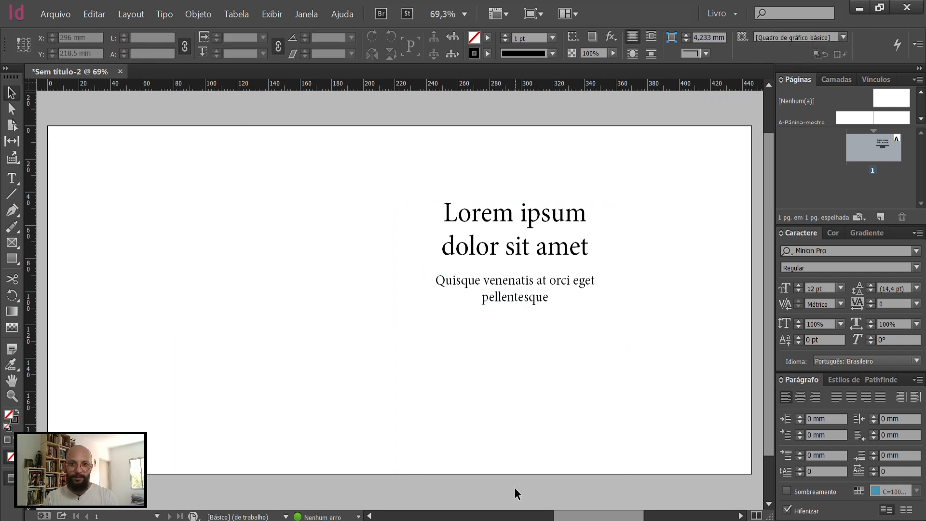
{"action": "key", "text": "w"}
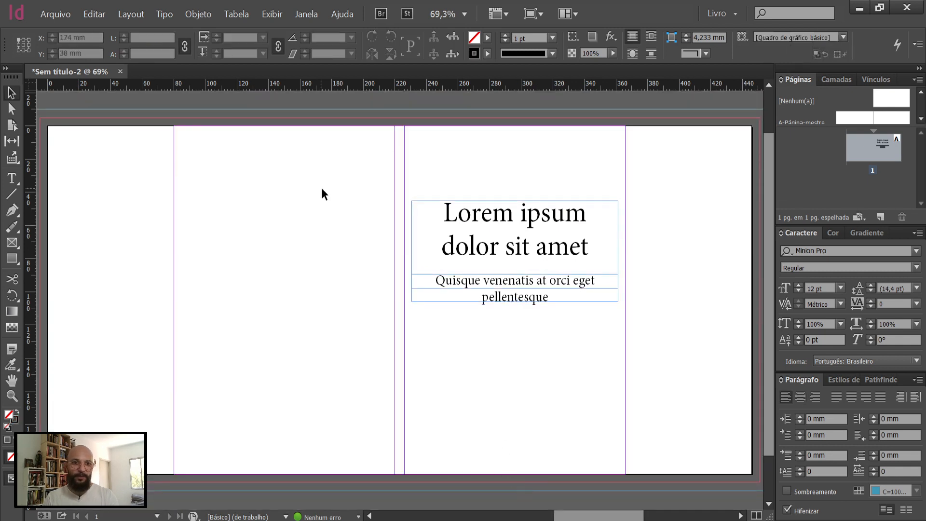
Step: Draw a rectangle over the flap beside the back cover, from the outer bleed edge to the 80 mm fold guide
{"action": "left_click", "coordinate": [11, 260]}
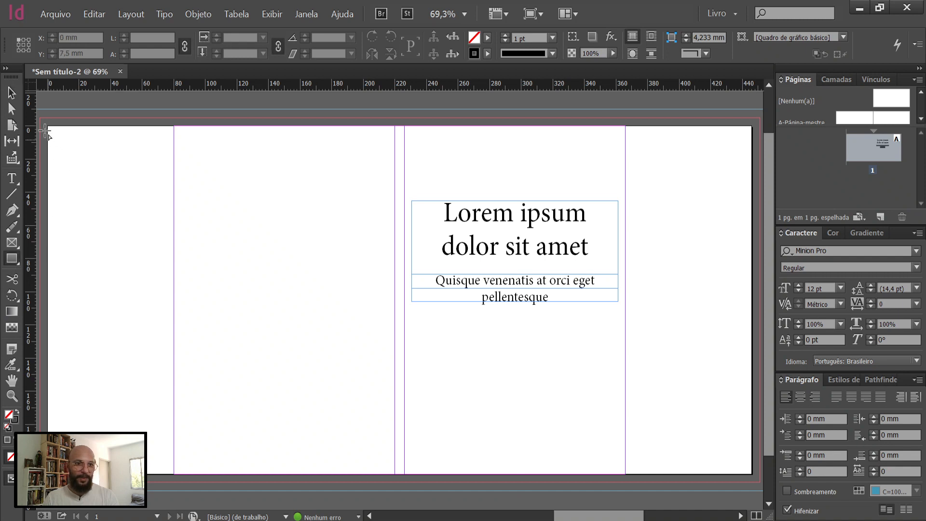
{"action": "left_click_drag", "start_coordinate": [40, 118], "coordinate": [174, 481]}
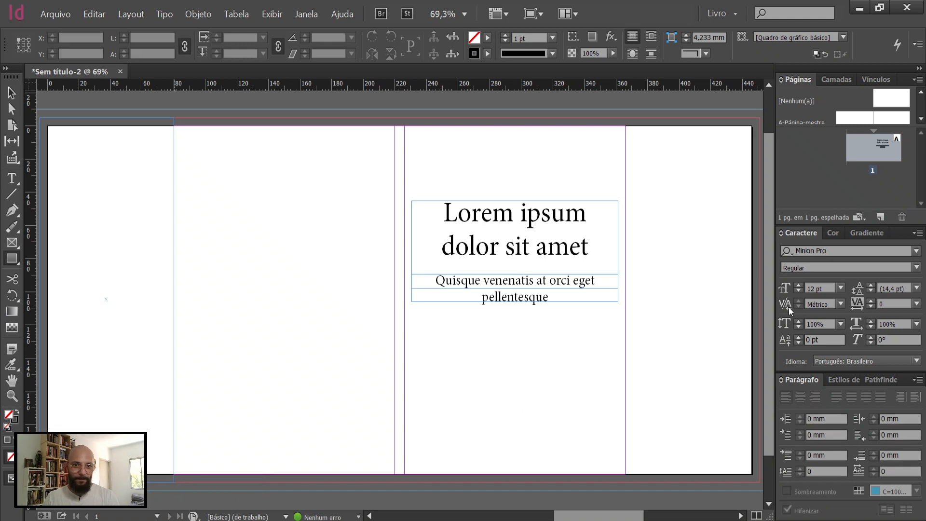
Step: Remove the stroke from the flap rectangle beside the back cover and fill it with green, about C 81, M 0, Y 67, K 0
{"action": "left_click", "coordinate": [833, 233]}
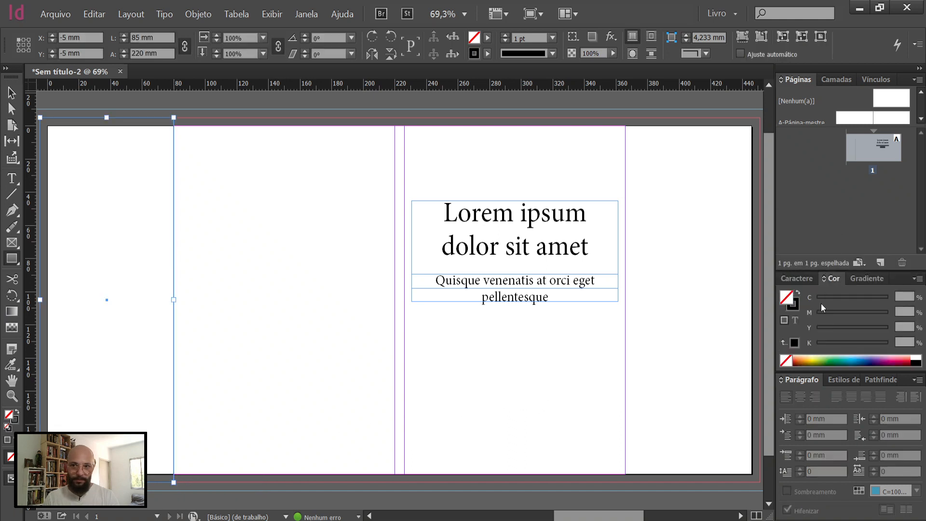
{"action": "left_click", "coordinate": [786, 360]}
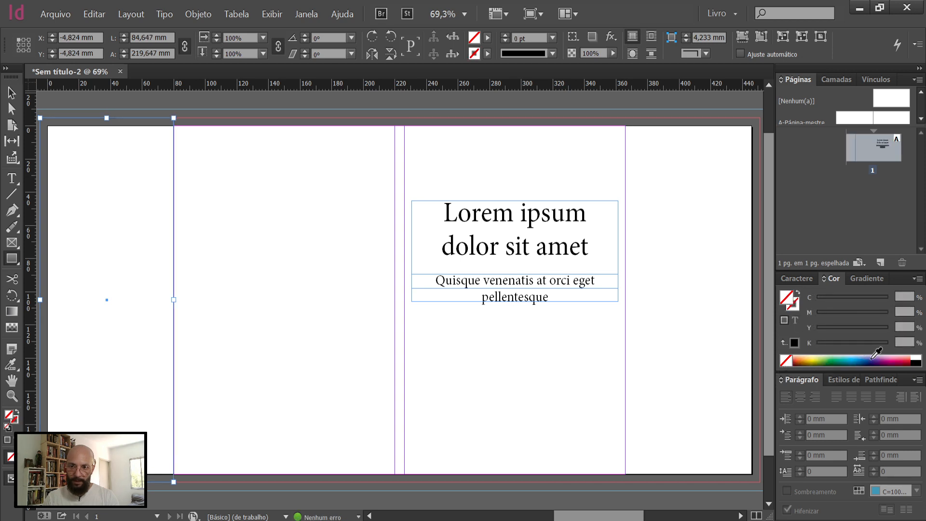
{"action": "left_click", "coordinate": [873, 359]}
{"action": "left_click", "coordinate": [839, 358]}
Step: Place a copy of the green rectangle over the flap beside the front cover, and check it briefly in preview mode
{"action": "left_click", "coordinate": [12, 92]}
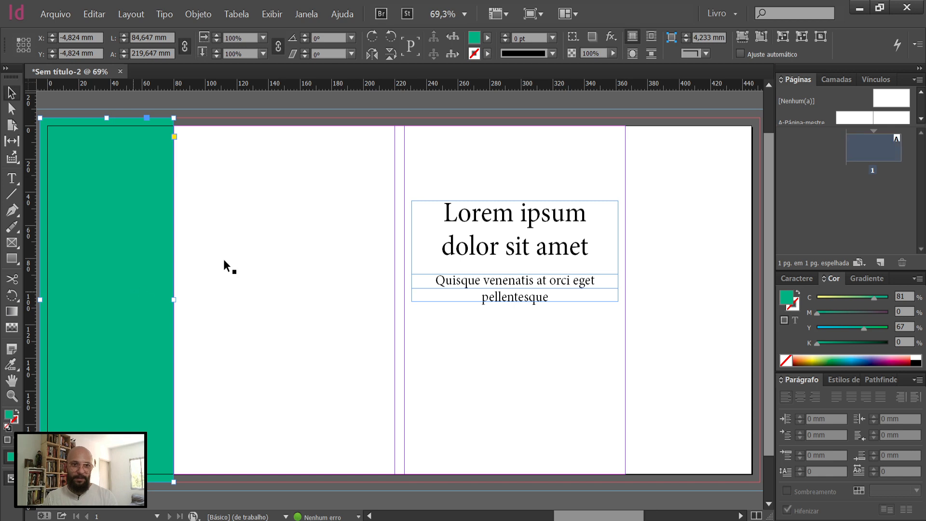
{"action": "key", "text": "ctrl+v"}
{"action": "left_click_drag", "start_coordinate": [361, 173], "coordinate": [653, 174]}
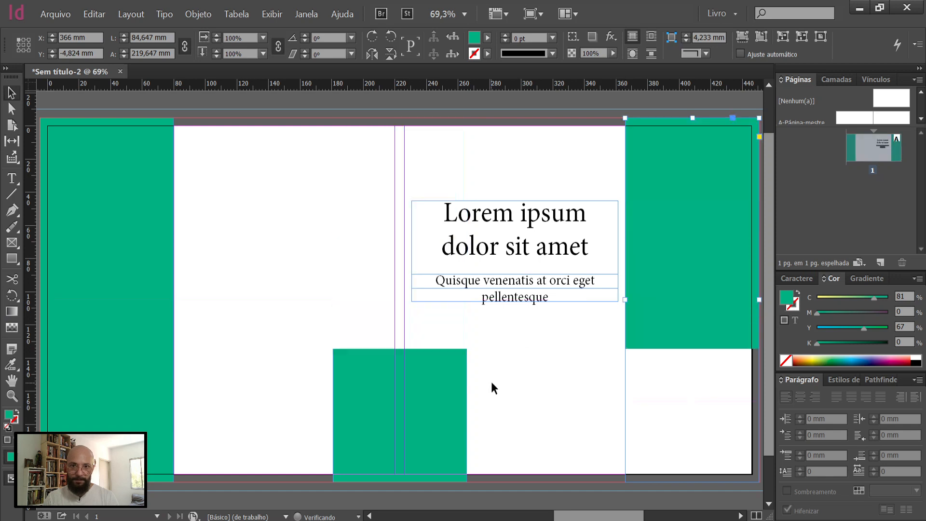
{"action": "left_click", "coordinate": [494, 378]}
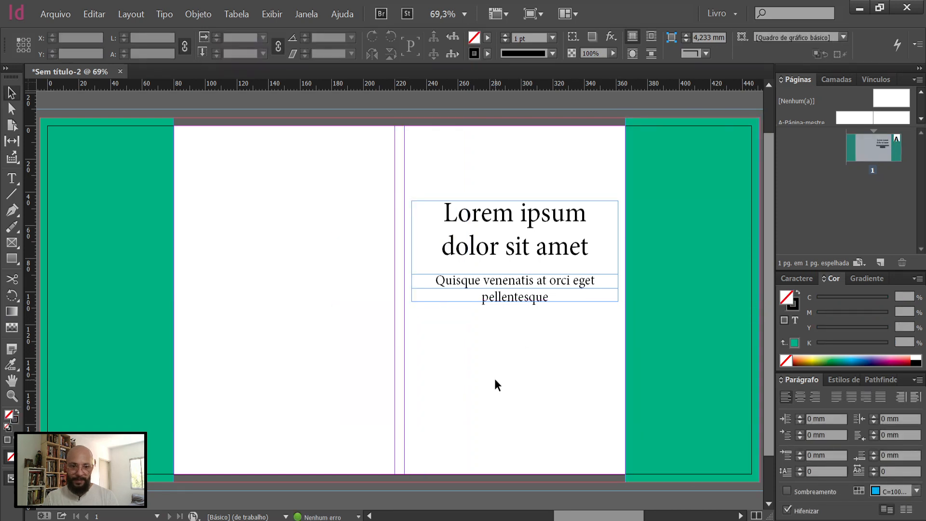
{"action": "key", "text": "w"}
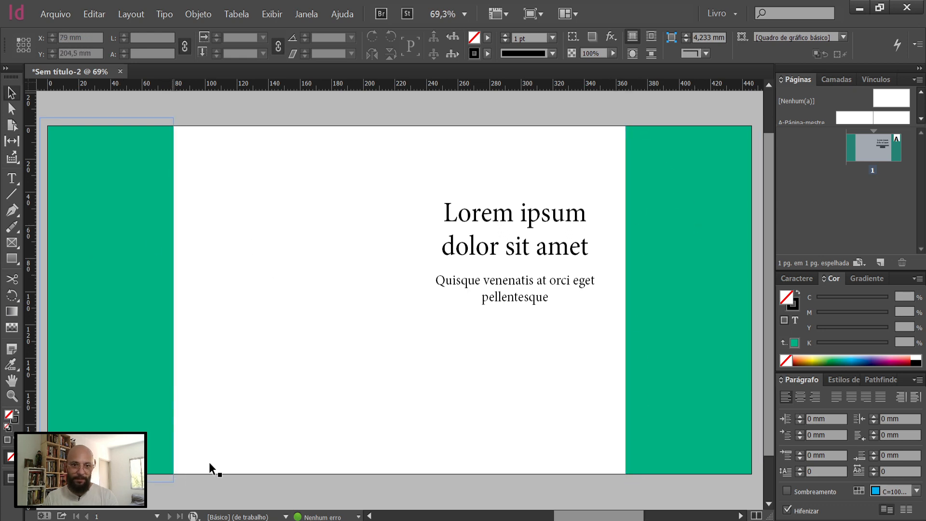
{"action": "key", "text": "w"}
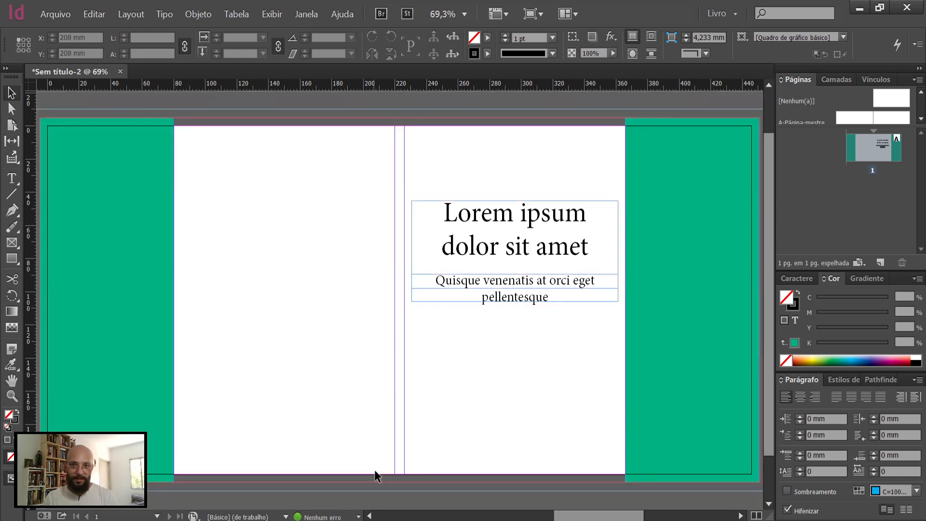
Step: Paste another copy of the green rectangle, narrow it to 6 mm and align it with the spine guides
{"action": "left_click", "coordinate": [685, 387]}
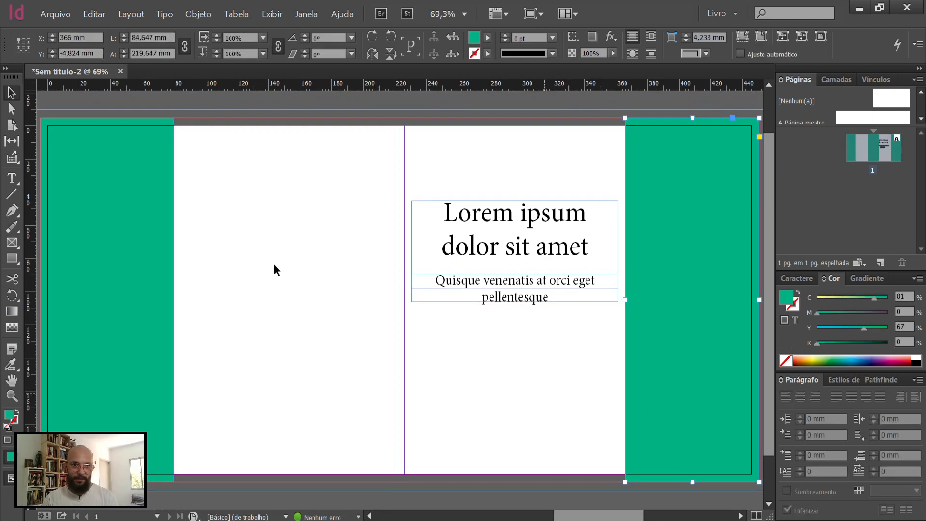
{"action": "key", "text": "ctrl+v"}
{"action": "left_click_drag", "start_coordinate": [377, 168], "coordinate": [427, 172]}
{"action": "left_click_drag", "start_coordinate": [527, 301], "coordinate": [405, 317]}
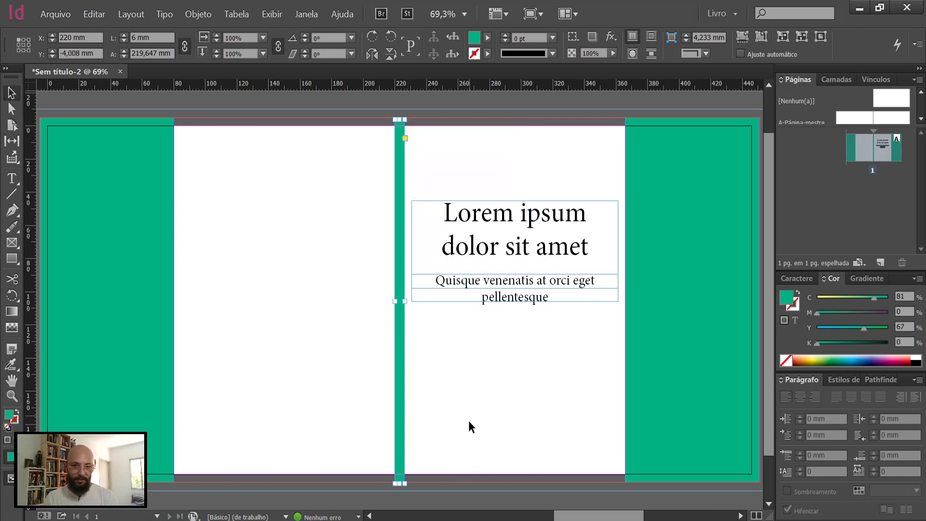
Step: Preview the cover with its green flaps and spine without guides, and return to the normal view
{"action": "key", "text": "w"}
{"action": "left_click", "coordinate": [466, 480]}
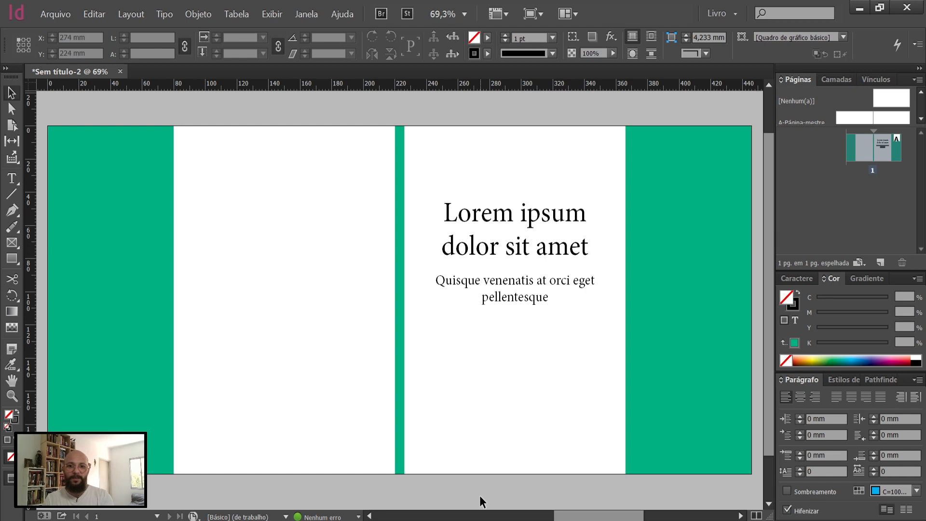
{"action": "key", "text": "w"}
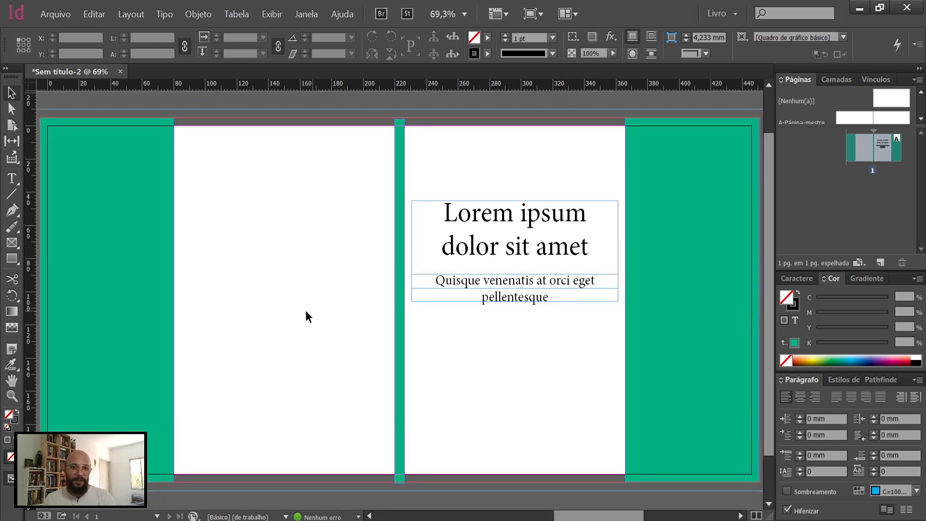
Step: Draw a back cover text frame about 116 by 125.5 mm and fill it with lipsum.com's first paragraph up to "interdum ullamcorper.", copied from the browser
{"action": "key", "text": "t"}
{"action": "mouse_move", "coordinate": [193, 155]}
{"action": "left_mouse_down"}
{"action": "mouse_move", "coordinate": [295, 356]}
{"action": "mouse_move", "coordinate": [375, 364]}
{"action": "left_mouse_up"}
{"action": "key", "text": "alt+Tab"}
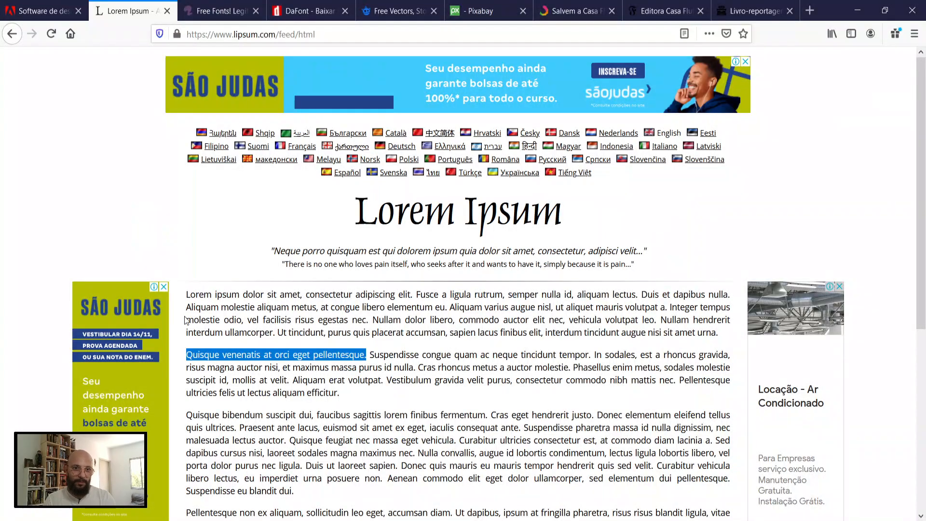
{"action": "left_click_drag", "start_coordinate": [187, 295], "coordinate": [280, 331]}
{"action": "key", "text": "ctrl+c"}
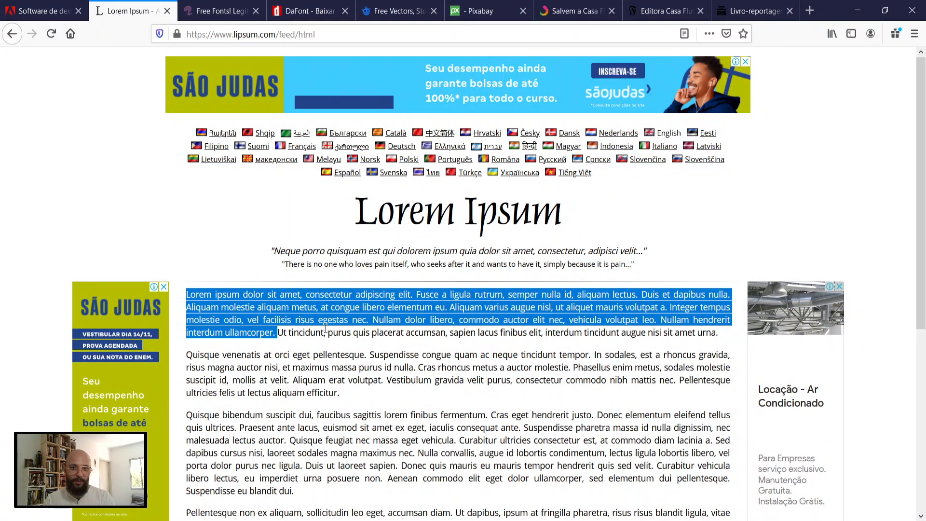
{"action": "key", "text": "alt+Tab"}
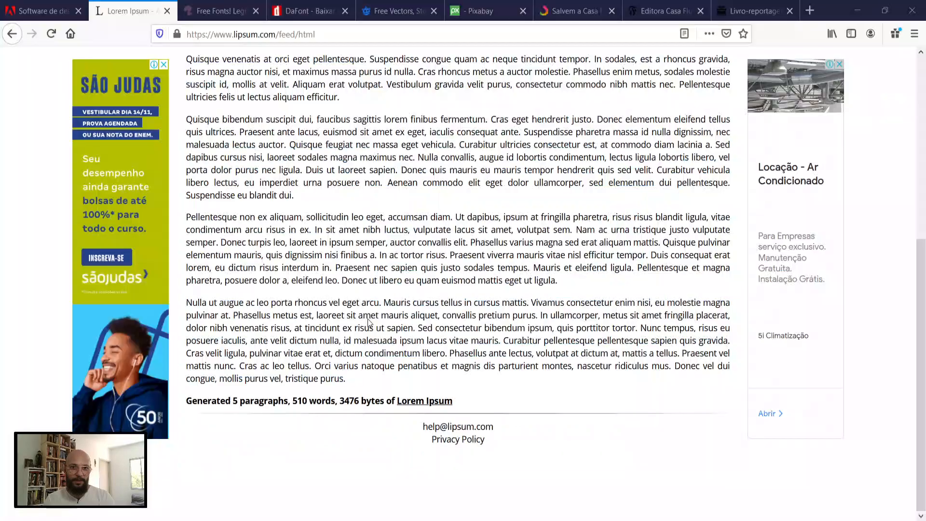
{"action": "scroll", "coordinate": [381, 316], "scroll_direction": "up", "scroll_amount": 7}
{"action": "scroll", "coordinate": [393, 312], "scroll_direction": "down", "scroll_amount": 2}
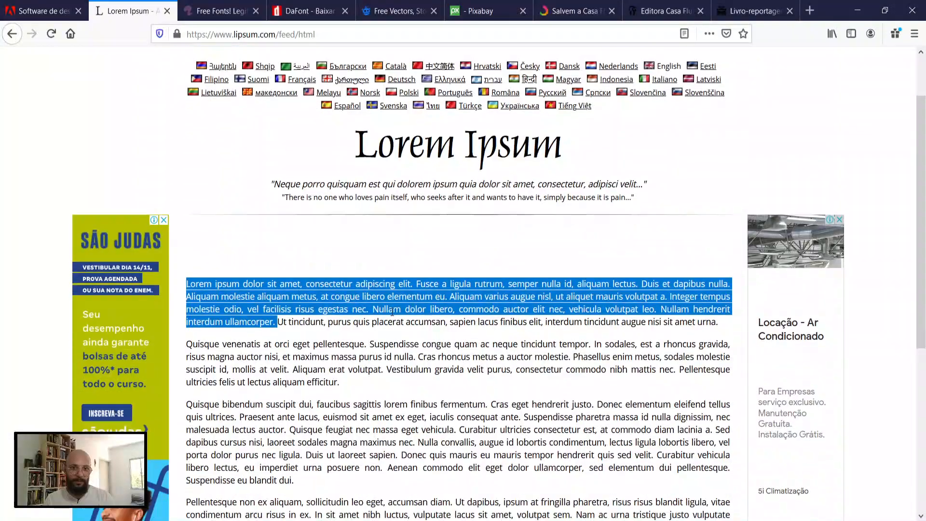
{"action": "key", "text": "alt+Tab"}
{"action": "left_click", "coordinate": [317, 265]}
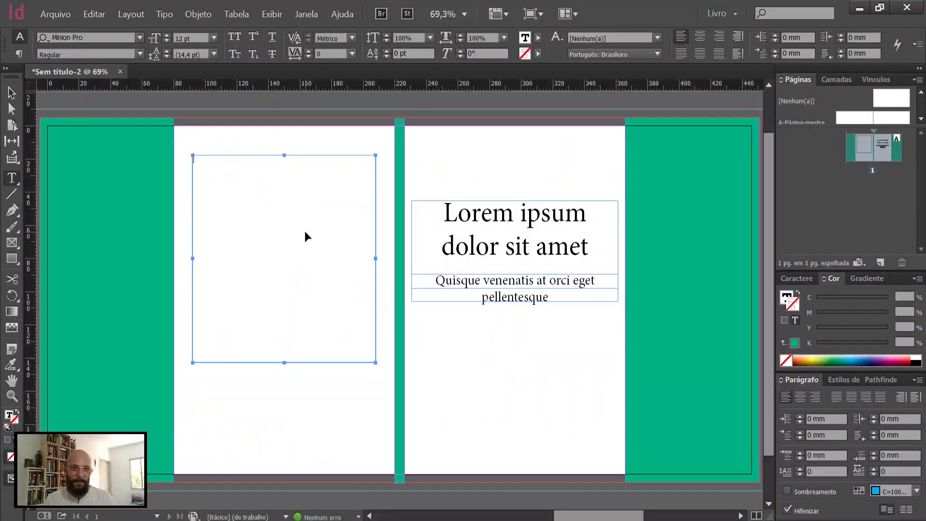
{"action": "key", "text": "ctrl+v"}
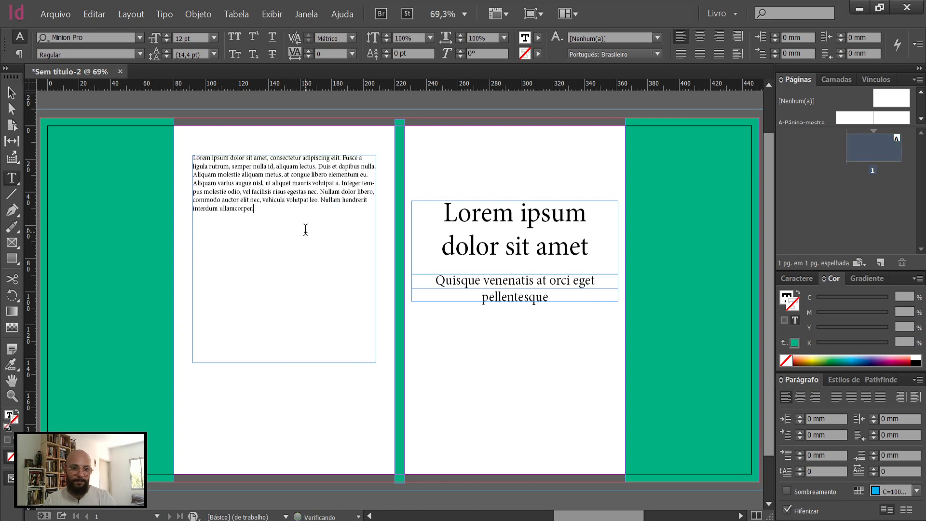
Step: Justify the back cover text with the last line aligned left, and set its font size to 18 pt
{"action": "key", "text": "Escape"}
{"action": "left_click", "coordinate": [835, 396]}
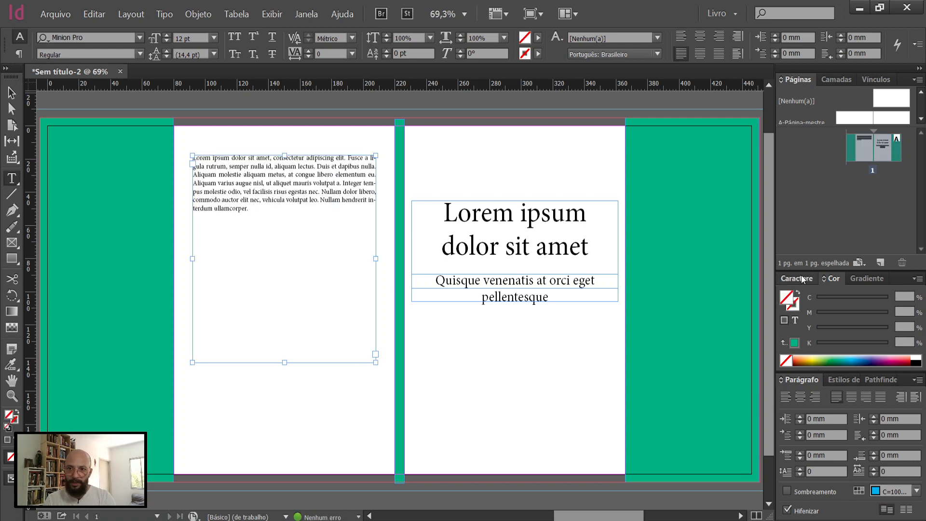
{"action": "left_click", "coordinate": [804, 280]}
{"action": "left_click", "coordinate": [840, 288]}
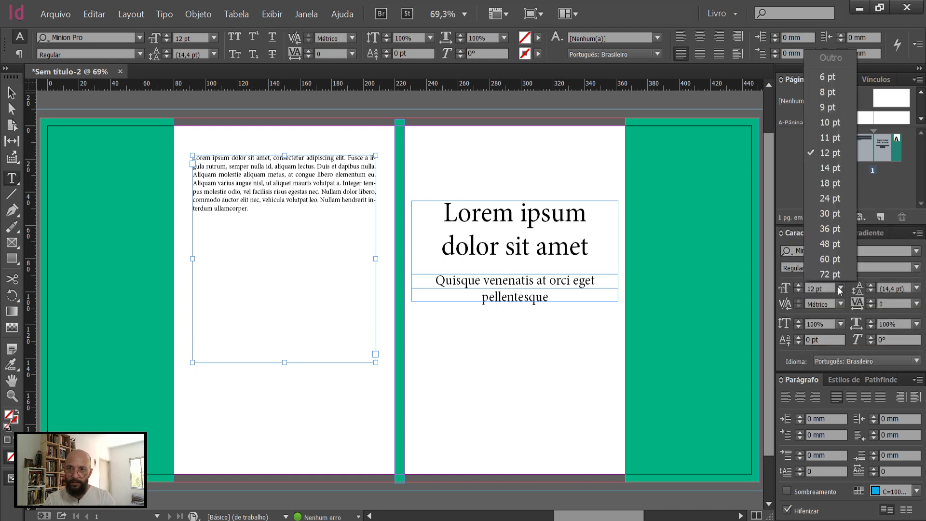
{"action": "left_click", "coordinate": [829, 184]}
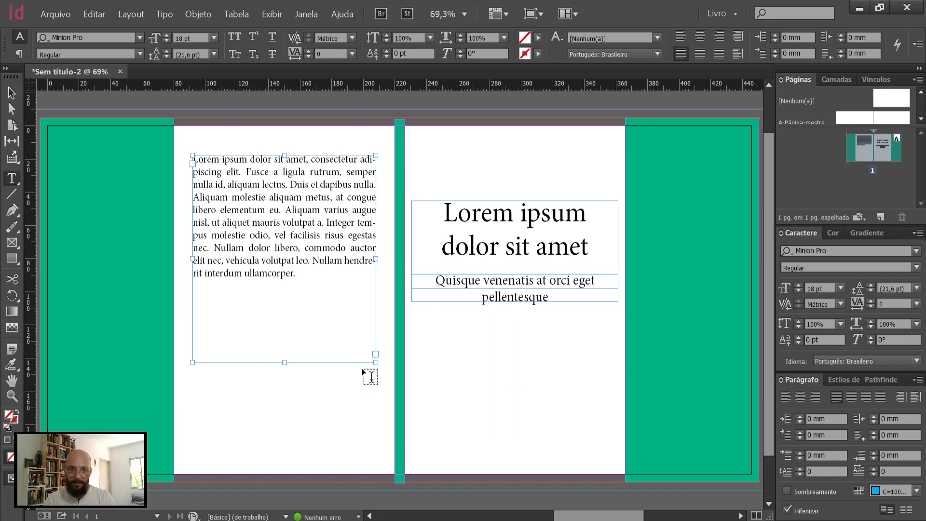
Step: Give the back cover paragraph a drop cap three lines high and set its leading to 24 pt
{"action": "left_click", "coordinate": [800, 468]}
{"action": "left_click", "coordinate": [800, 468]}
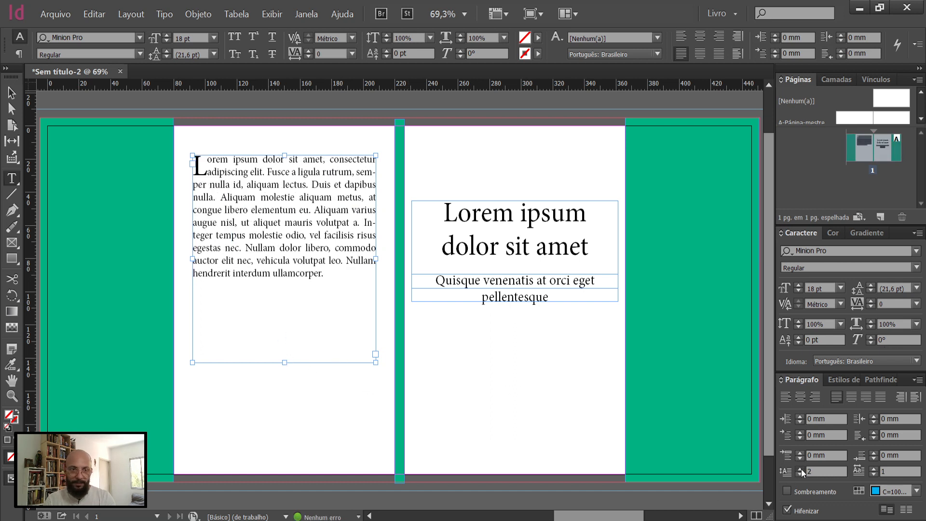
{"action": "left_click", "coordinate": [800, 469]}
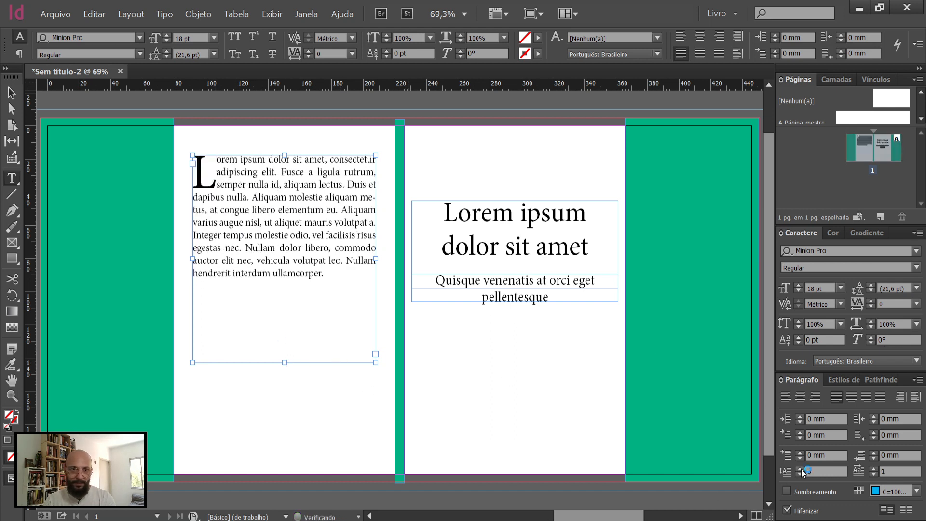
{"action": "left_click", "coordinate": [873, 285]}
{"action": "left_click", "coordinate": [872, 285]}
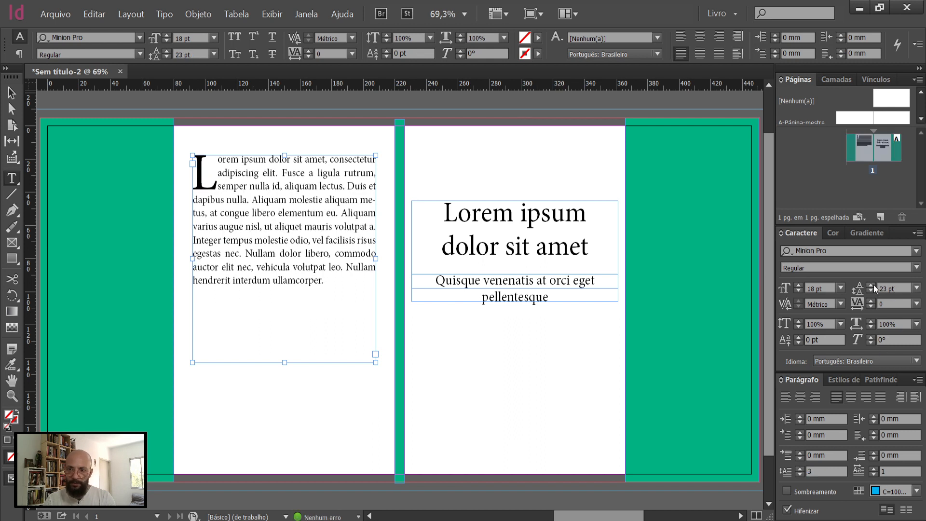
{"action": "left_click", "coordinate": [873, 284]}
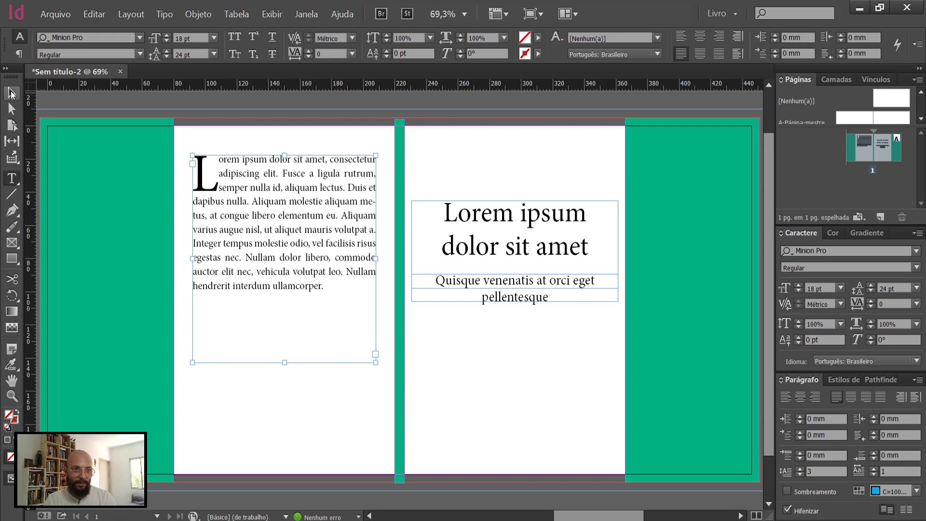
Step: Fit the back cover text frame's height to its text and move the frame down to a Y position of about 31 mm
{"action": "key", "text": "Escape"}
{"action": "left_click", "coordinate": [291, 390]}
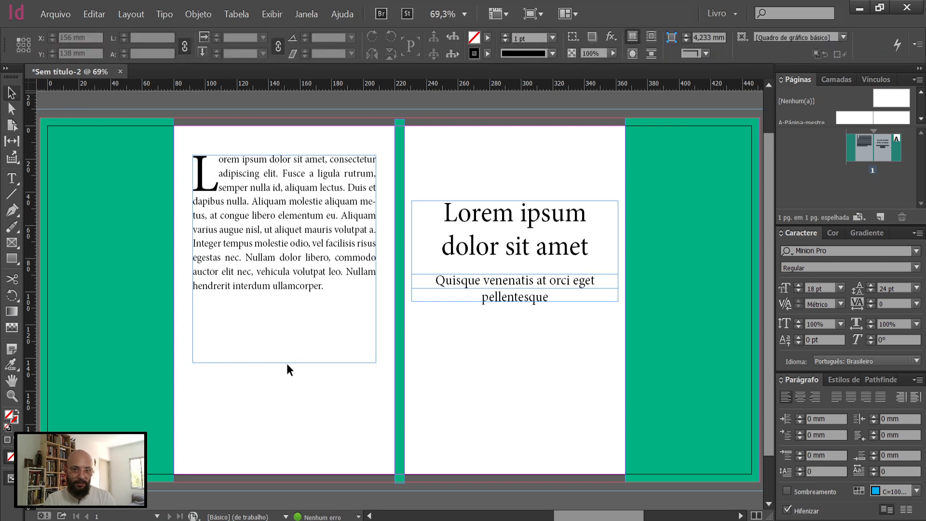
{"action": "left_click", "coordinate": [285, 361]}
{"action": "left_click", "coordinate": [285, 362]}
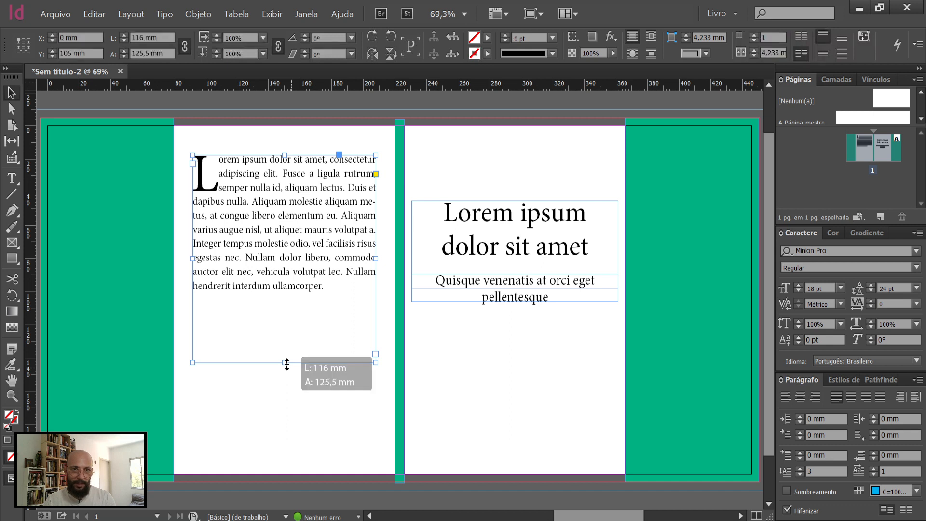
{"action": "double_click", "coordinate": [286, 363]}
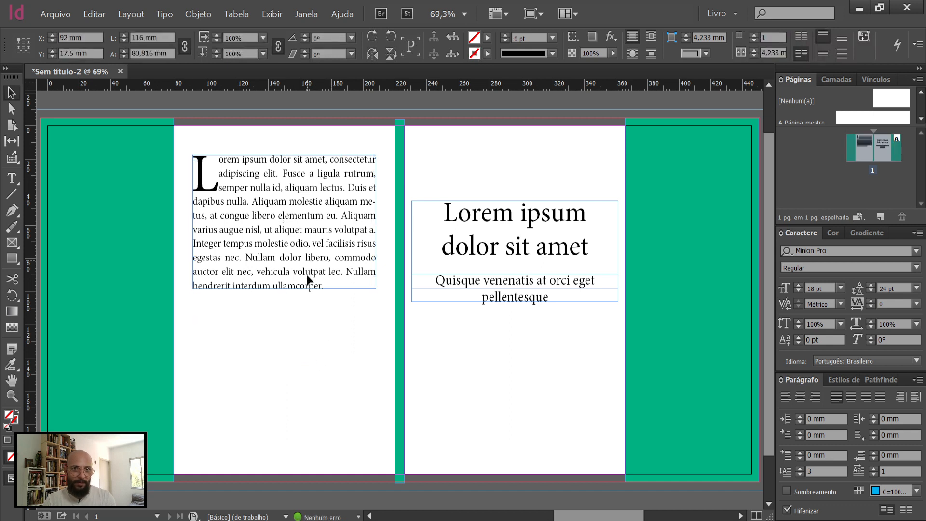
{"action": "left_click_drag", "start_coordinate": [307, 286], "coordinate": [311, 287]}
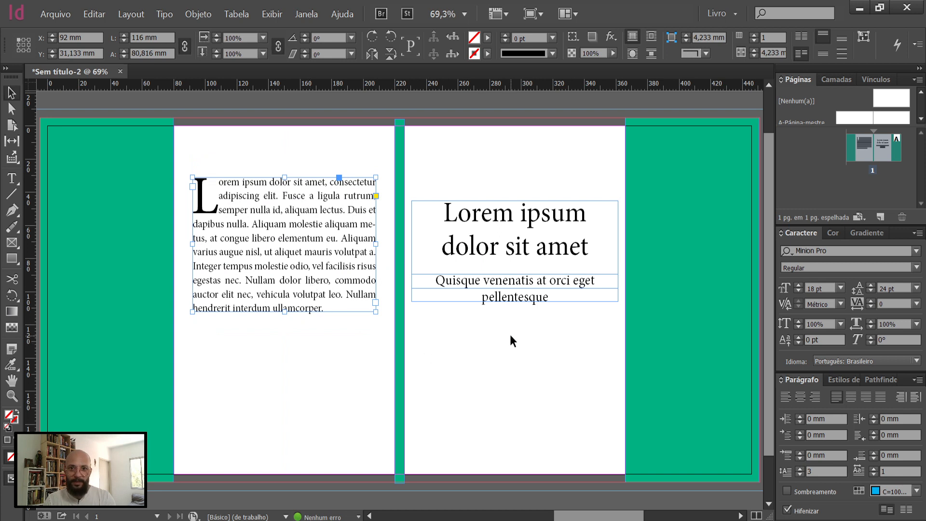
{"action": "left_click", "coordinate": [531, 232]}
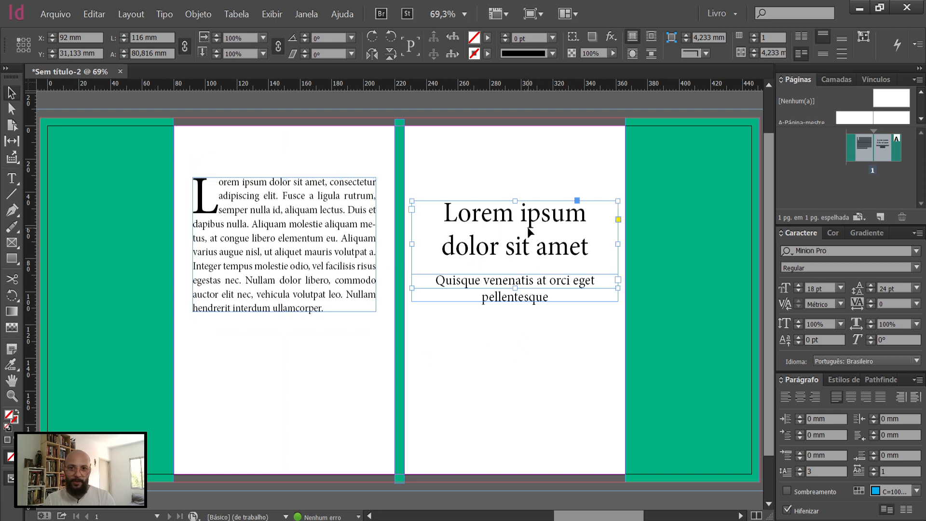
{"action": "left_click", "coordinate": [546, 299]}
{"action": "left_click", "coordinate": [310, 287]}
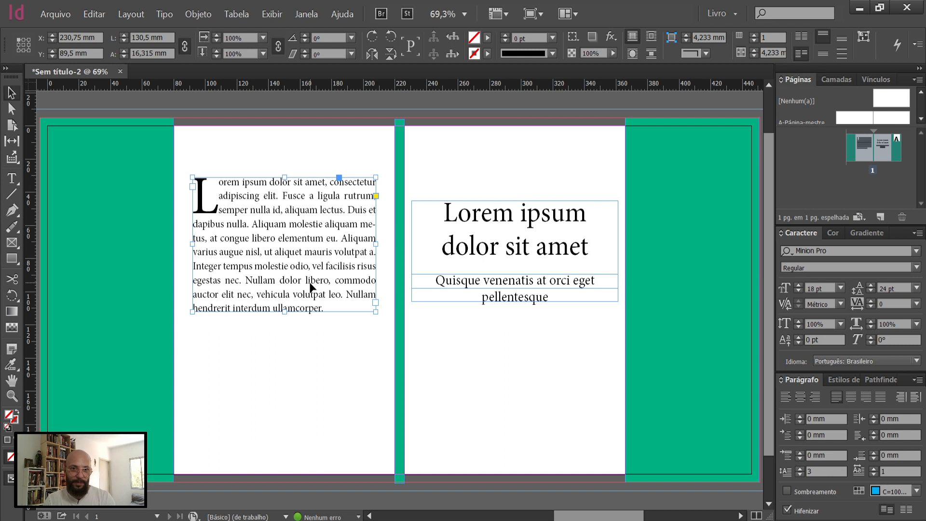
Step: Duplicate the subtitle frame and place the copy below the subtitle on the front cover, aligned with the title frame
{"action": "left_click", "coordinate": [533, 297]}
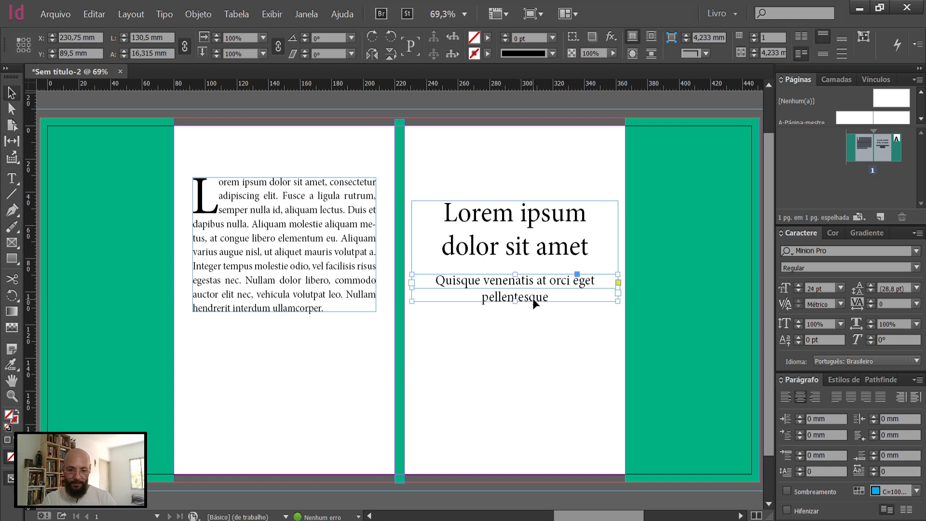
{"action": "left_click_drag", "start_coordinate": [514, 290], "coordinate": [399, 301]}
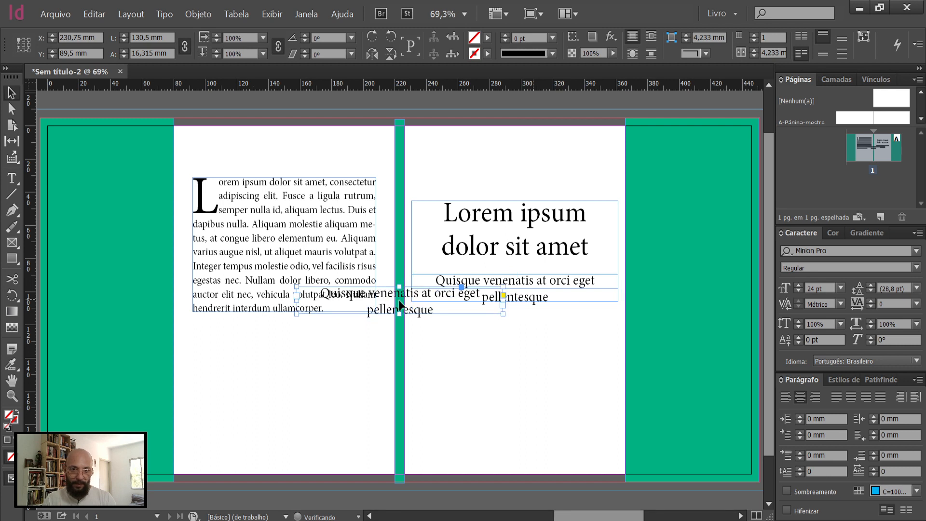
{"action": "left_click_drag", "start_coordinate": [479, 356], "coordinate": [423, 354]}
Step: Replace the text of the copied subtitle frame with "Nome do autor(a)"
{"action": "double_click", "coordinate": [558, 370]}
{"action": "type", "text": "Nome"}
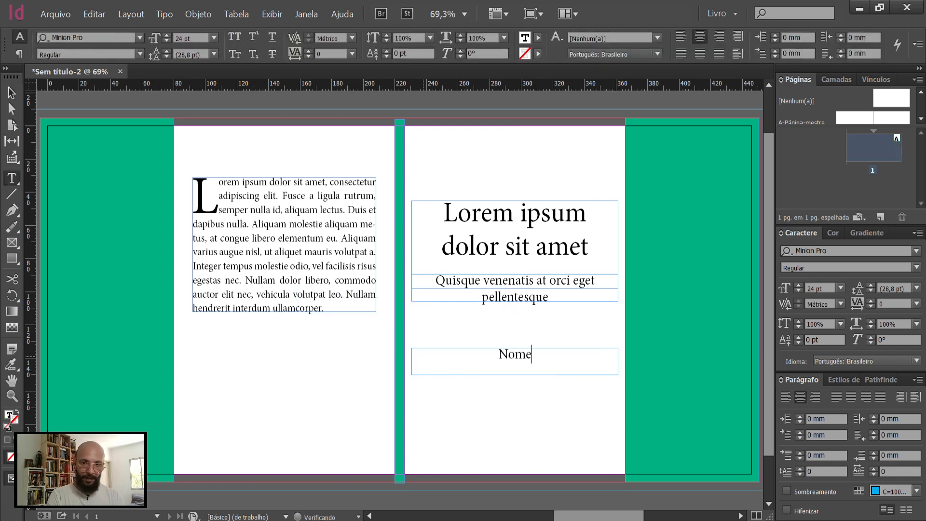
{"action": "type", "text": " do auto"}
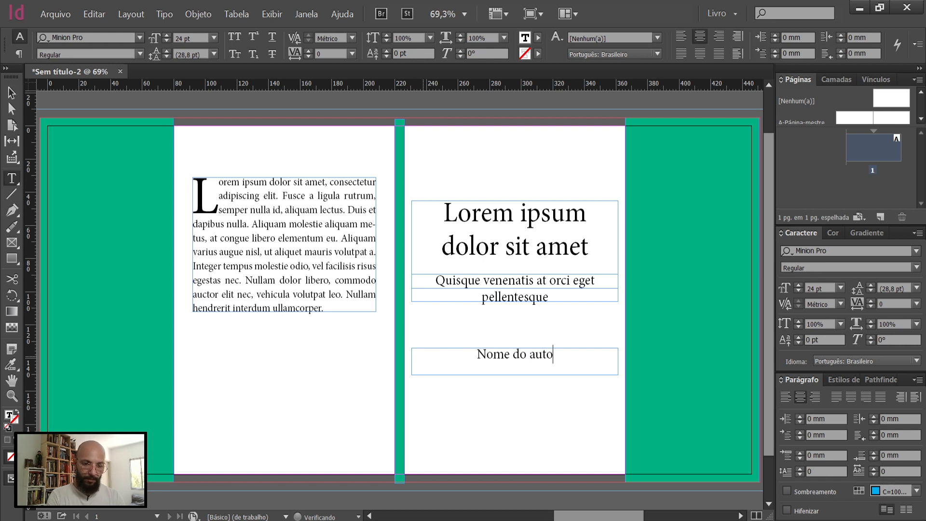
{"action": "type", "text": "r(a)"}
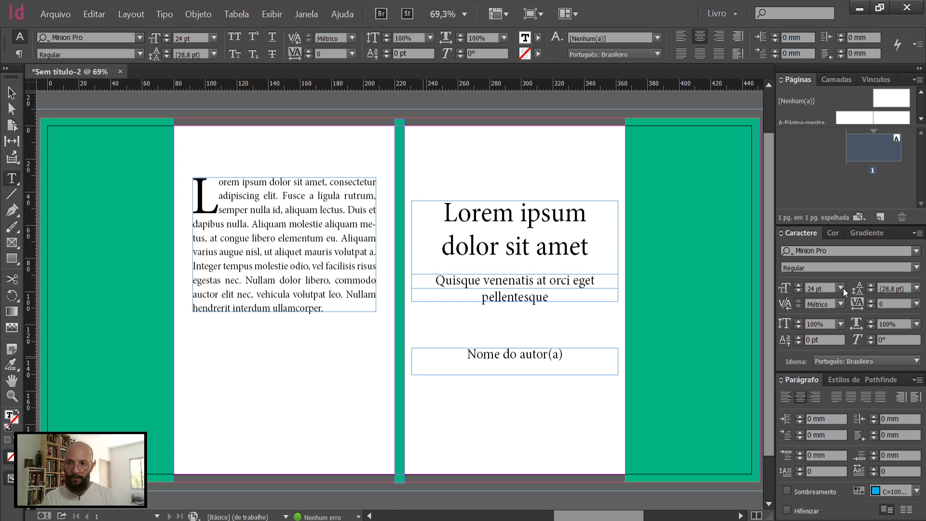
Step: Set the author name text on the front cover to the Italic style
{"action": "left_click", "coordinate": [526, 393]}
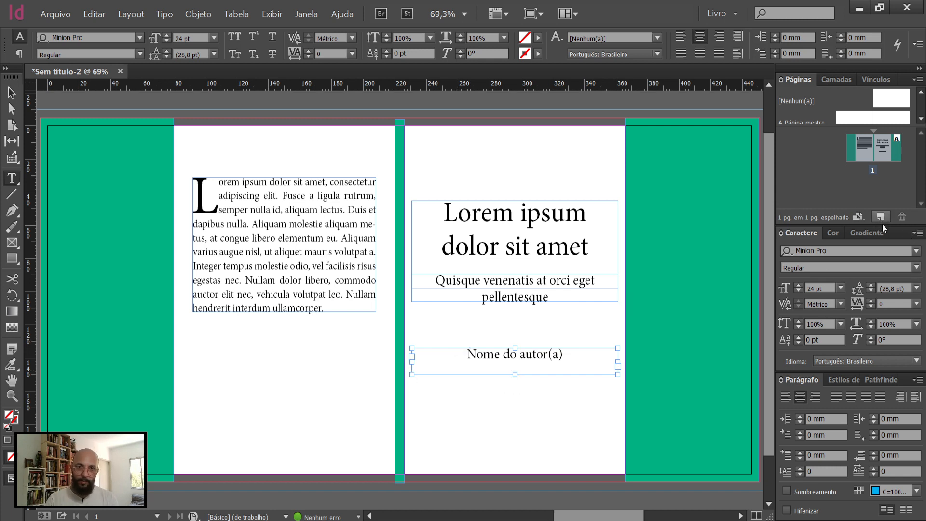
{"action": "left_click", "coordinate": [918, 267]}
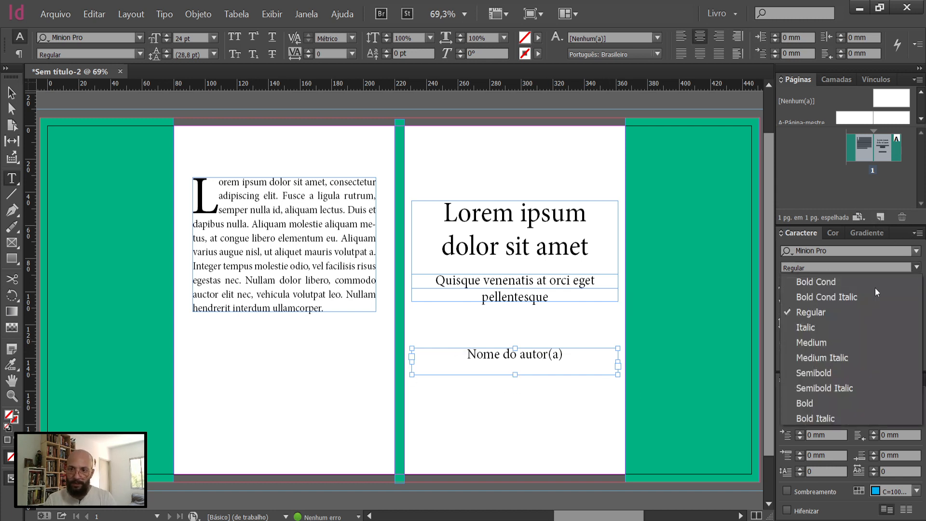
{"action": "left_click", "coordinate": [802, 328]}
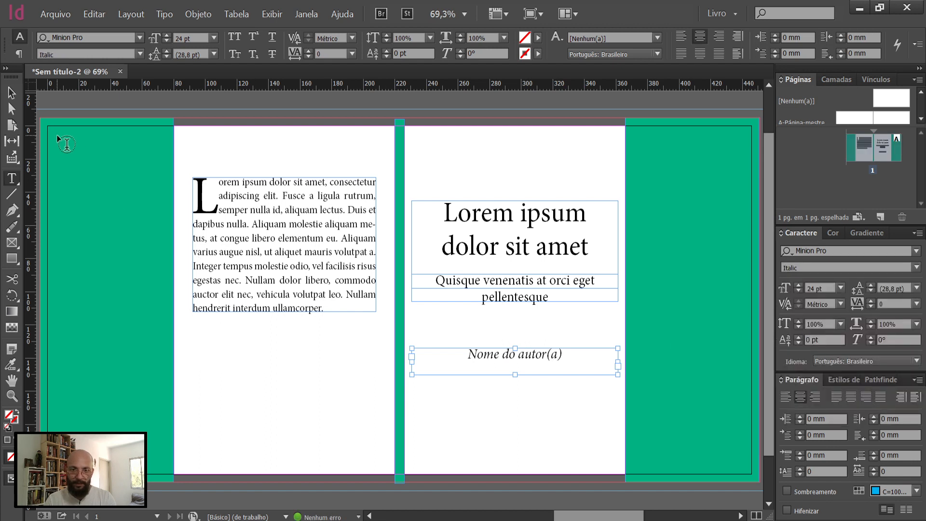
Step: Move the author name frame above the title, to a Y position of about 20 mm, keeping it aligned with the title frame
{"action": "key", "text": "Escape"}
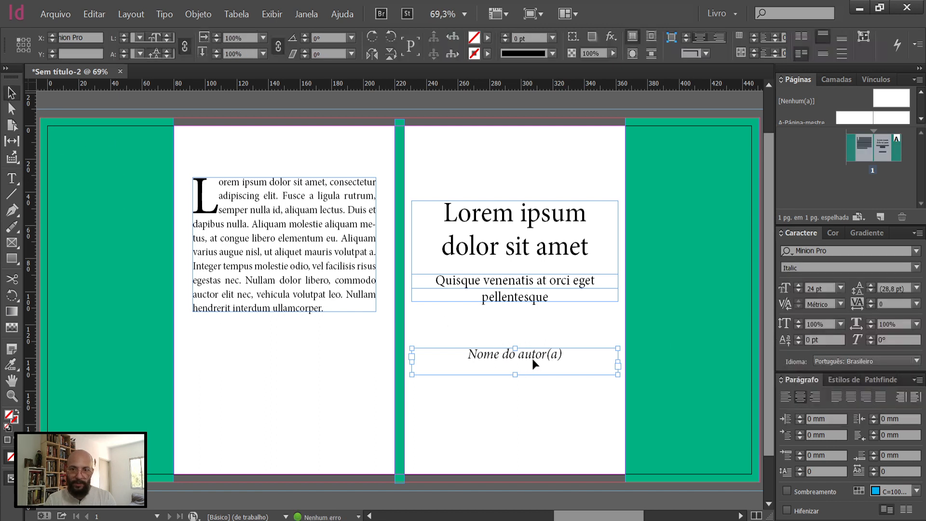
{"action": "left_click", "coordinate": [536, 174]}
{"action": "left_click_drag", "start_coordinate": [537, 168], "coordinate": [535, 169]}
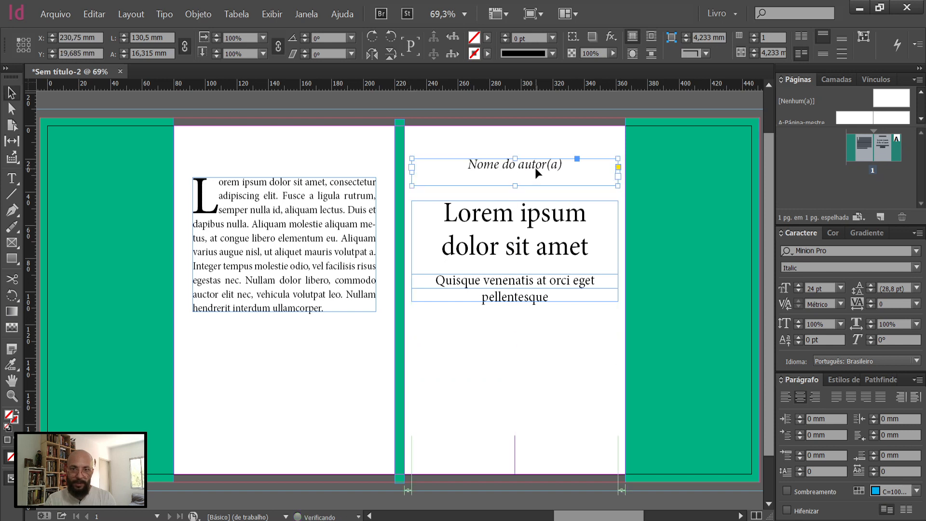
{"action": "left_click", "coordinate": [534, 336]}
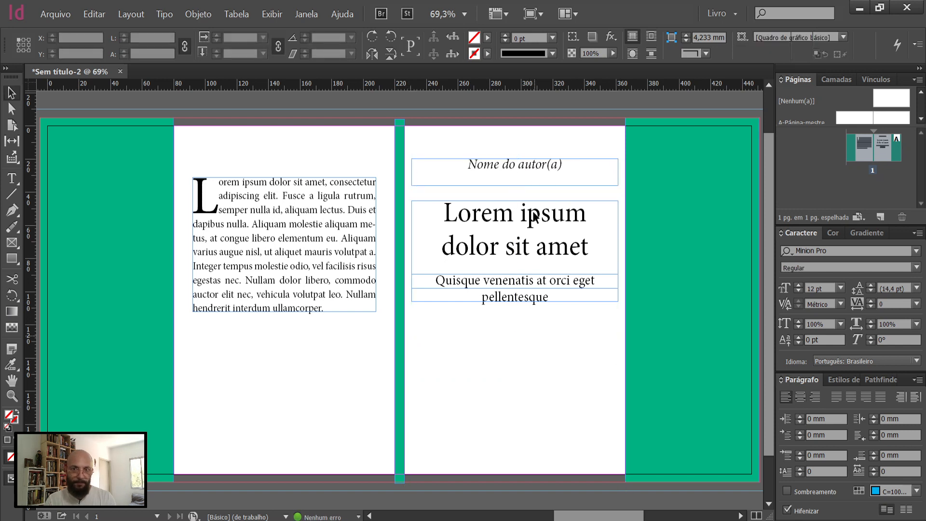
Step: Duplicate the author name frame and place the copy near the bottom of the front cover, at a Y position of about 188.5 mm
{"action": "left_click", "coordinate": [538, 164]}
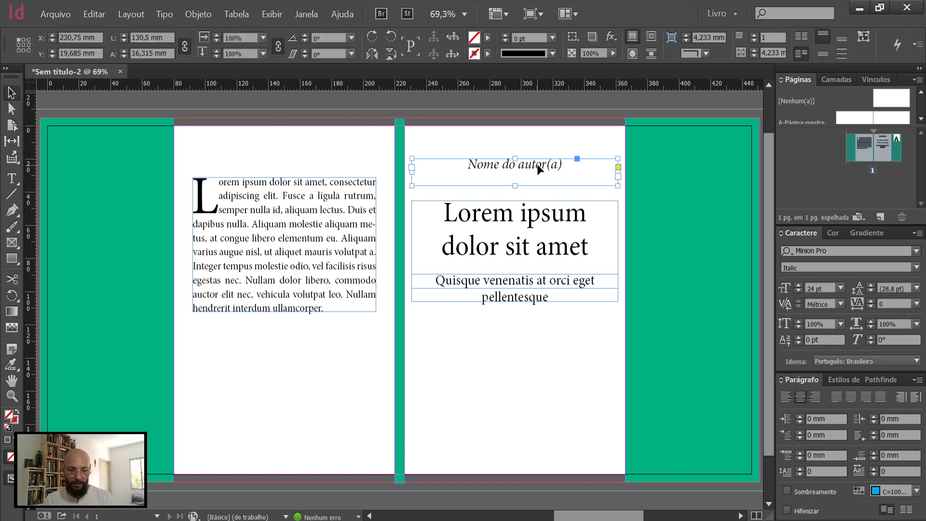
{"action": "key", "text": "ctrl+v"}
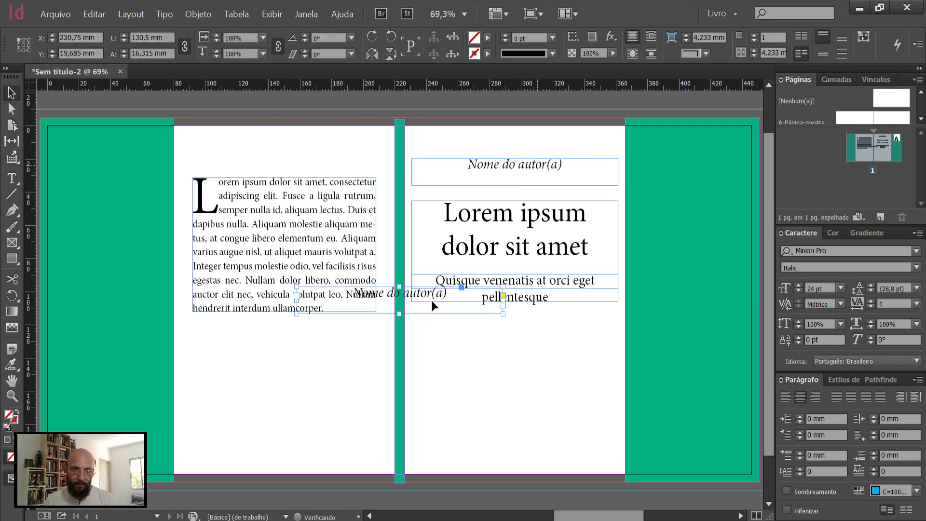
{"action": "mouse_move", "coordinate": [547, 442]}
{"action": "left_mouse_down"}
{"action": "mouse_move", "coordinate": [557, 455]}
{"action": "mouse_move", "coordinate": [547, 454]}
{"action": "left_mouse_up"}
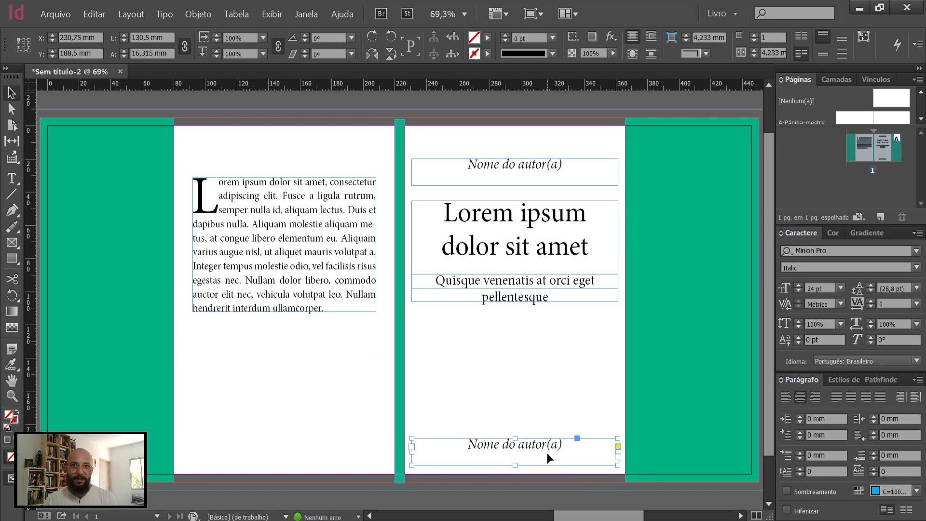
Step: Replace the copied frame's text with "Edição do autor(a)", breaking the line after "Edição"
{"action": "triple_click", "coordinate": [548, 451]}
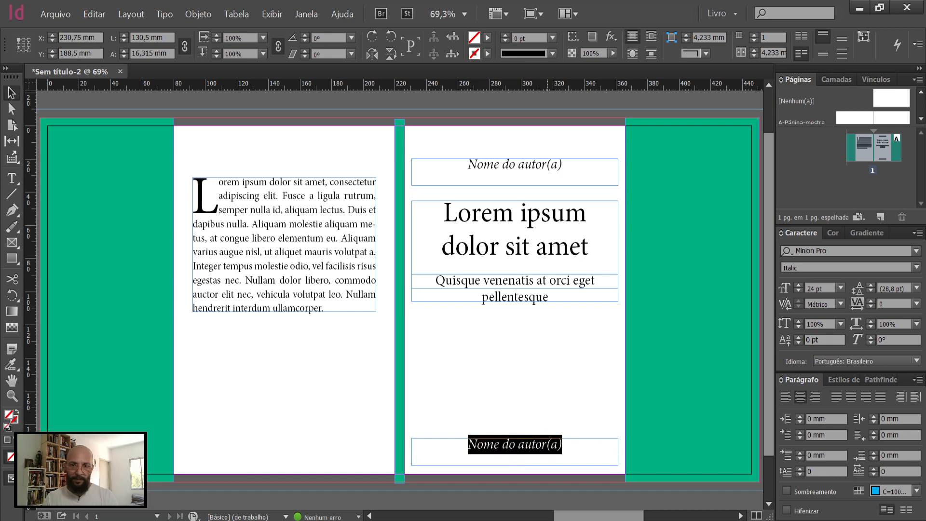
{"action": "type", "text": "E"}
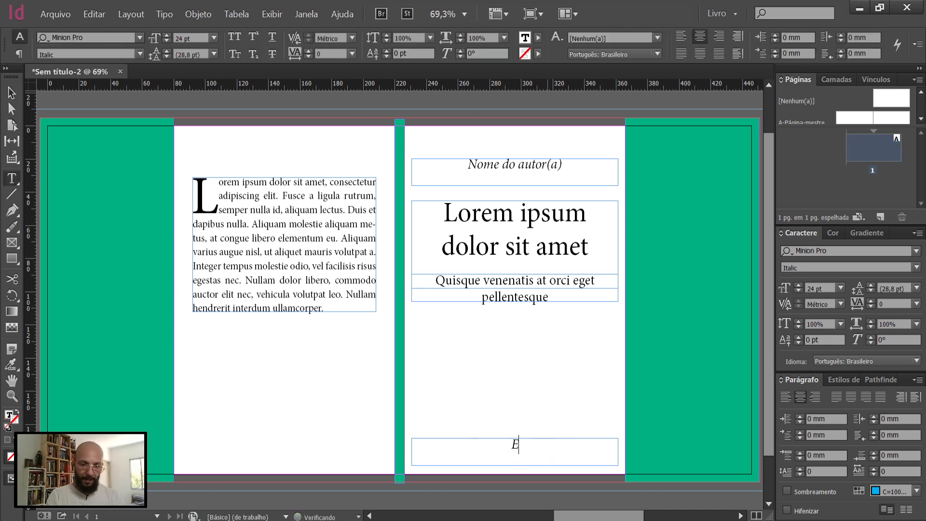
{"action": "type", "text": "dição"}
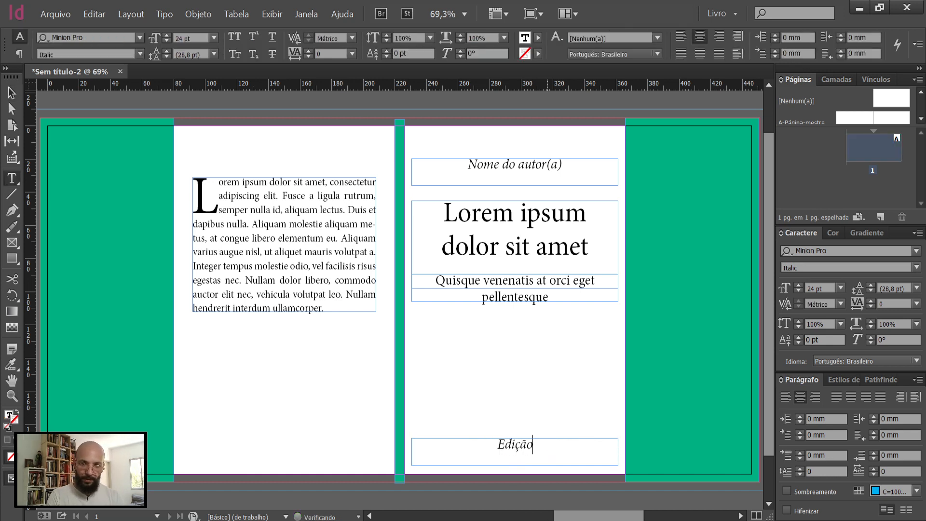
{"action": "type", "text": " do autor"}
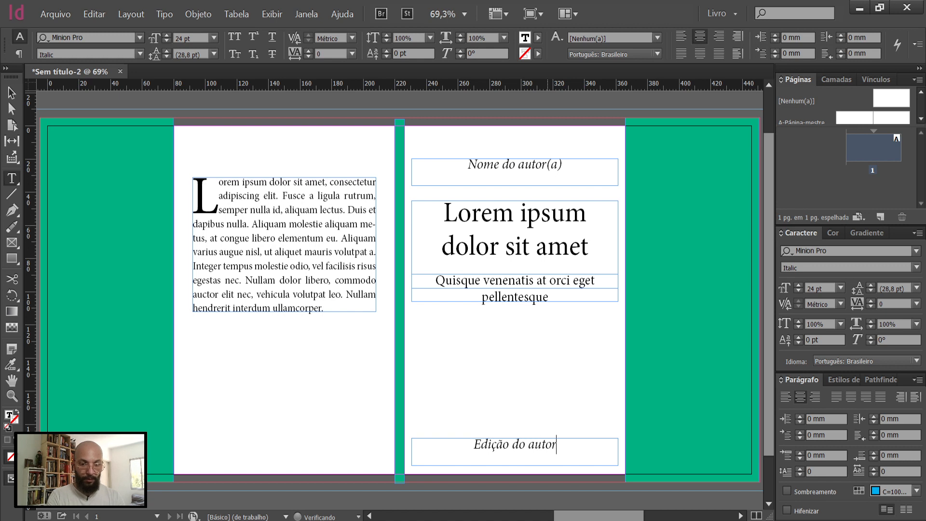
{"action": "type", "text": "(a)"}
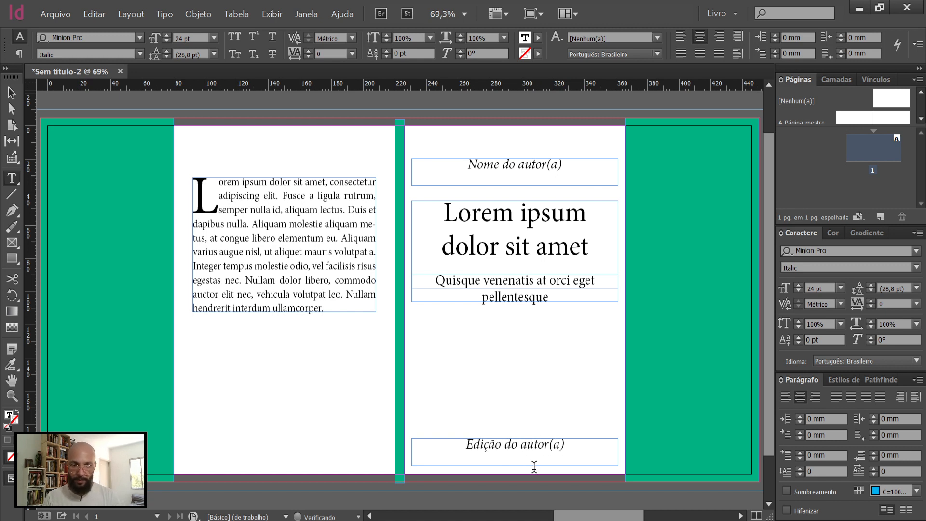
{"action": "left_click", "coordinate": [544, 456]}
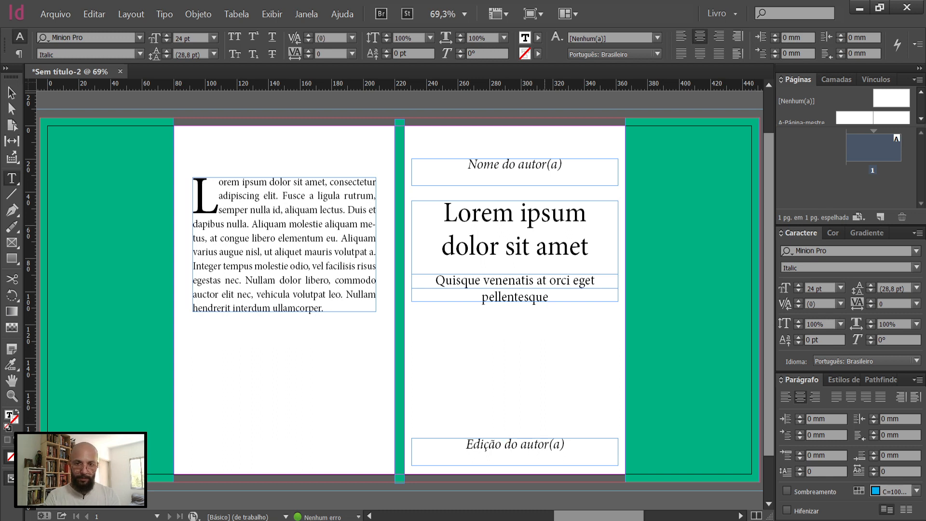
{"action": "key", "text": "Return"}
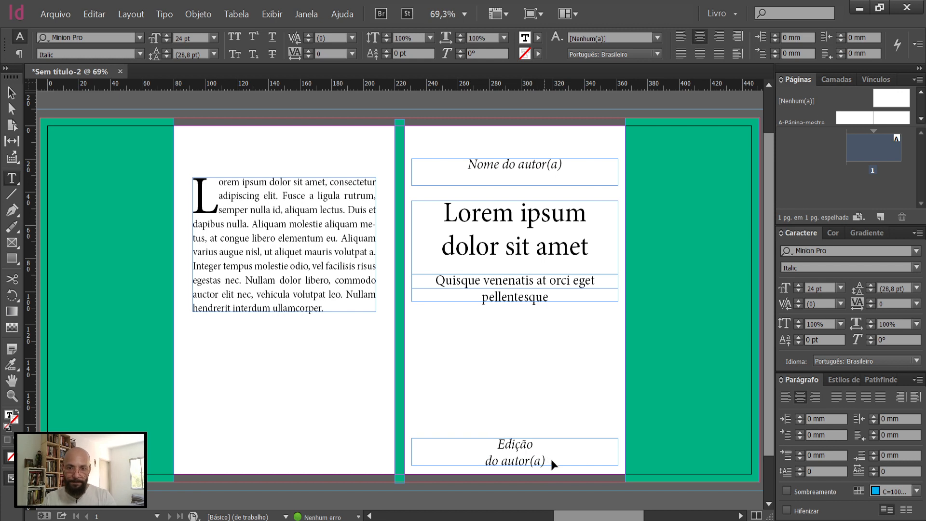
Step: Set the "Edição do autor(a)" text to 12 pt and fit its frame's height to the text, keeping the bottom edge in place
{"action": "left_click", "coordinate": [840, 289]}
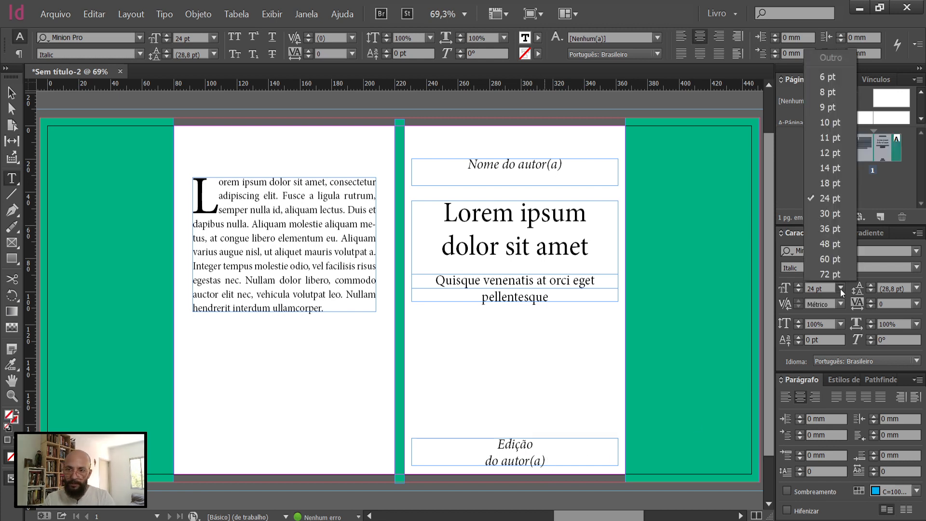
{"action": "left_click", "coordinate": [830, 152]}
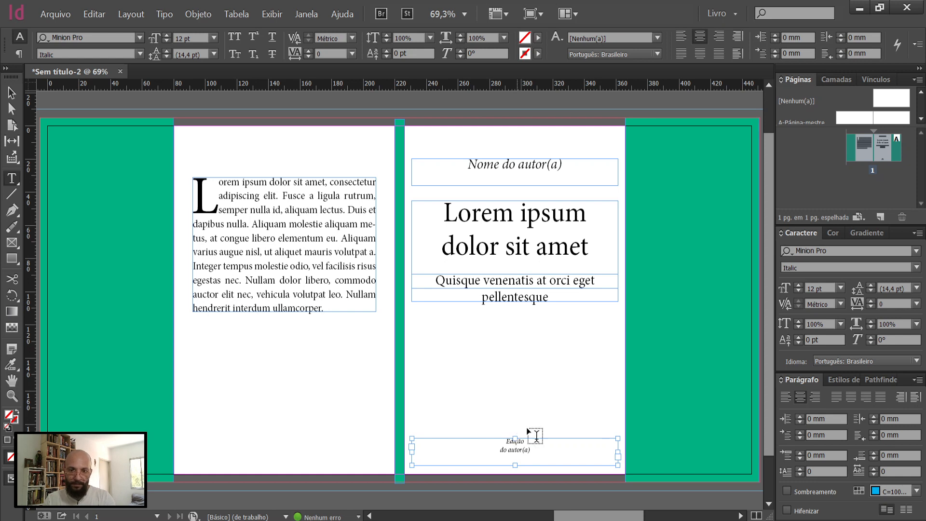
{"action": "key", "text": "Escape"}
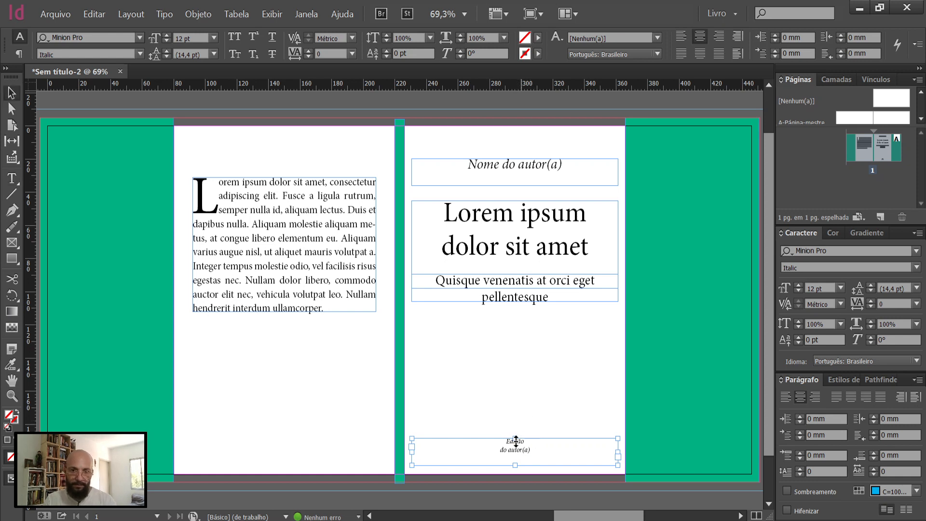
{"action": "double_click", "coordinate": [515, 439]}
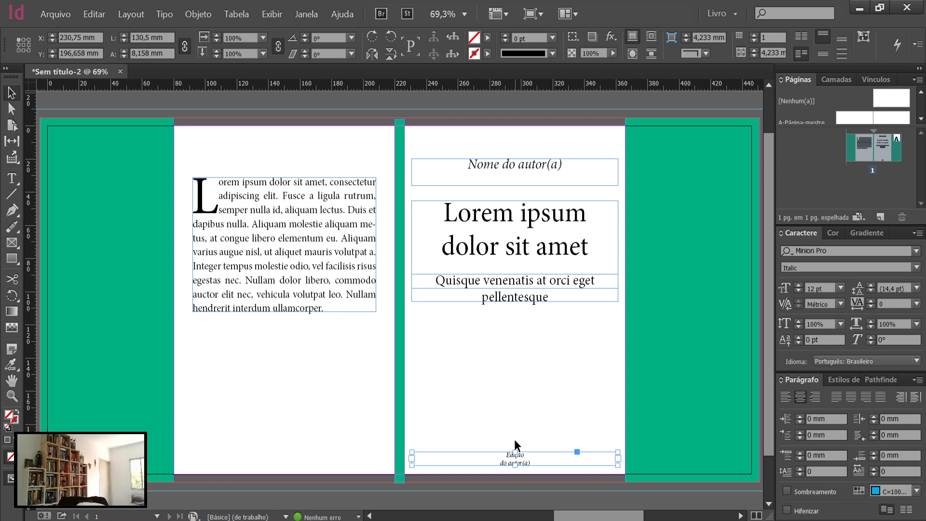
{"action": "left_click", "coordinate": [524, 436]}
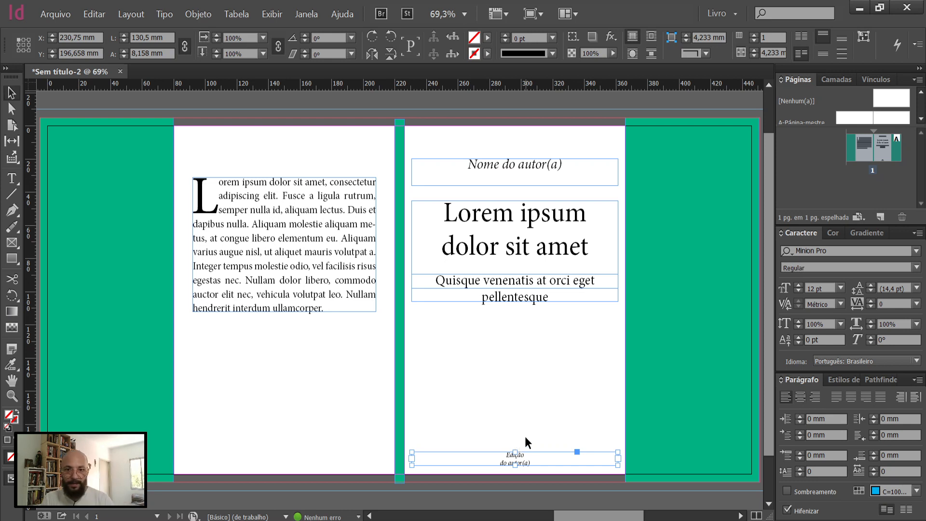
Step: Duplicate the "Edição do autor(a)" frame and place the copy directly above it, at a Y position of about 181 mm
{"action": "left_click", "coordinate": [532, 457]}
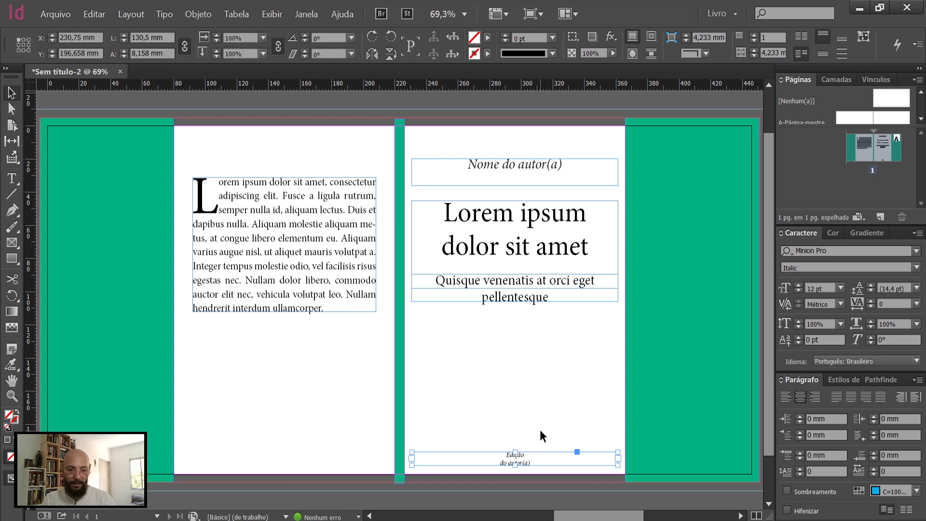
{"action": "left_click_drag", "start_coordinate": [524, 442], "coordinate": [478, 303]}
{"action": "left_click_drag", "start_coordinate": [531, 374], "coordinate": [597, 440]}
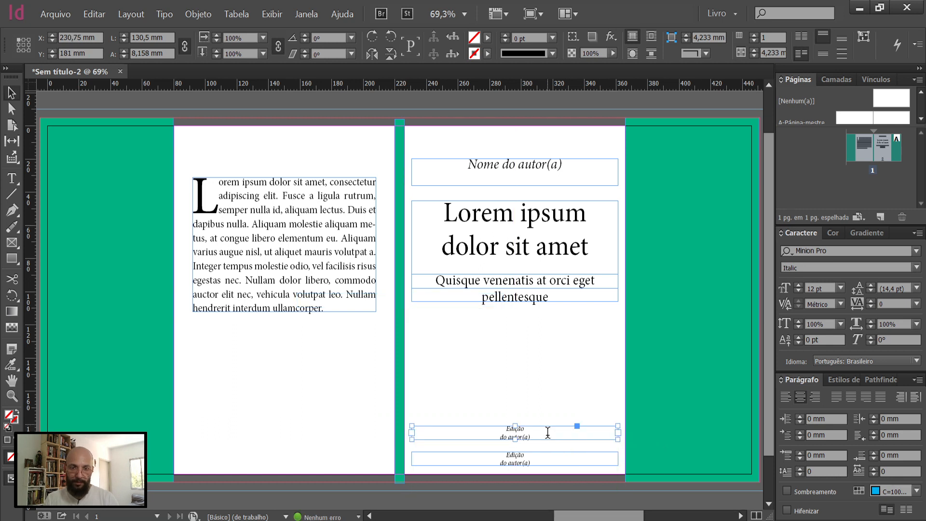
Step: Replace the upper copy's text with the letter "E" and set its font to UnifrakturMaguntia
{"action": "double_click", "coordinate": [548, 432]}
{"action": "key", "text": "ctrl+a"}
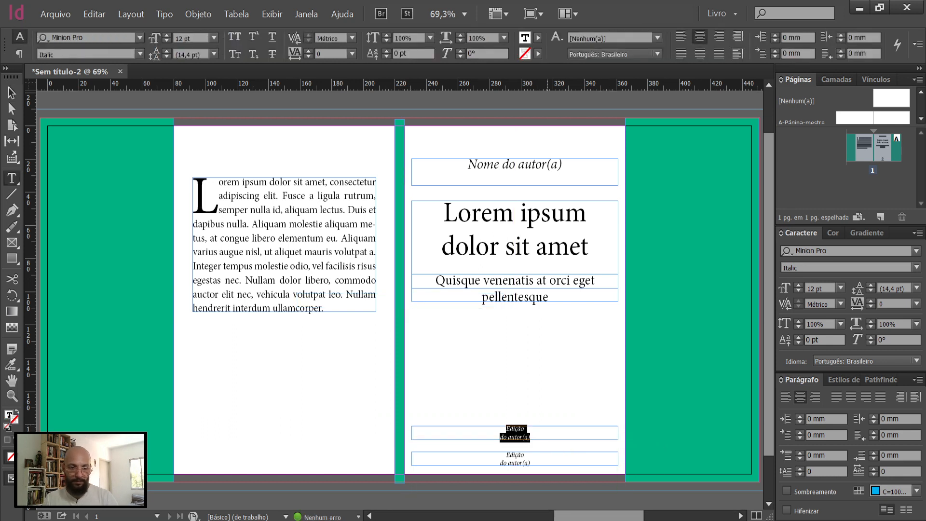
{"action": "type", "text": "E"}
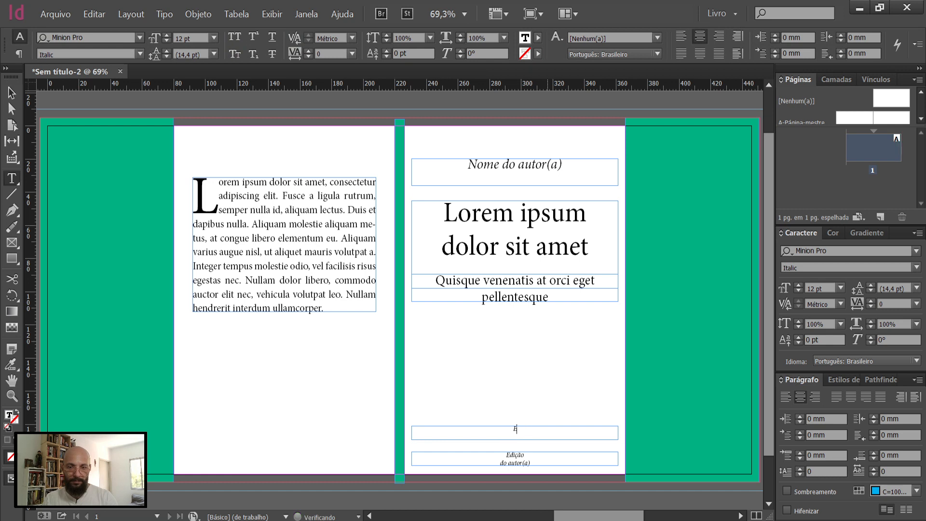
{"action": "key", "text": "Escape"}
{"action": "left_click", "coordinate": [917, 253]}
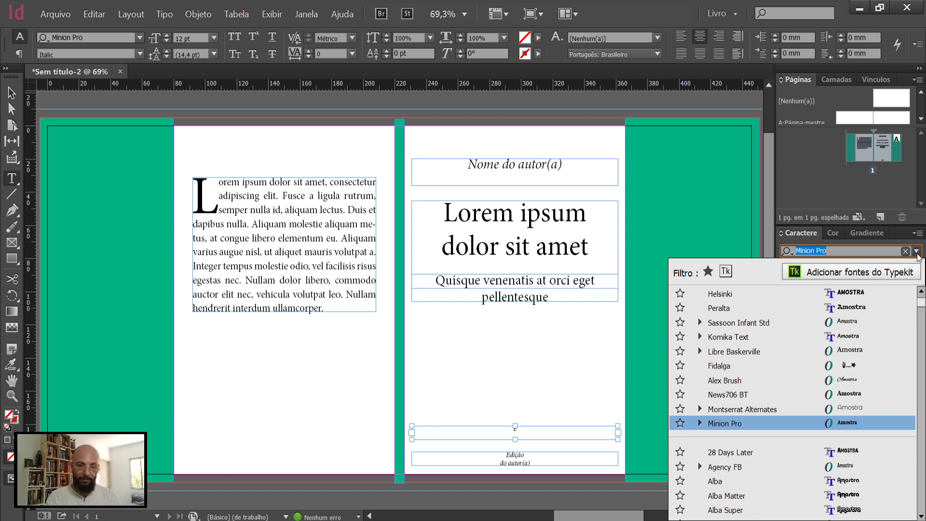
{"action": "type", "text": "uni"}
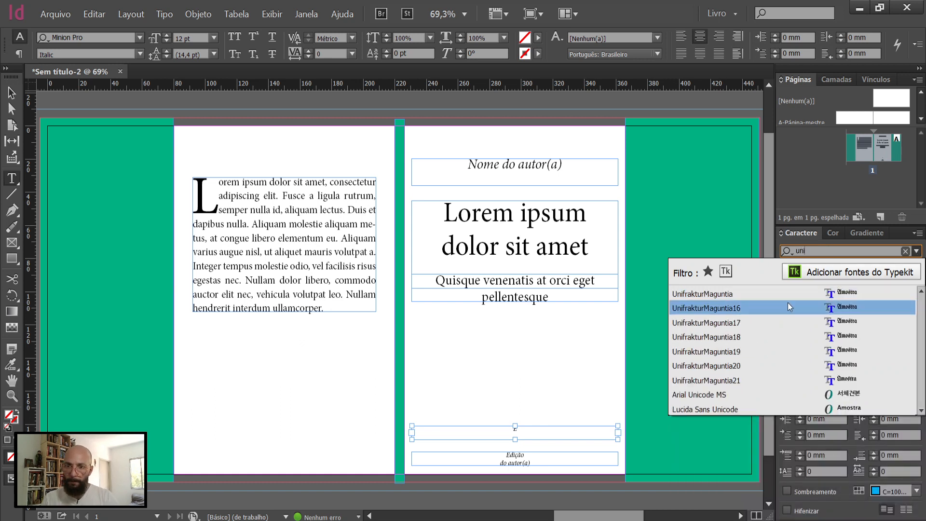
{"action": "left_click", "coordinate": [777, 295]}
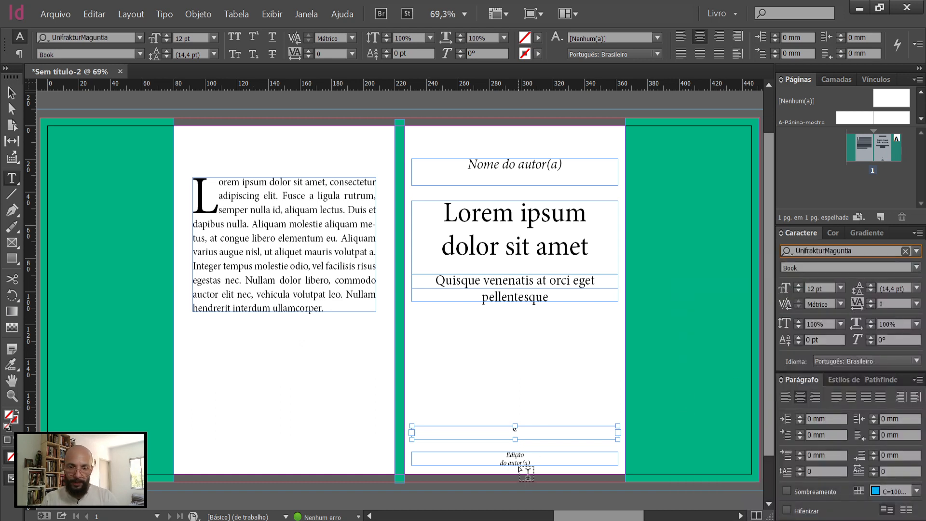
Step: Enlarge the blackletter "E" to a font size of 20 pt
{"action": "left_click", "coordinate": [800, 286]}
{"action": "left_click", "coordinate": [799, 285]}
{"action": "left_click", "coordinate": [800, 286]}
{"action": "left_click", "coordinate": [800, 286]}
{"action": "left_click", "coordinate": [799, 285]}
{"action": "left_click", "coordinate": [799, 286]}
{"action": "left_click", "coordinate": [799, 286]}
{"action": "left_click", "coordinate": [799, 285]}
{"action": "left_click", "coordinate": [800, 286]}
{"action": "left_click", "coordinate": [800, 285]}
{"action": "left_click", "coordinate": [800, 285]}
{"action": "left_click", "coordinate": [800, 285]}
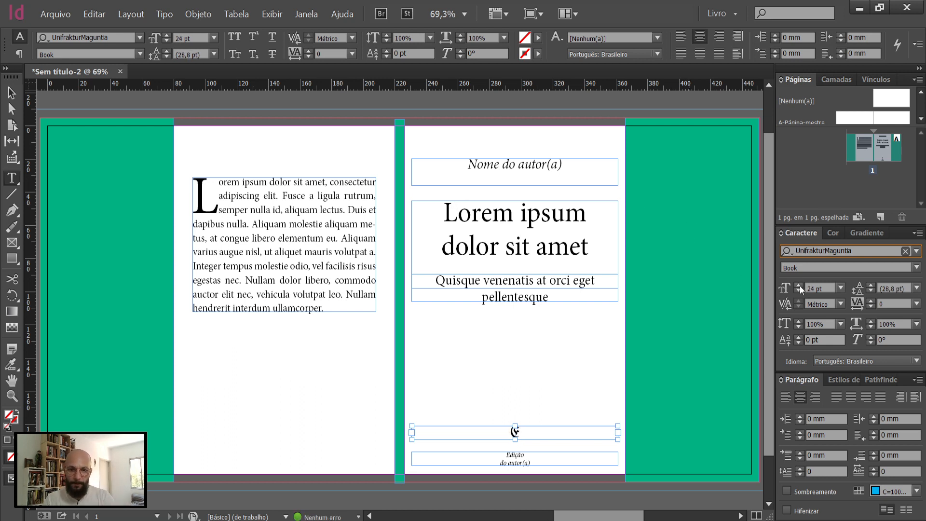
{"action": "left_click", "coordinate": [798, 291]}
{"action": "left_click", "coordinate": [798, 291]}
{"action": "left_click", "coordinate": [796, 291]}
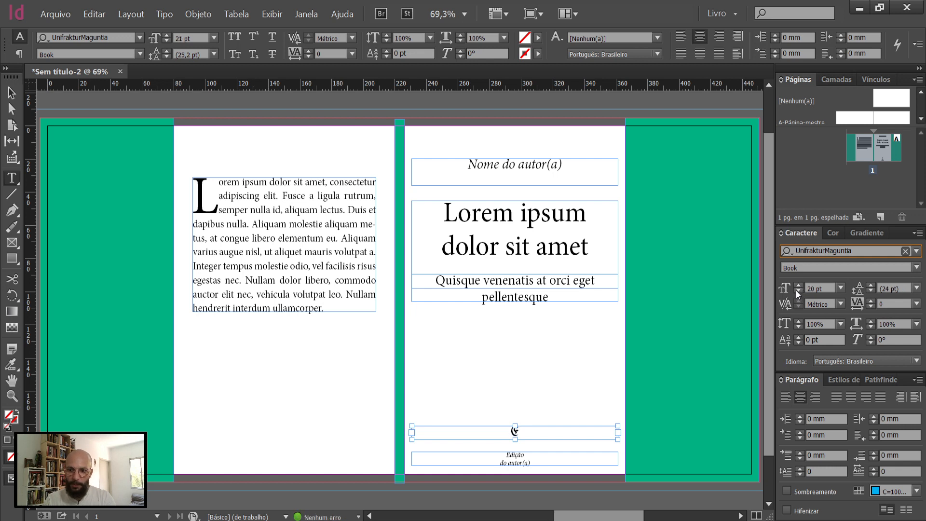
{"action": "key", "text": "Escape"}
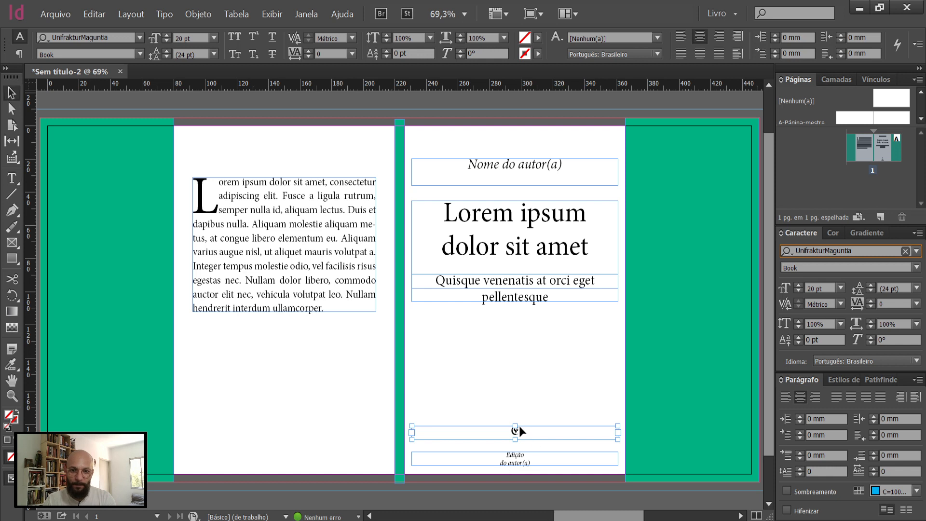
Step: Shorten the "E" frame to about 5.5 mm high, nudge it down close above "Edição do autor(a)", and preview the cover without guides
{"action": "left_click_drag", "start_coordinate": [515, 427], "coordinate": [515, 432]}
{"action": "key", "text": "Down"}
{"action": "key", "text": "Down"}
{"action": "key", "text": "Down"}
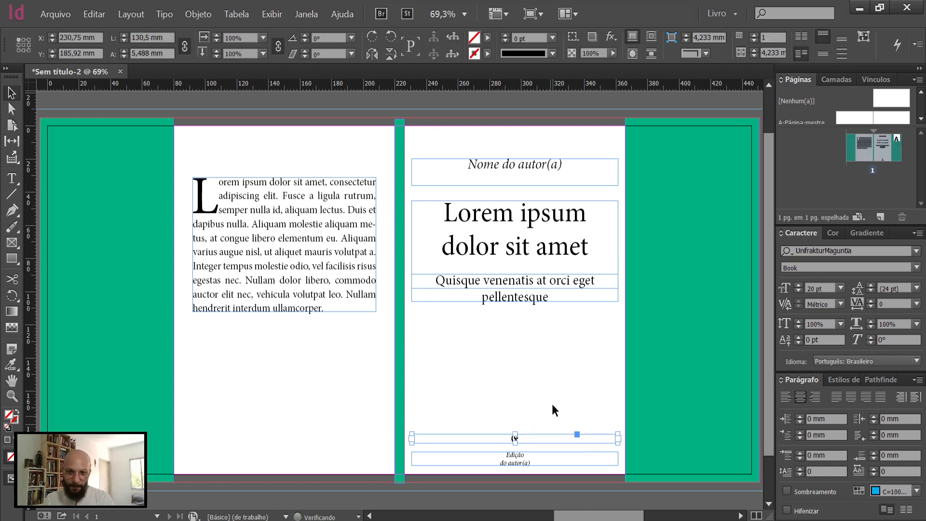
{"action": "key", "text": "Down"}
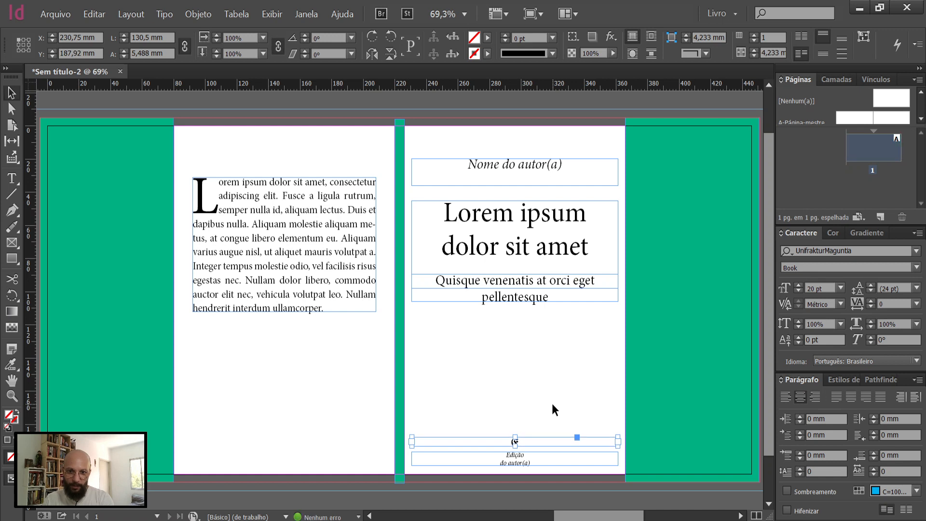
{"action": "left_click", "coordinate": [553, 396]}
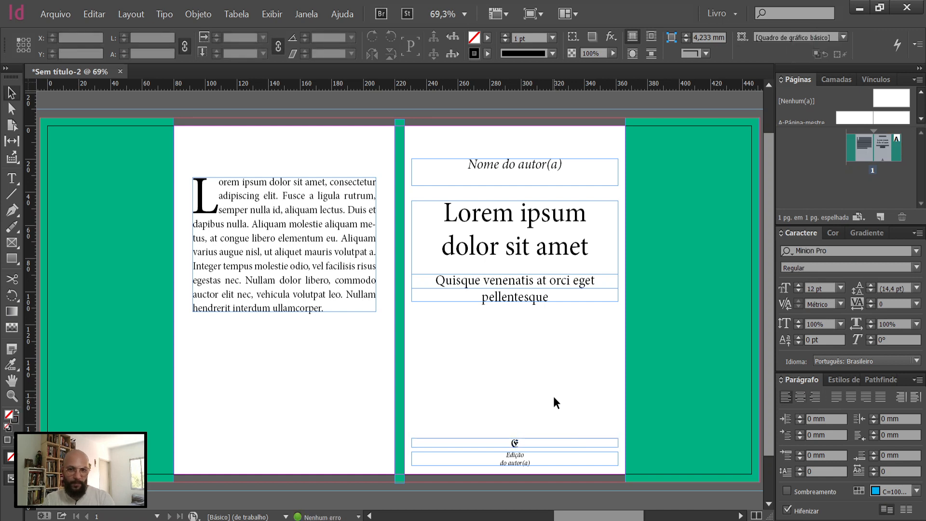
{"action": "key", "text": "w"}
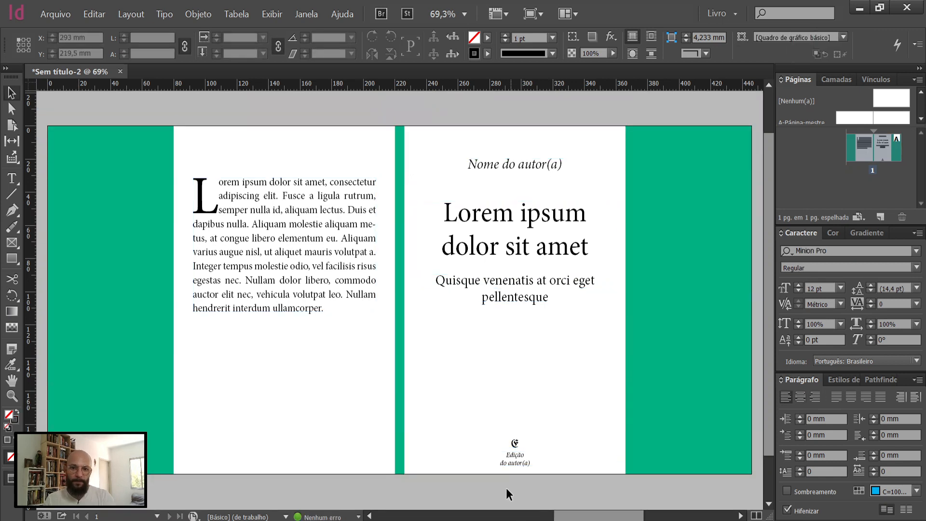
Step: Move the "E" and "Edição do autor(a)" frames up together to a Y position of about 185 mm
{"action": "left_click", "coordinate": [532, 433]}
{"action": "left_click", "coordinate": [532, 433]}
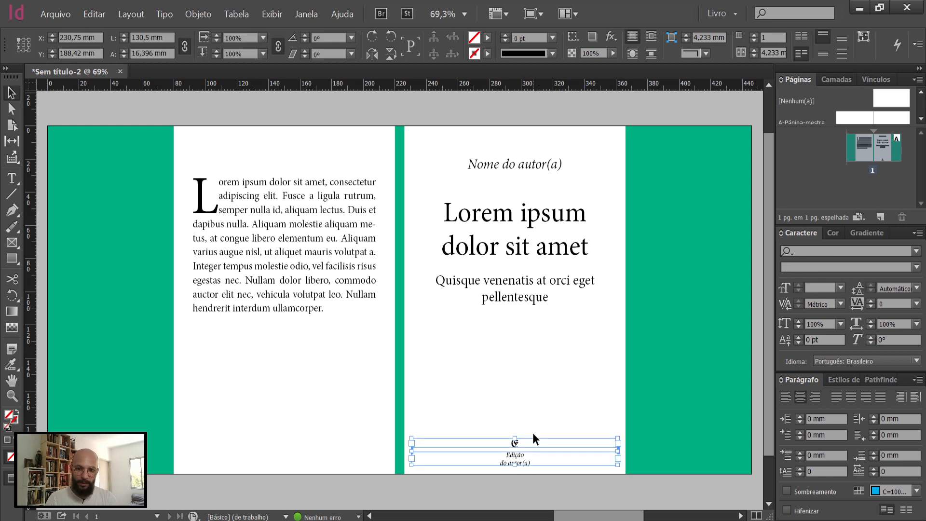
{"action": "key", "text": "Up"}
{"action": "key", "text": "Up"}
{"action": "key", "text": "Up"}
{"action": "key", "text": "Up"}
{"action": "key", "text": "Up"}
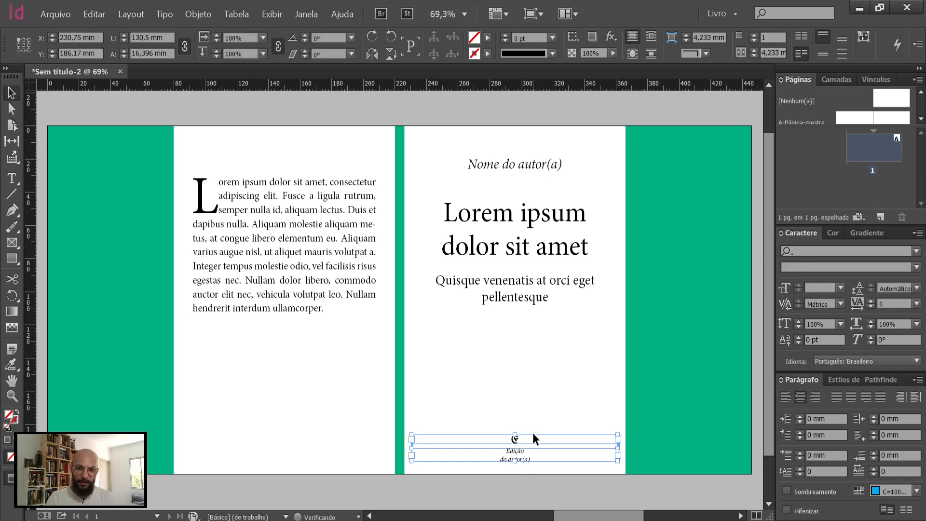
{"action": "left_click", "coordinate": [529, 498]}
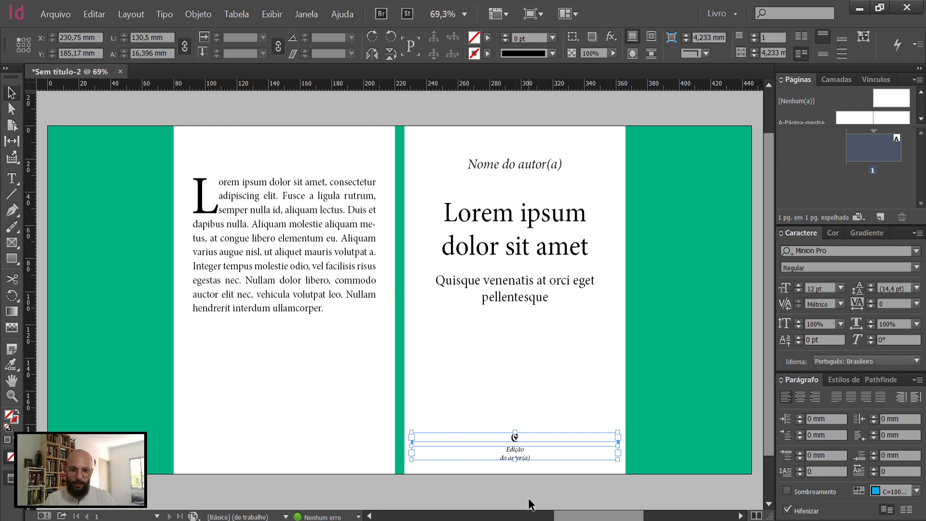
Step: Tighten the leading of "Edição do autor(a)" and shorten its frame to about 7.3 mm high
{"action": "left_click", "coordinate": [511, 457]}
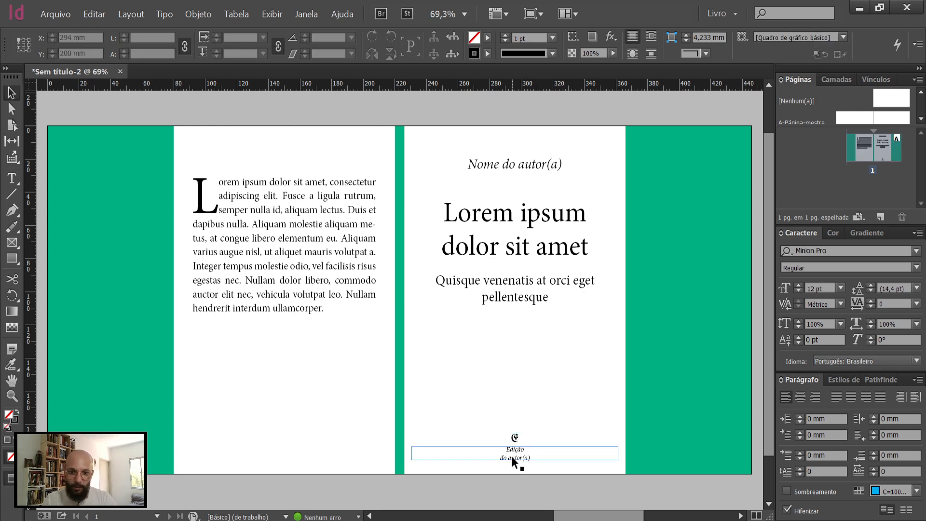
{"action": "left_click", "coordinate": [870, 293]}
{"action": "left_click", "coordinate": [870, 292]}
{"action": "left_click", "coordinate": [870, 292]}
{"action": "left_click", "coordinate": [871, 290]}
{"action": "left_click", "coordinate": [870, 289]}
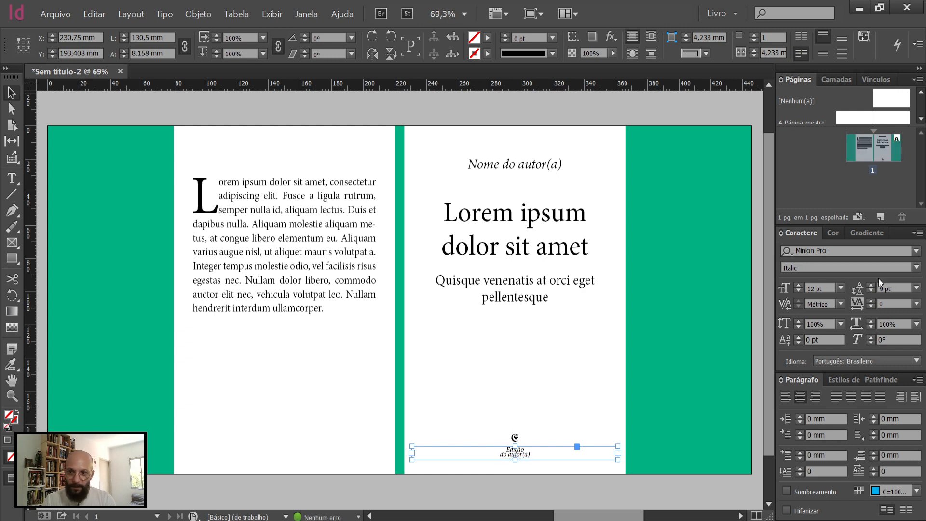
{"action": "left_click", "coordinate": [871, 285]}
{"action": "left_click", "coordinate": [871, 286]}
{"action": "left_click", "coordinate": [871, 285]}
{"action": "left_click_drag", "start_coordinate": [516, 458], "coordinate": [515, 456]}
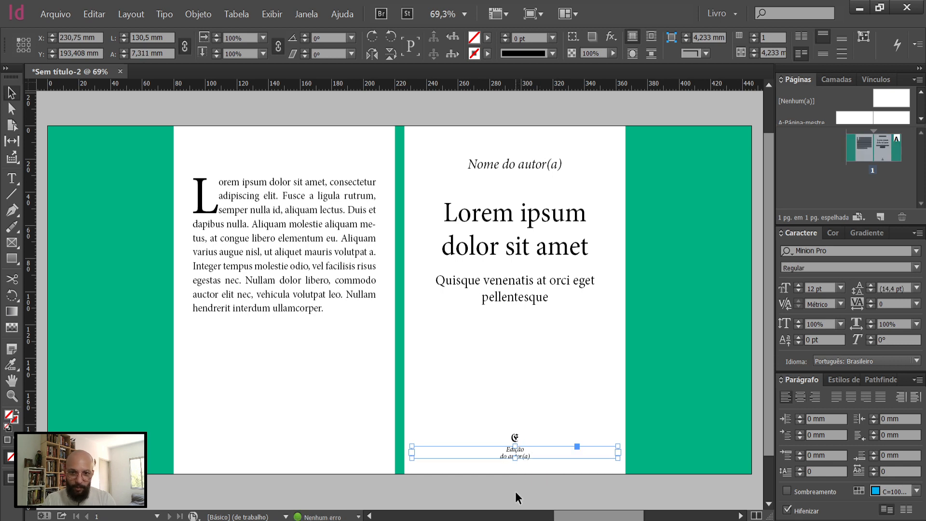
{"action": "left_click", "coordinate": [515, 491]}
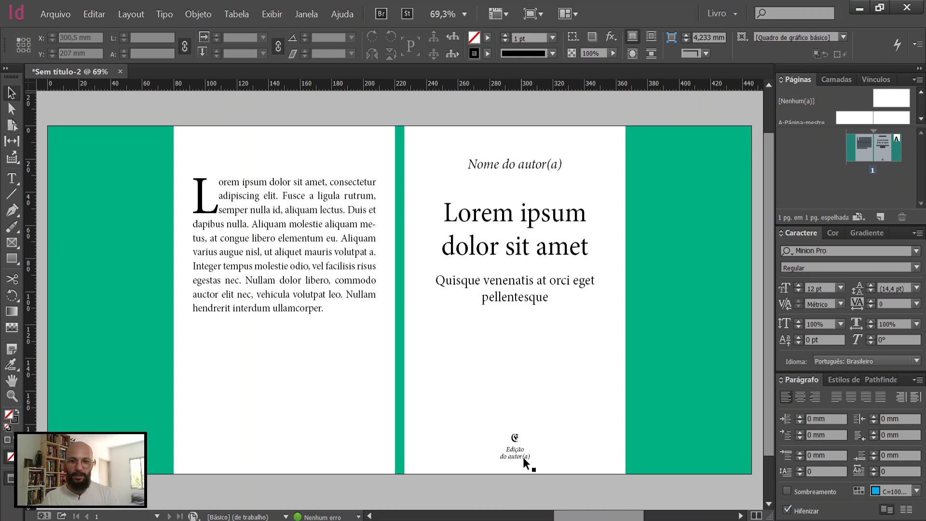
Step: Enlarge the blackletter "E" to 22 pt and resize its frame to about 6 mm high at a Y position of about 184.6 mm
{"action": "left_click", "coordinate": [517, 436]}
{"action": "left_click_drag", "start_coordinate": [518, 430], "coordinate": [518, 429]}
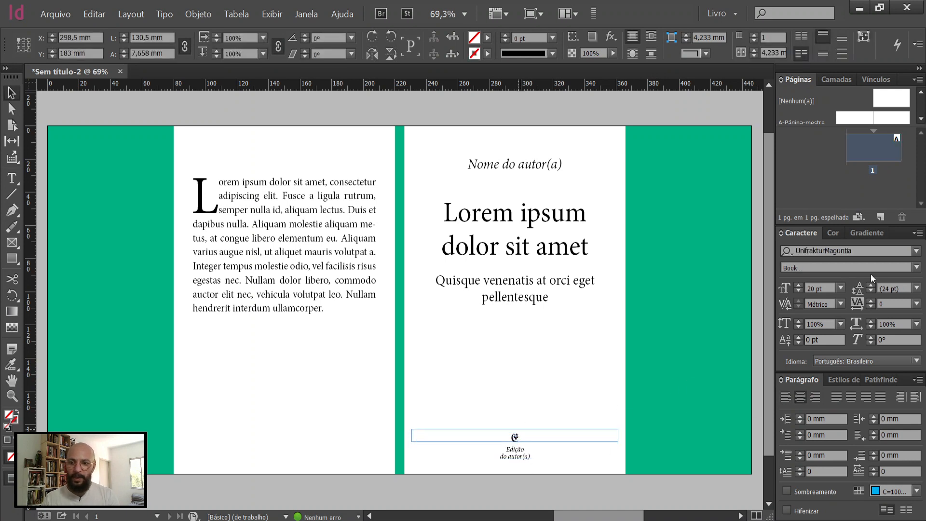
{"action": "left_click", "coordinate": [797, 286]}
{"action": "left_click", "coordinate": [798, 285]}
{"action": "left_click_drag", "start_coordinate": [515, 433], "coordinate": [515, 436]}
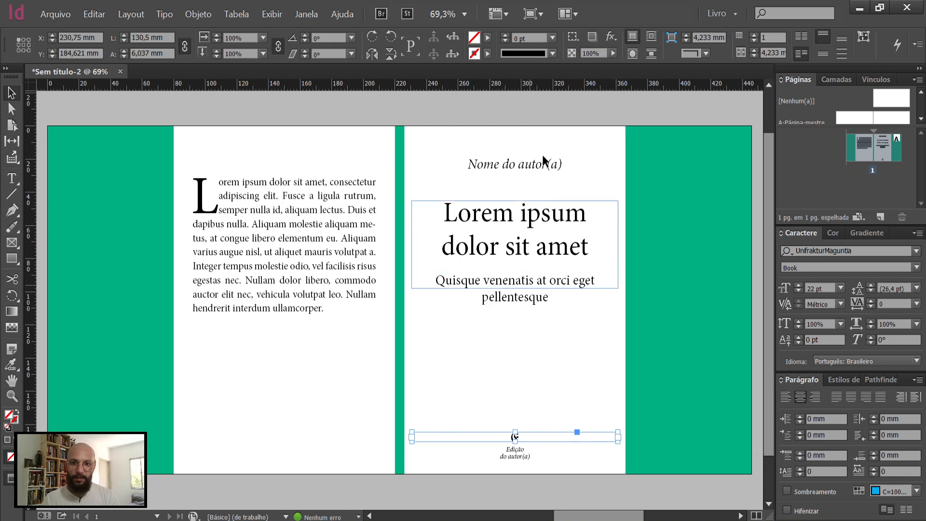
{"action": "left_click", "coordinate": [519, 369]}
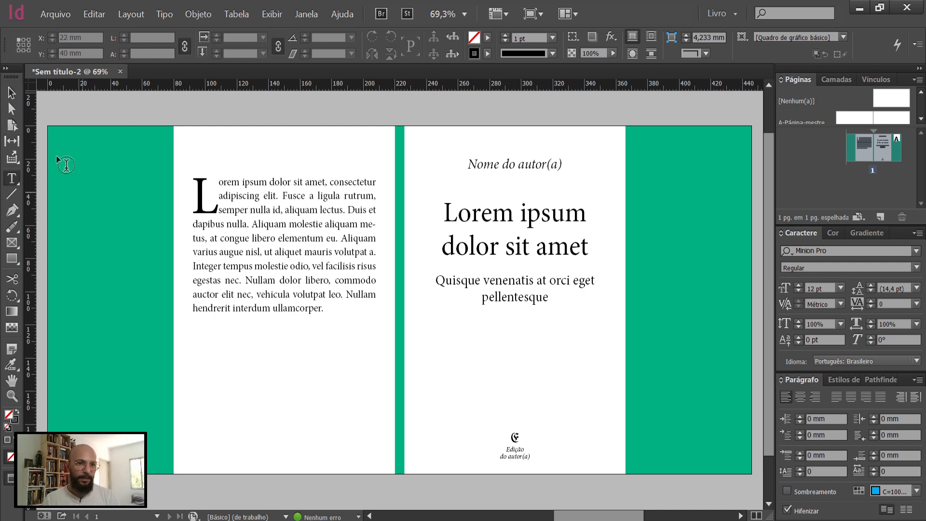
Step: Draw a text frame about 65 mm wide and 154 mm high on the left green flap
{"action": "key", "text": "t"}
{"action": "left_click_drag", "start_coordinate": [88, 356], "coordinate": [163, 410]}
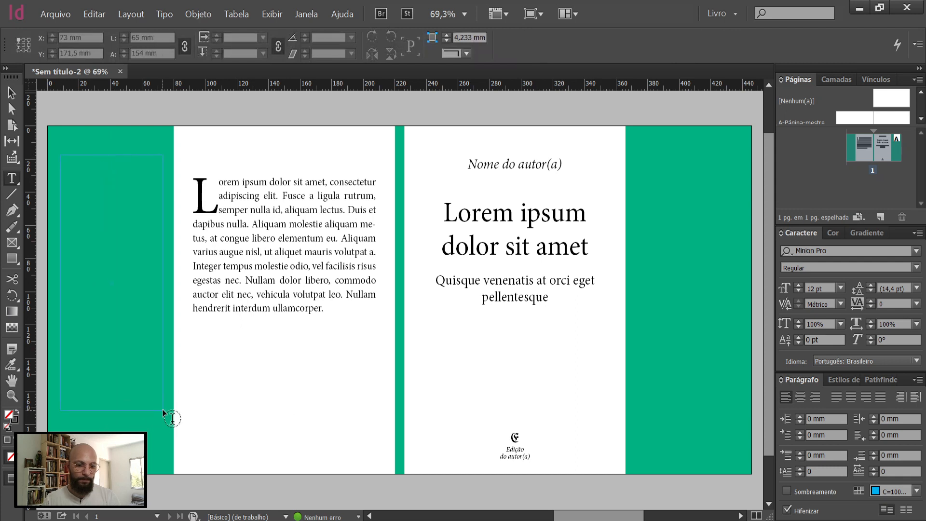
{"action": "left_click", "coordinate": [503, 423]}
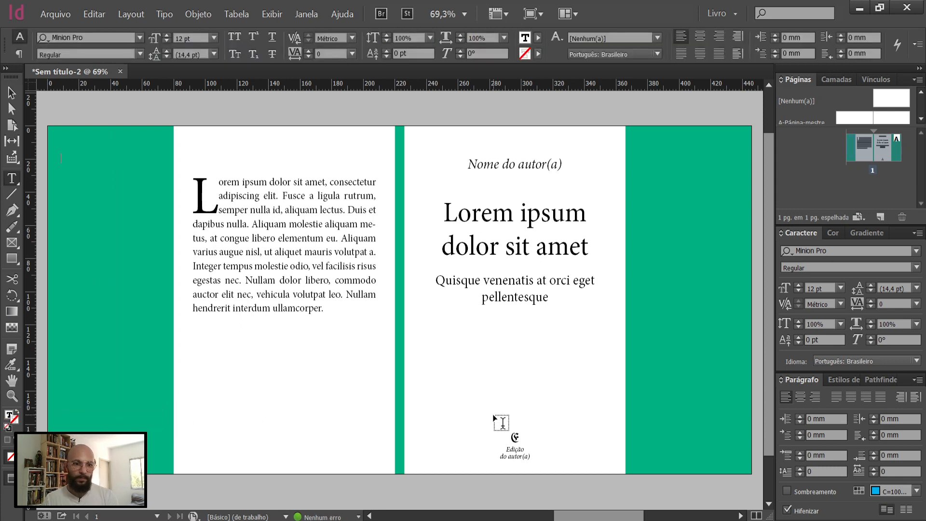
Step: Copy the "Quisque venenatis" paragraph from the lipsum.com page in the browser and paste it into the left flap's text frame in InDesign
{"action": "key", "text": "alt+Tab"}
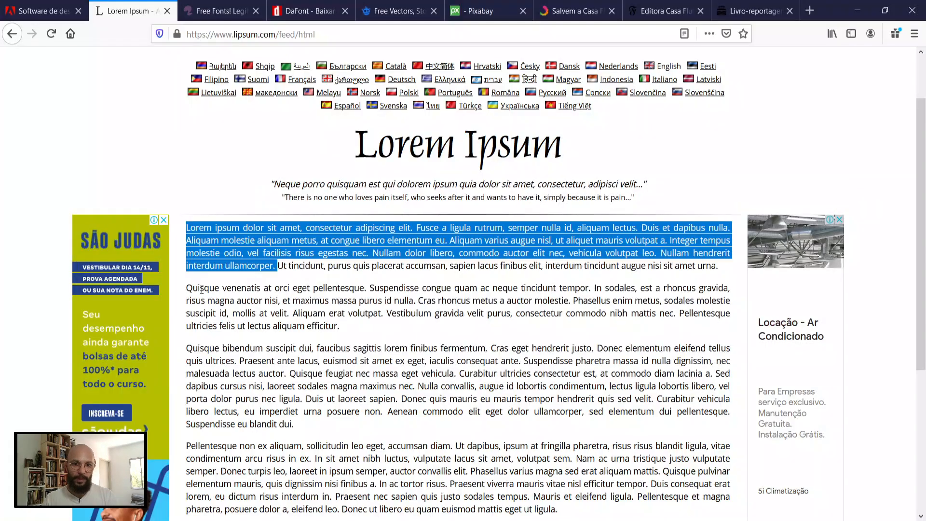
{"action": "left_click_drag", "start_coordinate": [188, 288], "coordinate": [351, 333]}
{"action": "key", "text": "ctrl+c"}
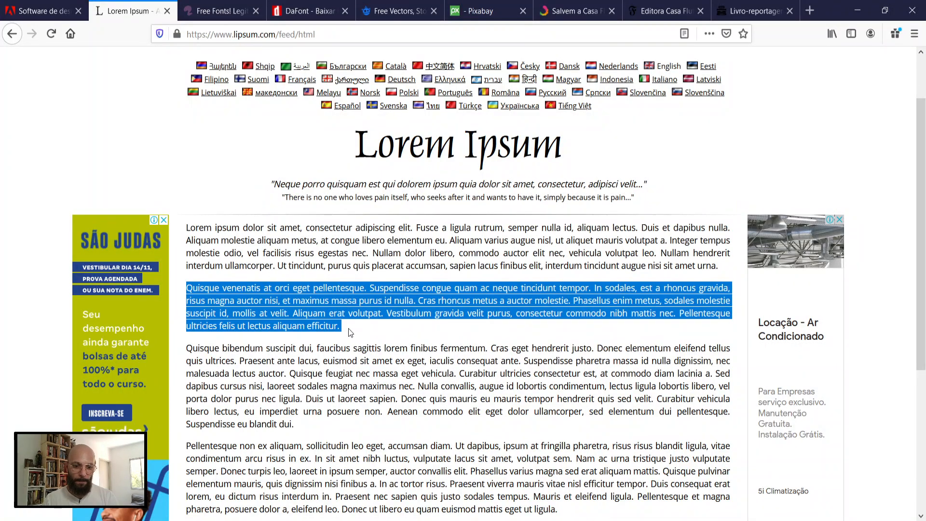
{"action": "key", "text": "alt+Tab"}
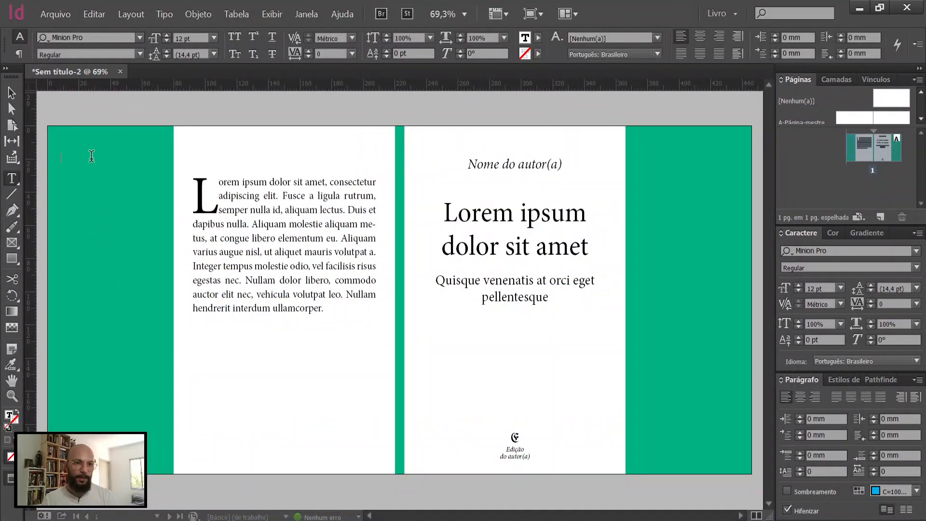
{"action": "left_click", "coordinate": [91, 156]}
{"action": "key", "text": "ctrl+v"}
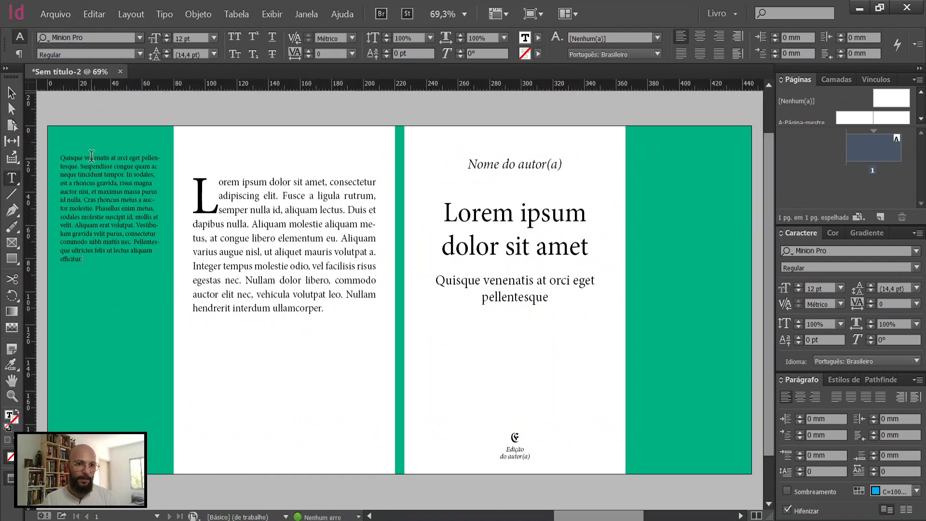
Step: Replace the left flap's text with the "Quisque bibendum" and "Pellentesque non ex aliquam" paragraphs copied from lipsum.com in the browser
{"action": "key", "text": "alt+Tab"}
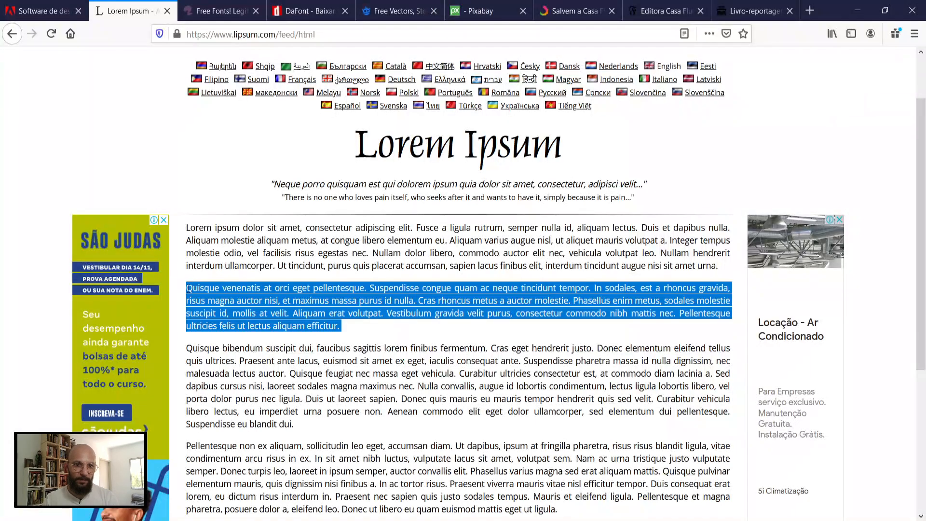
{"action": "left_click", "coordinate": [212, 361]}
{"action": "left_click_drag", "start_coordinate": [188, 347], "coordinate": [562, 475]}
{"action": "left_click", "coordinate": [563, 471]}
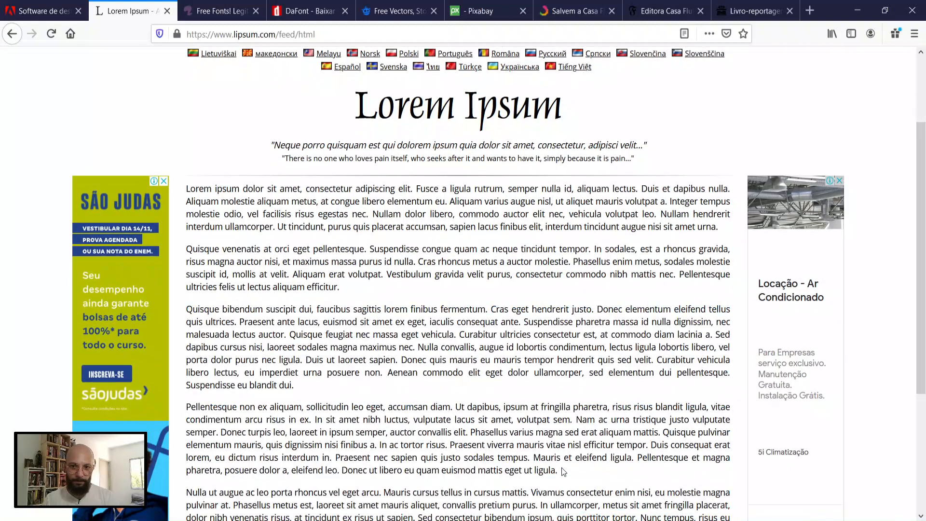
{"action": "left_click_drag", "start_coordinate": [317, 409], "coordinate": [188, 311]}
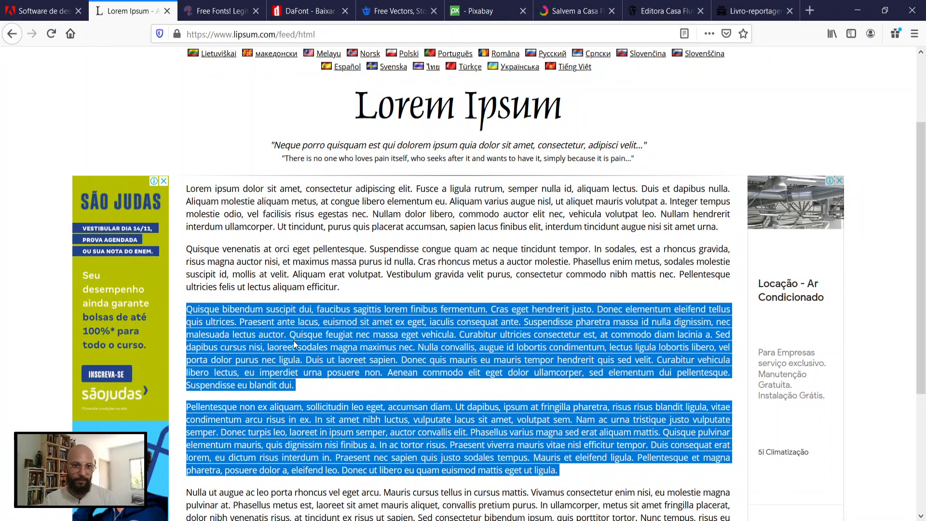
{"action": "key", "text": "alt+Tab"}
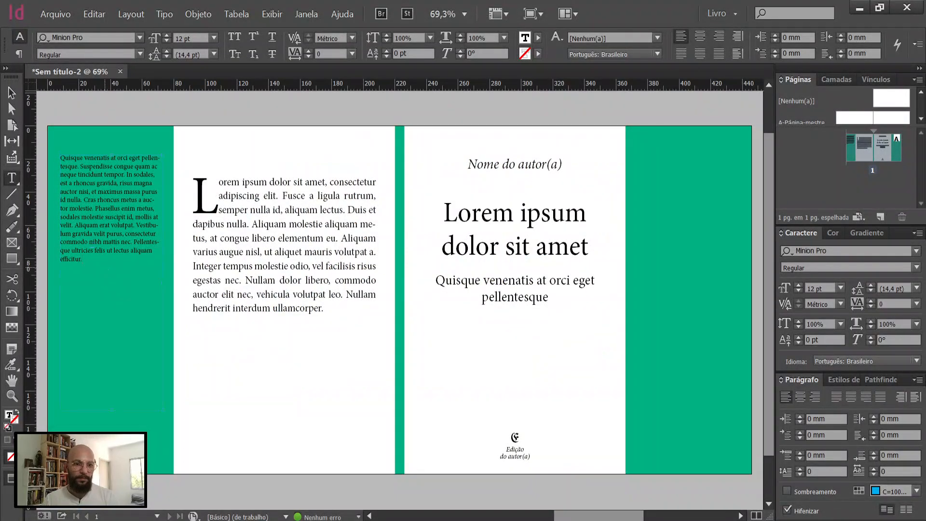
{"action": "key", "text": "ctrl+a"}
{"action": "key", "text": "ctrl+v"}
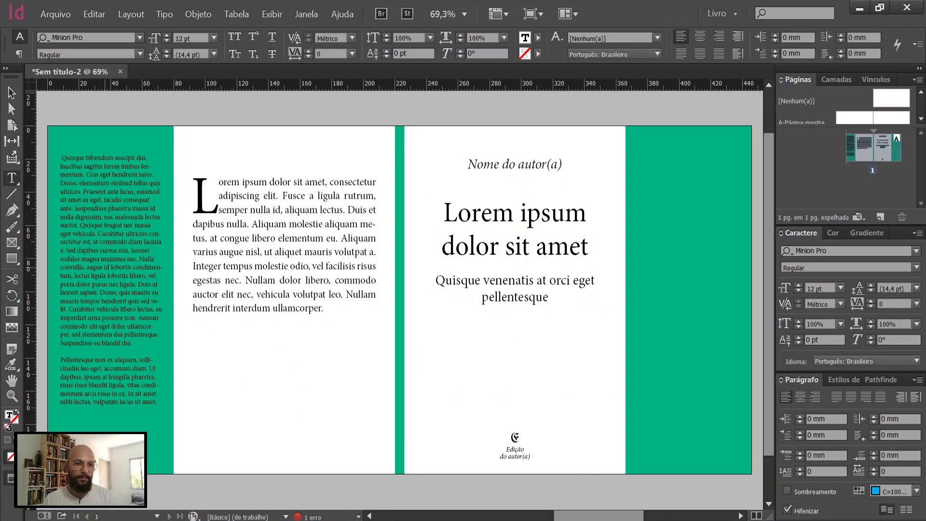
Step: Justify the left flap's text with the last line aligned left and extend the frame's height to fit all the text
{"action": "key", "text": "Escape"}
{"action": "left_click", "coordinate": [837, 396]}
{"action": "double_click", "coordinate": [812, 435]}
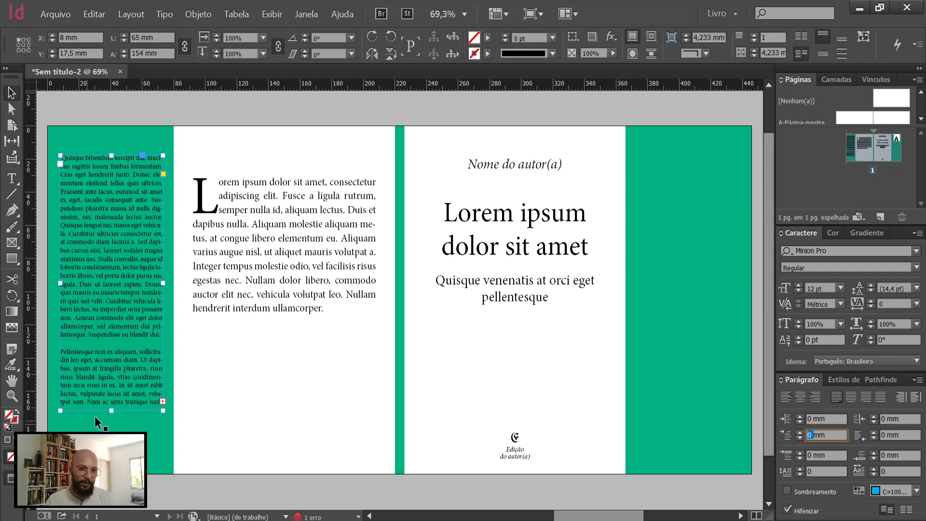
{"action": "double_click", "coordinate": [113, 413]}
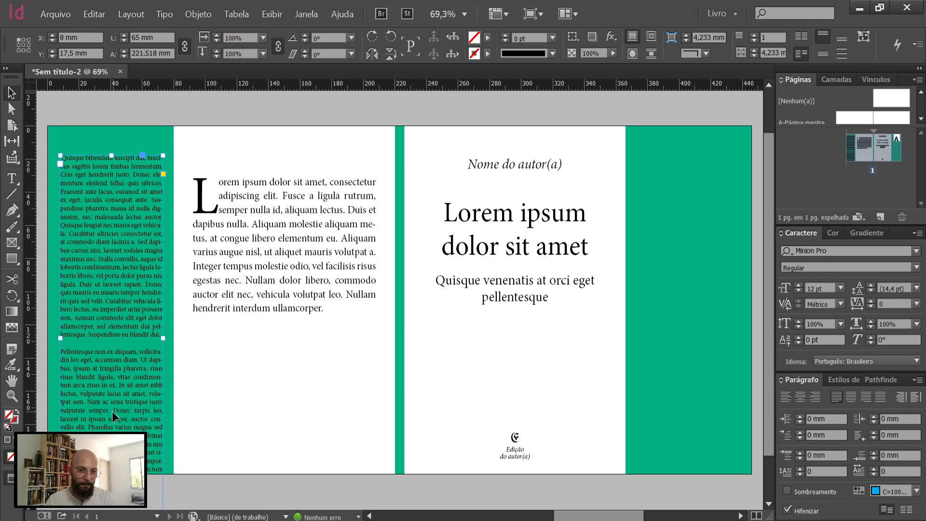
Step: Show the frame edges, delete the flap text after "erat aliquam mattis.", and fit the frame's height to the remaining text
{"action": "key", "text": "w"}
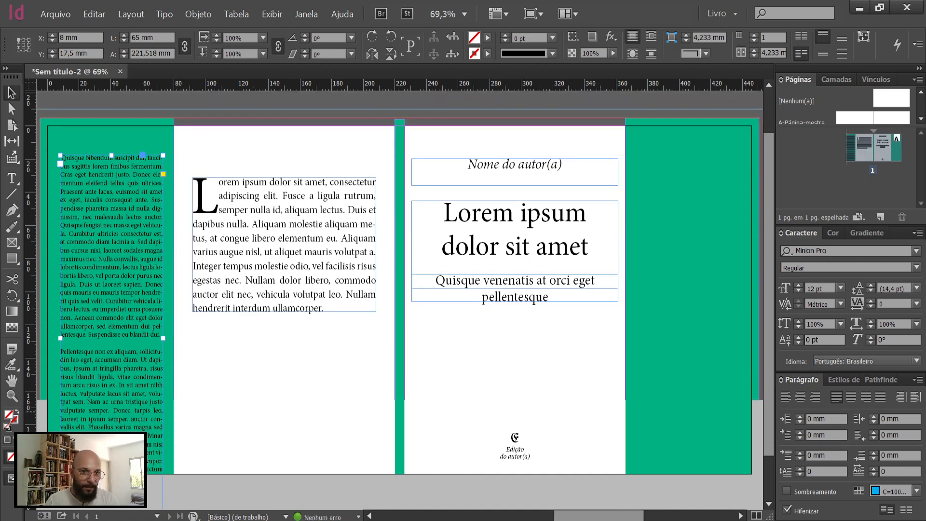
{"action": "scroll", "coordinate": [155, 478], "scroll_direction": "down", "scroll_amount": 2}
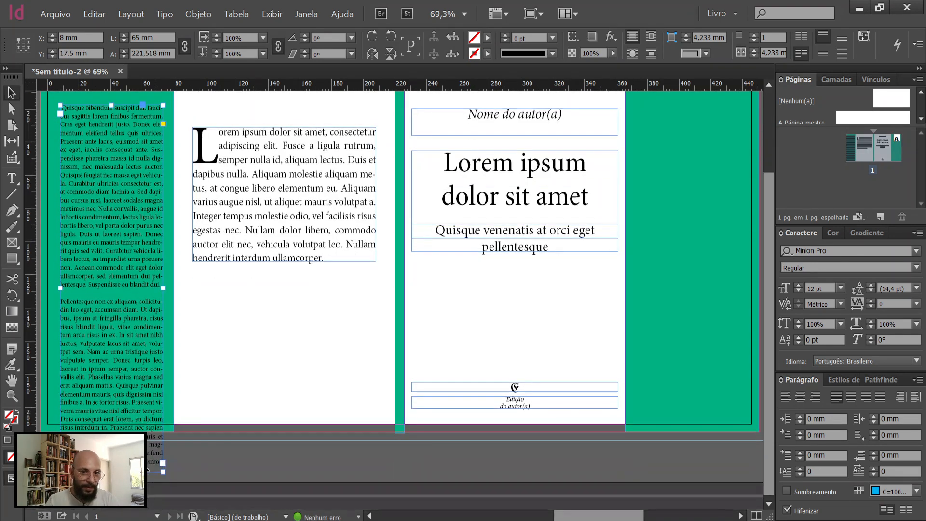
{"action": "key", "text": "t"}
{"action": "left_click_drag", "start_coordinate": [162, 463], "coordinate": [117, 384]}
{"action": "key", "text": "BackSpace"}
{"action": "key", "text": "Escape"}
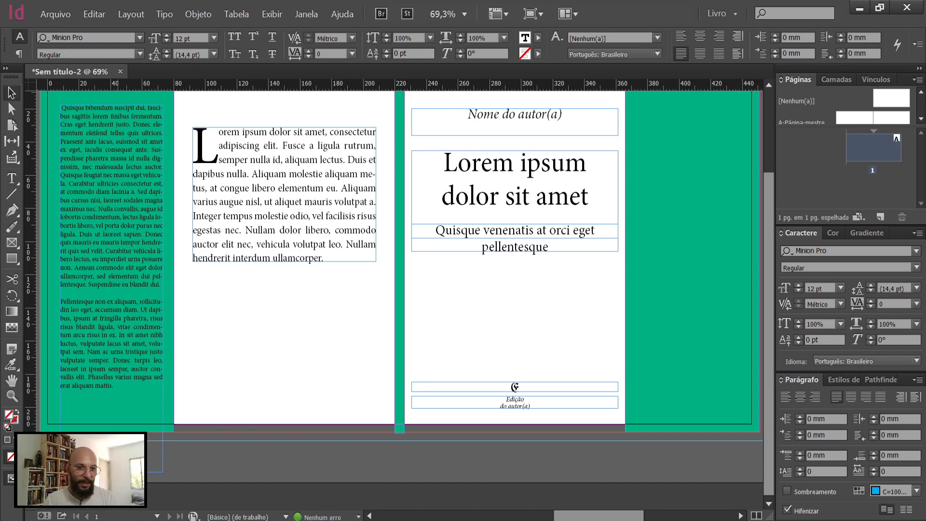
{"action": "double_click", "coordinate": [112, 472]}
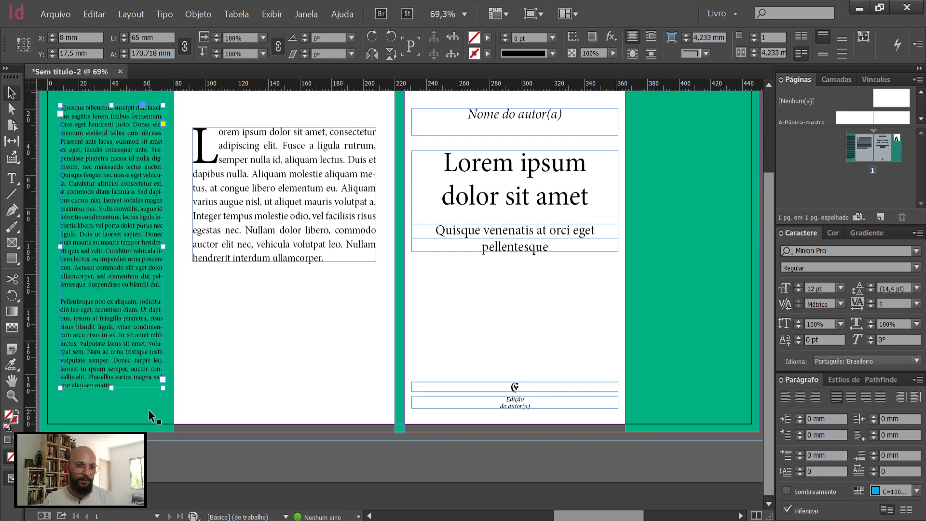
Step: Move the left flap's text frame to about X 7, Y 22.7 mm and paste a copy on the right flap at about X 375.8, Y 26.3 mm
{"action": "scroll", "coordinate": [148, 409], "scroll_direction": "up", "scroll_amount": 1}
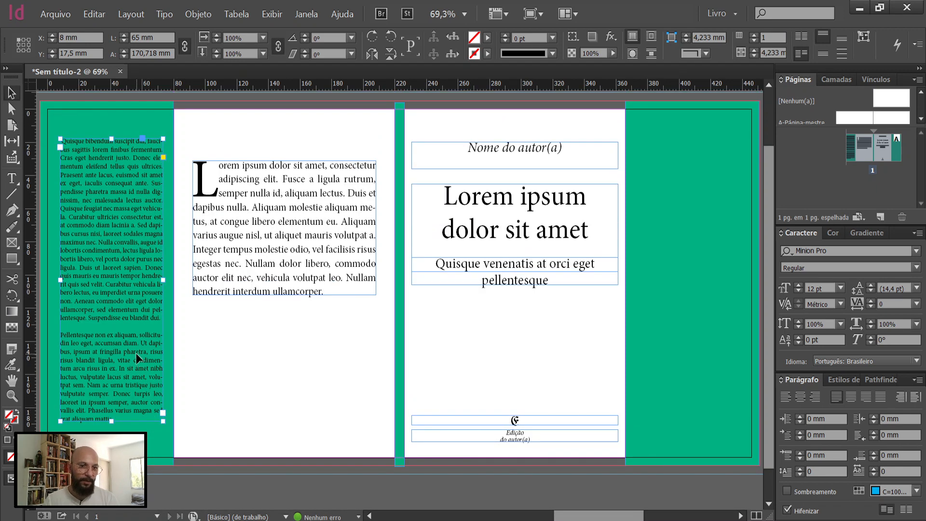
{"action": "mouse_move", "coordinate": [135, 366]}
{"action": "left_mouse_down"}
{"action": "mouse_move", "coordinate": [136, 381]}
{"action": "mouse_move", "coordinate": [134, 360]}
{"action": "left_mouse_up"}
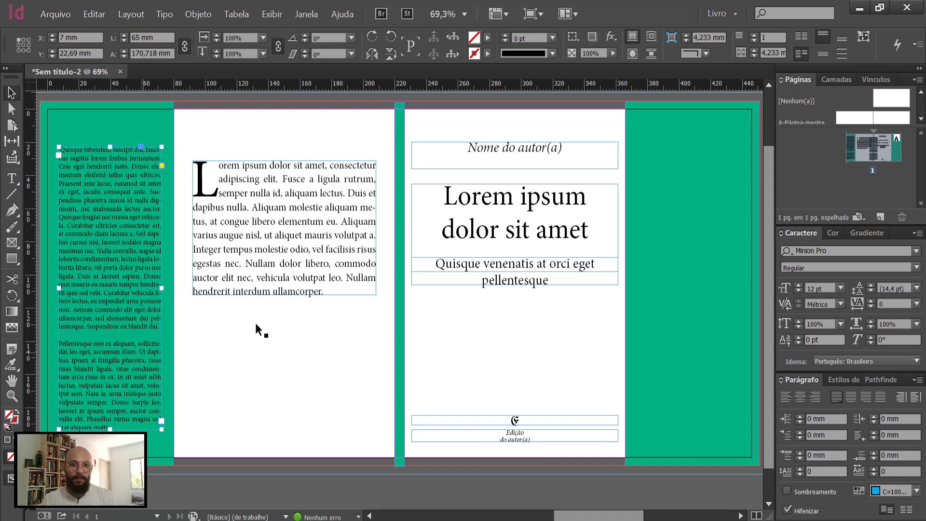
{"action": "key", "text": "ctrl+v"}
{"action": "left_click_drag", "start_coordinate": [421, 240], "coordinate": [710, 229]}
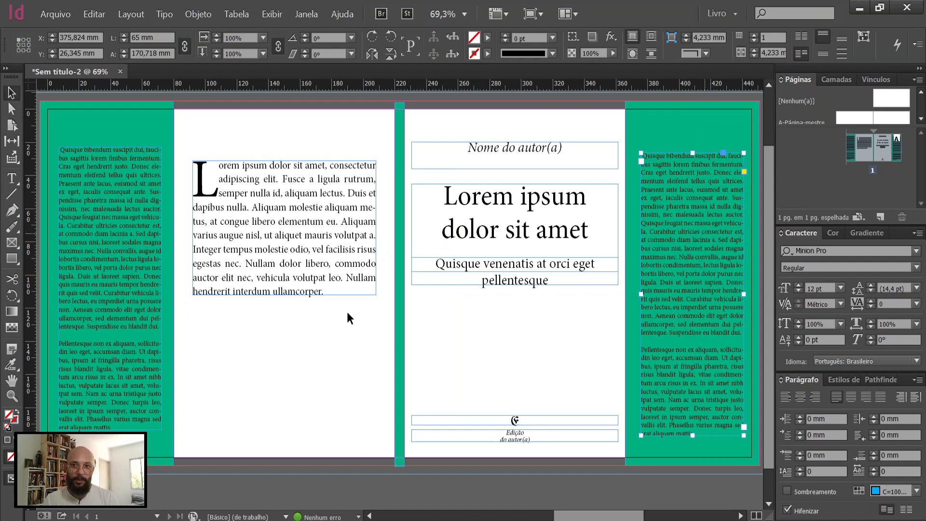
{"action": "left_click", "coordinate": [259, 329]}
{"action": "left_click", "coordinate": [106, 220]}
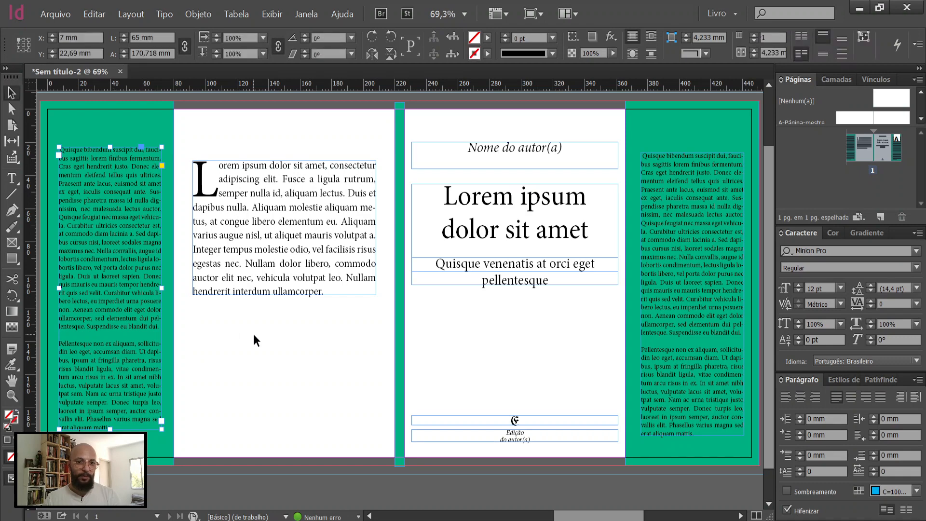
Step: Place the avatar-perfil-feminino image from Old desktop > Reportagem.org > Imagens below the back cover text, at about X 108, Y 136 mm
{"action": "left_click", "coordinate": [277, 483]}
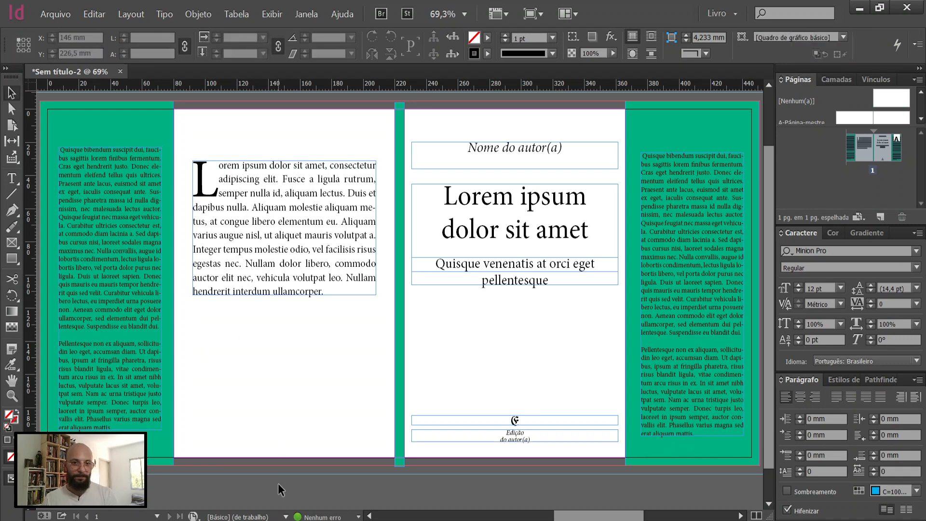
{"action": "key", "text": "ctrl+d"}
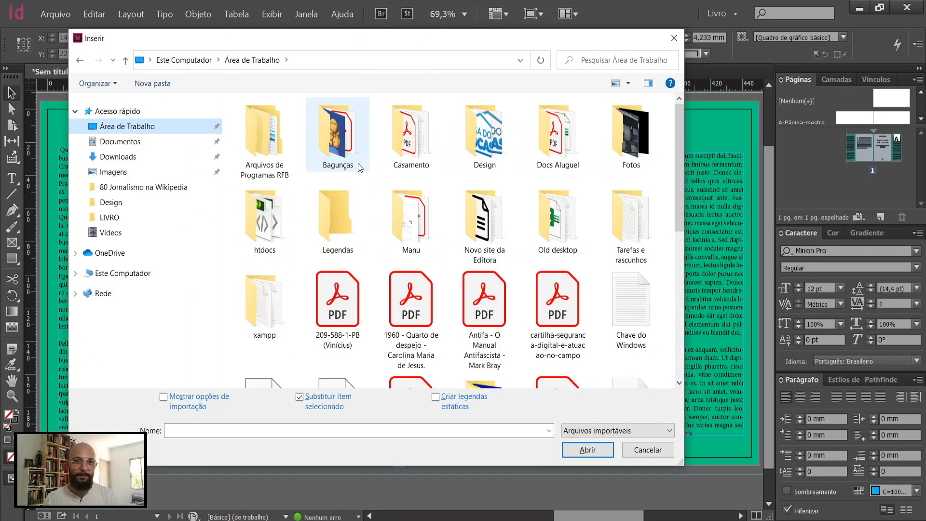
{"action": "left_click", "coordinate": [497, 144]}
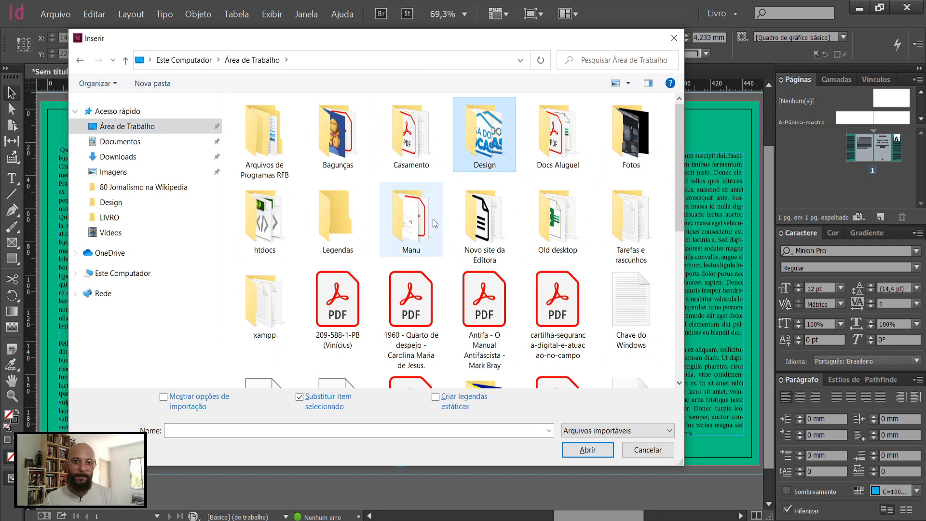
{"action": "left_click", "coordinate": [576, 249]}
{"action": "double_click", "coordinate": [576, 248]}
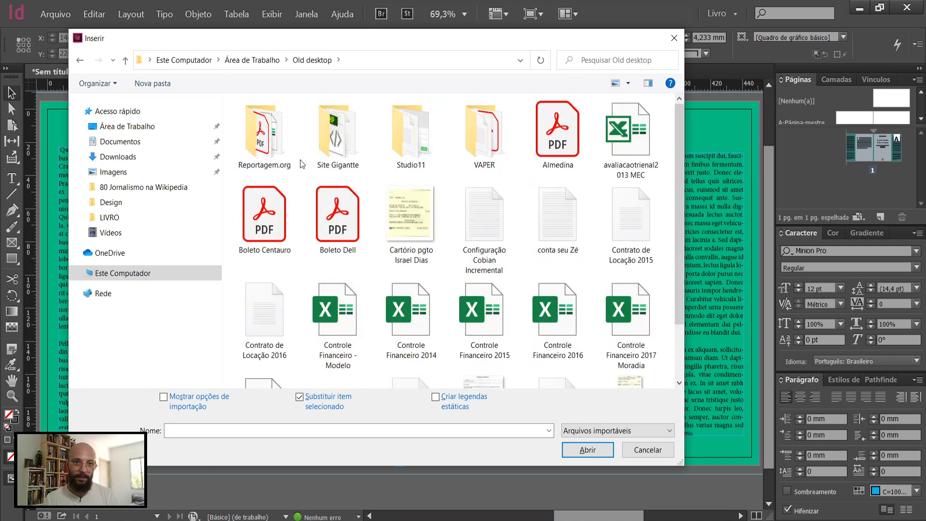
{"action": "left_click", "coordinate": [279, 143]}
{"action": "double_click", "coordinate": [277, 142]}
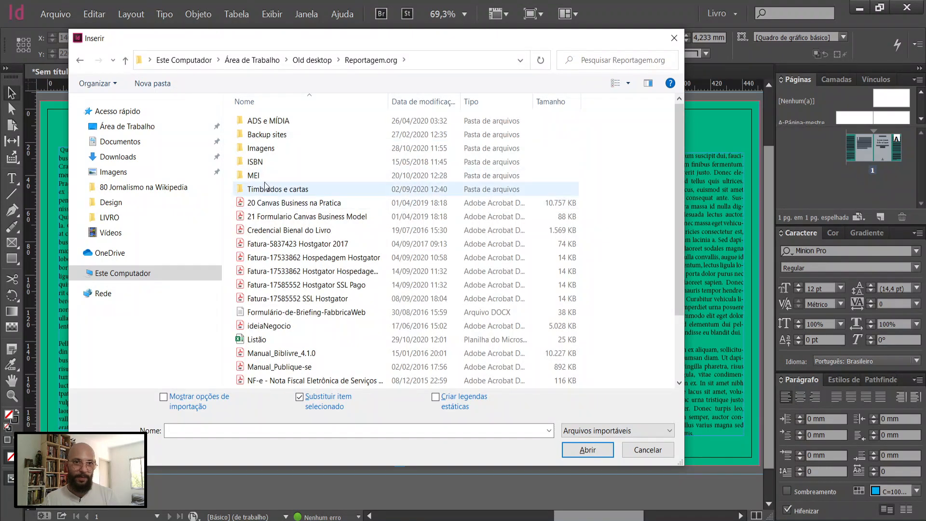
{"action": "left_click", "coordinate": [273, 150]}
{"action": "double_click", "coordinate": [273, 148]}
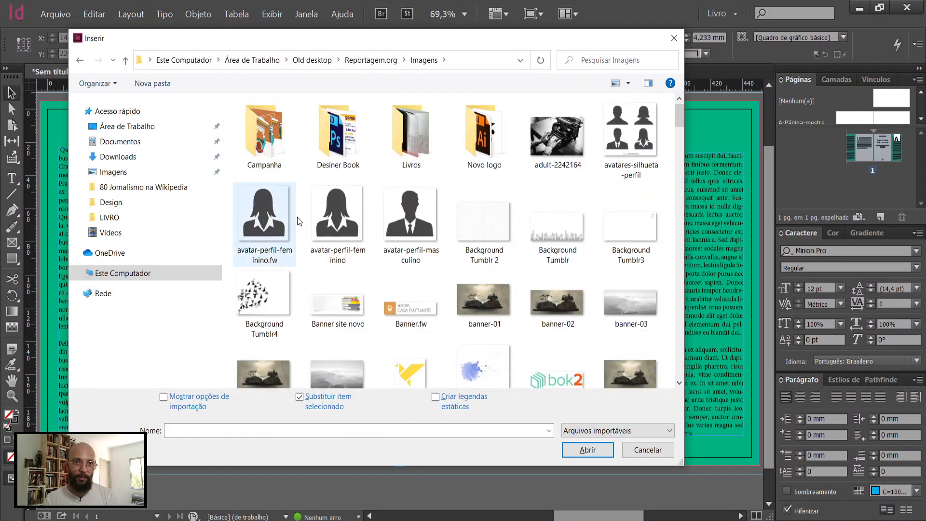
{"action": "double_click", "coordinate": [330, 221]}
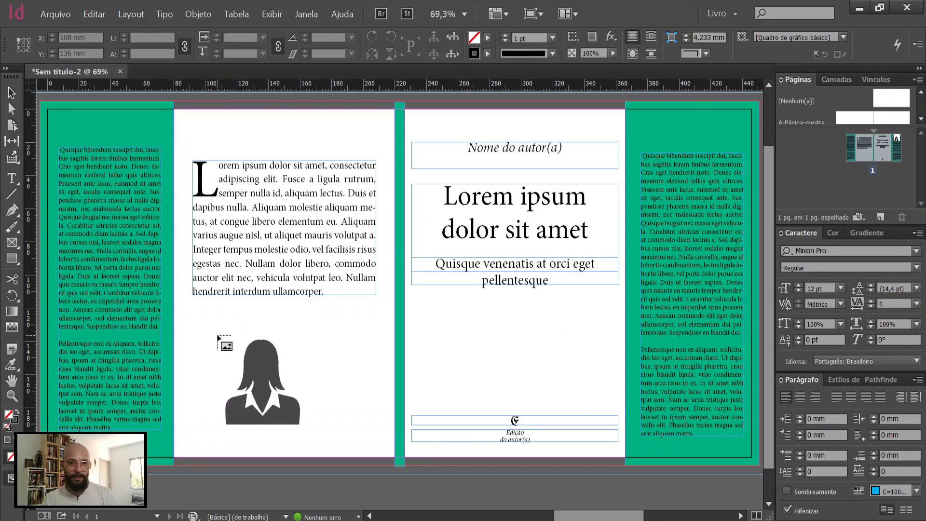
{"action": "left_click", "coordinate": [217, 336]}
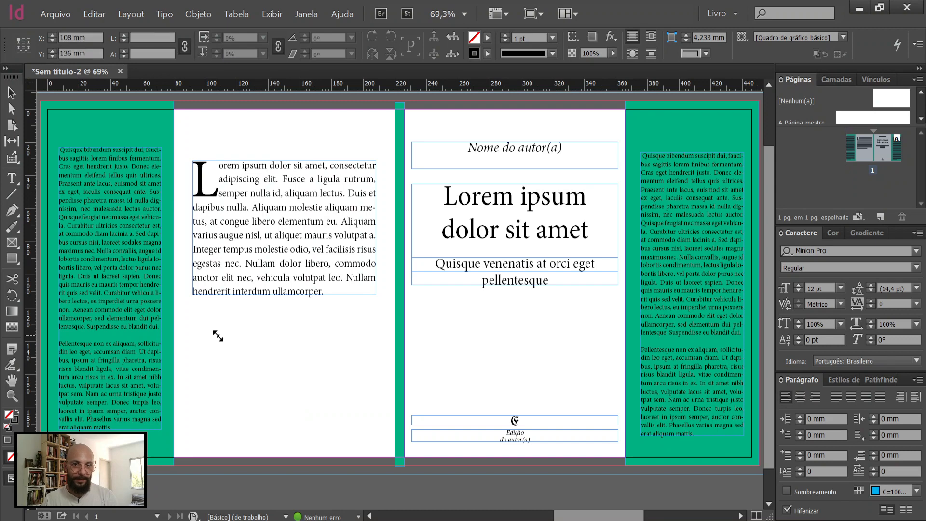
{"action": "left_click", "coordinate": [304, 411]}
Step: Scale the avatar image down to about 36.4 × 37.5 mm and move it onto the left flap at about X 19.3, Y 22.7 mm
{"action": "scroll", "coordinate": [381, 487], "scroll_direction": "down", "scroll_amount": 1}
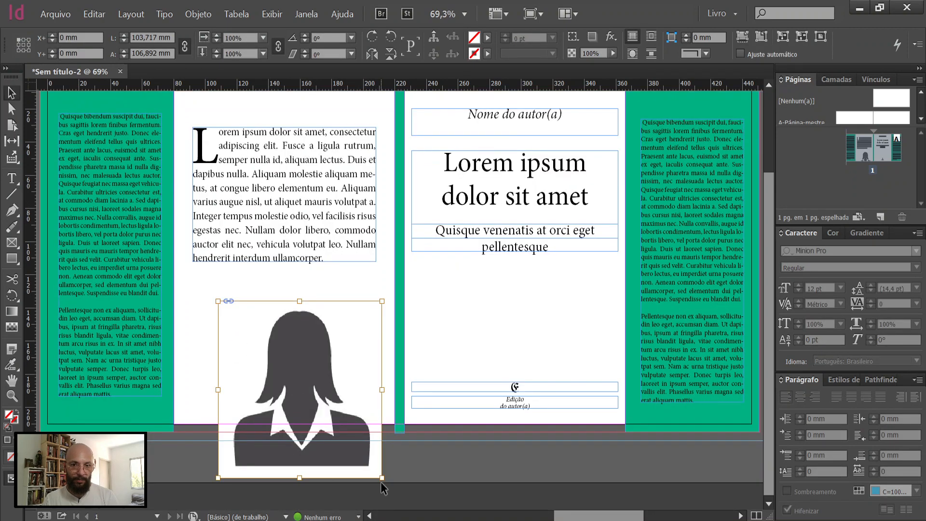
{"action": "left_click_drag", "start_coordinate": [362, 459], "coordinate": [260, 361]}
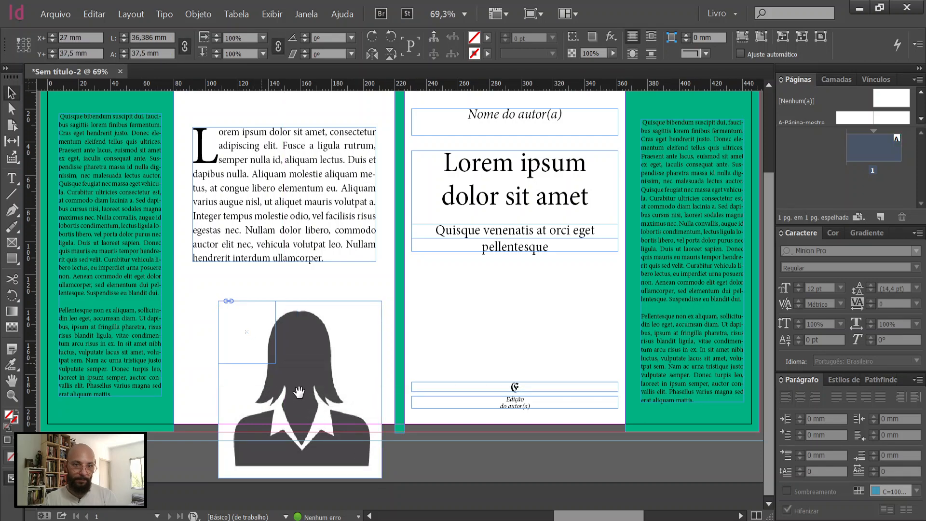
{"action": "double_click", "coordinate": [382, 477]}
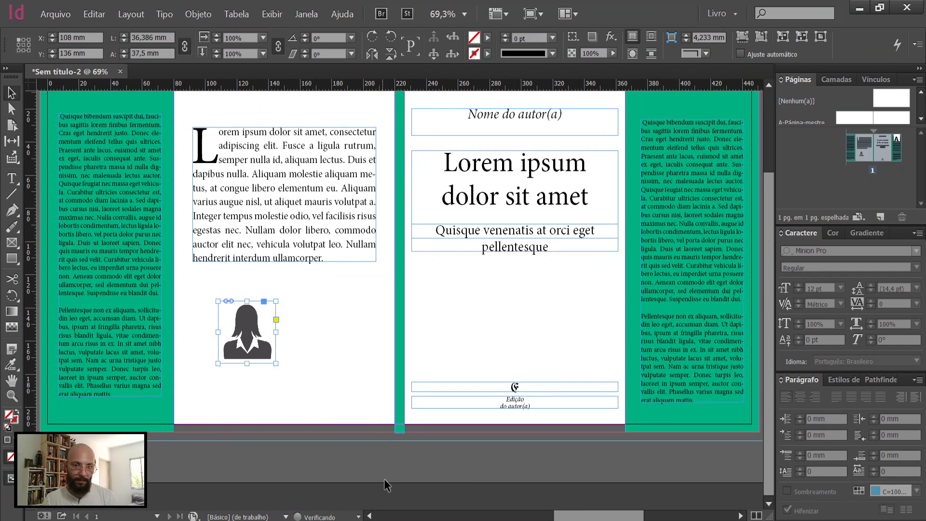
{"action": "scroll", "coordinate": [258, 384], "scroll_direction": "up", "scroll_amount": 2}
{"action": "left_click_drag", "start_coordinate": [222, 374], "coordinate": [122, 204]}
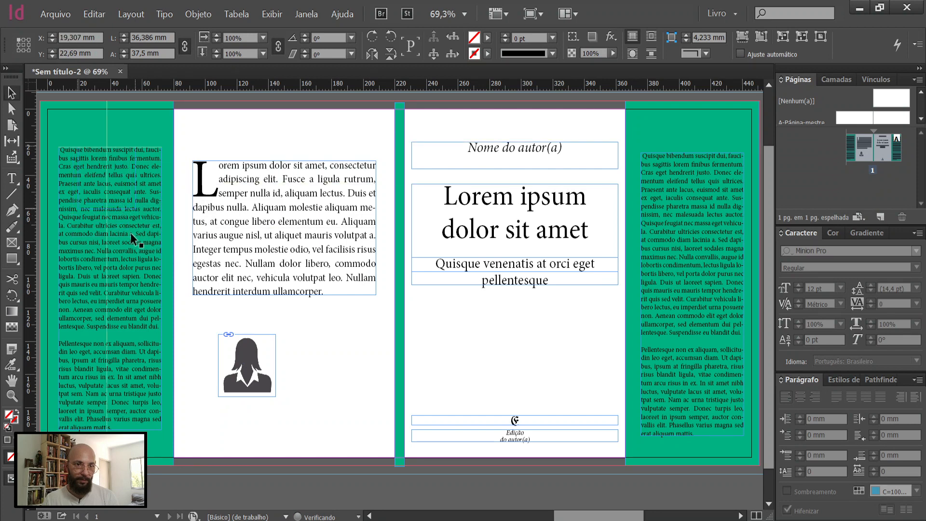
Step: Delete the "Pellentesque non ex aliquam" paragraph from the left flap and lower its text frame's upper edge to Y 66 mm, below the avatar
{"action": "left_click", "coordinate": [116, 428]}
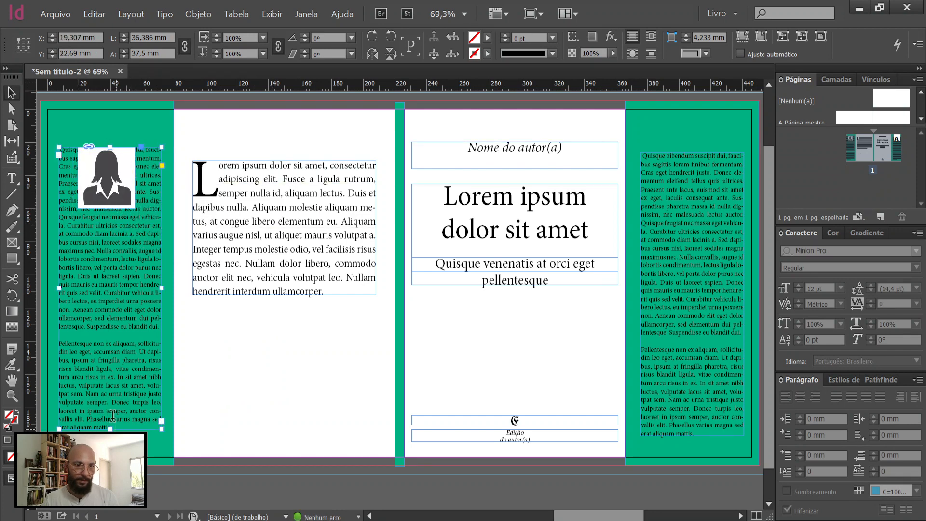
{"action": "left_click_drag", "start_coordinate": [116, 428], "coordinate": [60, 340]}
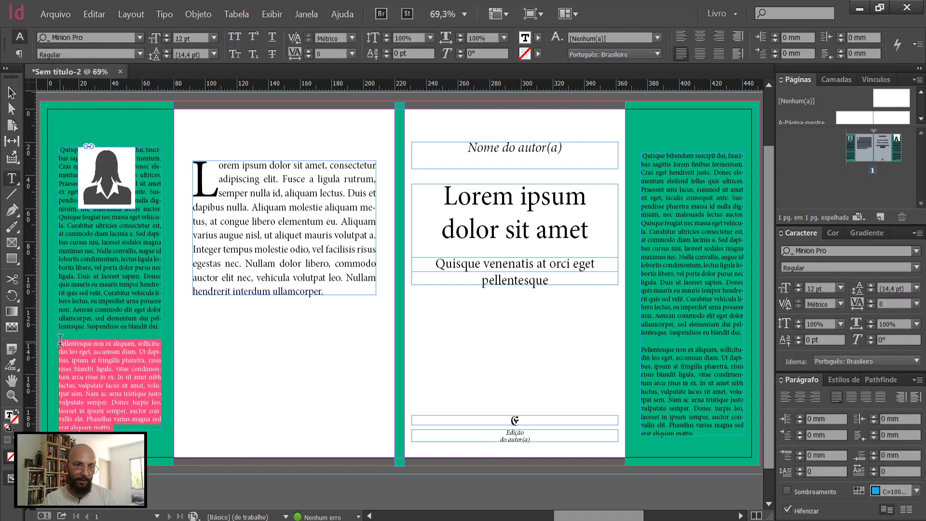
{"action": "key", "text": "Delete"}
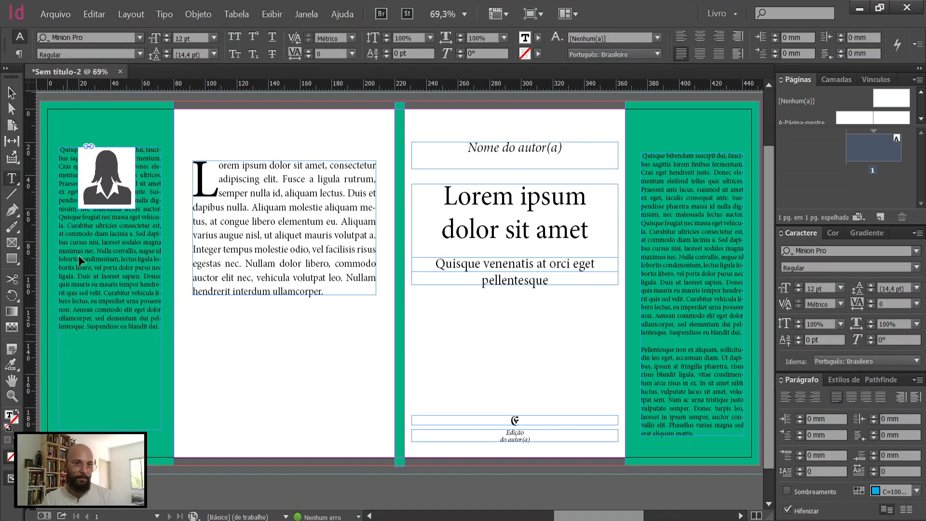
{"action": "key", "text": "Escape"}
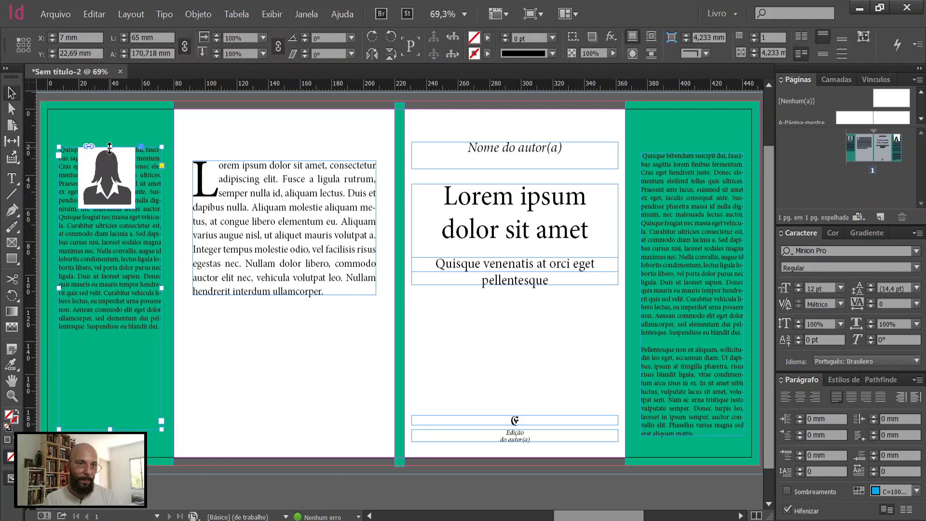
{"action": "left_click_drag", "start_coordinate": [108, 211], "coordinate": [105, 218]}
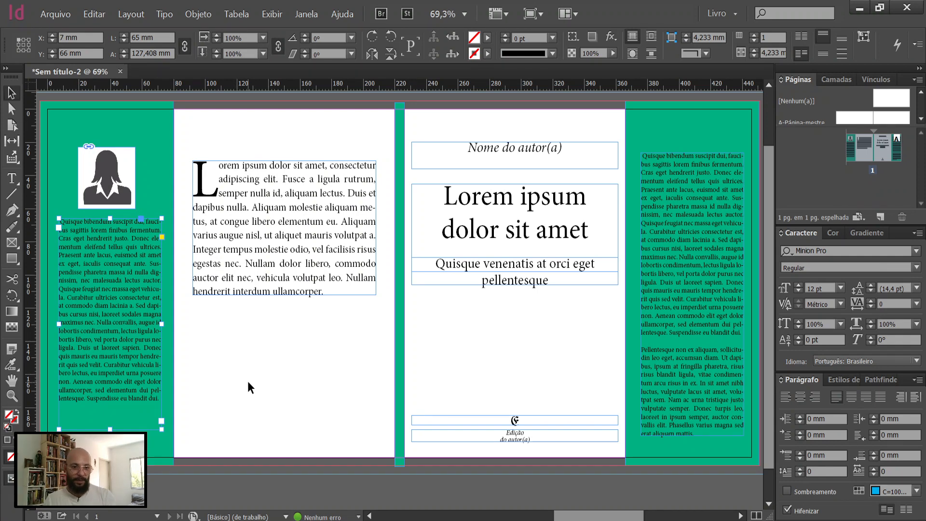
Step: Preview the cover without guides and frame edges, and shift the right flap's text frame horizontally to X 374 mm
{"action": "key", "text": "w"}
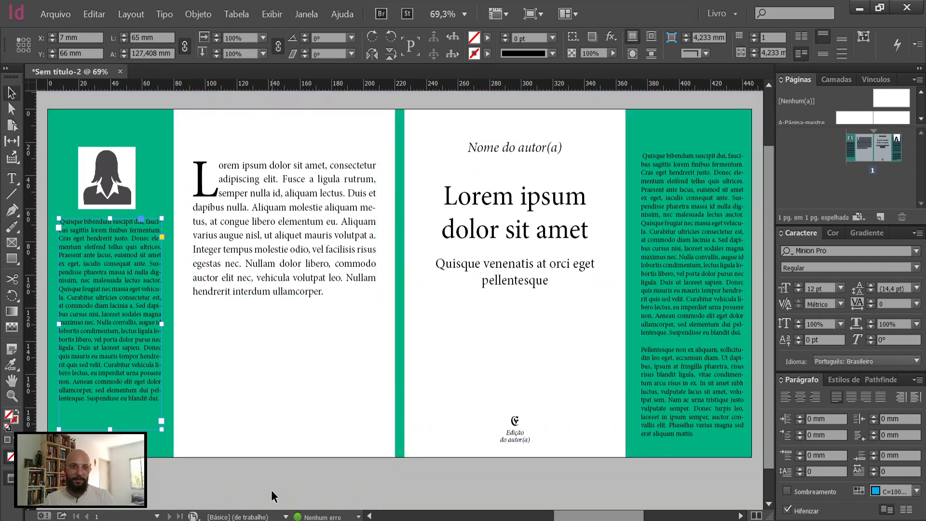
{"action": "left_click", "coordinate": [271, 490]}
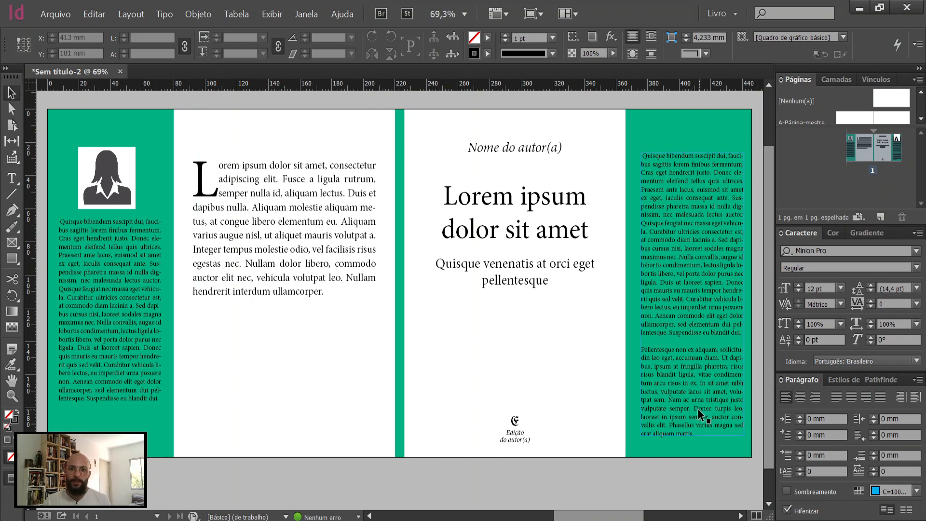
{"action": "left_click_drag", "start_coordinate": [698, 408], "coordinate": [695, 410]}
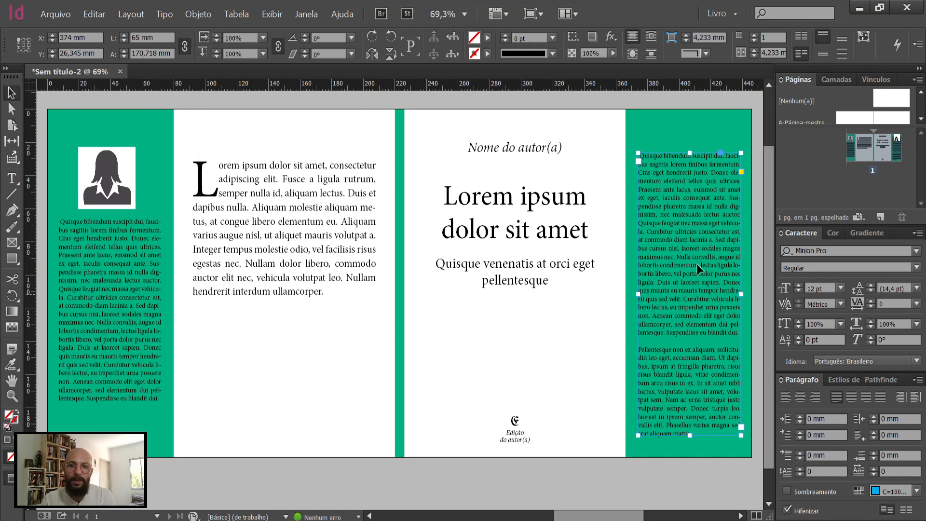
{"action": "left_click", "coordinate": [539, 481]}
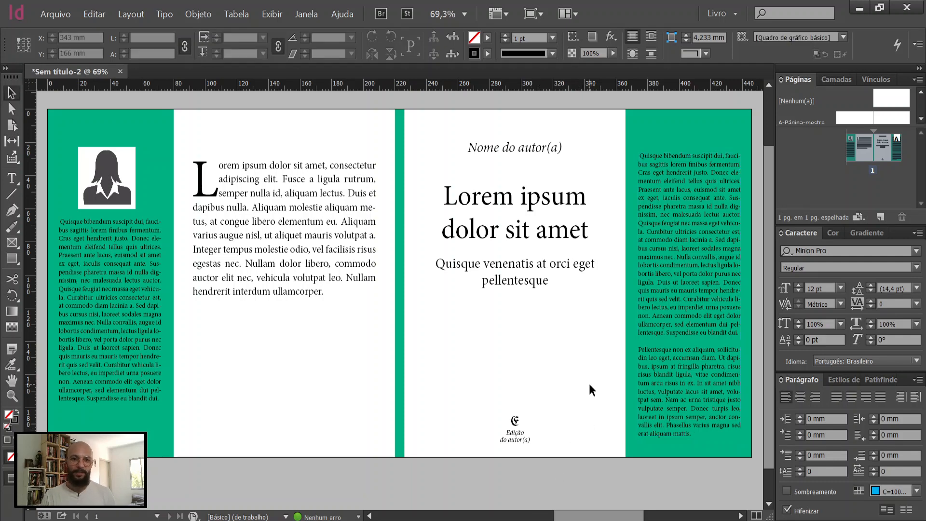
{"action": "key", "text": "w"}
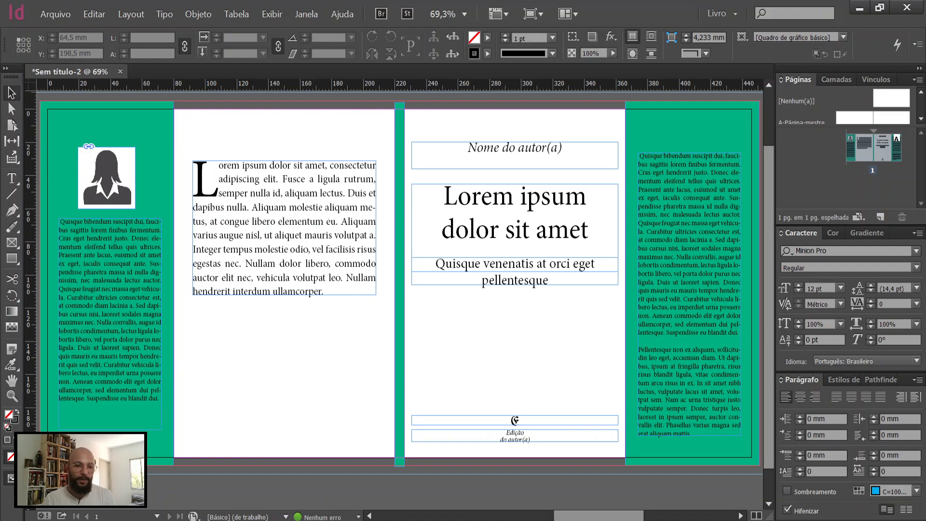
Step: Switch to Freepik in the browser and search all resources for "educação"
{"action": "left_click", "coordinate": [138, 520]}
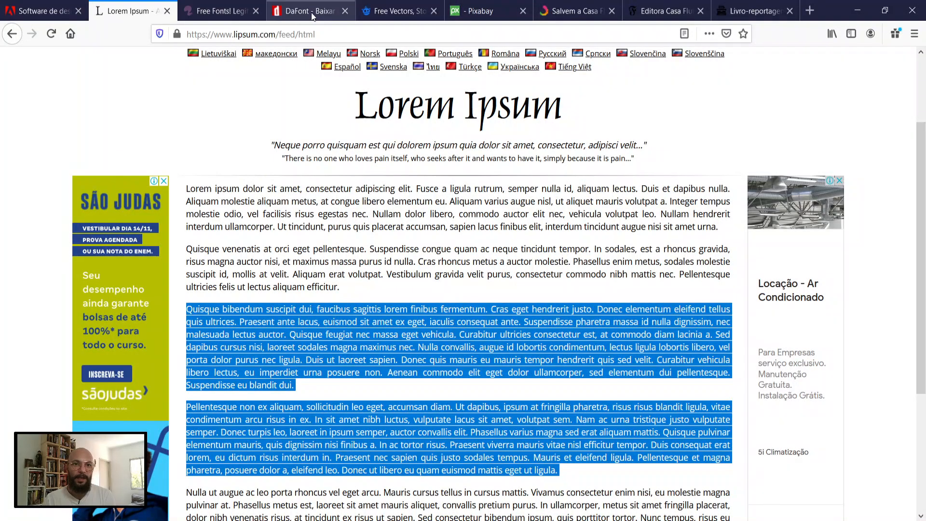
{"action": "left_click", "coordinate": [401, 14]}
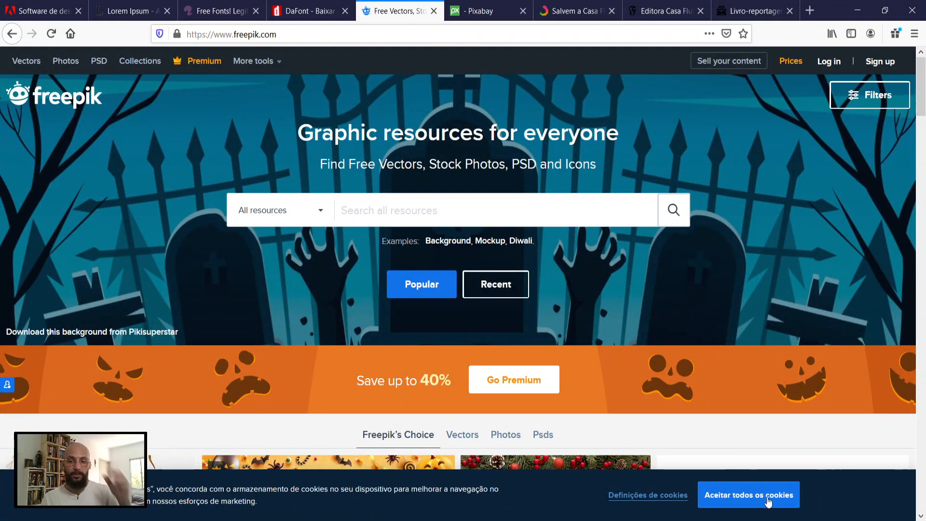
{"action": "left_click", "coordinate": [394, 217]}
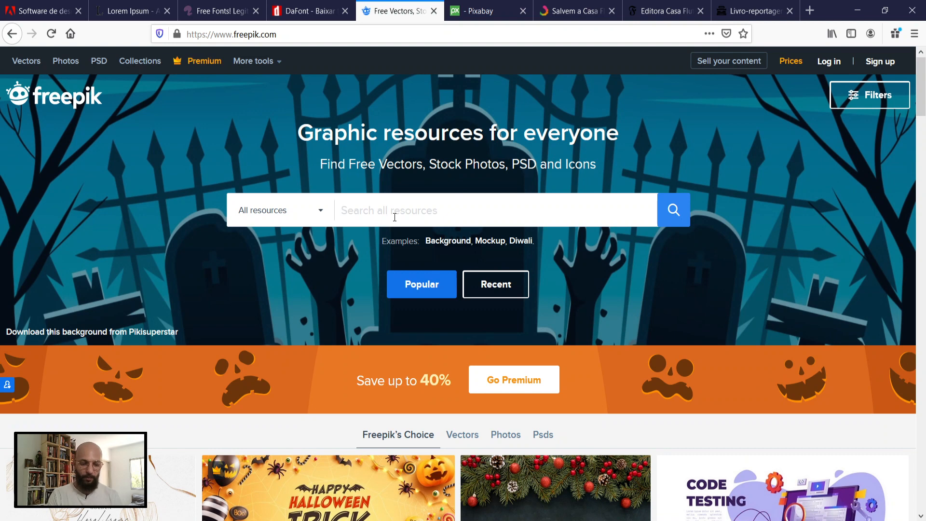
{"action": "type", "text": "educação"}
{"action": "key", "text": "Return"}
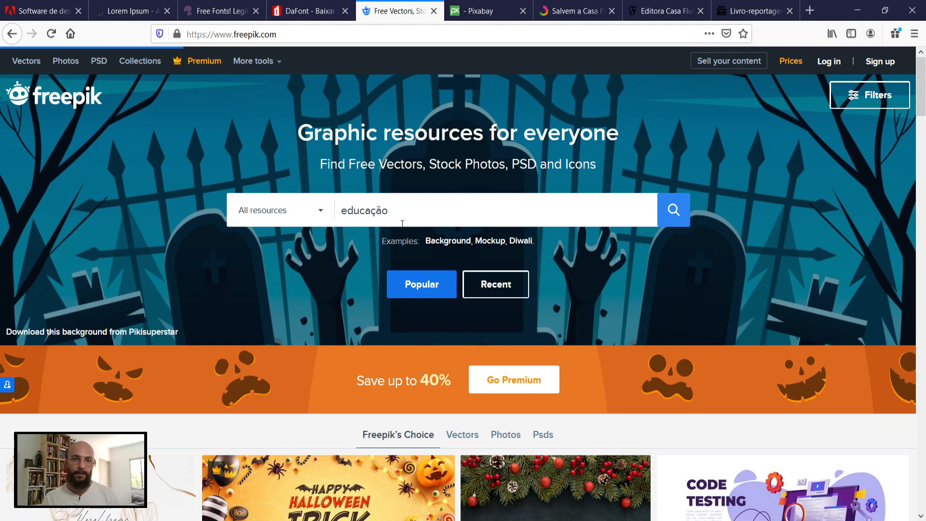
{"action": "left_click", "coordinate": [680, 211]}
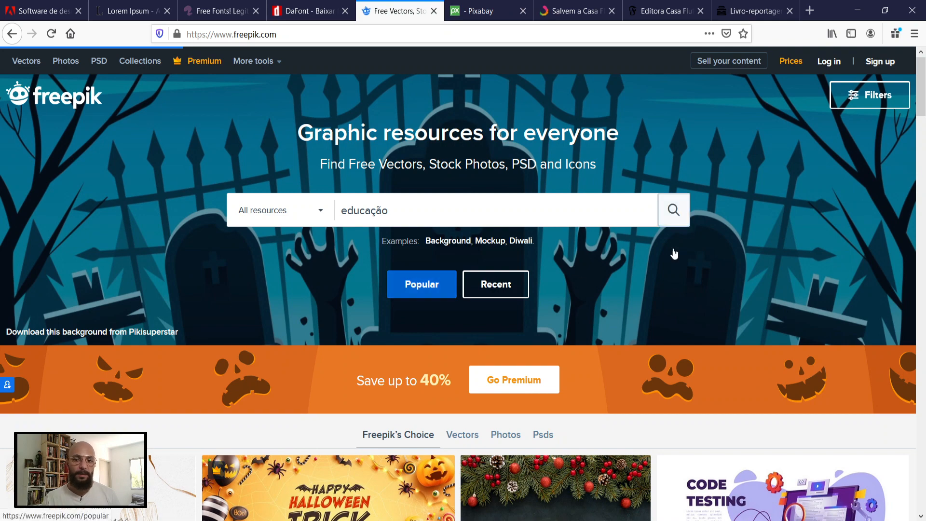
{"action": "scroll", "coordinate": [603, 320], "scroll_direction": "down", "scroll_amount": 4}
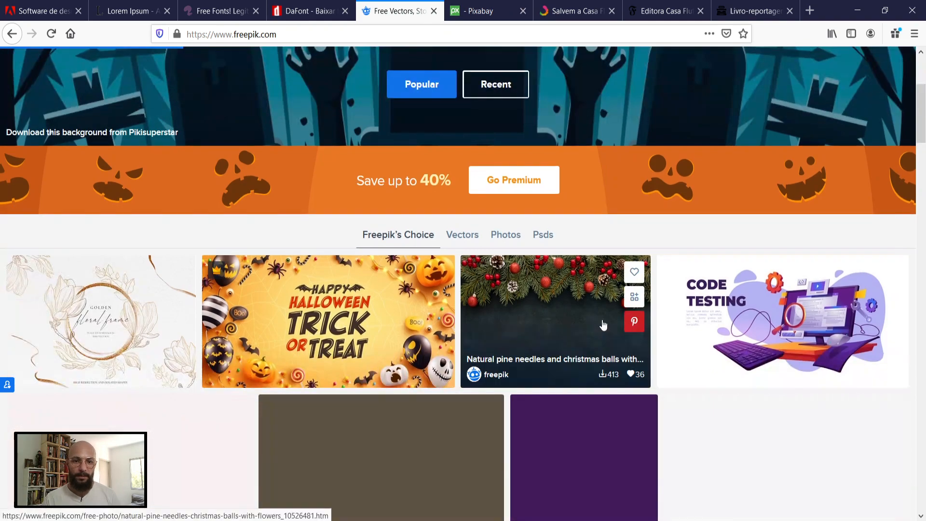
{"action": "scroll", "coordinate": [603, 324], "scroll_direction": "up", "scroll_amount": 4}
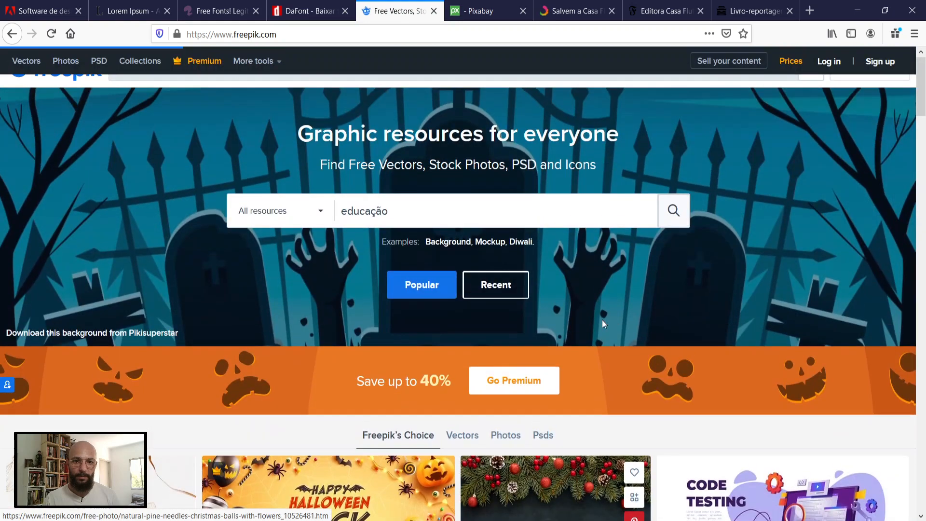
Step: Limit the Freepik search to free vectors and run the "educação" search again
{"action": "left_click", "coordinate": [319, 216]}
{"action": "left_click", "coordinate": [240, 291]}
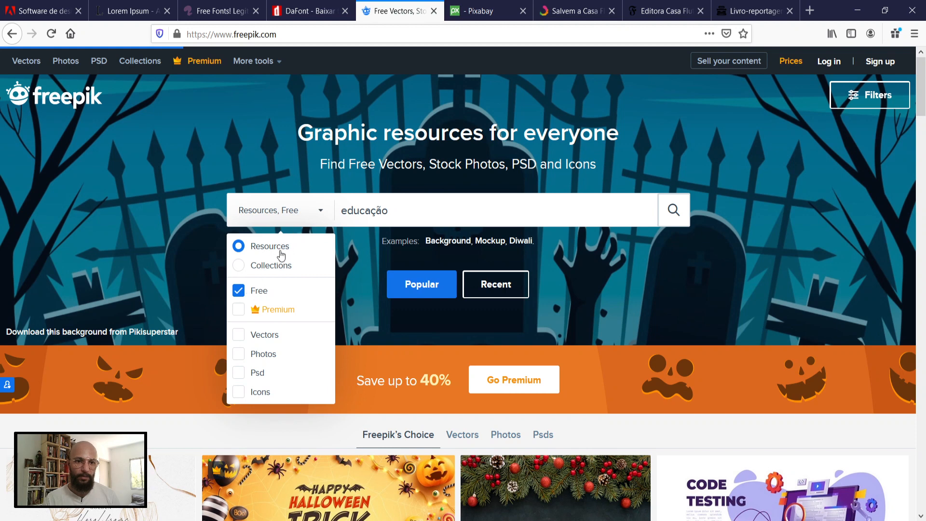
{"action": "left_click", "coordinate": [240, 337]}
{"action": "left_click", "coordinate": [674, 212]}
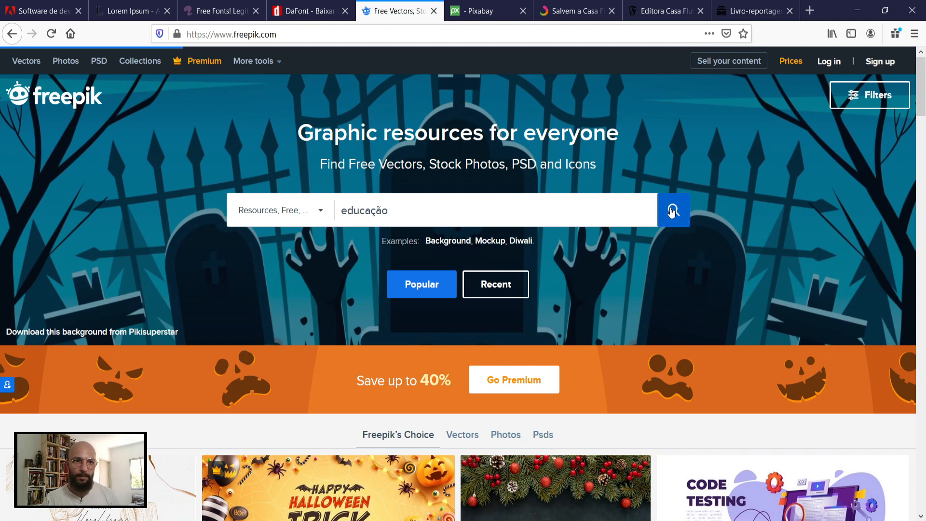
{"action": "left_click", "coordinate": [65, 106]}
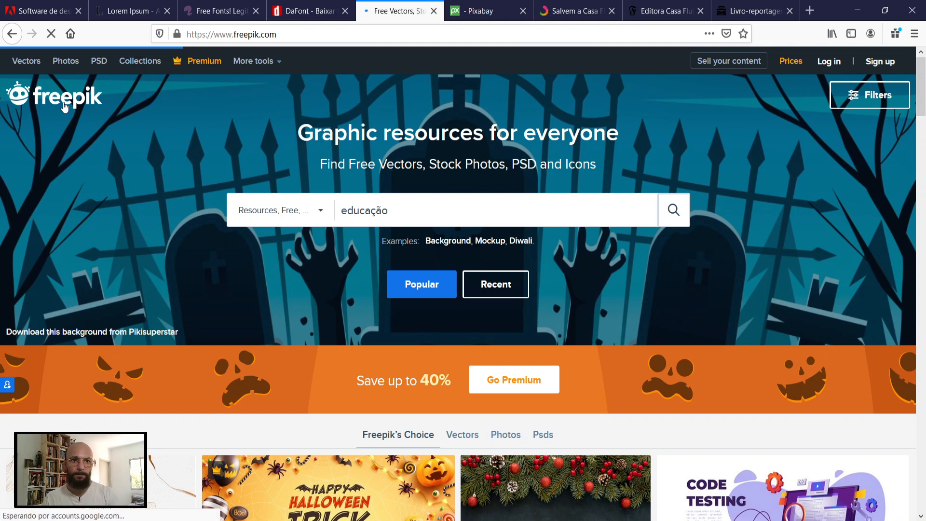
Step: Switch to Pixabay and search its images for "educação"
{"action": "left_click", "coordinate": [488, 12]}
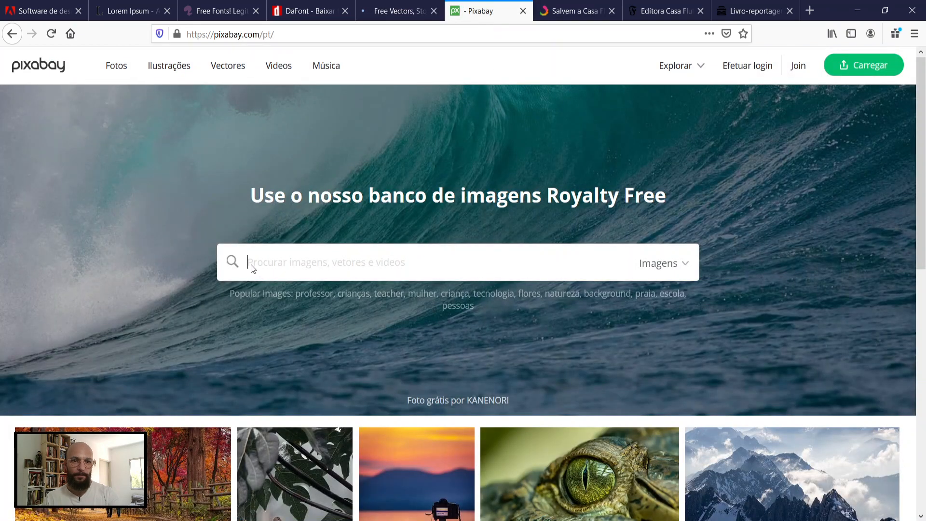
{"action": "type", "text": "e"}
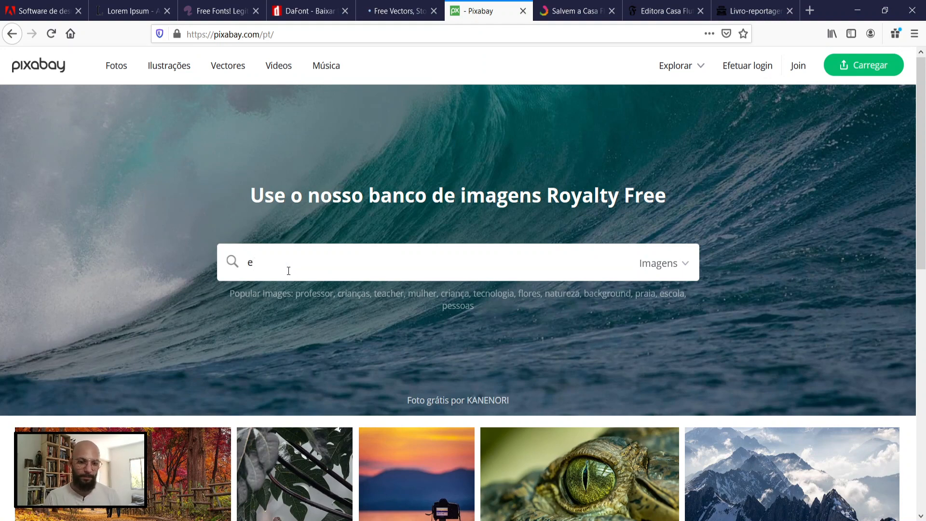
{"action": "type", "text": "ducaçãducao"}
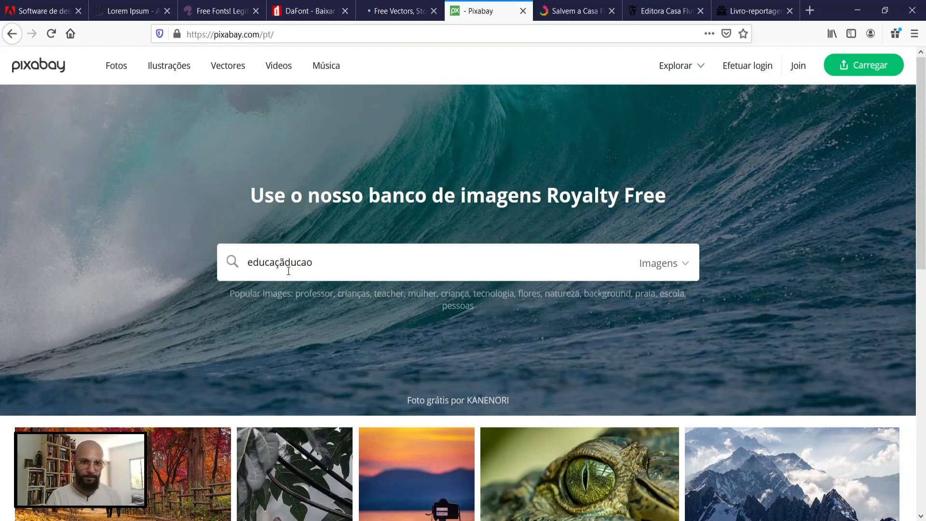
{"action": "key", "text": "Delete"}
{"action": "key", "text": "Delete"}
{"action": "key", "text": "Delete"}
{"action": "key", "text": "Delete"}
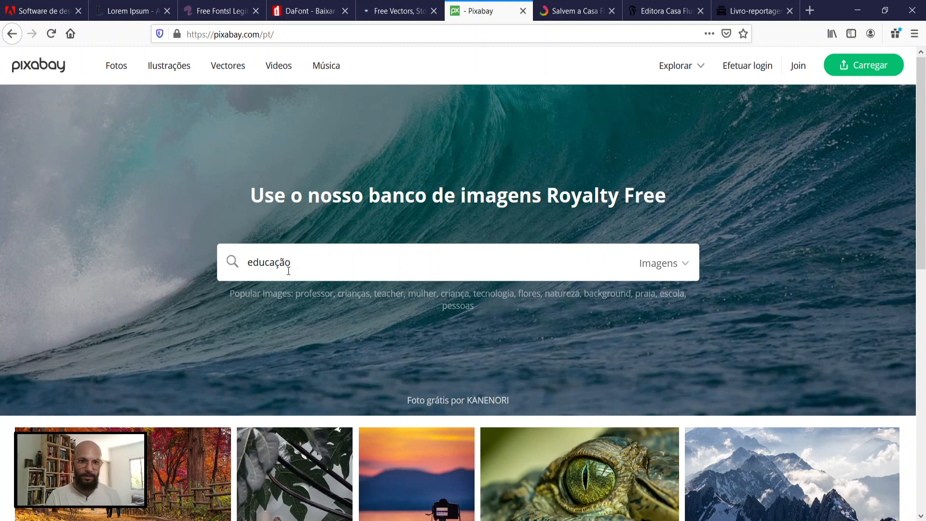
{"action": "key", "text": "Return"}
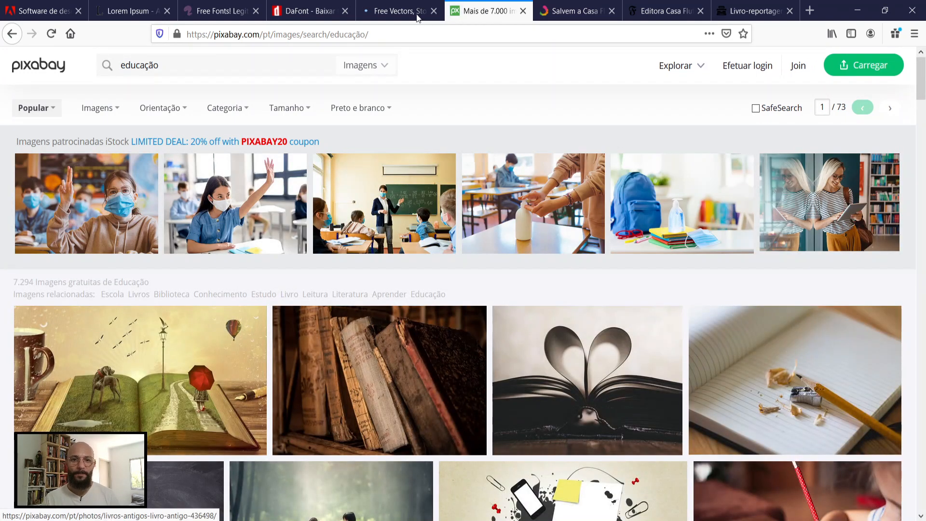
Step: Return to Freepik, restrict the "educação" results to free vectors, and minimize the notes window covering the page
{"action": "left_click", "coordinate": [400, 11]}
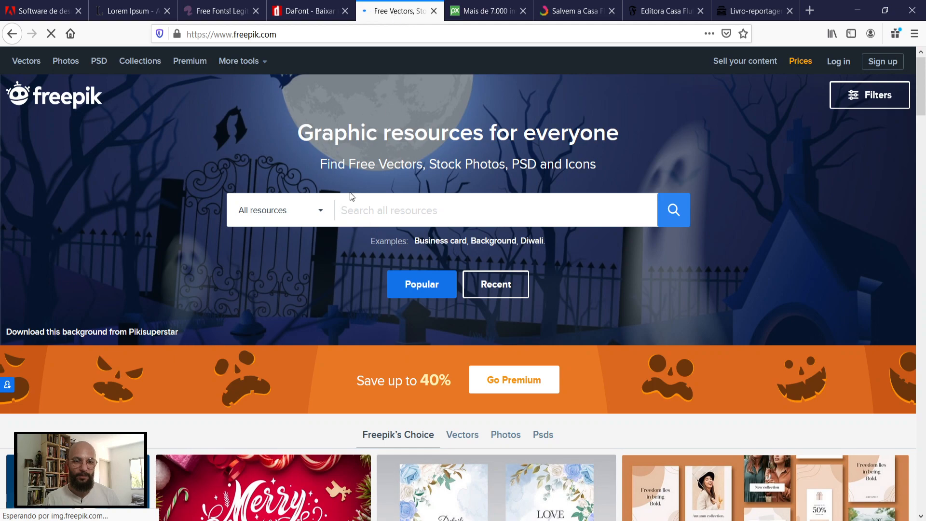
{"action": "key", "text": "alt+Tab"}
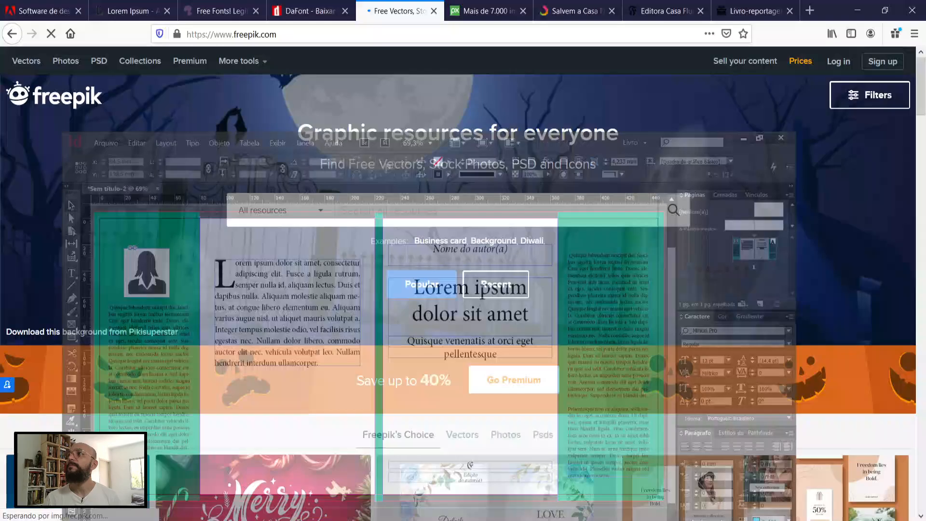
{"action": "key", "text": "alt+Tab"}
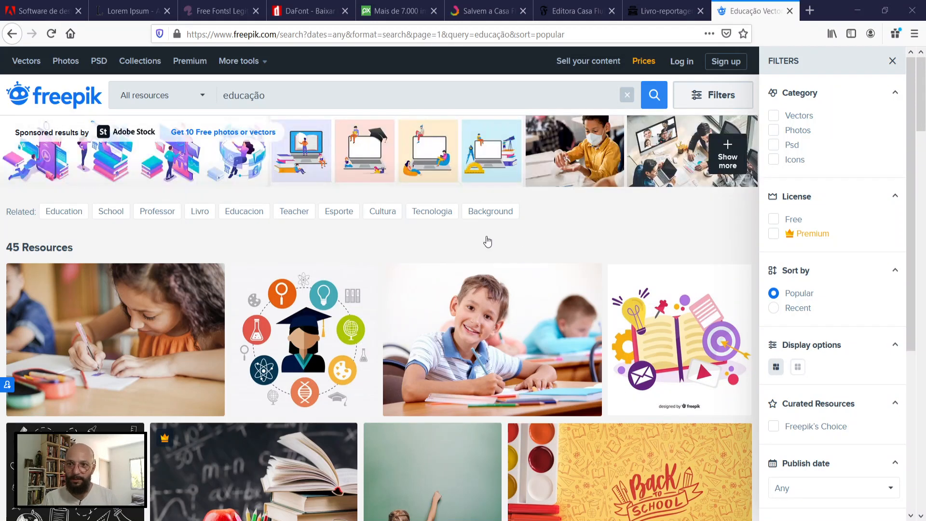
{"action": "left_click", "coordinate": [772, 118]}
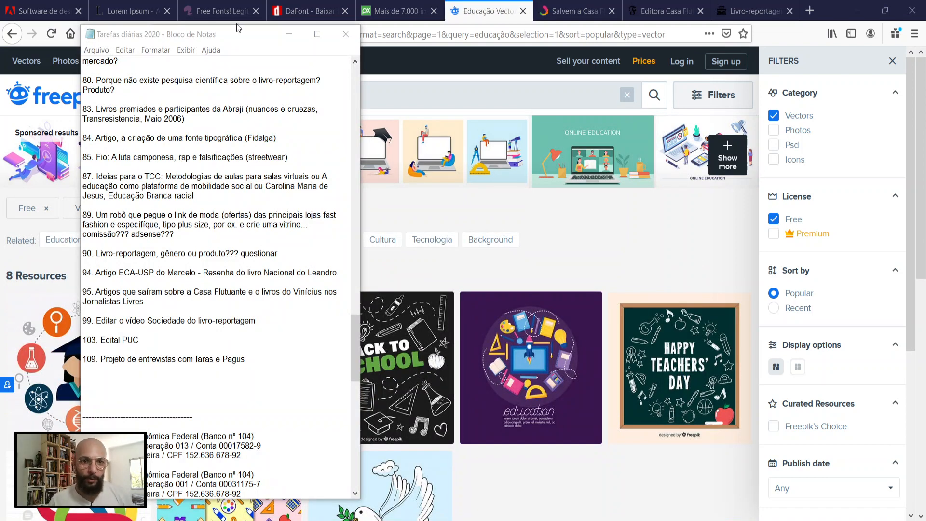
{"action": "left_click", "coordinate": [290, 33]}
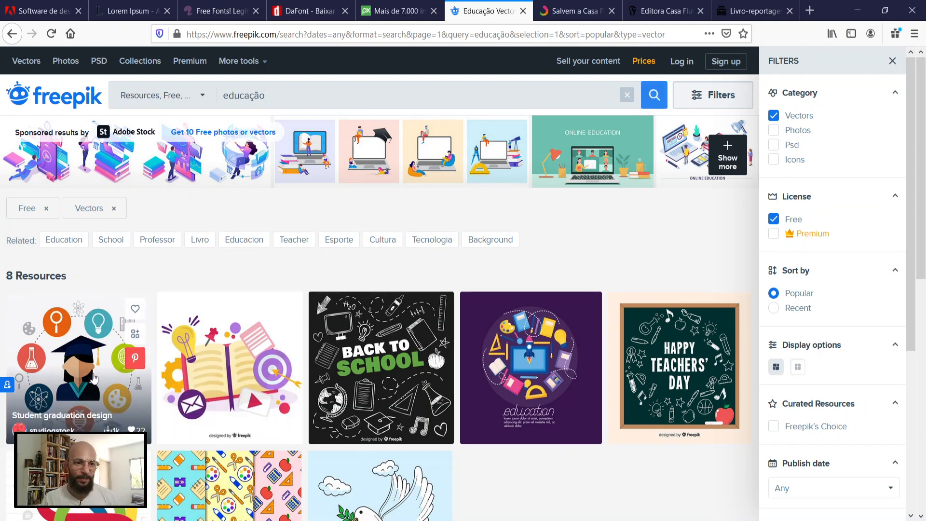
Step: Search Freepik's free vectors for "education" instead and dismiss the blocked pop-up notice
{"action": "double_click", "coordinate": [277, 98]}
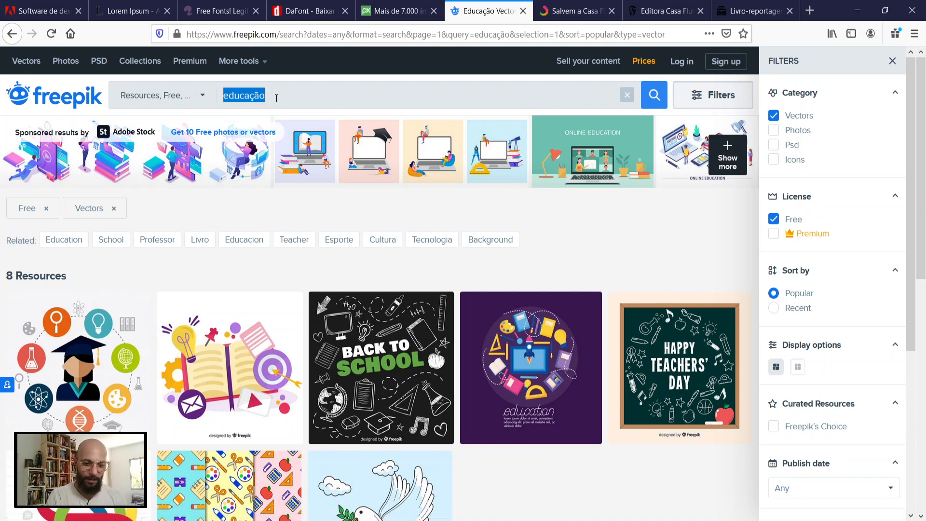
{"action": "type", "text": "educa"}
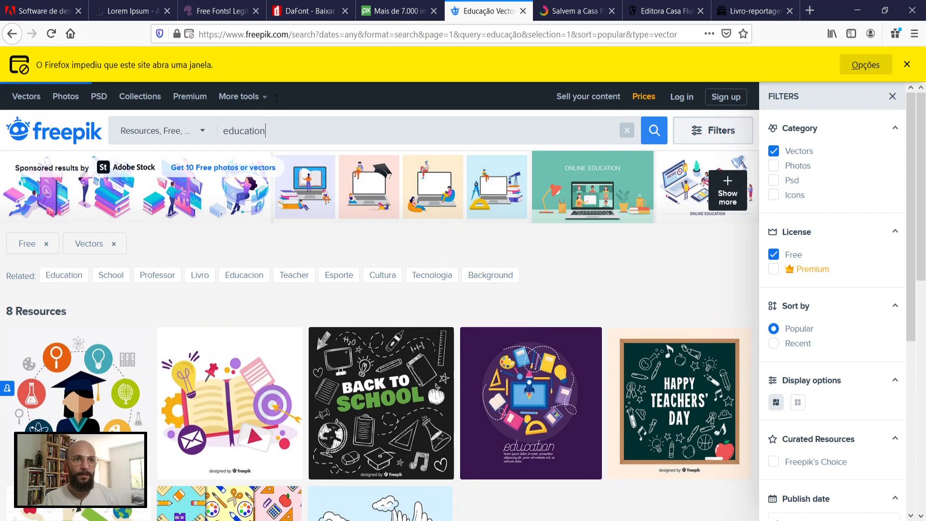
{"action": "key", "text": "Return"}
{"action": "left_click", "coordinate": [907, 65]}
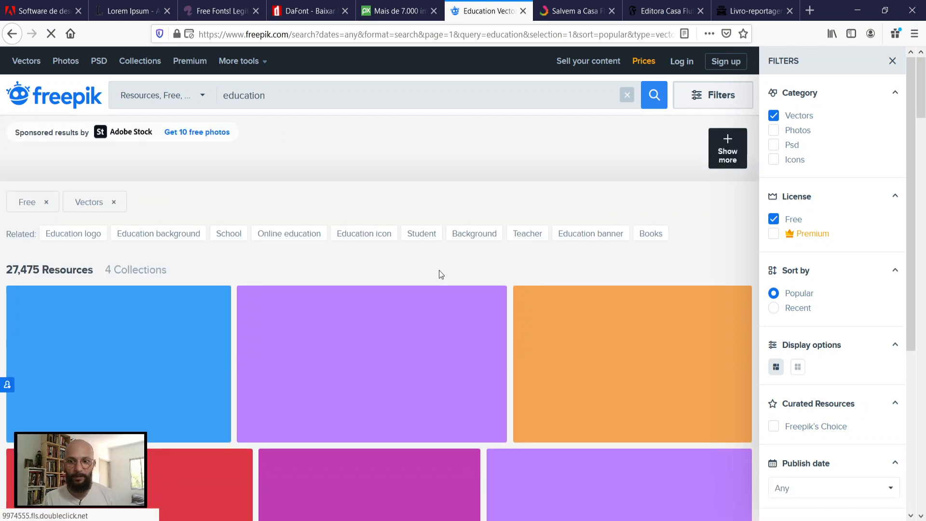
Step: Browse the education vectors, open "Group of students watching online webinar", and examine its license and attribution terms
{"action": "scroll", "coordinate": [439, 274], "scroll_direction": "down", "scroll_amount": 5}
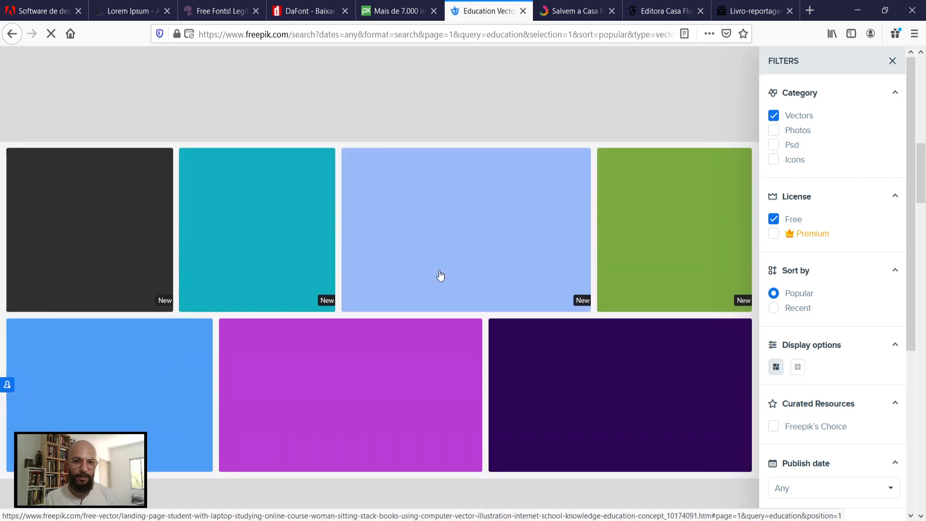
{"action": "scroll", "coordinate": [441, 275], "scroll_direction": "up", "scroll_amount": 4}
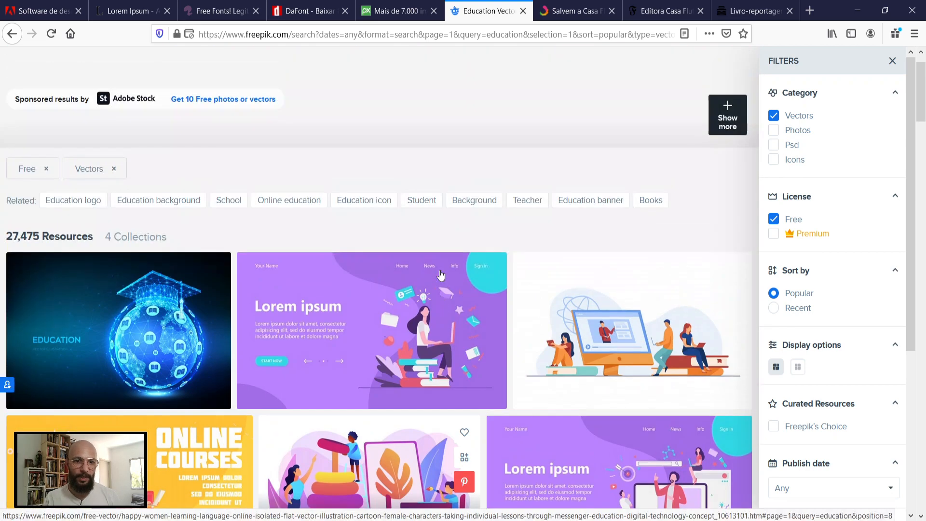
{"action": "mouse_move", "coordinate": [622, 342]}
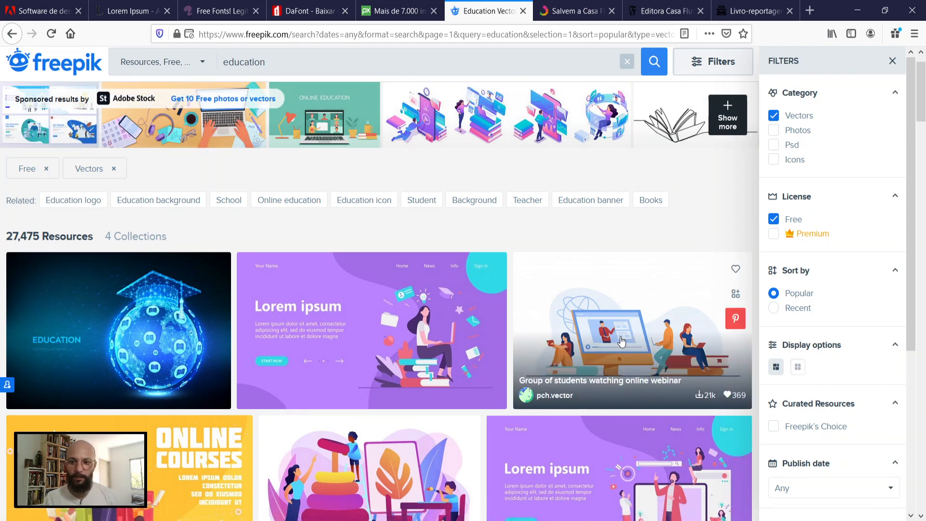
{"action": "left_click", "coordinate": [630, 324]}
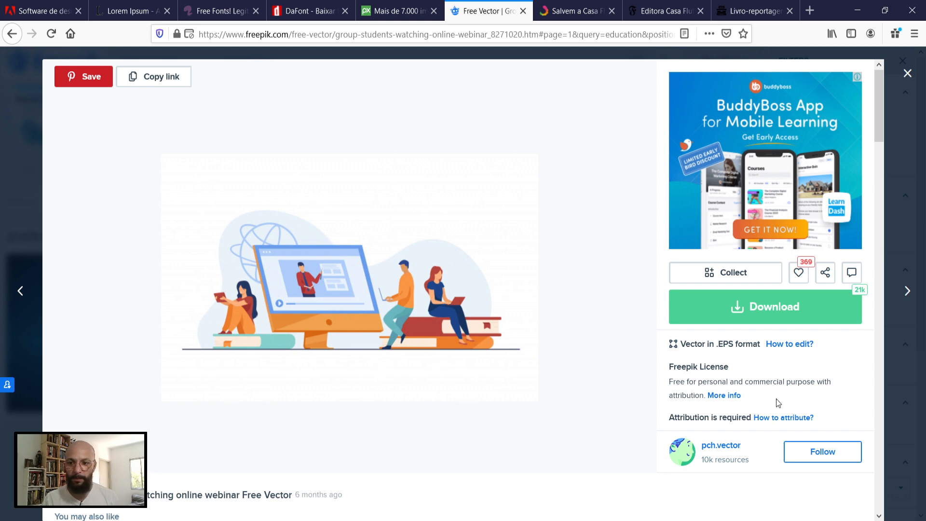
{"action": "scroll", "coordinate": [776, 399], "scroll_direction": "down", "scroll_amount": 3}
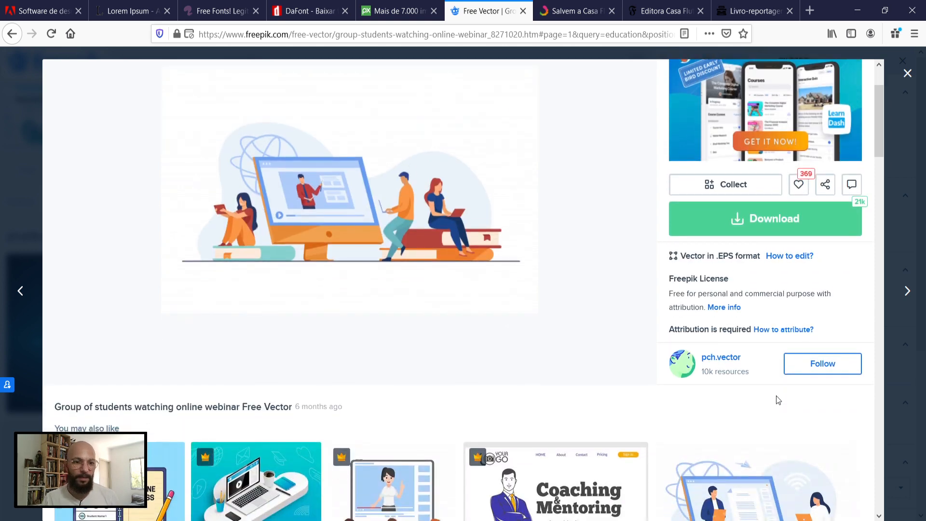
{"action": "scroll", "coordinate": [775, 400], "scroll_direction": "down", "scroll_amount": 3}
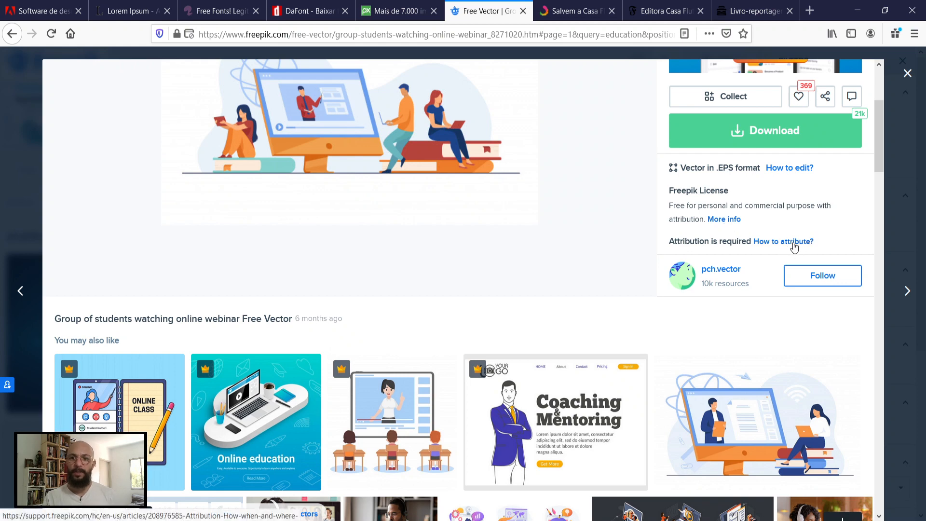
Step: Go back to the Pixabay results, open the desk photo with a laptop and open book, and highlight its license terms
{"action": "left_click", "coordinate": [393, 15]}
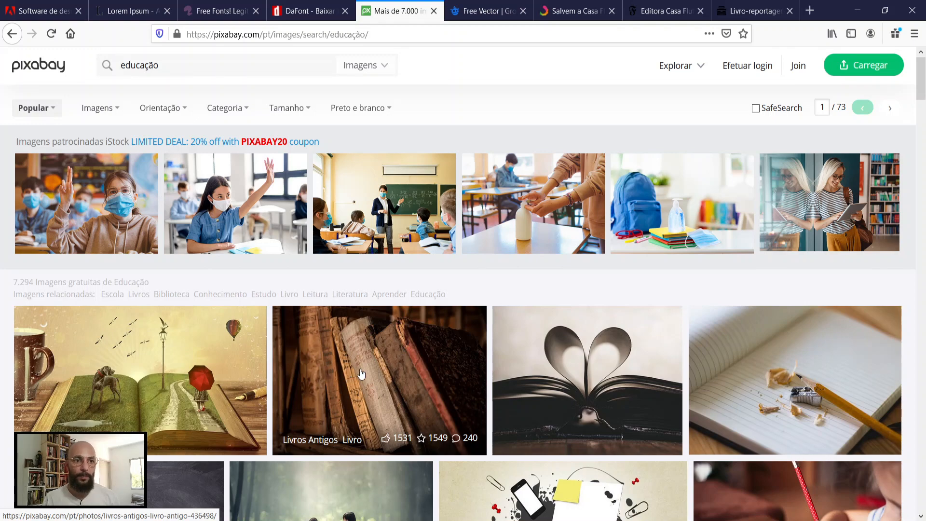
{"action": "scroll", "coordinate": [401, 395], "scroll_direction": "down", "scroll_amount": 3}
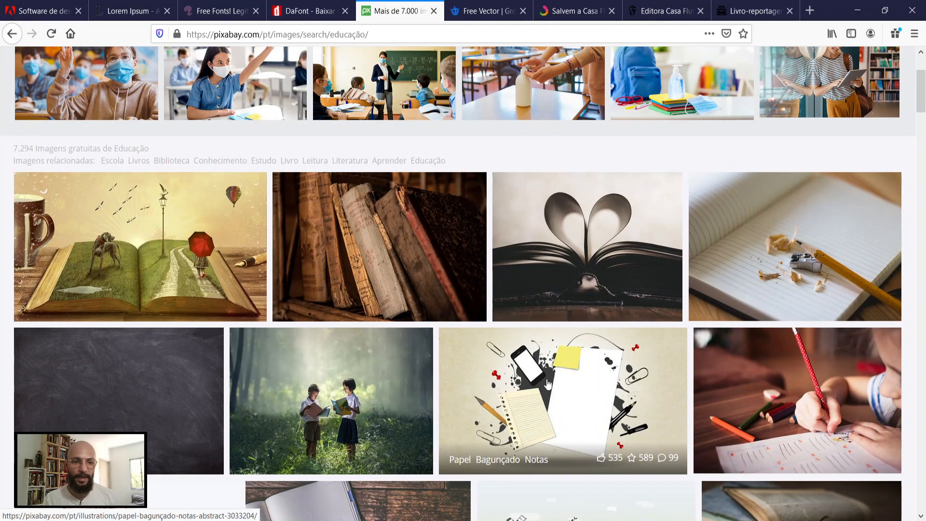
{"action": "scroll", "coordinate": [548, 383], "scroll_direction": "down", "scroll_amount": 4}
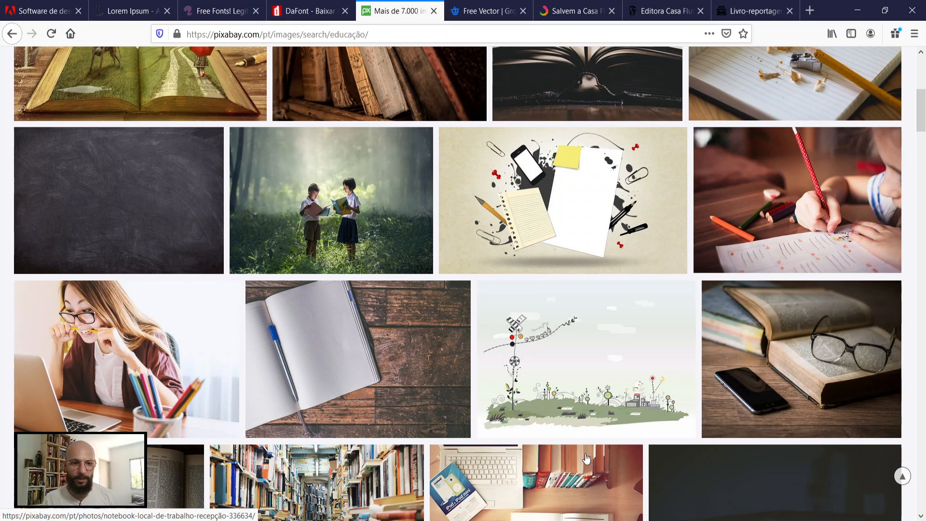
{"action": "scroll", "coordinate": [593, 465], "scroll_direction": "down", "scroll_amount": 4}
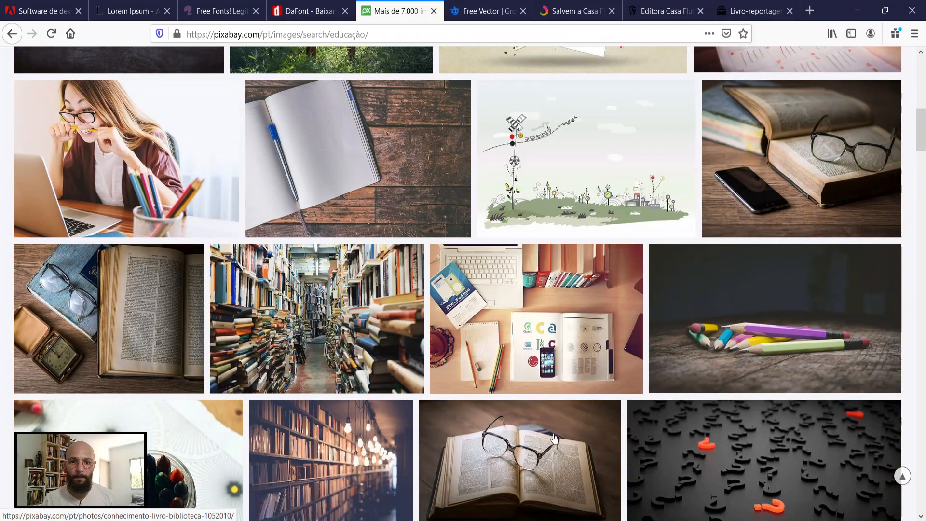
{"action": "left_click", "coordinate": [565, 328]}
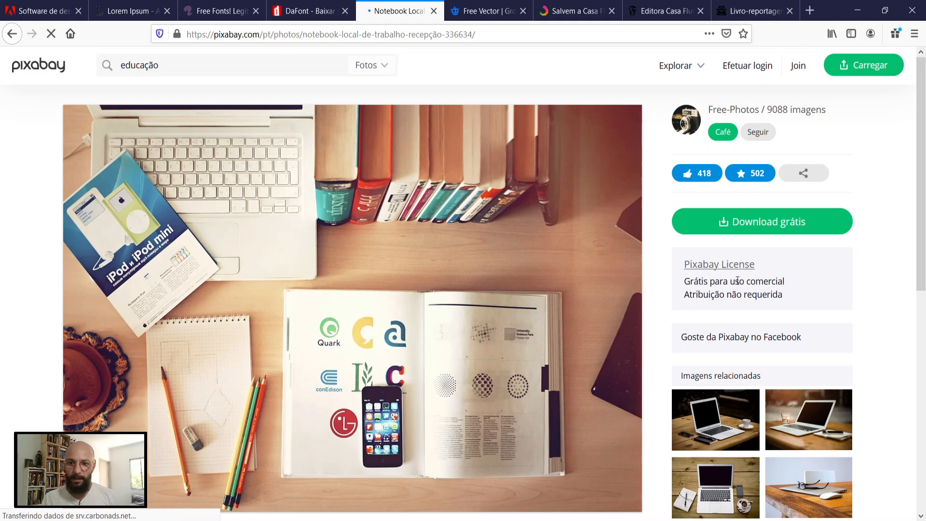
{"action": "left_click_drag", "start_coordinate": [786, 296], "coordinate": [681, 289]}
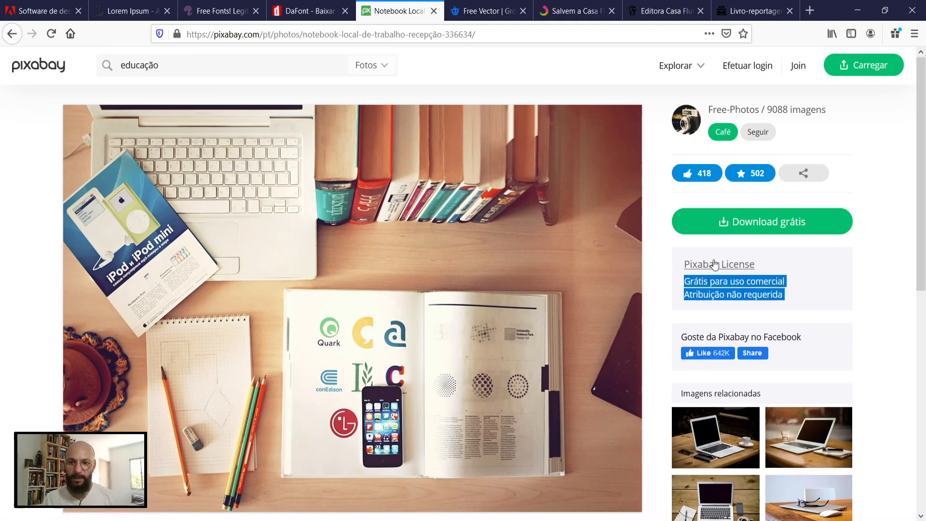
Step: Request the free download of the desk photo as a 1920×1288 JPG and start the robot check
{"action": "left_click", "coordinate": [749, 224]}
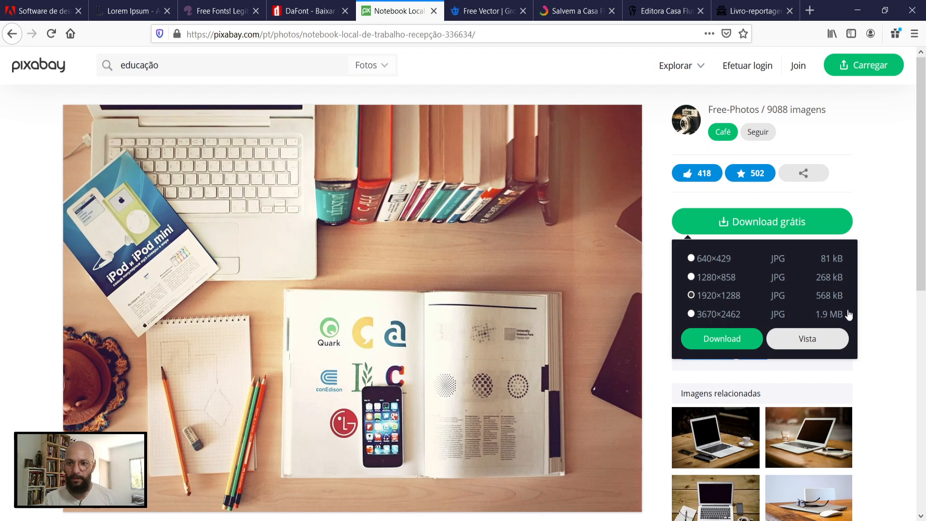
{"action": "left_click", "coordinate": [734, 341]}
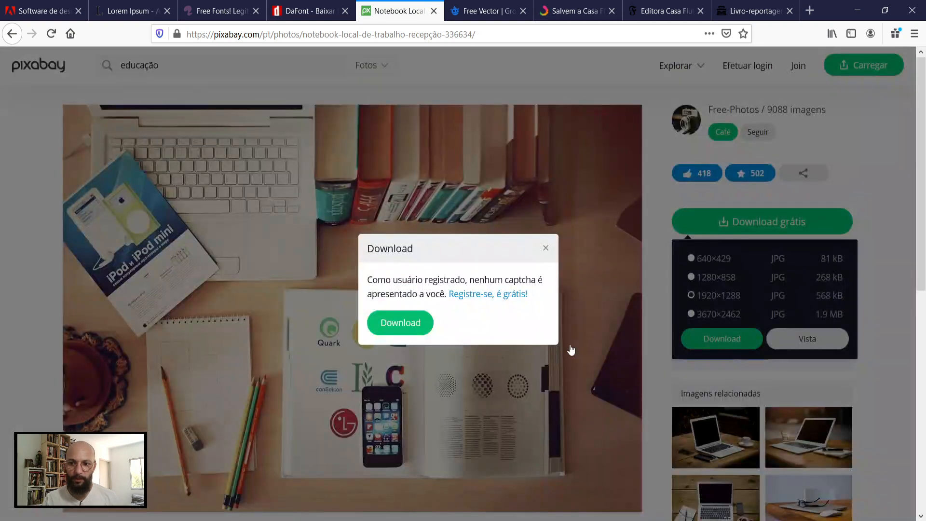
{"action": "left_click", "coordinate": [403, 323]}
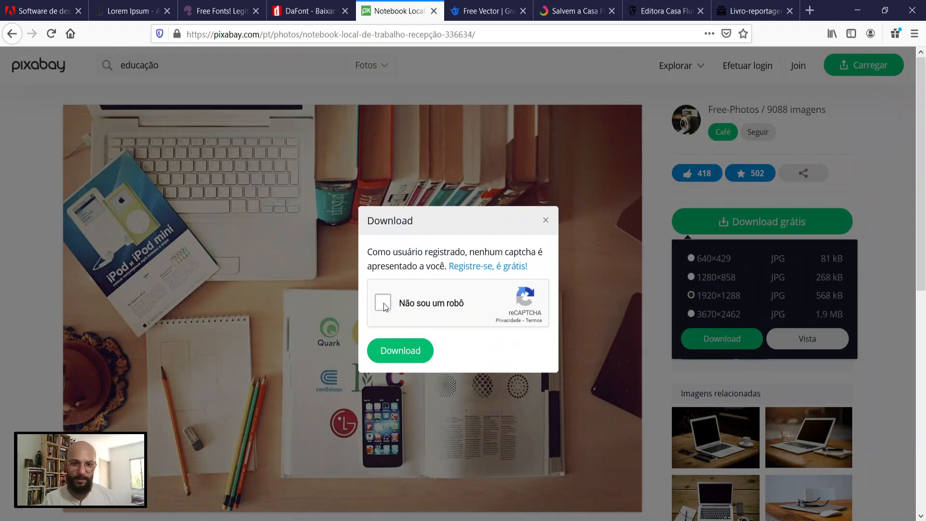
{"action": "left_click", "coordinate": [415, 356]}
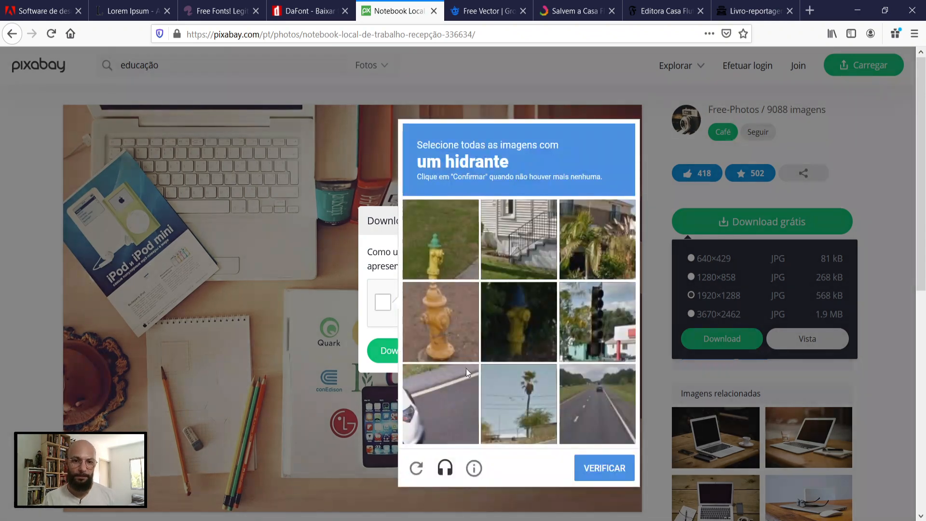
Step: Mark the fire hydrant images in the robot check, including newly loaded ones, and submit the selection for verification
{"action": "left_click", "coordinate": [453, 320]}
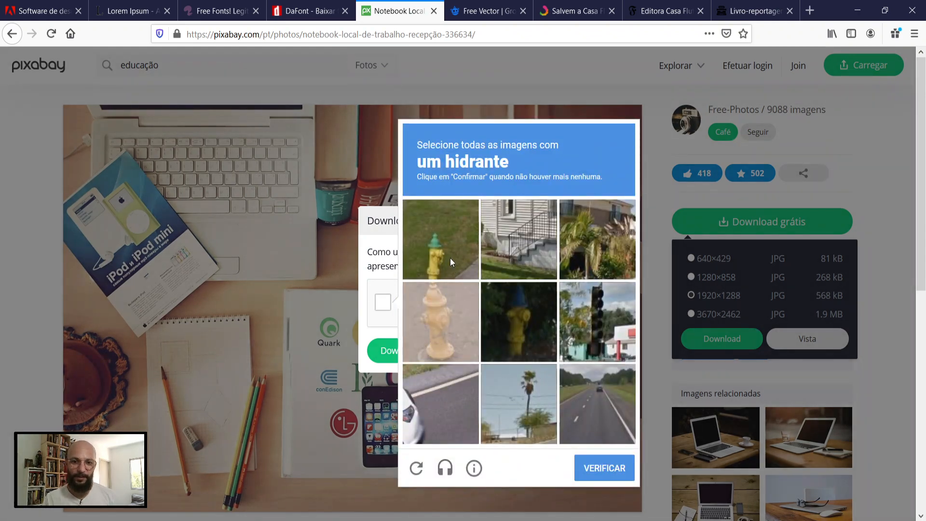
{"action": "left_click", "coordinate": [450, 257]}
{"action": "left_click", "coordinate": [520, 325]}
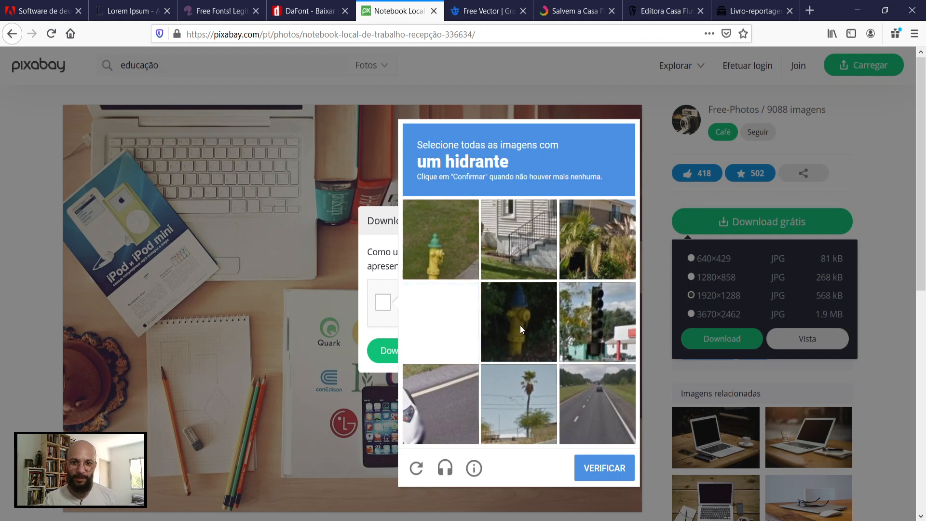
{"action": "left_click", "coordinate": [606, 470]}
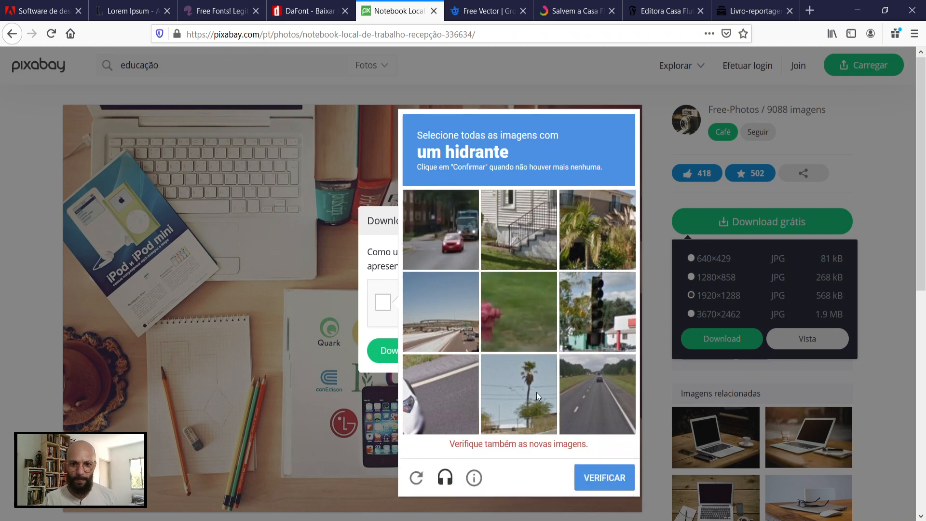
{"action": "left_click", "coordinate": [516, 316]}
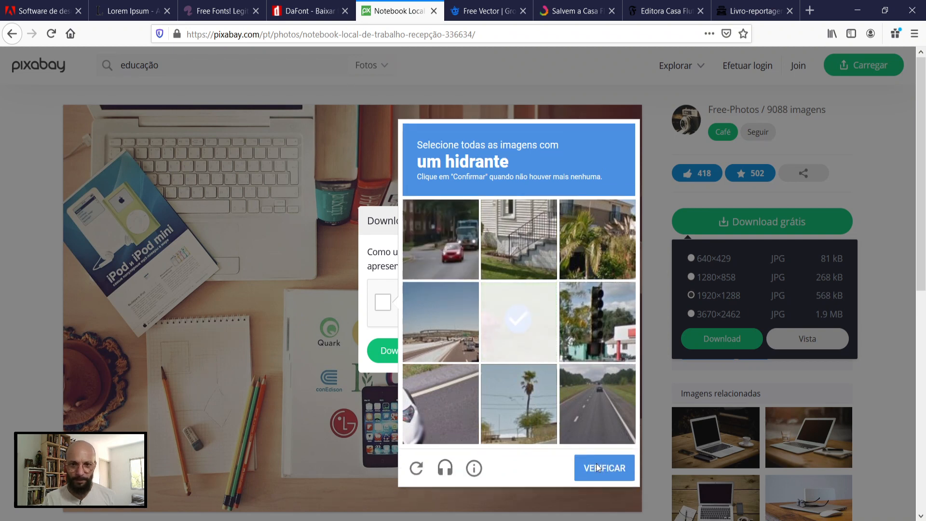
{"action": "left_click", "coordinate": [607, 478]}
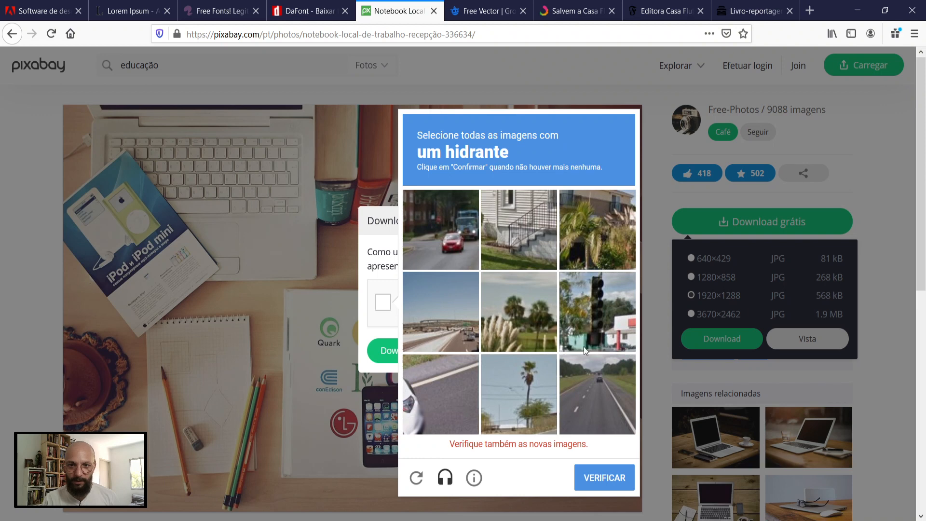
{"action": "left_click", "coordinate": [594, 335]}
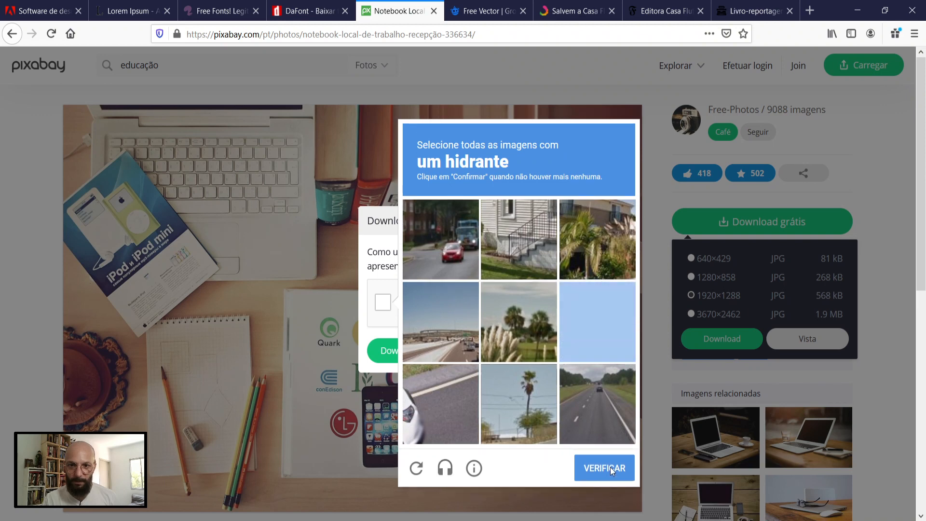
{"action": "left_click", "coordinate": [609, 467]}
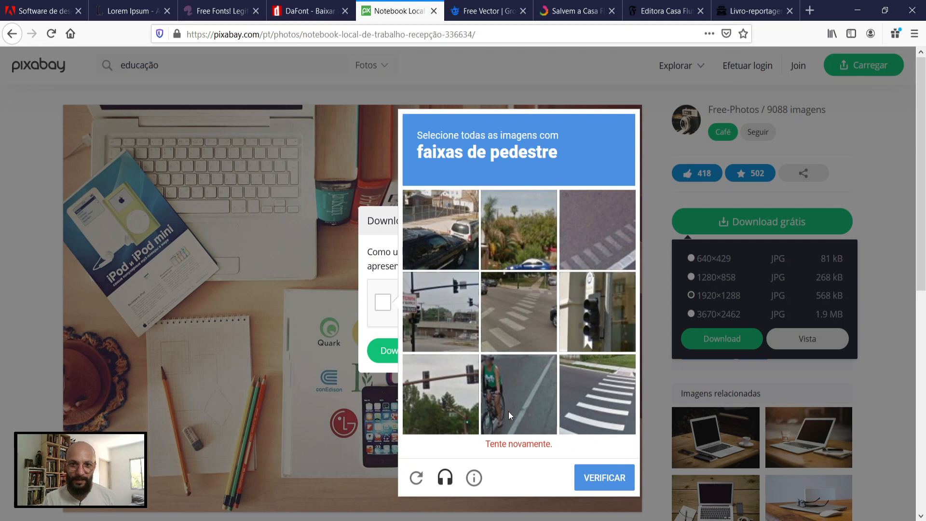
Step: Mark the three pedestrian crossing images in the new robot check challenge and submit them for verification
{"action": "left_click", "coordinate": [513, 326]}
{"action": "left_click", "coordinate": [575, 271]}
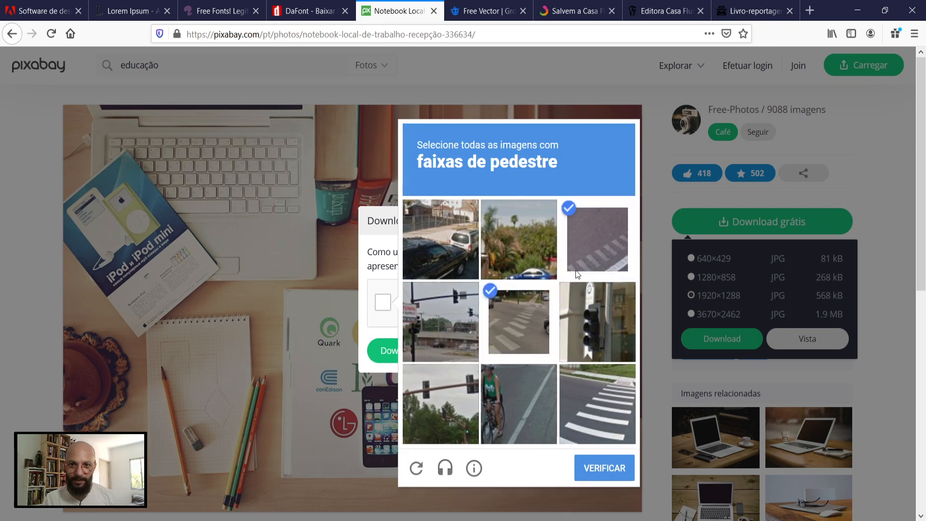
{"action": "left_click", "coordinate": [600, 409]}
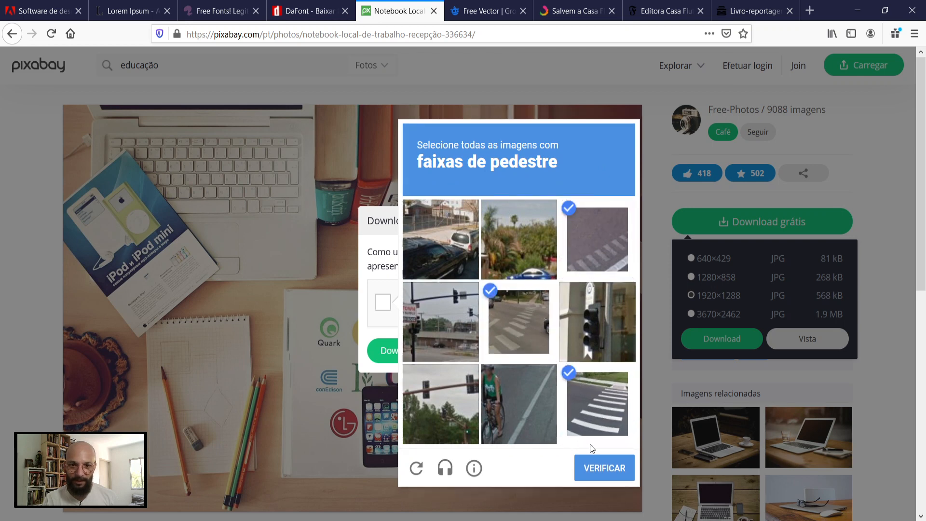
{"action": "left_click", "coordinate": [600, 475]}
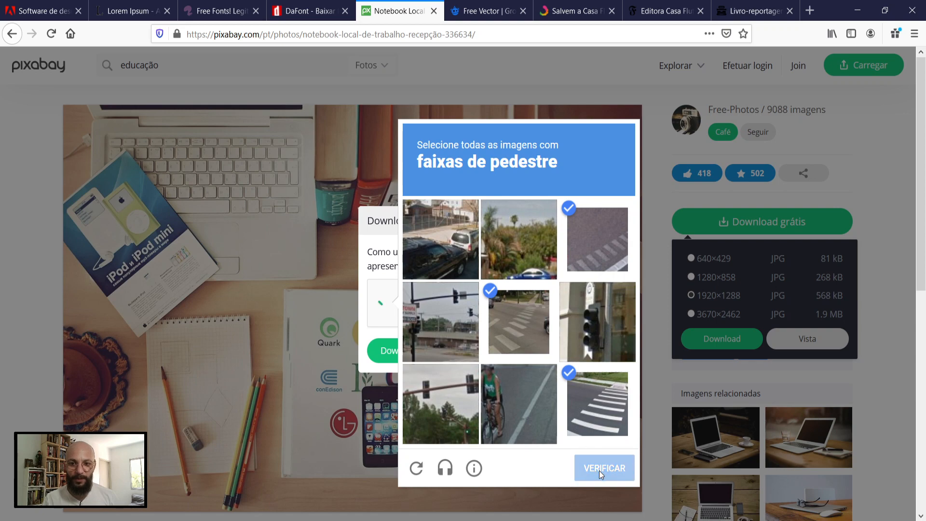
Step: Start the desk photo download and save notebook-336634_1920.jpg to disk instead of opening it in Fotos
{"action": "left_click", "coordinate": [408, 356]}
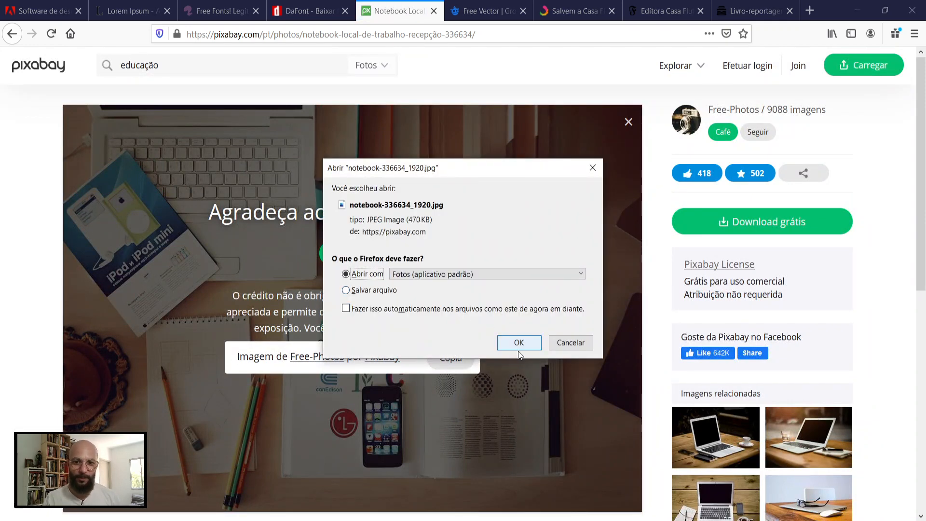
{"action": "left_click", "coordinate": [353, 291]}
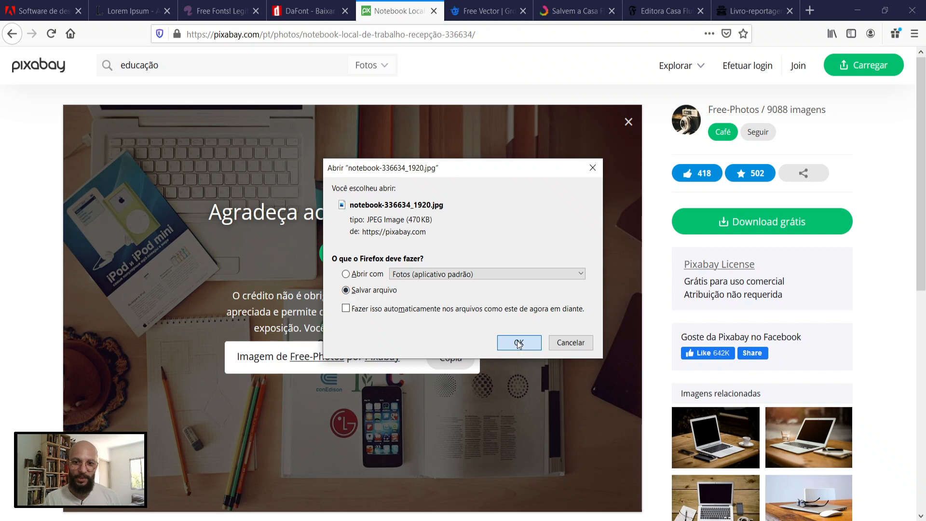
{"action": "left_click", "coordinate": [519, 343]}
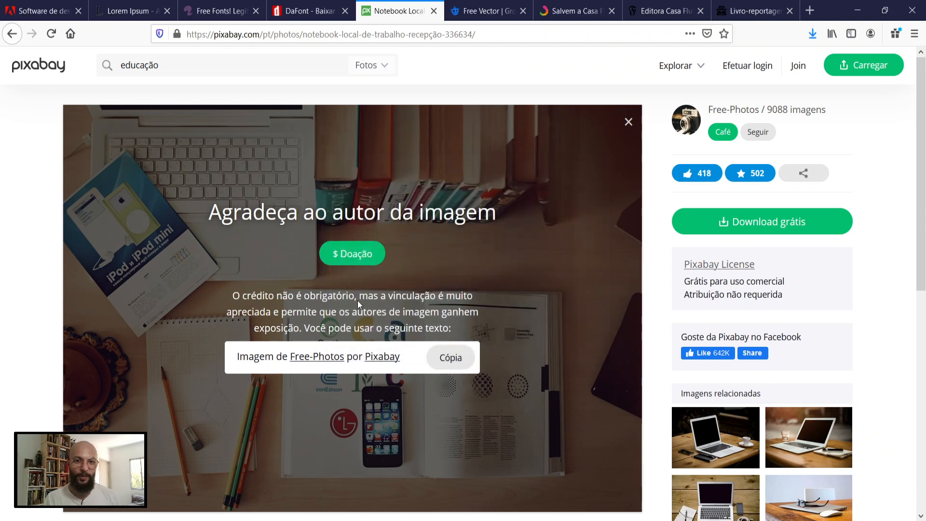
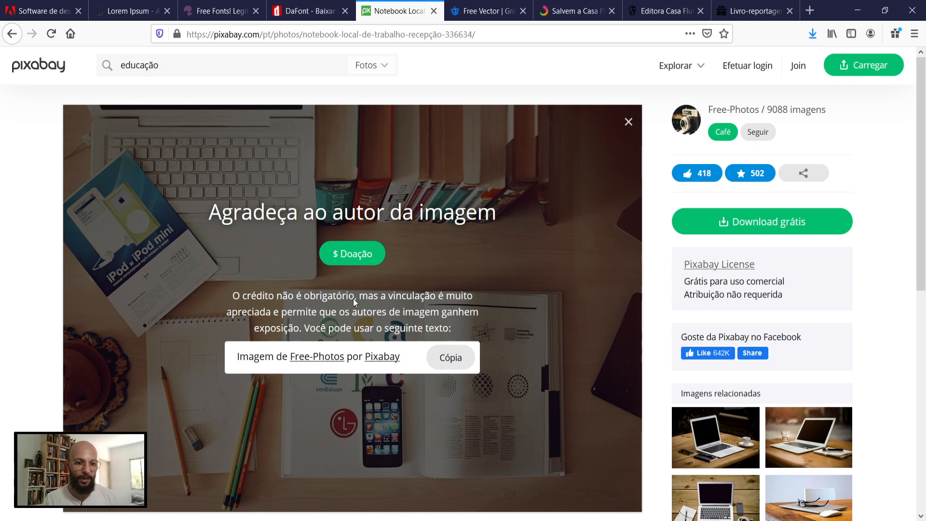
Step: Open the folder holding the downloaded notebook-336634_1920.jpg, copy its folder path and switch to InDesign
{"action": "left_click", "coordinate": [814, 34]}
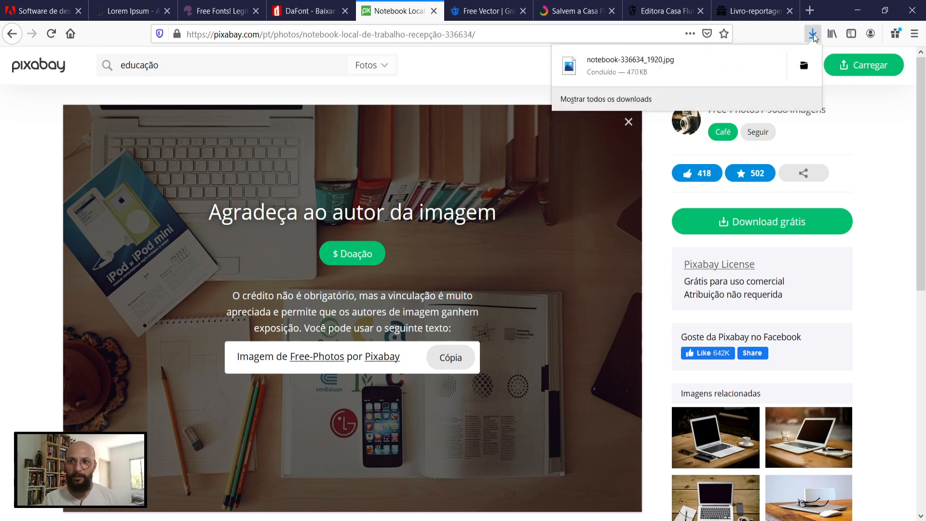
{"action": "left_click", "coordinate": [804, 66]}
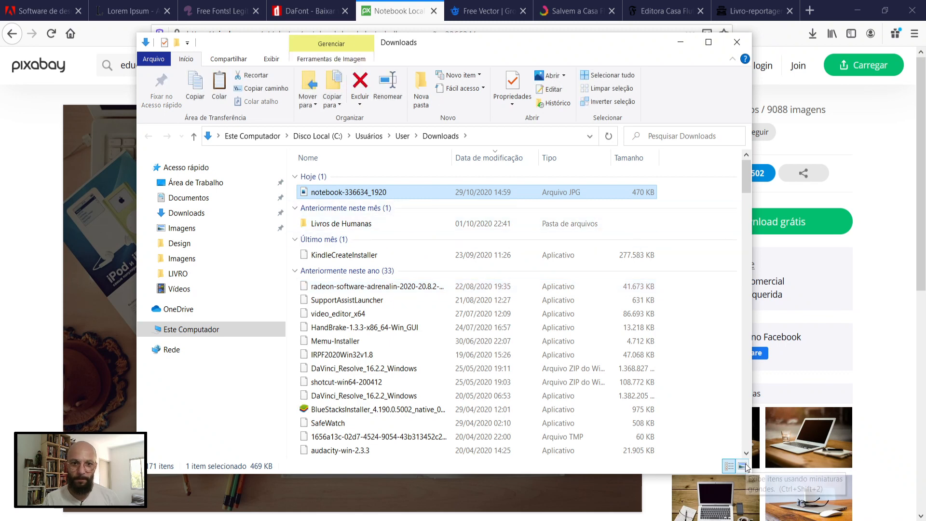
{"action": "left_click", "coordinate": [512, 137]}
{"action": "key", "text": "ctrl+c"}
{"action": "left_click", "coordinate": [309, 520]}
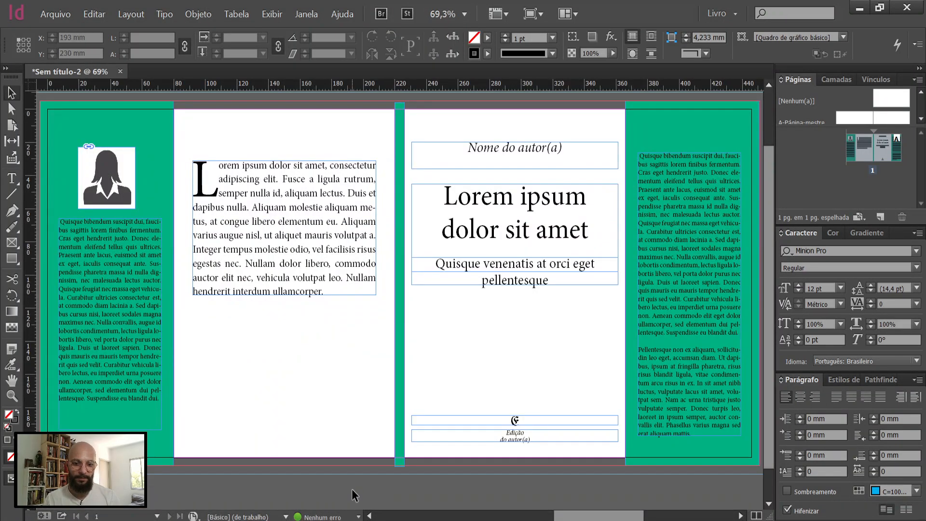
{"action": "key", "text": "ctrl+d"}
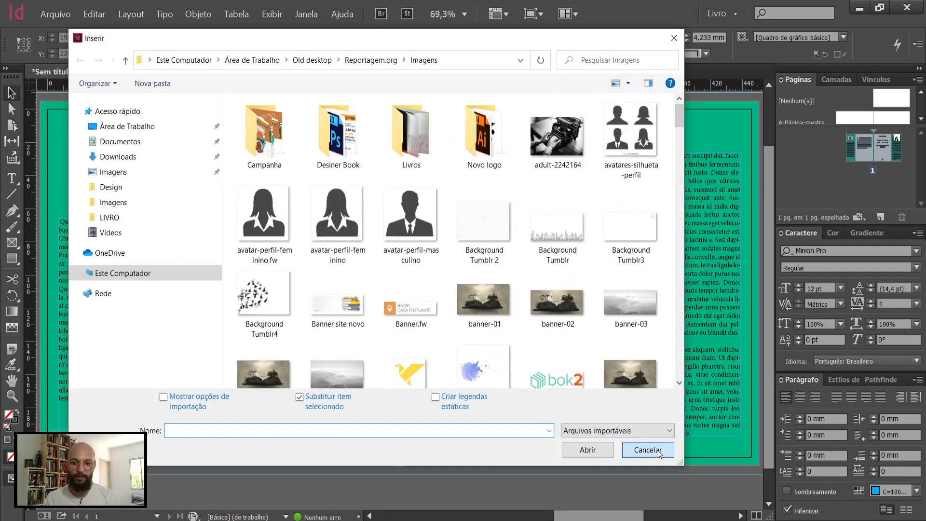
{"action": "left_click", "coordinate": [648, 448]}
{"action": "left_click", "coordinate": [56, 16]}
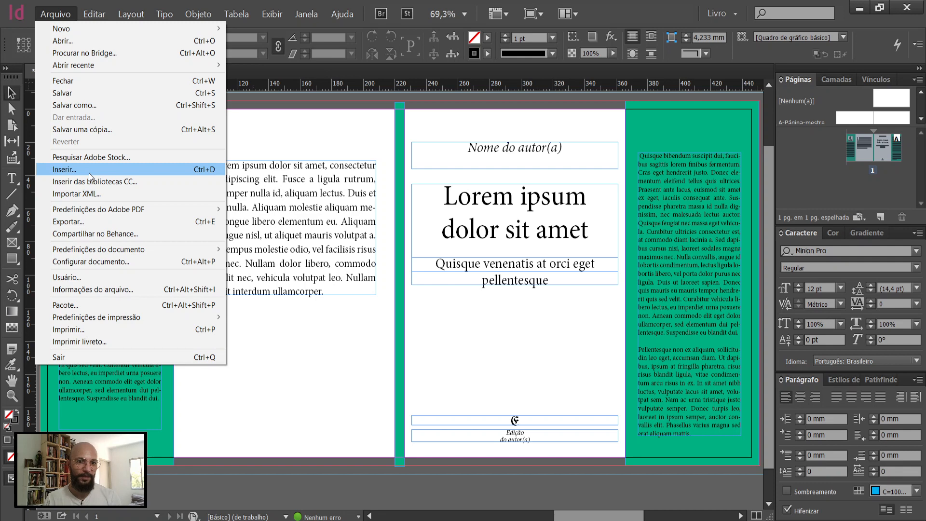
{"action": "left_click", "coordinate": [295, 490]}
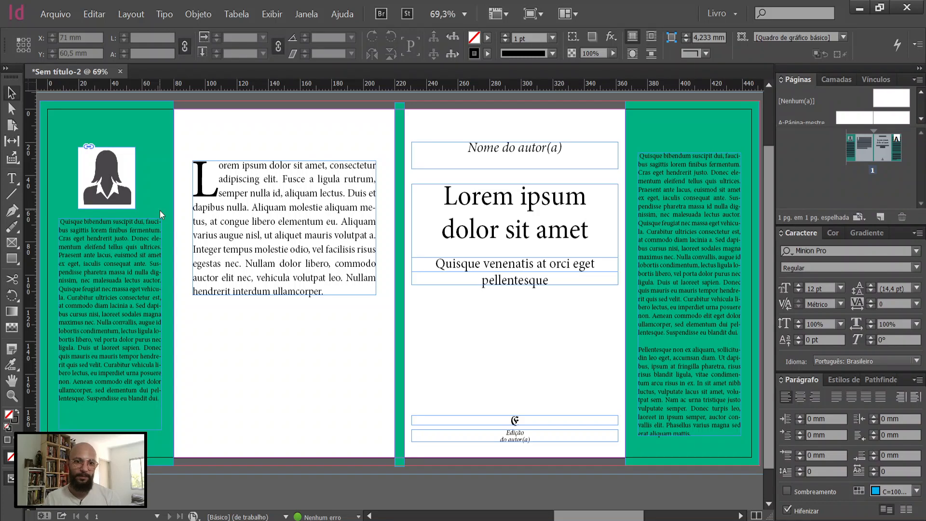
Step: Save the cover document to the Área de Trabalho folder as "Exemplo de capa de livro-reportagem"
{"action": "key", "text": "ctrl+s"}
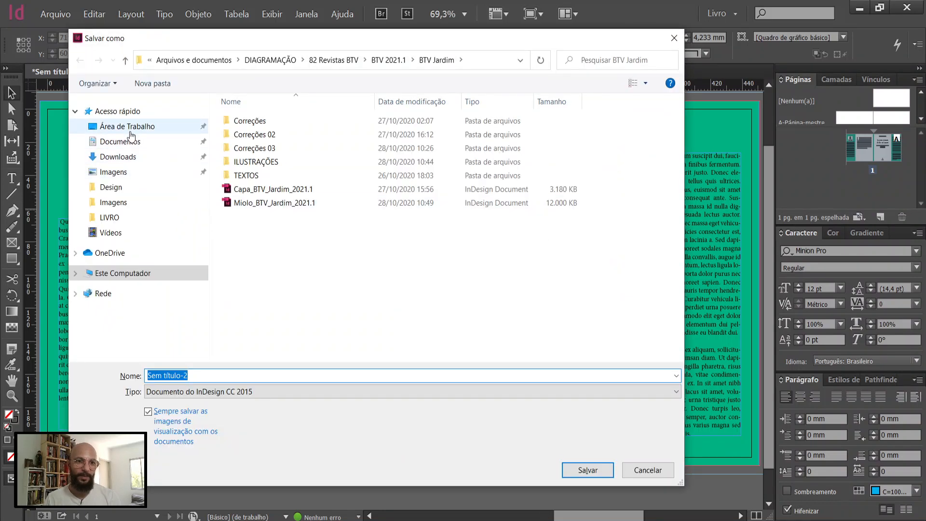
{"action": "left_click", "coordinate": [127, 127]}
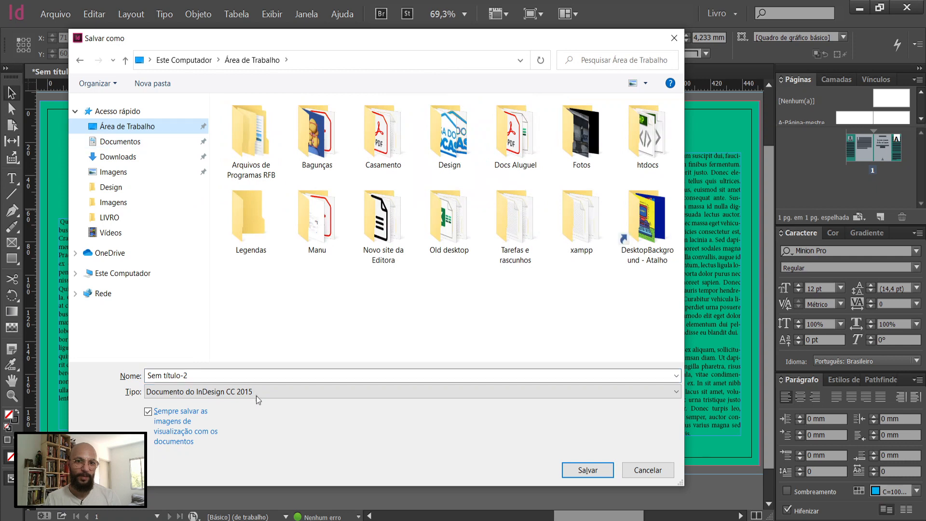
{"action": "left_click", "coordinate": [220, 374]}
{"action": "type", "text": "Ex"}
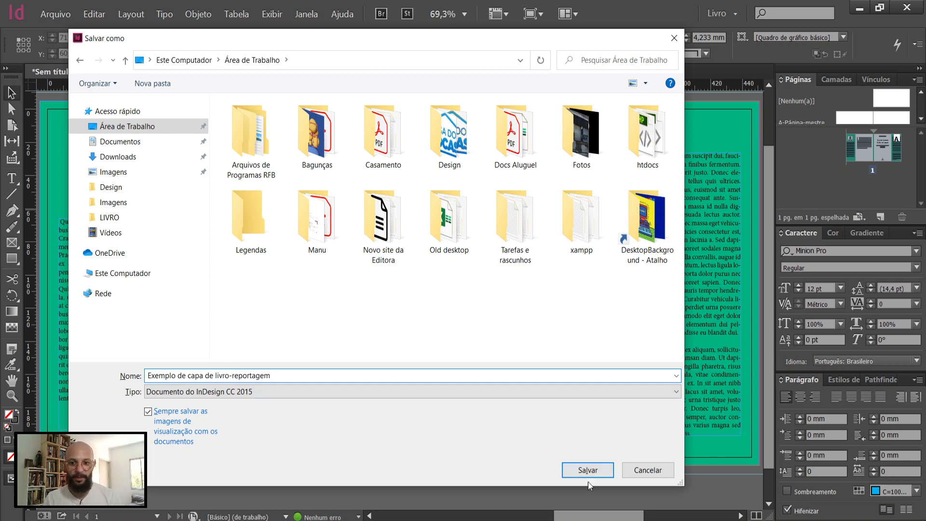
{"action": "left_click", "coordinate": [601, 473]}
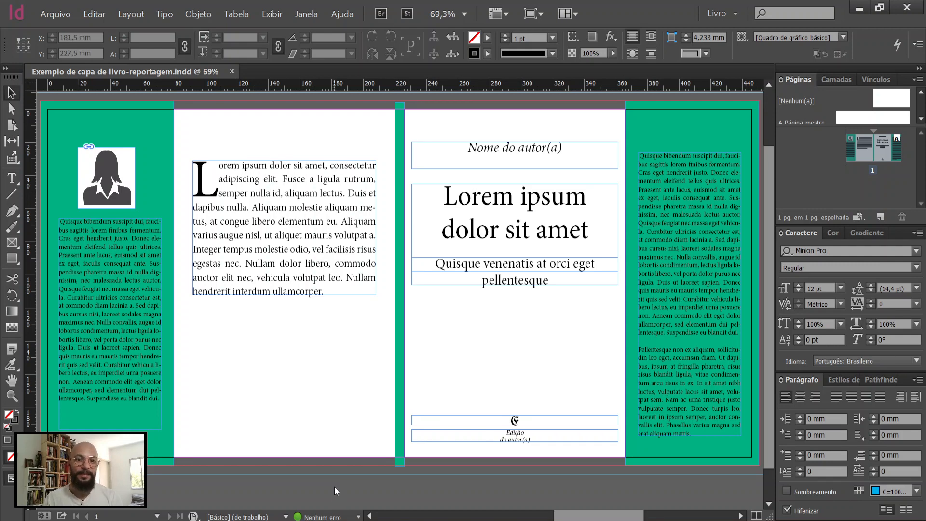
Step: Place notebook-336634_1920 from the Downloads folder at full size, with its corner on the back cover at about X 105 mm, Y 10 mm
{"action": "key", "text": "ctrl+d"}
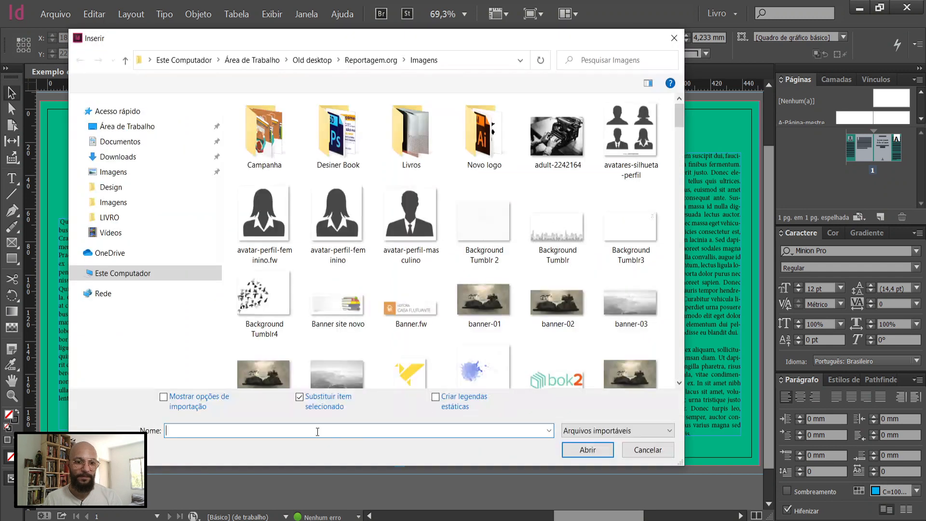
{"action": "left_click", "coordinate": [317, 432]}
{"action": "key", "text": "Return"}
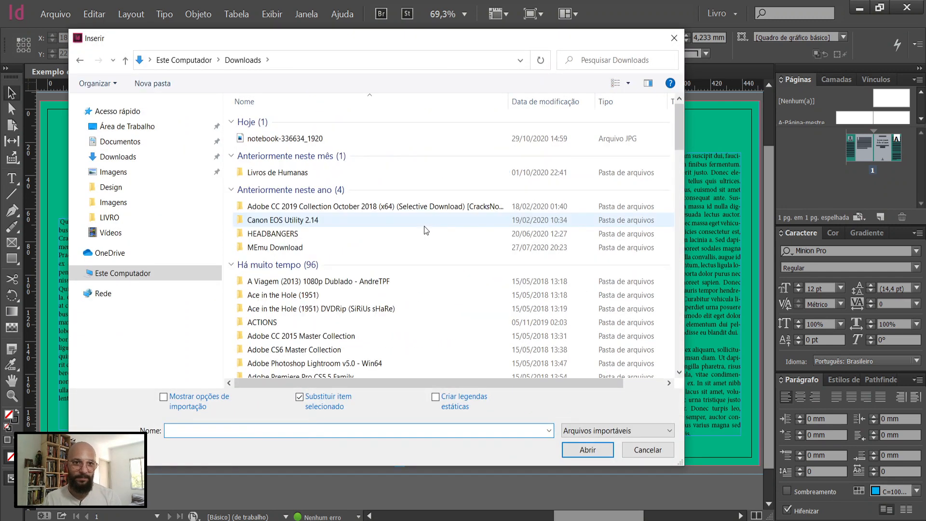
{"action": "left_click", "coordinate": [317, 141]}
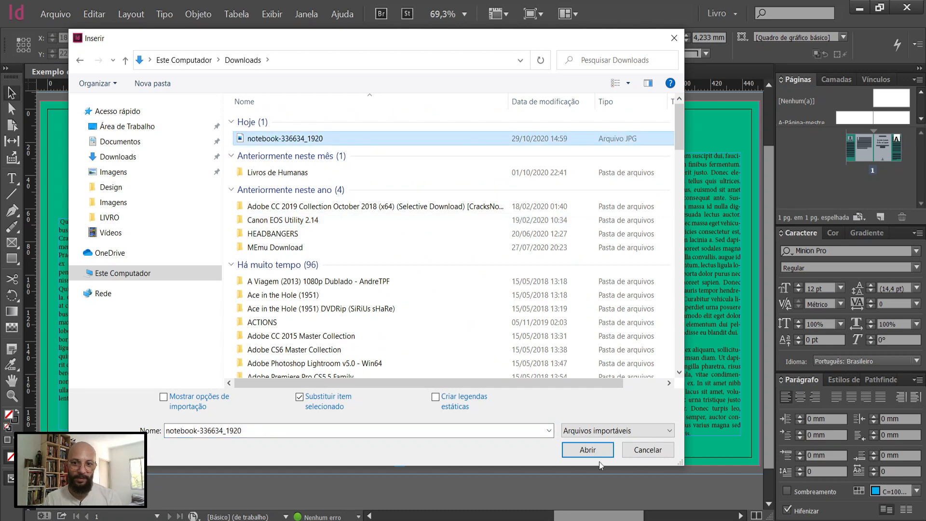
{"action": "left_click", "coordinate": [587, 449]}
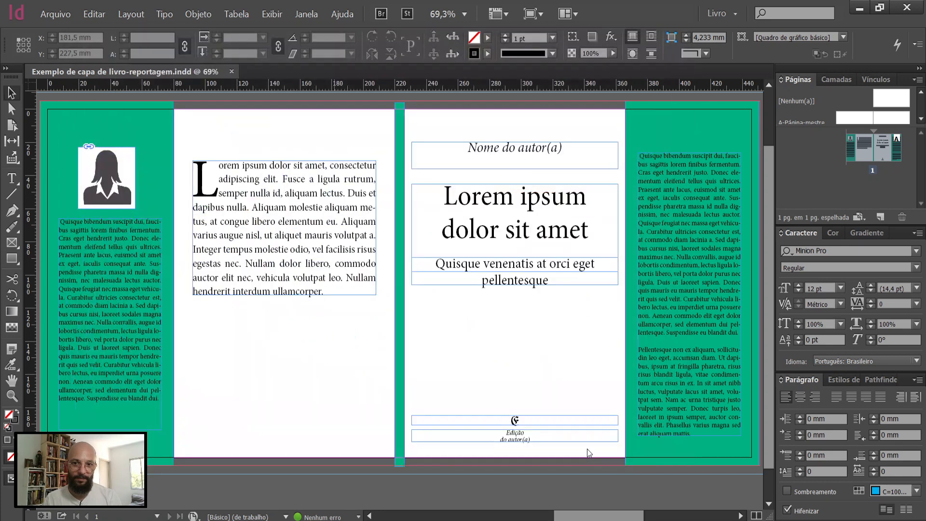
{"action": "left_click", "coordinate": [213, 125]}
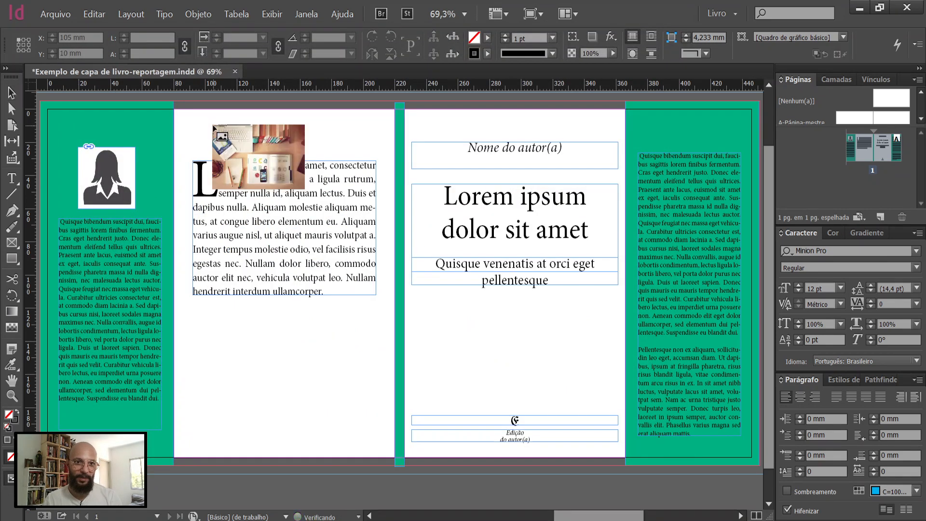
{"action": "left_click", "coordinate": [213, 126]}
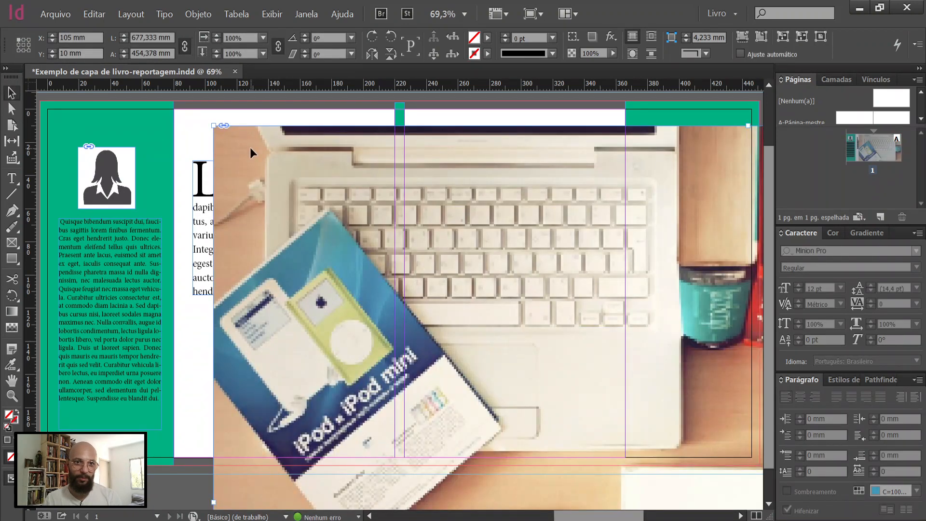
Step: Select the placed photo's content and change both the horizontal and vertical ruler units to centimetres
{"action": "left_click", "coordinate": [487, 317]}
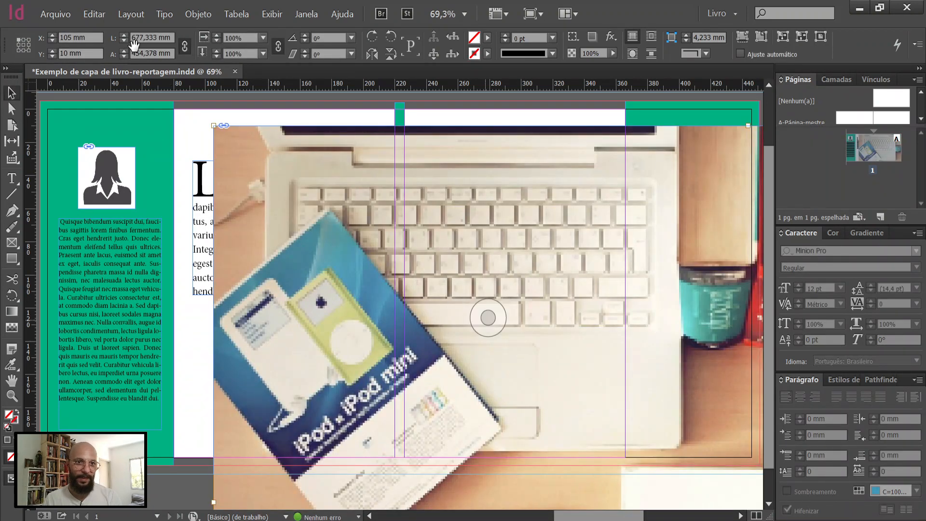
{"action": "right_click", "coordinate": [149, 85]}
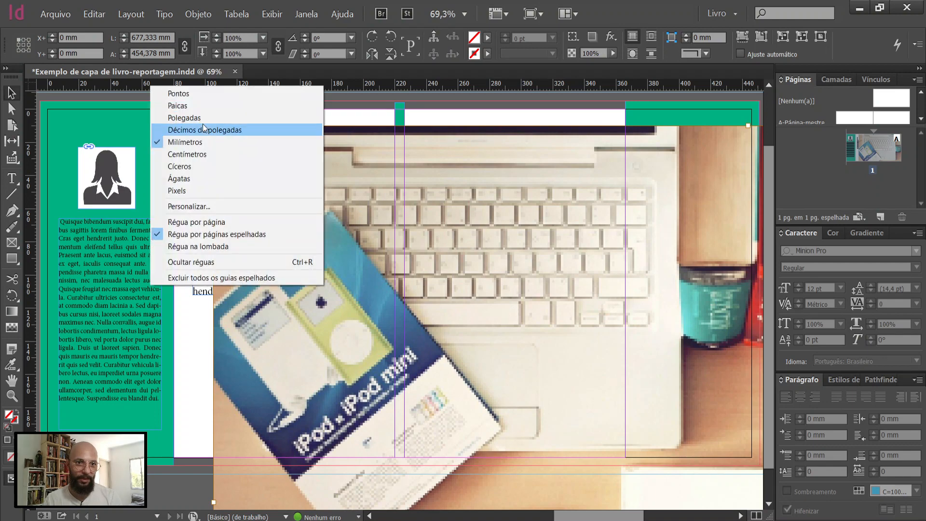
{"action": "left_click", "coordinate": [209, 152]}
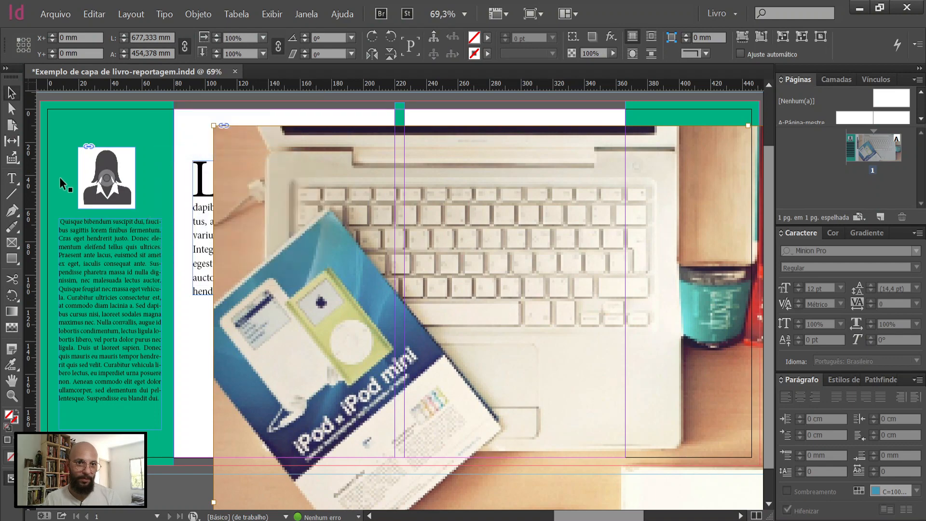
{"action": "right_click", "coordinate": [29, 169]}
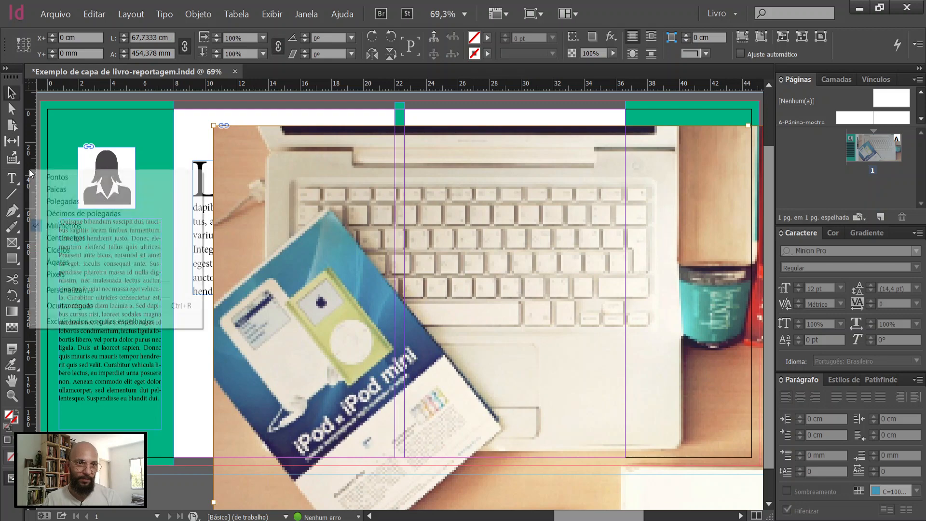
{"action": "left_click", "coordinate": [71, 236]}
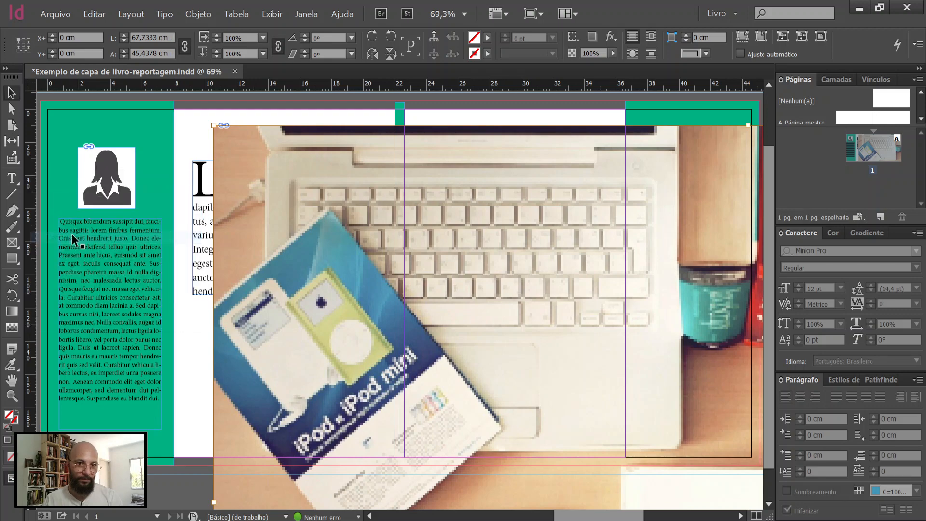
Step: Scale the photo content down proportionally inside its frame to a width of 30 cm
{"action": "left_click", "coordinate": [124, 42]}
{"action": "left_click", "coordinate": [123, 42]}
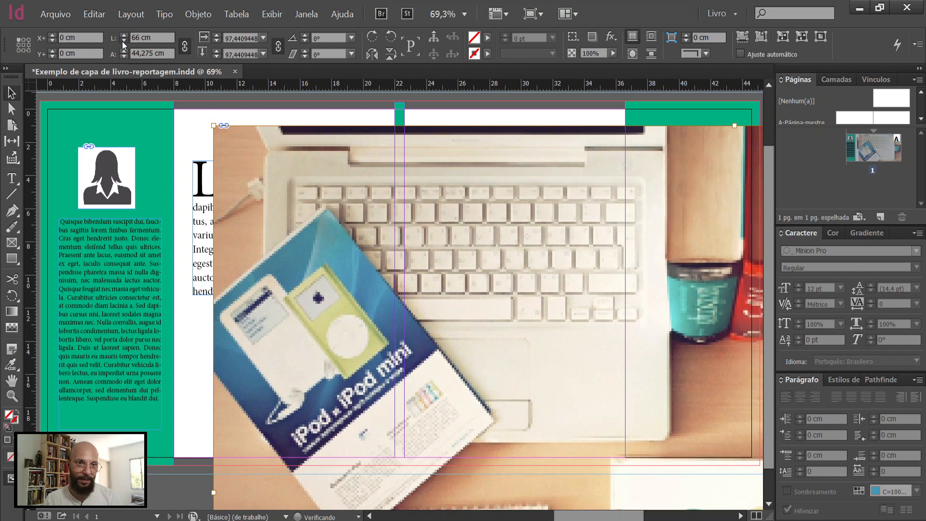
{"action": "left_click", "coordinate": [124, 42]}
{"action": "left_click", "coordinate": [123, 41]}
{"action": "left_click", "coordinate": [123, 41]}
{"action": "left_click", "coordinate": [123, 42]}
{"action": "left_click", "coordinate": [123, 42]}
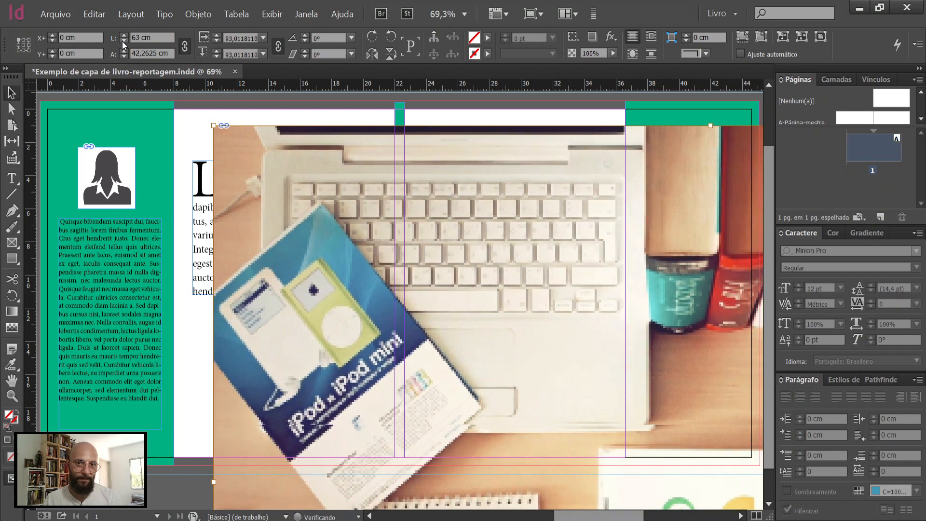
{"action": "left_click", "coordinate": [123, 42]}
{"action": "left_click", "coordinate": [123, 42]}
{"action": "left_click", "coordinate": [123, 41]}
{"action": "left_click", "coordinate": [123, 42]}
{"action": "left_click", "coordinate": [122, 41]}
{"action": "left_click", "coordinate": [122, 42]}
{"action": "left_click", "coordinate": [122, 42]}
{"action": "left_click", "coordinate": [122, 41]}
{"action": "left_click", "coordinate": [122, 42]}
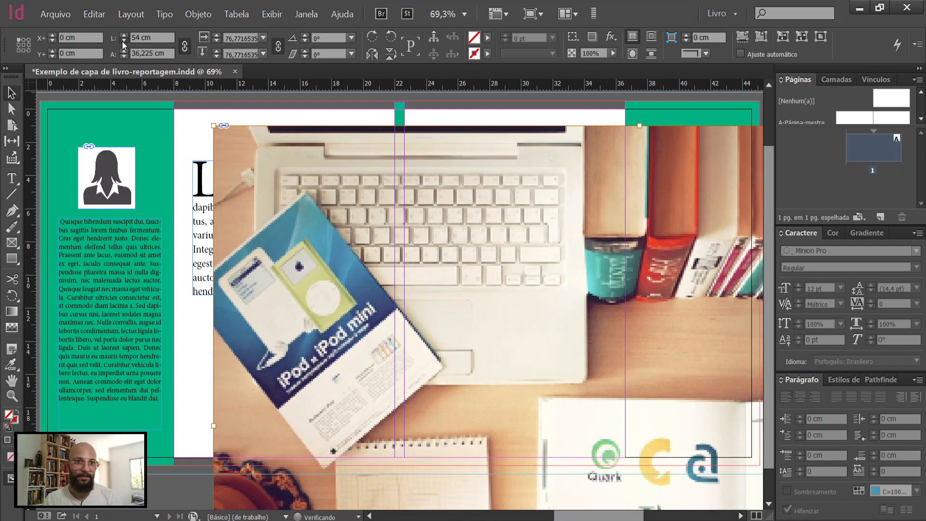
{"action": "left_click", "coordinate": [123, 42]}
{"action": "left_click", "coordinate": [122, 41]}
{"action": "left_click", "coordinate": [122, 42]}
{"action": "left_click", "coordinate": [122, 41]}
{"action": "left_click", "coordinate": [123, 41]}
{"action": "left_click", "coordinate": [122, 42]}
{"action": "left_click", "coordinate": [122, 41]}
{"action": "left_click", "coordinate": [123, 41]}
{"action": "left_click", "coordinate": [122, 41]}
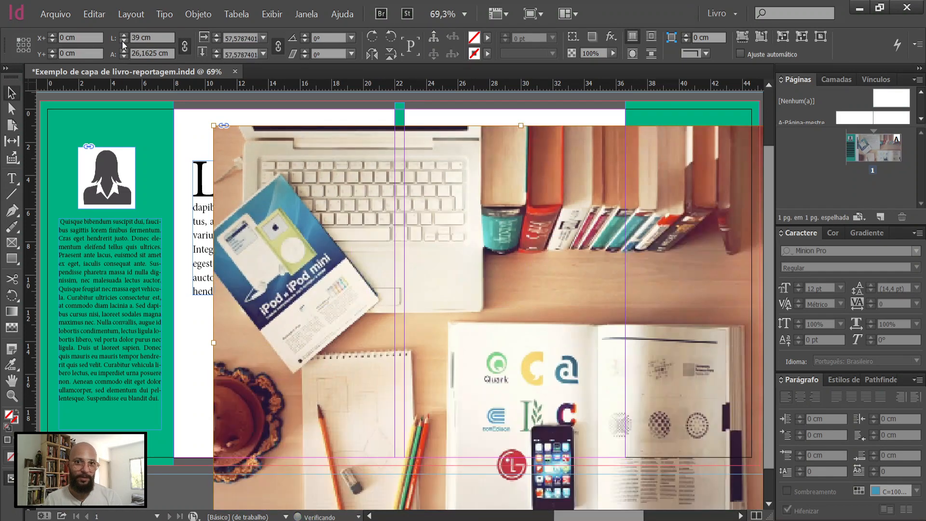
{"action": "left_click", "coordinate": [123, 42]}
{"action": "left_click", "coordinate": [122, 42]}
{"action": "left_click", "coordinate": [122, 41]}
{"action": "left_click", "coordinate": [123, 41]}
{"action": "left_click", "coordinate": [122, 42]}
{"action": "left_click", "coordinate": [122, 41]}
{"action": "left_click", "coordinate": [122, 41]}
{"action": "left_click", "coordinate": [122, 41]}
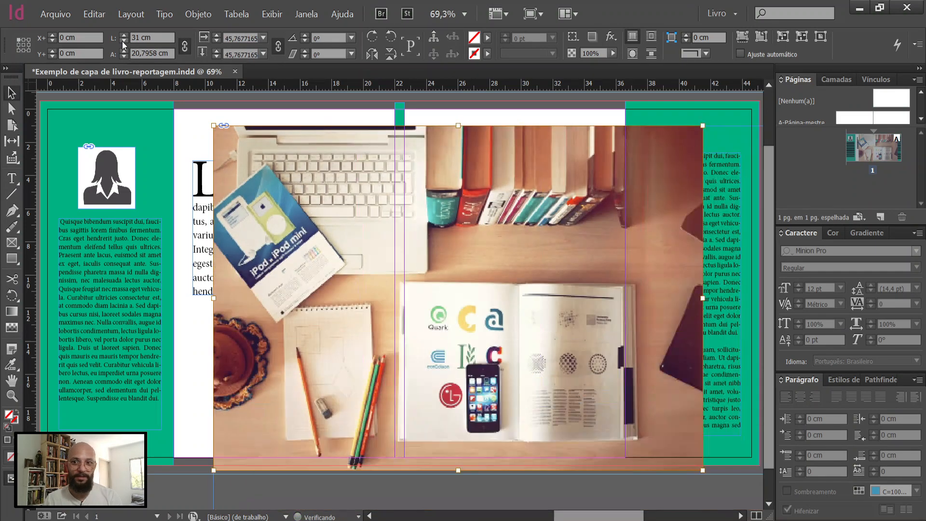
{"action": "left_click", "coordinate": [122, 42]}
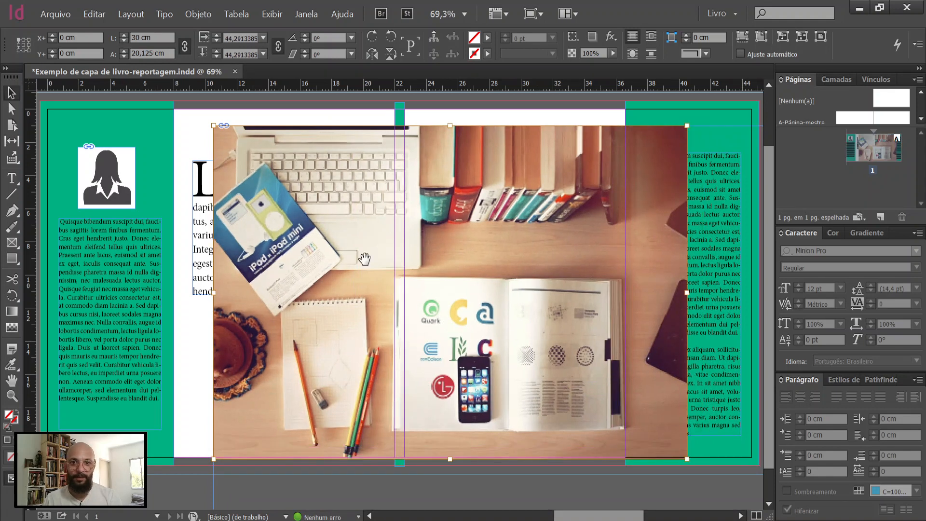
Step: Fit the frame to the resized photo and move it to about X 14.4 cm, Y 1.375 cm
{"action": "left_click", "coordinate": [318, 482]}
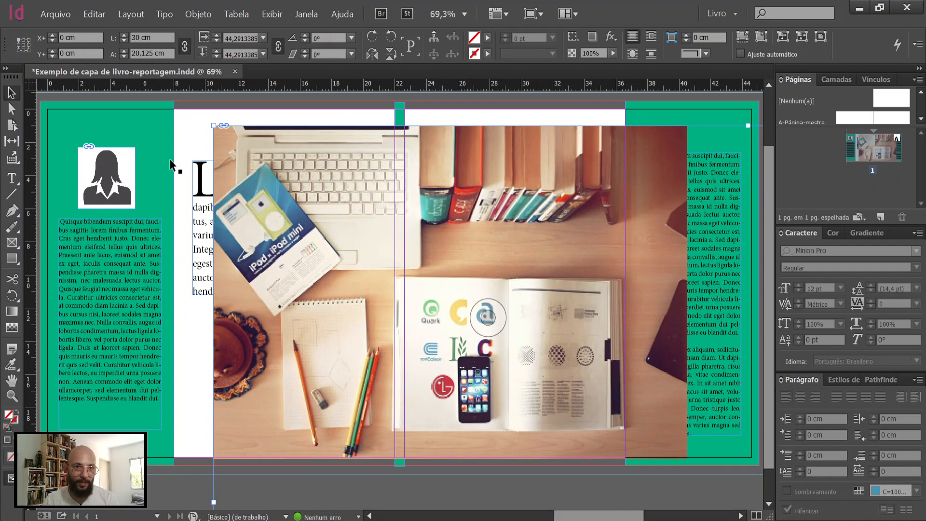
{"action": "double_click", "coordinate": [214, 126]}
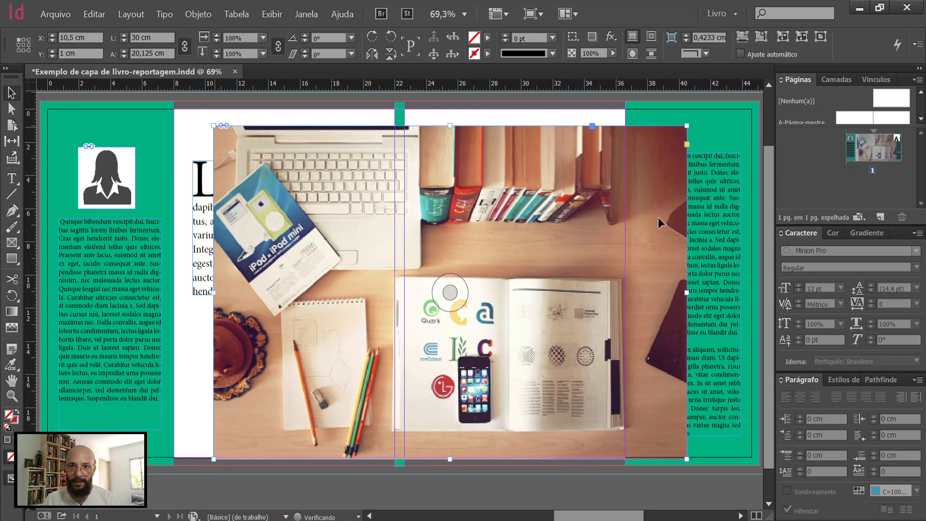
{"action": "left_click_drag", "start_coordinate": [658, 212], "coordinate": [720, 219]}
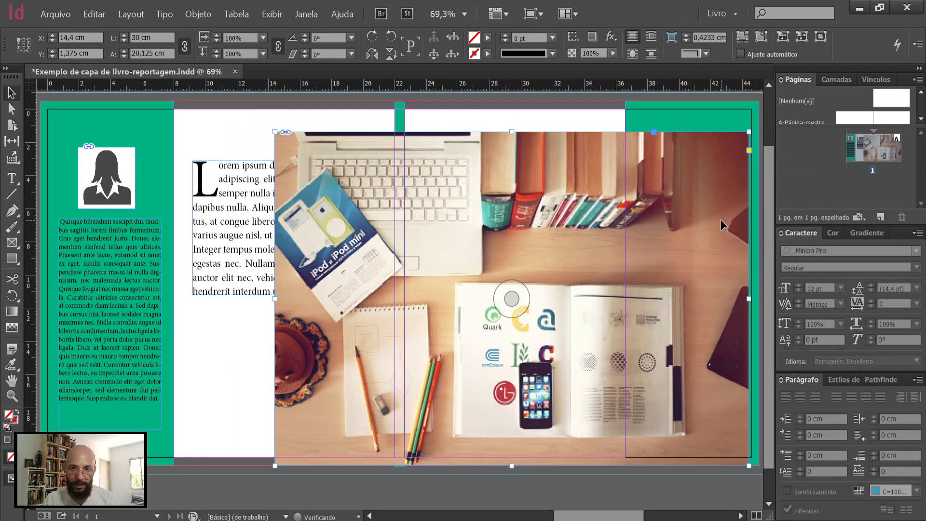
Step: Send the desk photo to the bottom of the stacking order in Camada 1, beneath the texts and rectangles
{"action": "left_click", "coordinate": [841, 79]}
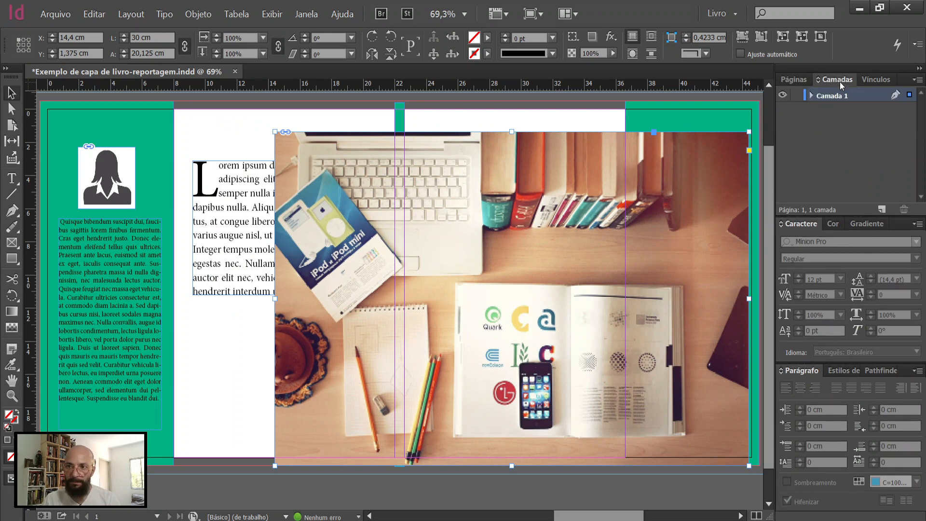
{"action": "left_click", "coordinate": [813, 96]}
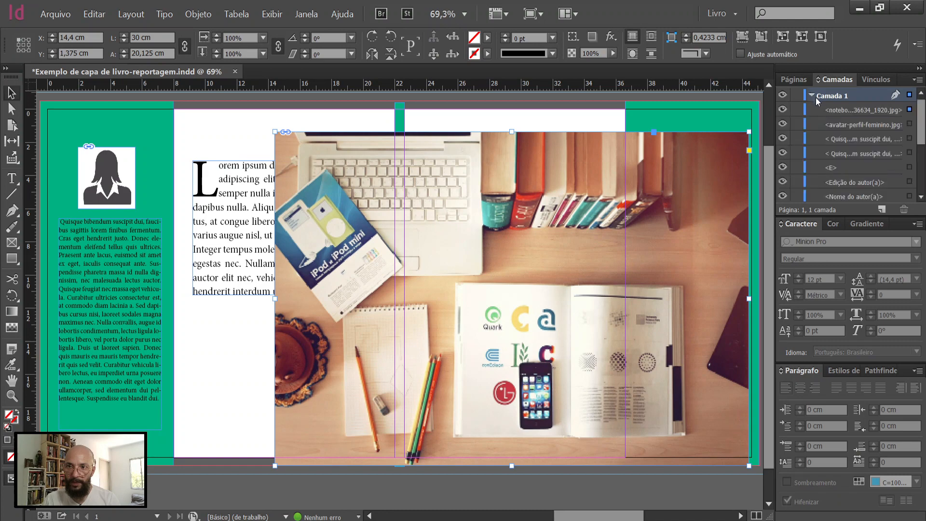
{"action": "left_click_drag", "start_coordinate": [849, 113], "coordinate": [845, 204]}
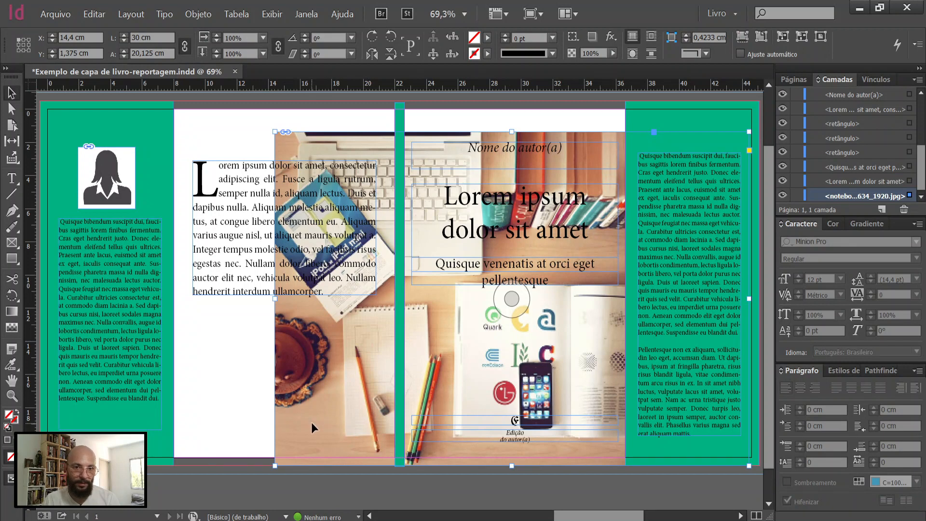
Step: Move the photo to about X 7.3 cm so it spans both covers, and select its image content
{"action": "left_click_drag", "start_coordinate": [281, 425], "coordinate": [202, 425]}
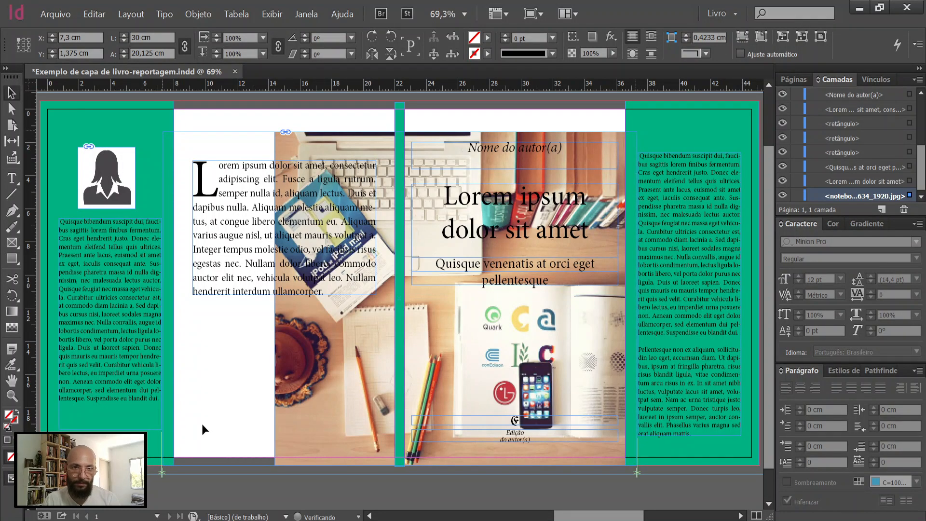
{"action": "left_click", "coordinate": [394, 285]}
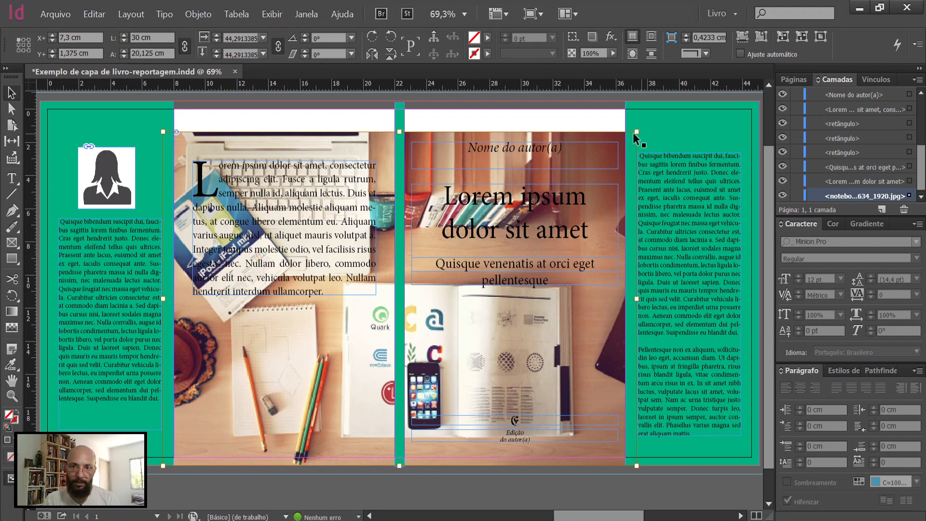
Step: Enlarge the desk photo proportionally to about 32.8 × 22 cm and fit its frame to it, covering the full cover height
{"action": "left_click_drag", "start_coordinate": [637, 132], "coordinate": [671, 100]}
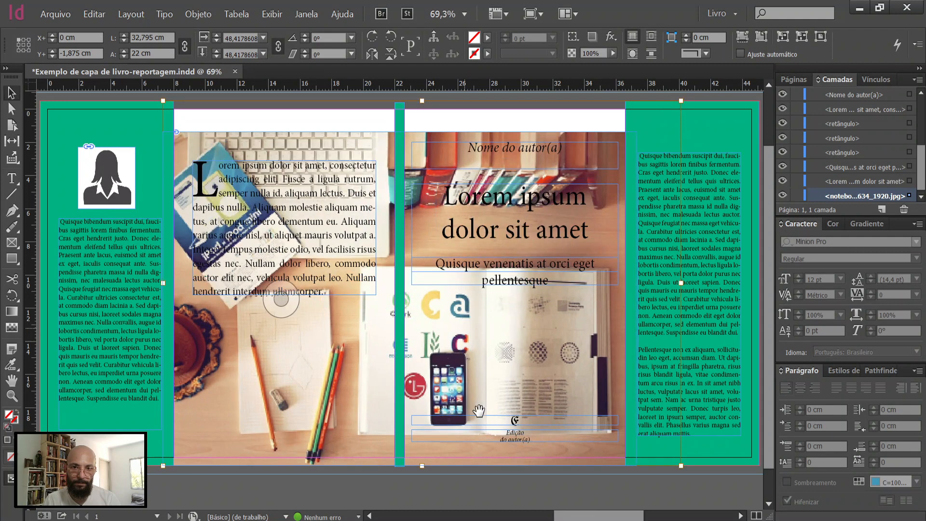
{"action": "left_click", "coordinate": [368, 447]}
{"action": "double_click", "coordinate": [165, 131]}
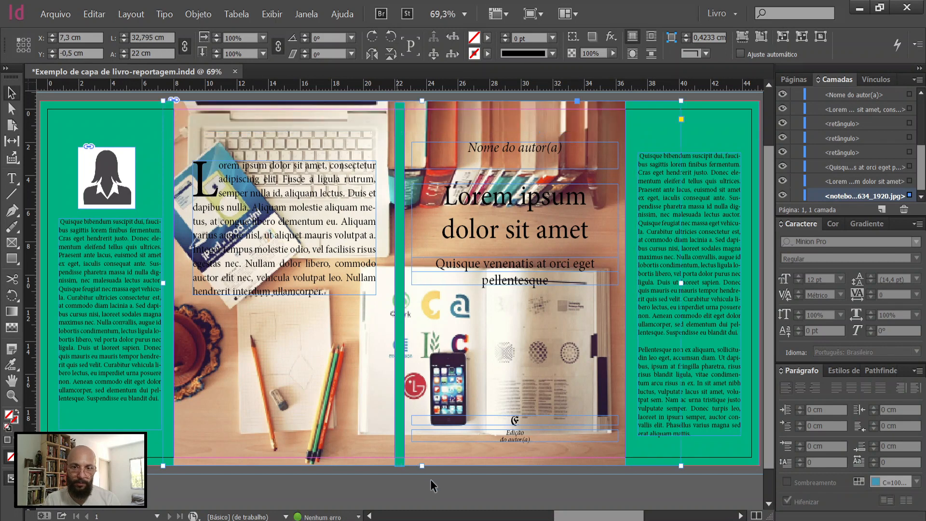
{"action": "left_click", "coordinate": [459, 499]}
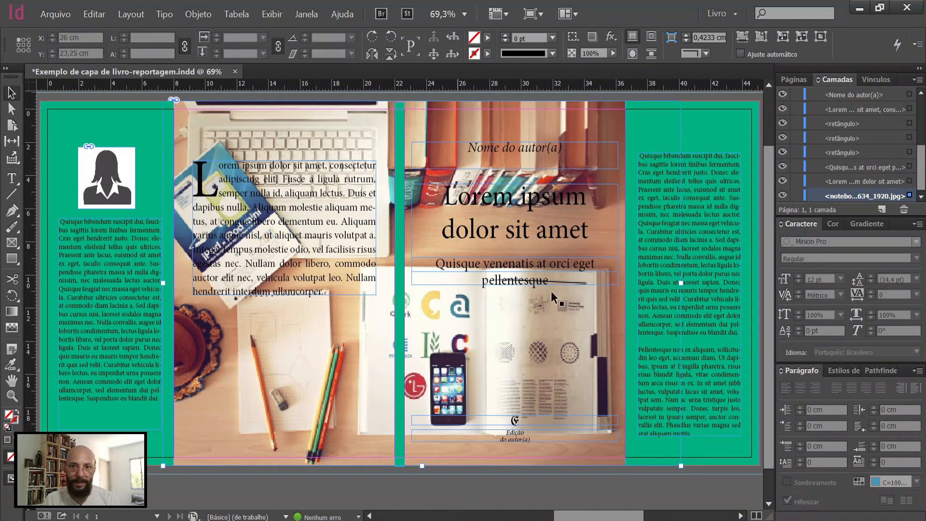
Step: Set the front-cover title's leading to 39 pt, fit its frame to the text and move it down to about Y 5.85 cm
{"action": "left_click", "coordinate": [561, 248]}
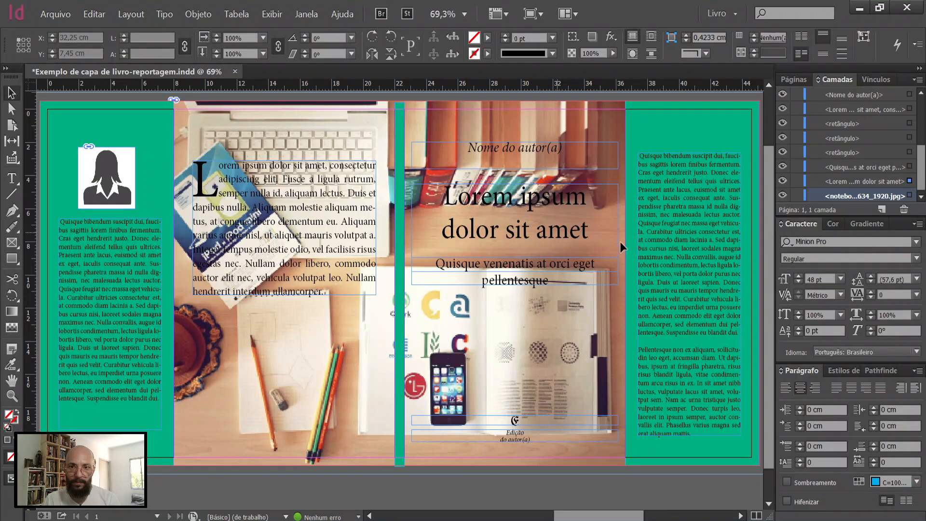
{"action": "left_click", "coordinate": [873, 281]}
{"action": "left_click", "coordinate": [873, 281]}
{"action": "left_click", "coordinate": [873, 281]}
{"action": "left_click", "coordinate": [873, 282]}
{"action": "left_click", "coordinate": [873, 282]}
{"action": "left_click", "coordinate": [873, 282]}
{"action": "left_click", "coordinate": [873, 282]}
{"action": "left_click", "coordinate": [873, 282]}
{"action": "left_click", "coordinate": [873, 282]}
{"action": "left_click", "coordinate": [873, 282]}
{"action": "left_click", "coordinate": [872, 282]}
{"action": "left_click", "coordinate": [873, 282]}
{"action": "left_click", "coordinate": [873, 282]}
{"action": "left_click", "coordinate": [873, 281]}
{"action": "left_click", "coordinate": [873, 282]}
{"action": "left_click", "coordinate": [873, 282]}
{"action": "left_click", "coordinate": [872, 281]}
{"action": "double_click", "coordinate": [516, 271]}
{"action": "left_click_drag", "start_coordinate": [534, 216], "coordinate": [534, 236]}
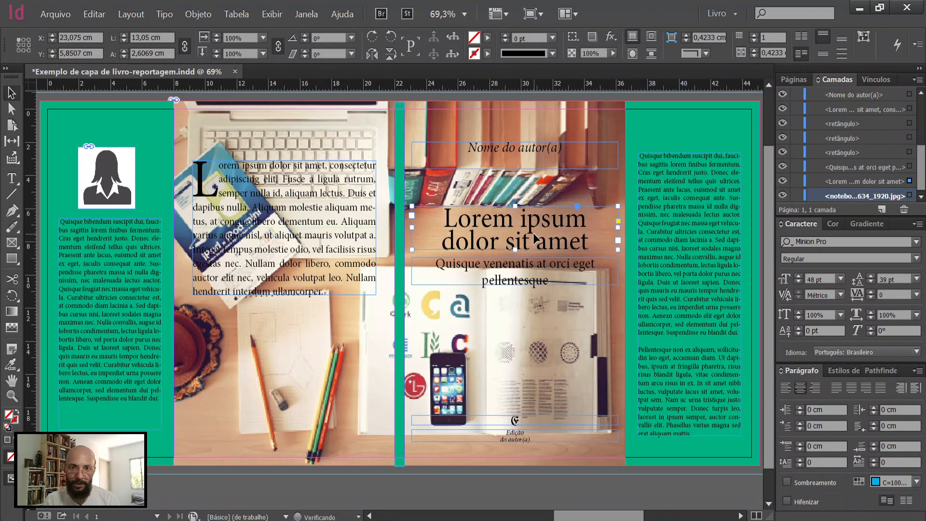
Step: Reduce the front-cover subtitle to 19 pt, fit its frame to the single line and nudge it up to Y 8.75 cm
{"action": "left_click", "coordinate": [524, 281]}
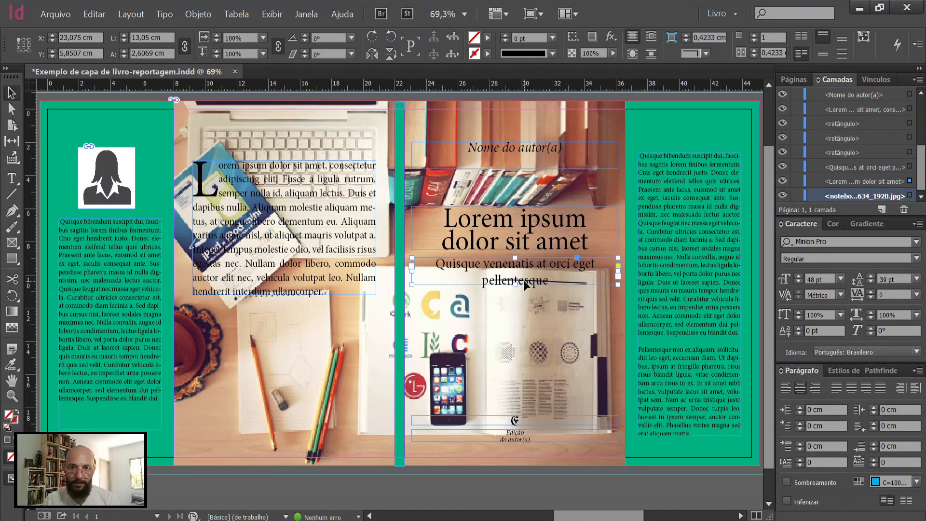
{"action": "left_click", "coordinate": [798, 282]}
{"action": "left_click", "coordinate": [799, 282]}
{"action": "left_click", "coordinate": [798, 282]}
{"action": "left_click", "coordinate": [798, 282]}
{"action": "left_click", "coordinate": [798, 282]}
{"action": "double_click", "coordinate": [515, 284]}
{"action": "key", "text": "Up"}
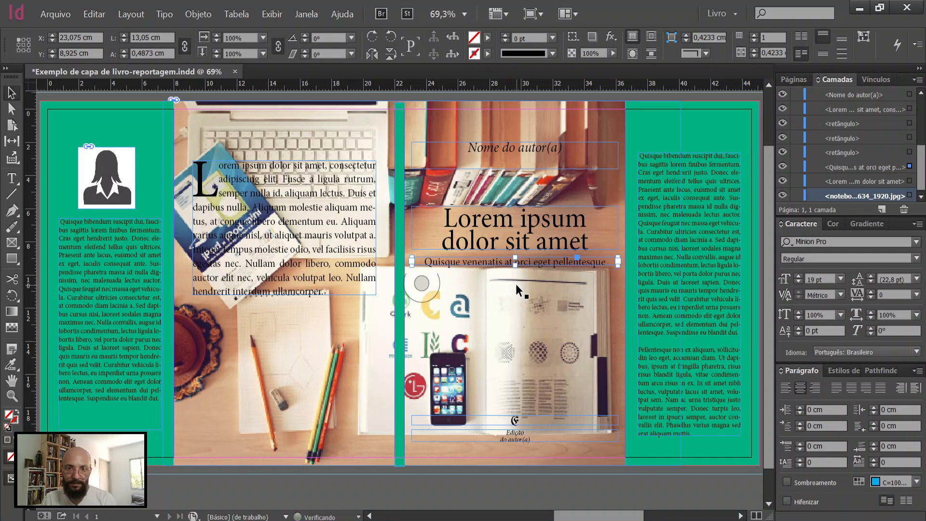
{"action": "key", "text": "Up"}
{"action": "key", "text": "Up"}
{"action": "key", "text": "Up"}
{"action": "key", "text": "Up"}
{"action": "key", "text": "Up"}
{"action": "key", "text": "Up"}
{"action": "key", "text": "Up"}
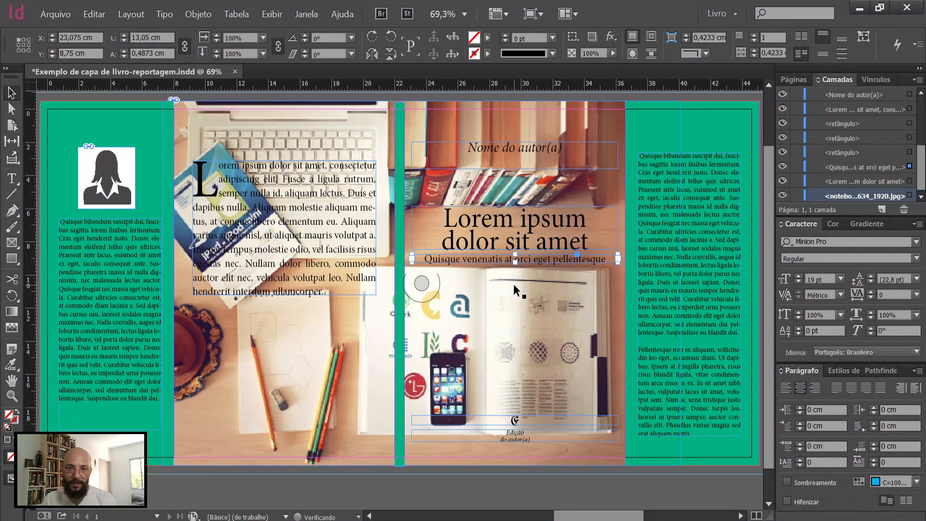
Step: Draw a rectangle about 12.8 × 9.2 cm around the back-cover text and fill it with white
{"action": "left_click", "coordinate": [527, 157]}
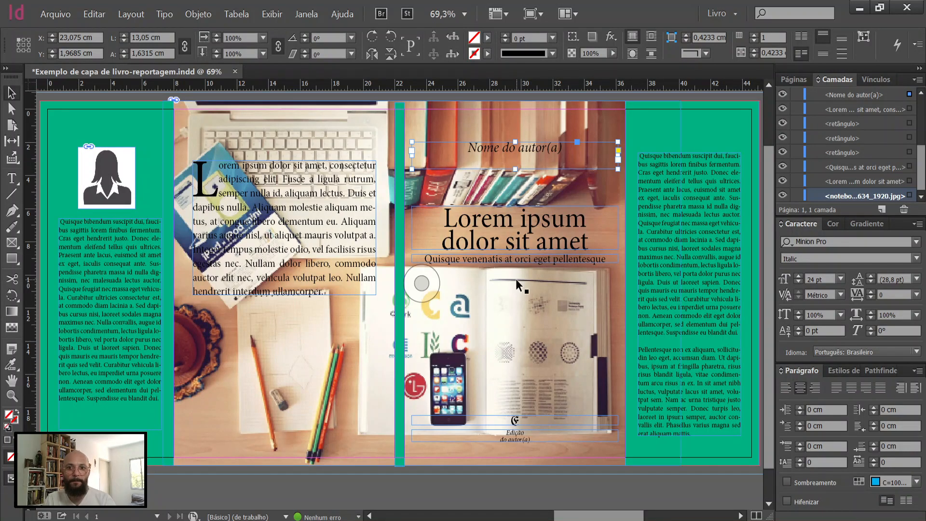
{"action": "left_click", "coordinate": [305, 270]}
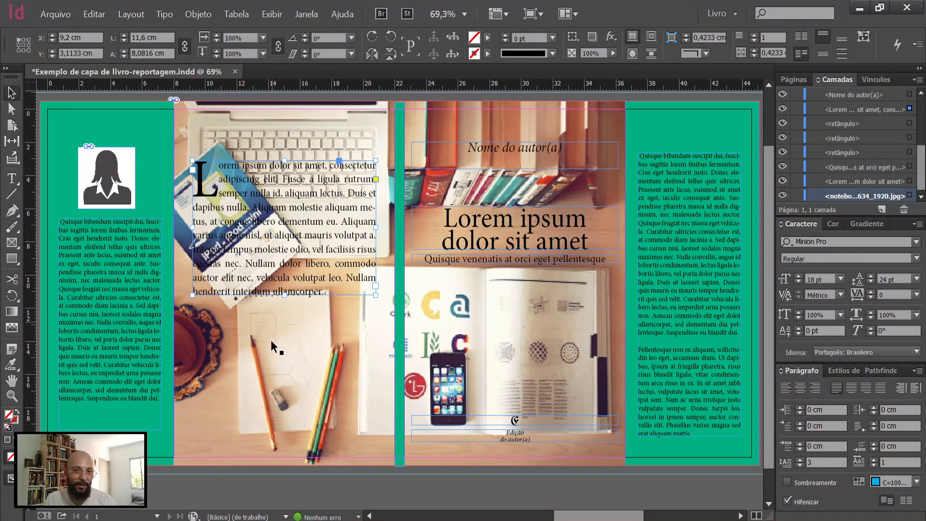
{"action": "left_click", "coordinate": [15, 259]}
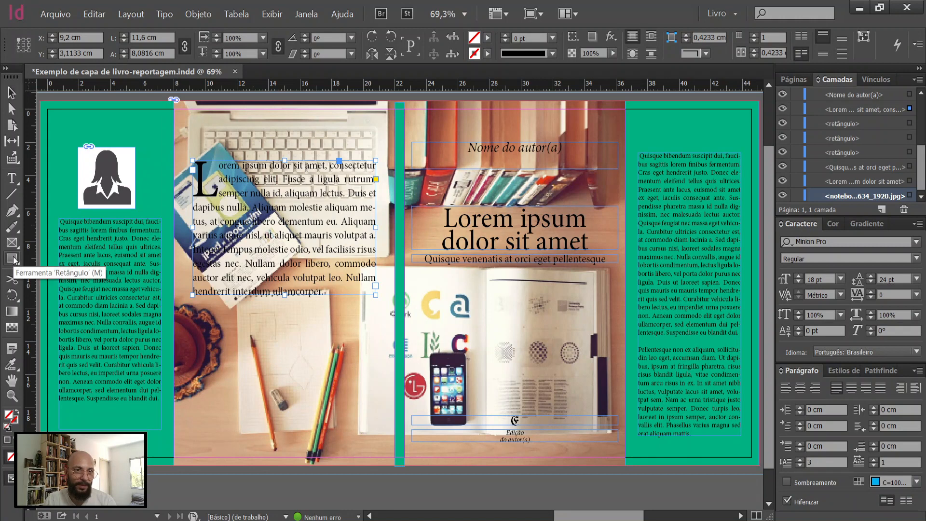
{"action": "left_click_drag", "start_coordinate": [182, 151], "coordinate": [384, 307]}
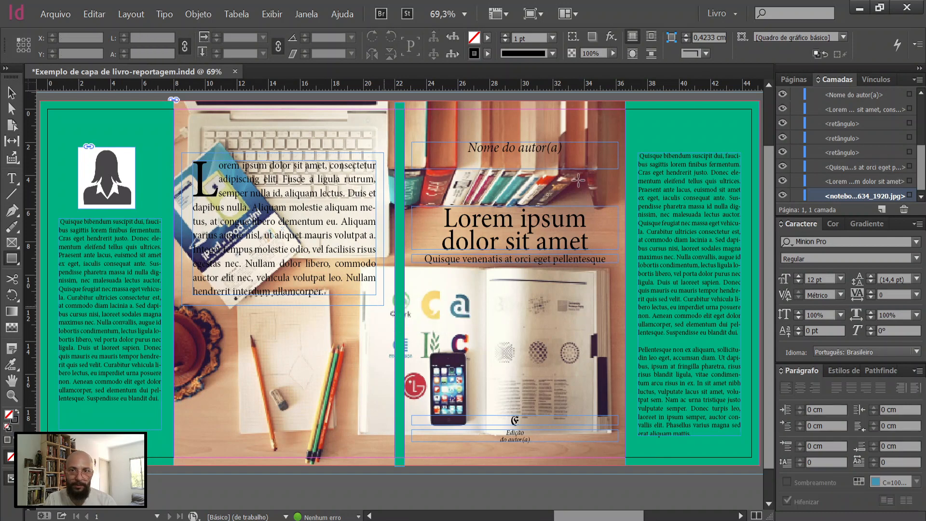
{"action": "left_click", "coordinate": [833, 225]}
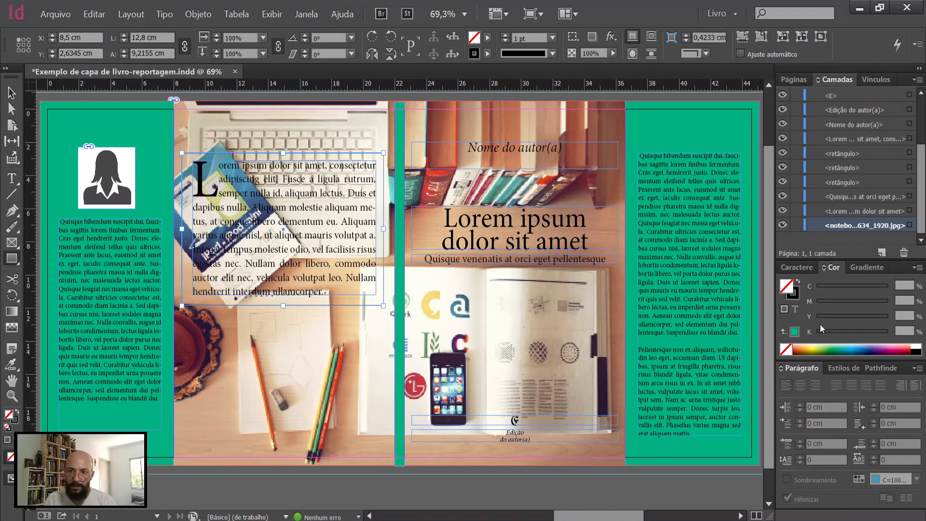
{"action": "left_click", "coordinate": [917, 346]}
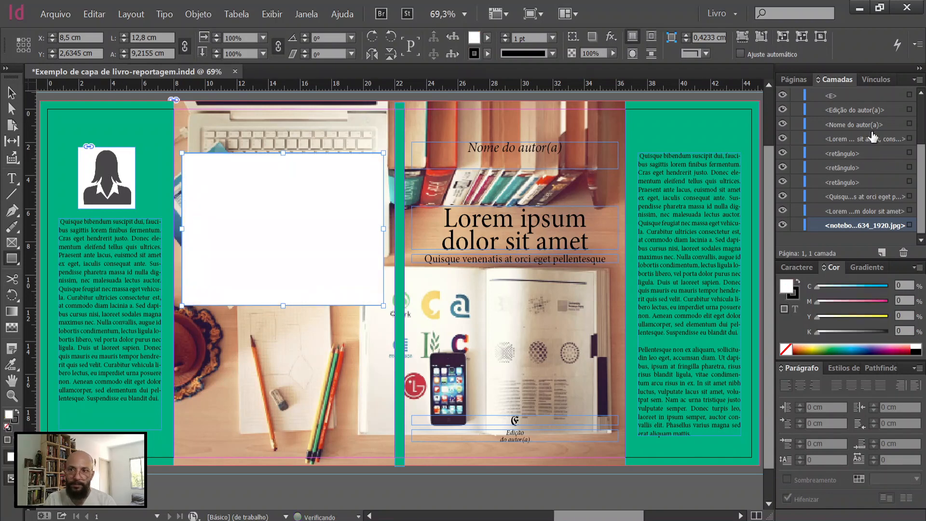
Step: Move the white rectangle down the stacking order to just above the desk photo, behind the back-cover text
{"action": "scroll", "coordinate": [850, 181], "scroll_direction": "up", "scroll_amount": 3}
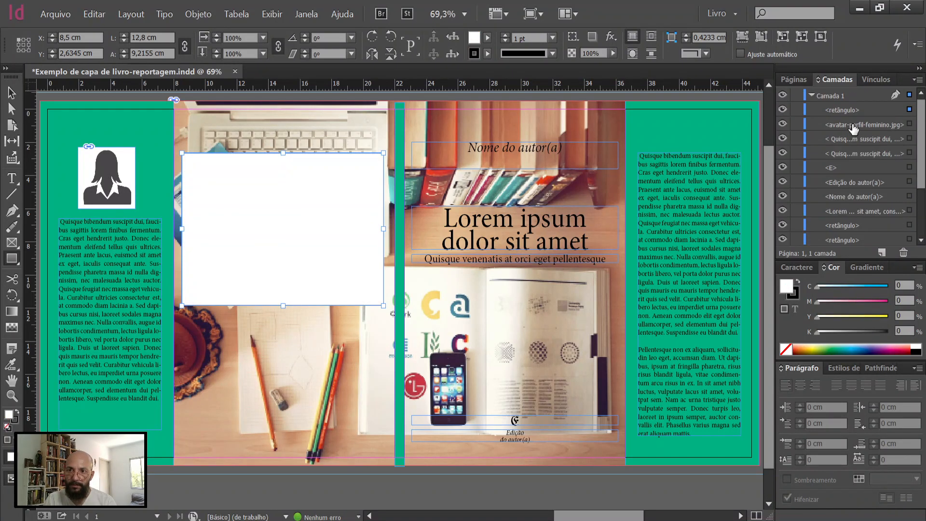
{"action": "scroll", "coordinate": [851, 239], "scroll_direction": "down", "scroll_amount": 3}
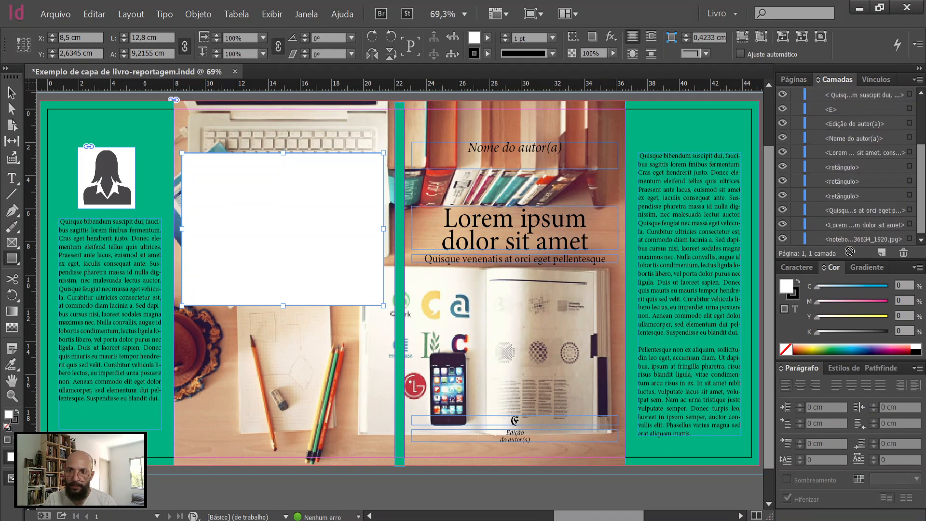
{"action": "left_click_drag", "start_coordinate": [848, 253], "coordinate": [846, 226]}
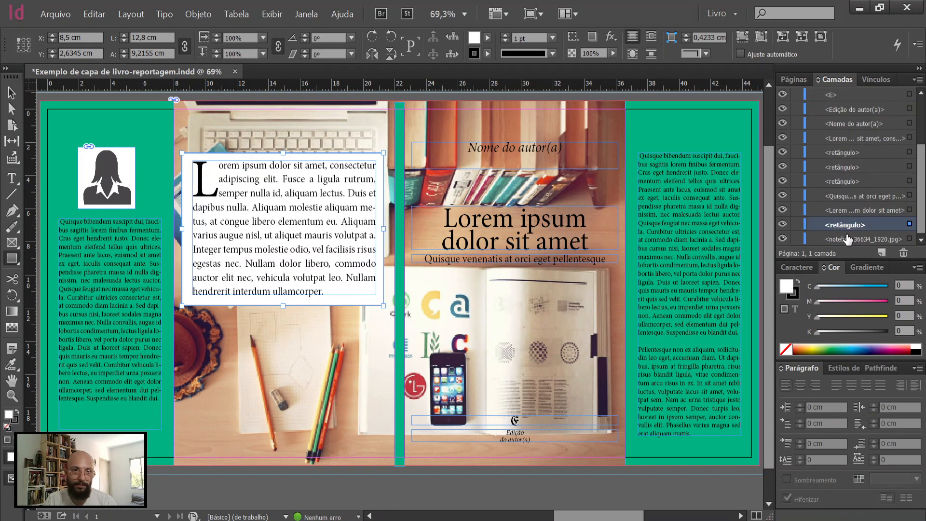
Step: Set the white rectangle's opacity to 80% and preview the whole cover full screen
{"action": "left_click", "coordinate": [12, 93]}
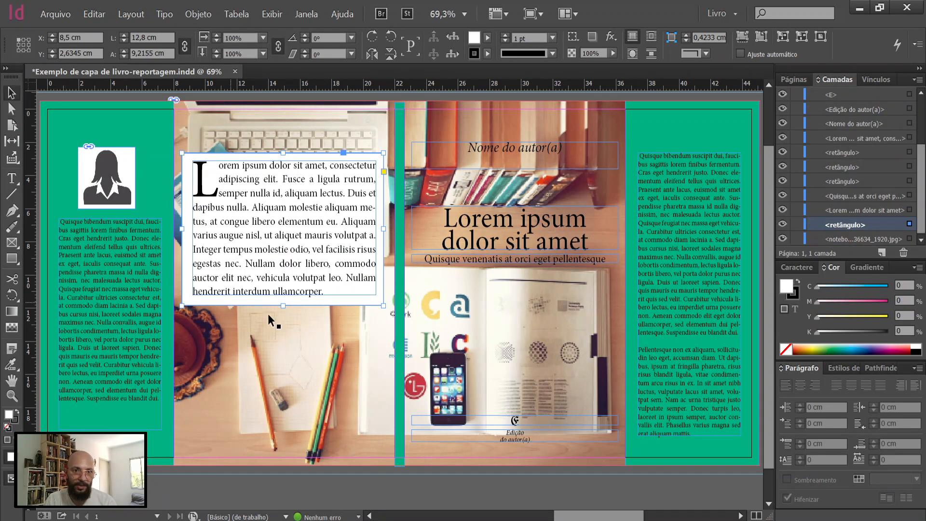
{"action": "left_click", "coordinate": [586, 52]}
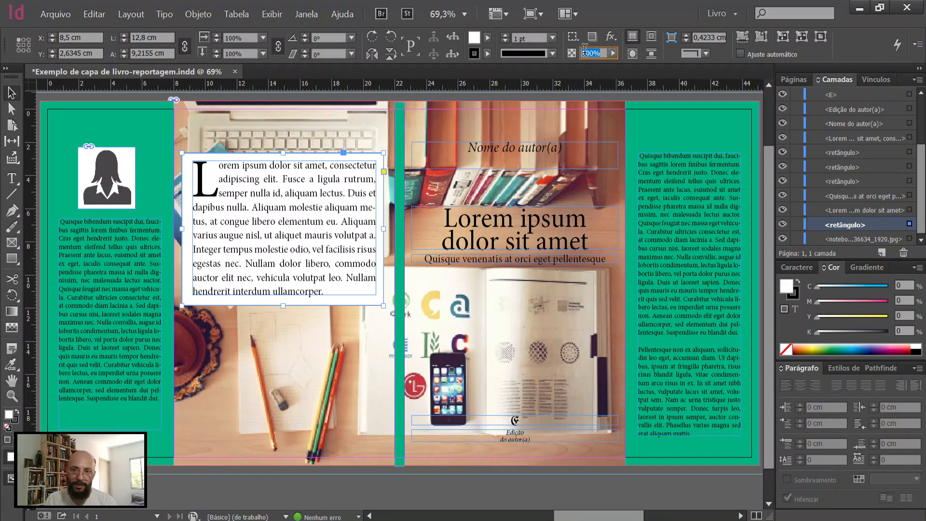
{"action": "type", "text": "80"}
{"action": "key", "text": "Return"}
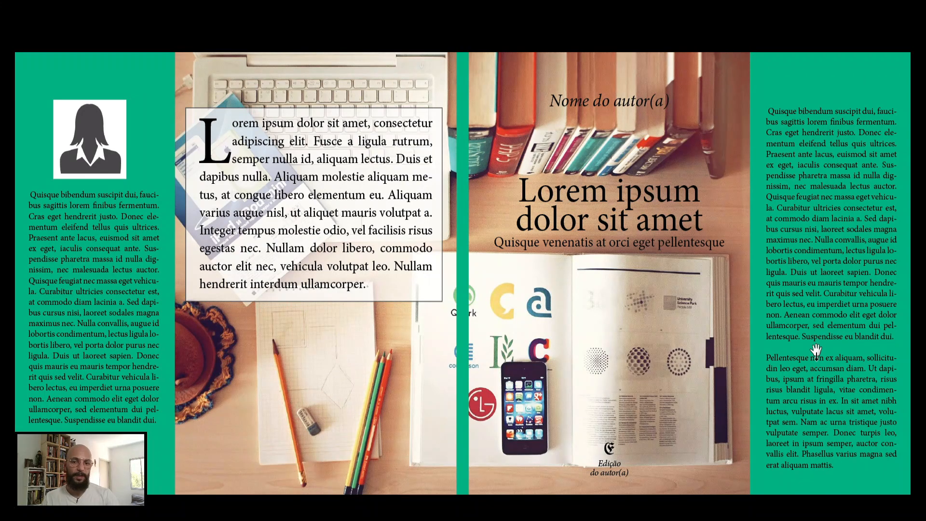
{"action": "key", "text": "Escape"}
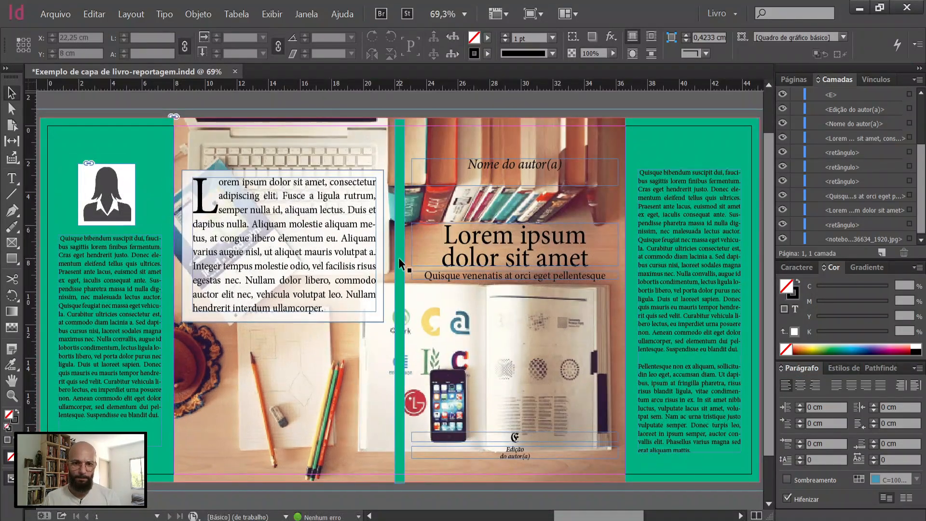
Step: Place a copy of the author-name placeholder, rotated 90° counterclockwise, on the spine in a frame about 0.53 cm high
{"action": "left_click", "coordinate": [398, 257]}
{"action": "left_click", "coordinate": [516, 170]}
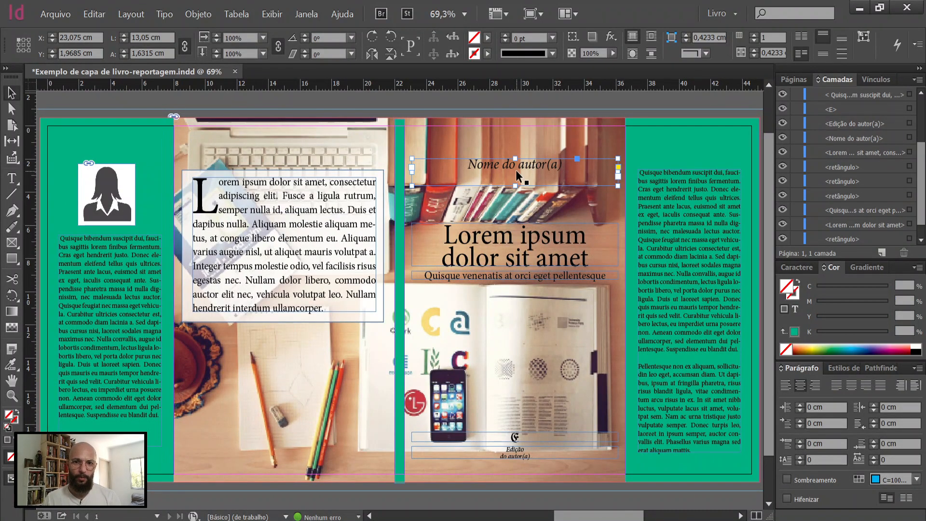
{"action": "key", "text": "ctrl+v"}
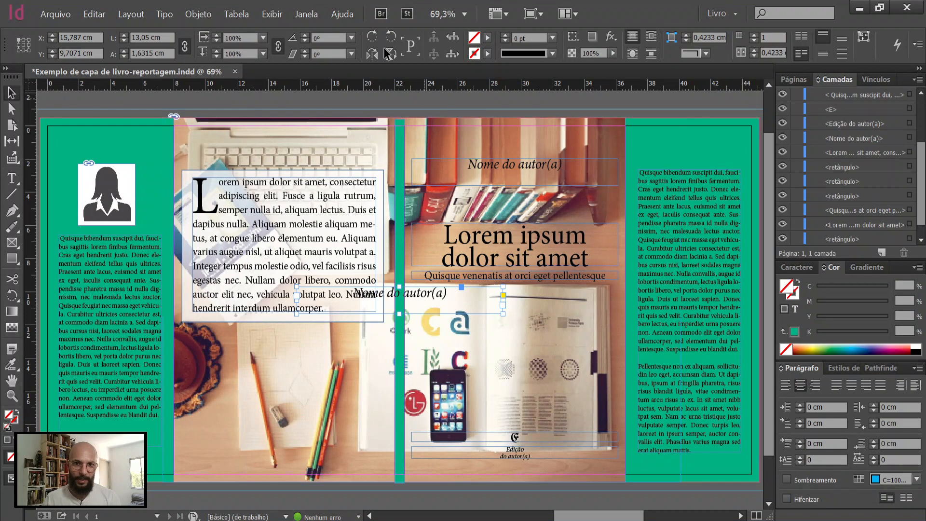
{"action": "left_click", "coordinate": [392, 37]}
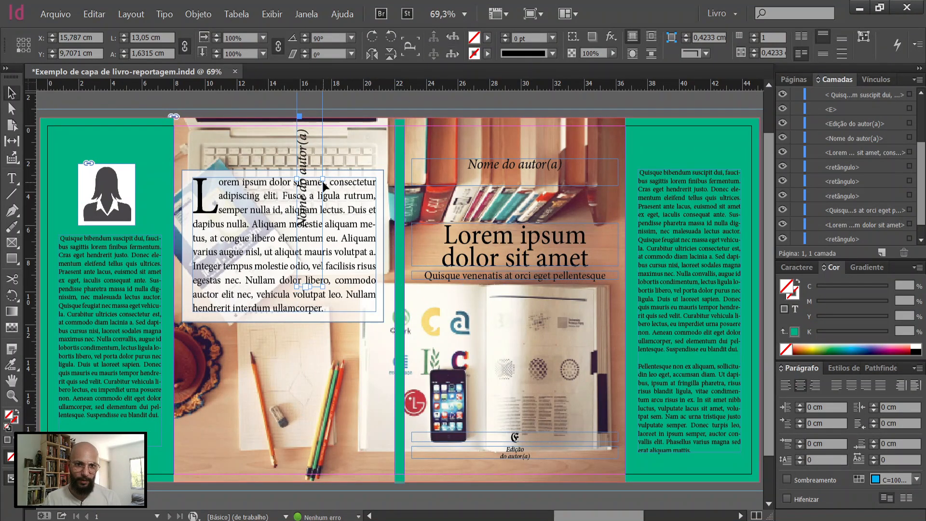
{"action": "left_click_drag", "start_coordinate": [300, 204], "coordinate": [404, 234]}
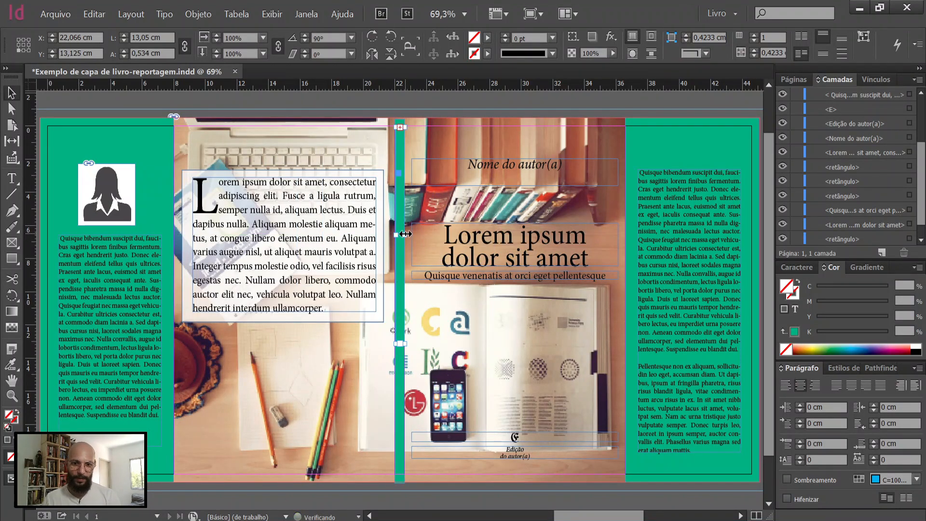
Step: Set the spine's author-name placeholder to 12 pt with centred alignment and move it toward the upper end of the spine
{"action": "left_click", "coordinate": [801, 268]}
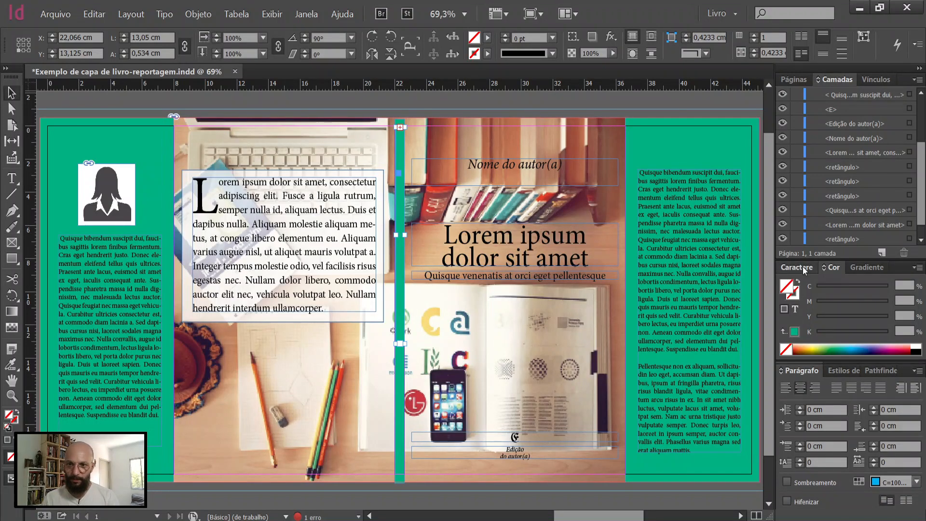
{"action": "left_click", "coordinate": [841, 280]}
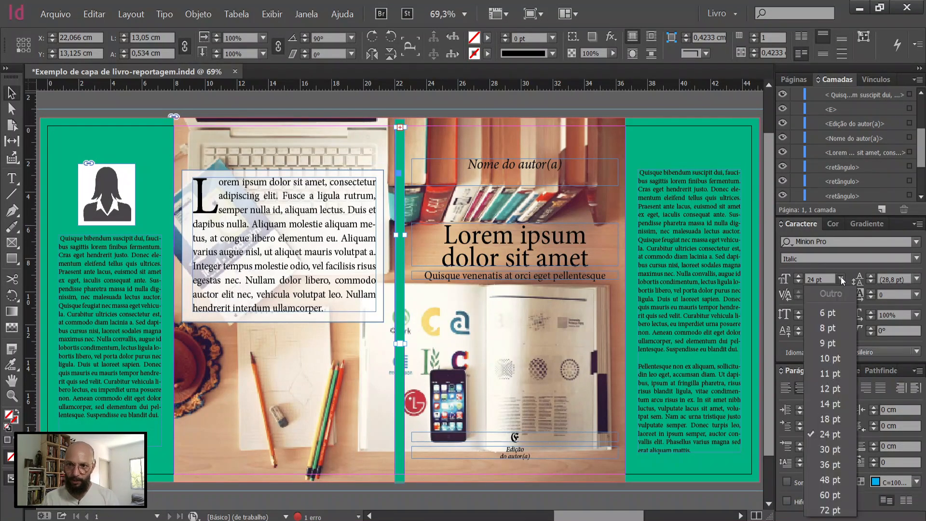
{"action": "left_click", "coordinate": [830, 392]}
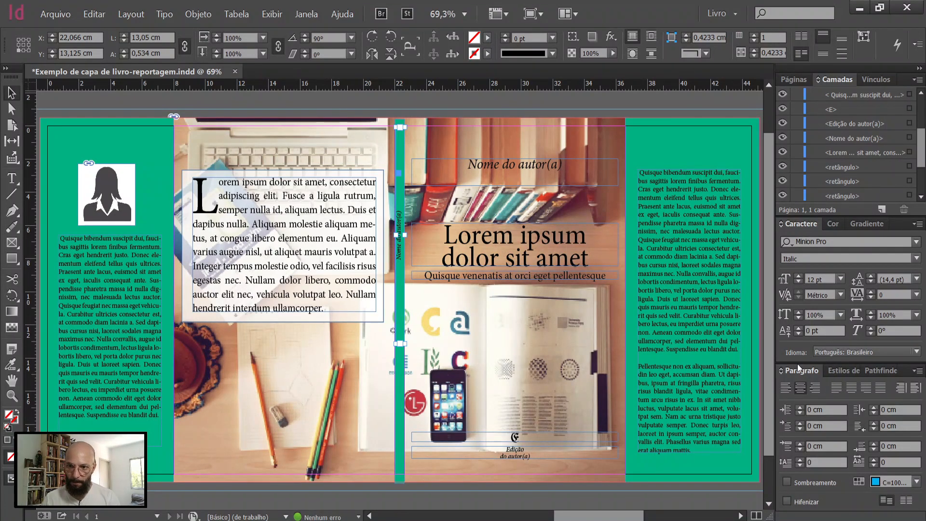
{"action": "left_click", "coordinate": [786, 389]}
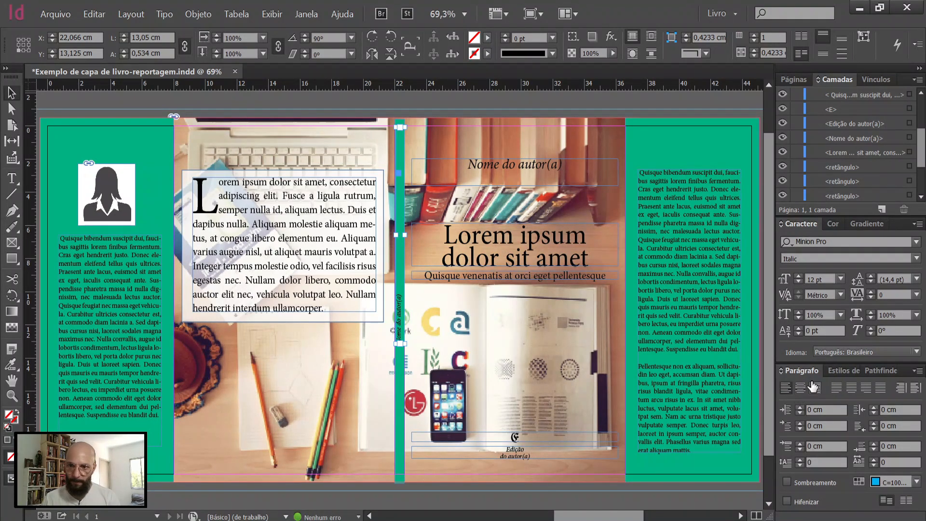
{"action": "left_click", "coordinate": [800, 388]}
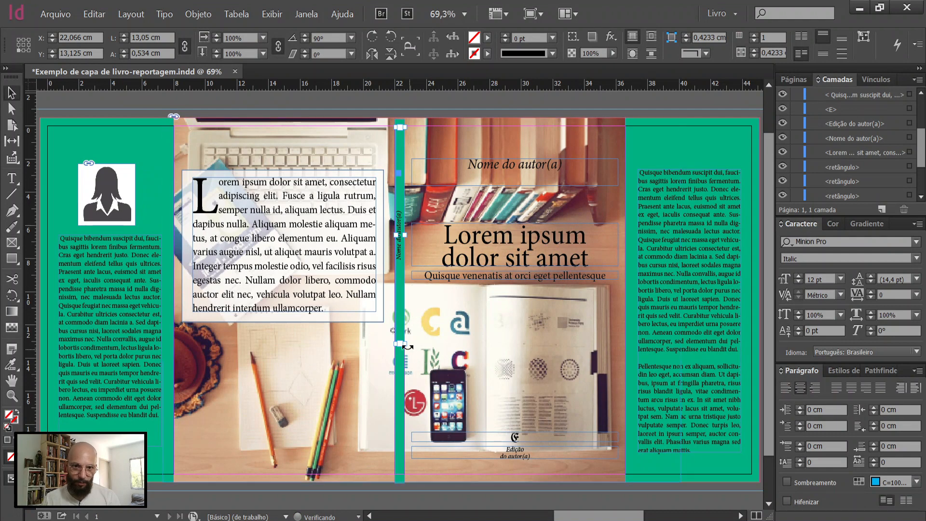
{"action": "left_click_drag", "start_coordinate": [411, 295], "coordinate": [405, 251]}
Step: Place a 14 pt copy of the title, rotated 90° counterclockwise, on the lower half of the spine in a frame about 0.58 cm high
{"action": "left_click", "coordinate": [488, 241]}
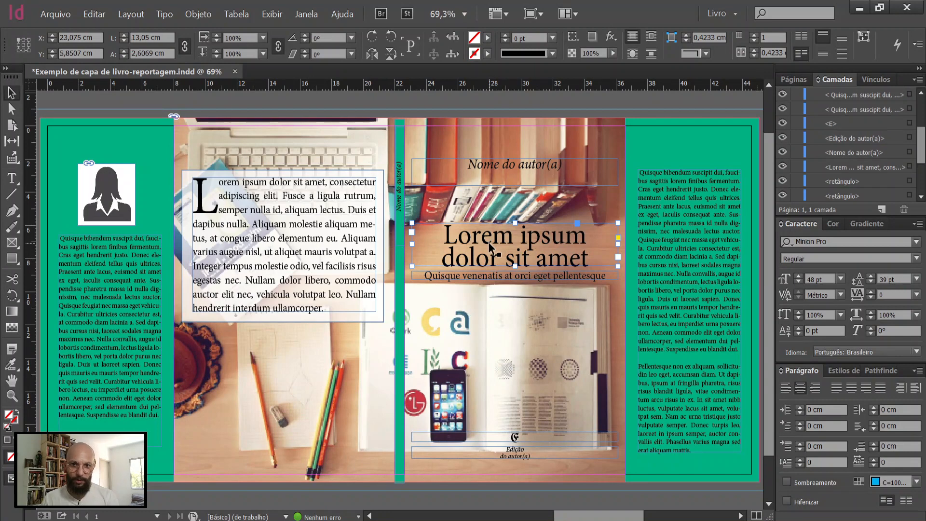
{"action": "key", "text": "ctrl+v"}
{"action": "left_click", "coordinate": [389, 37]}
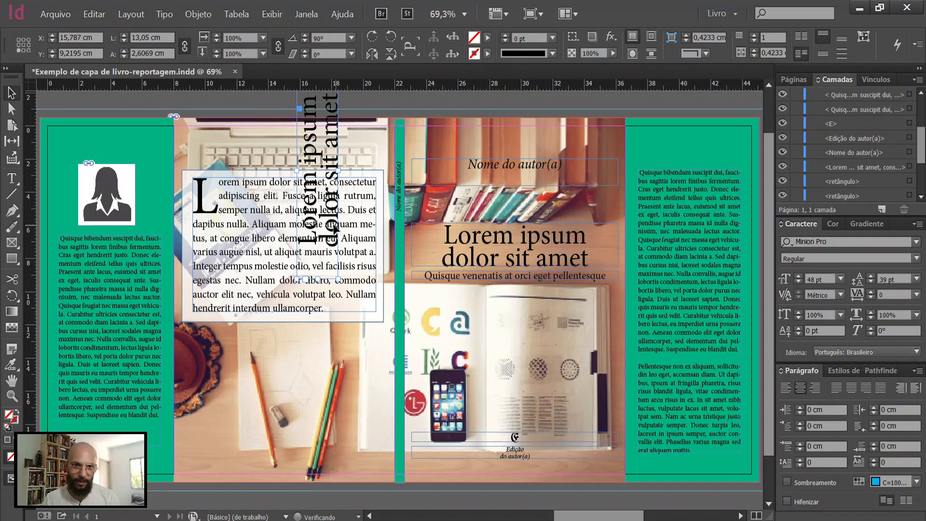
{"action": "left_click", "coordinate": [841, 278]}
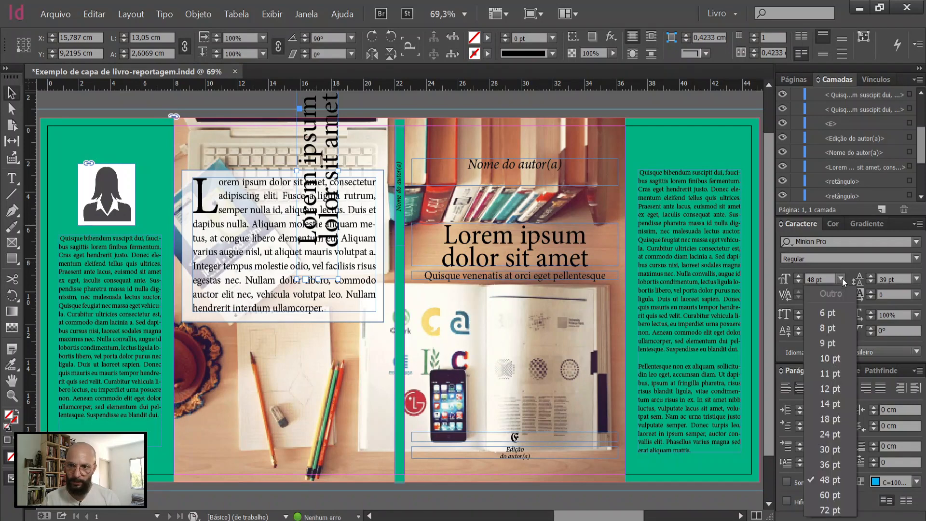
{"action": "left_click", "coordinate": [831, 404]}
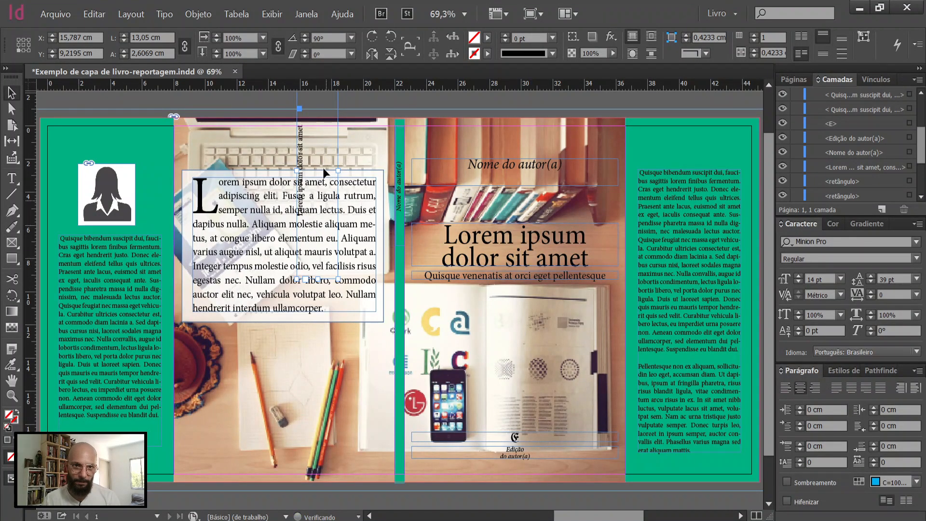
{"action": "left_click_drag", "start_coordinate": [305, 195], "coordinate": [405, 351]}
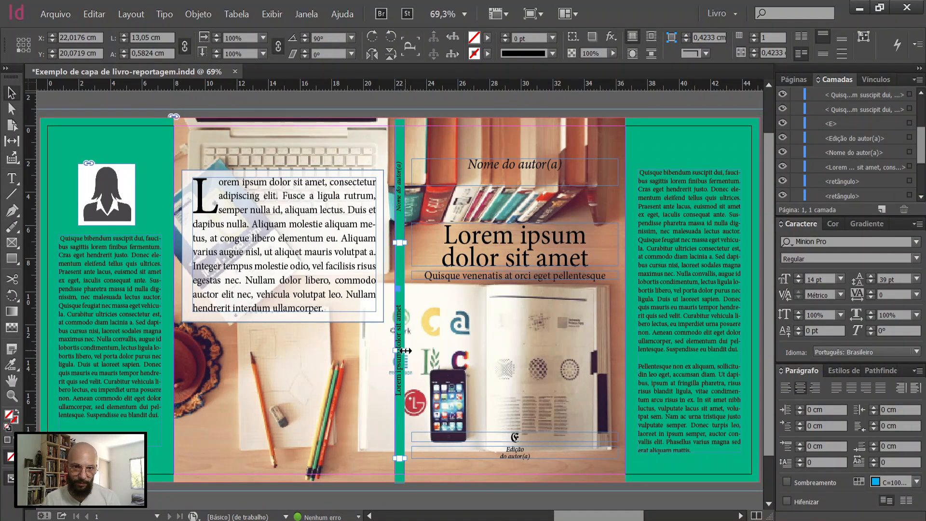
Step: Place a copy of the front cover's 22 pt blackletter E emblem at the foot of the spine
{"action": "left_click", "coordinate": [526, 437]}
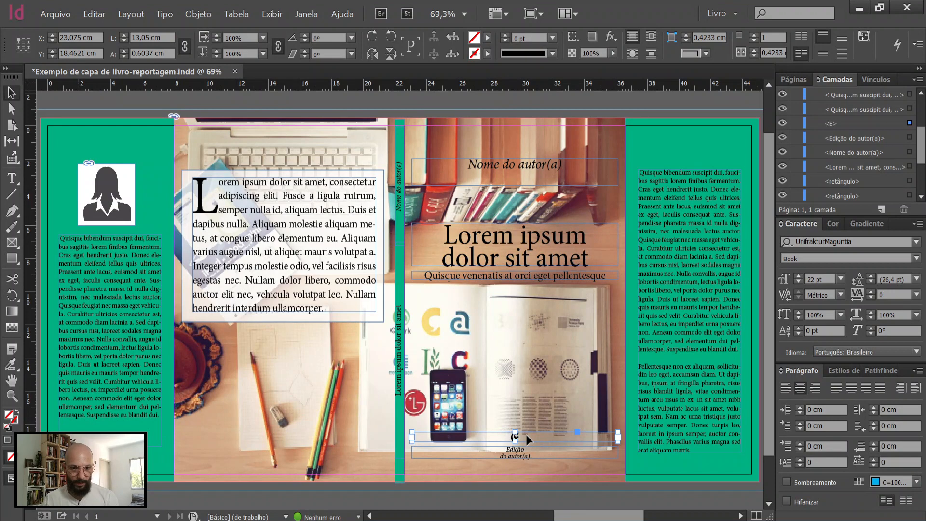
{"action": "key", "text": "ctrl+v"}
{"action": "left_click_drag", "start_coordinate": [429, 298], "coordinate": [430, 452]}
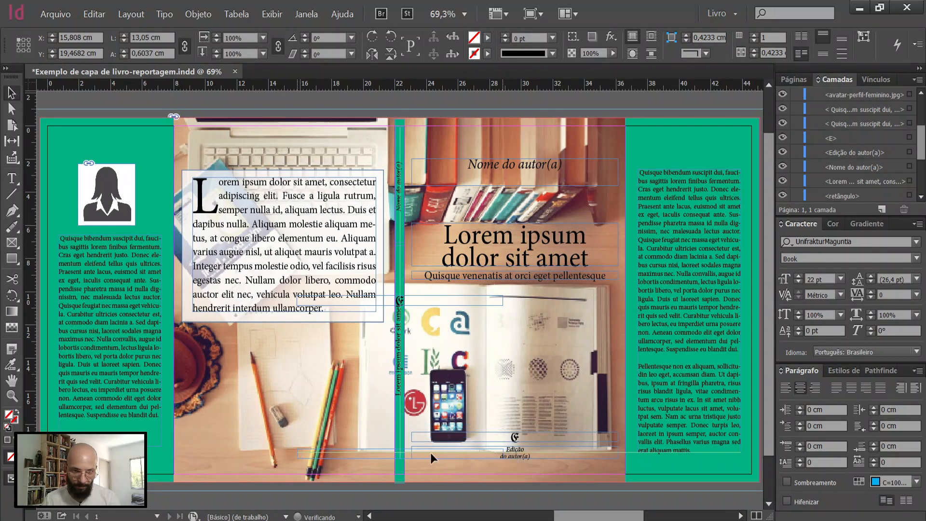
{"action": "left_click", "coordinate": [450, 494]}
Step: Set the baseline shift of the spine's title to -1 pt and of its author-name placeholder to -2 pt
{"action": "left_click", "coordinate": [400, 400]}
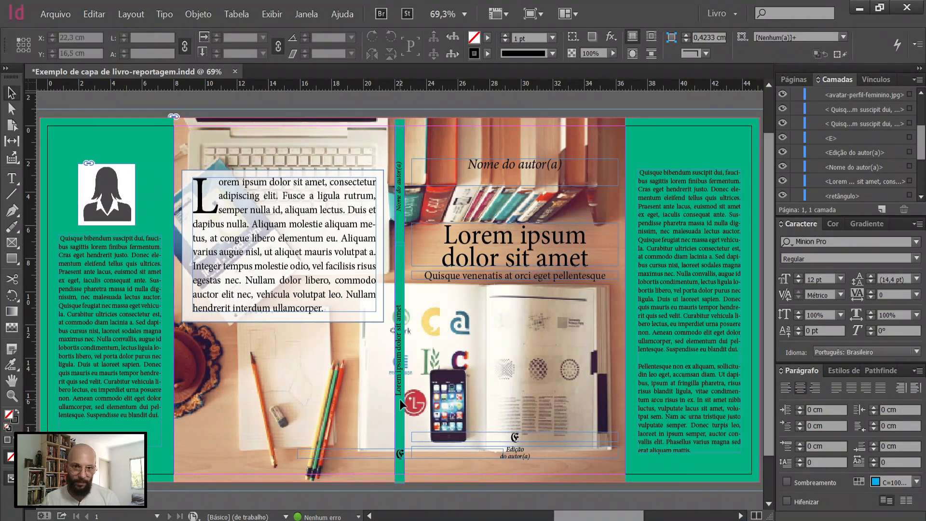
{"action": "left_click", "coordinate": [797, 334]}
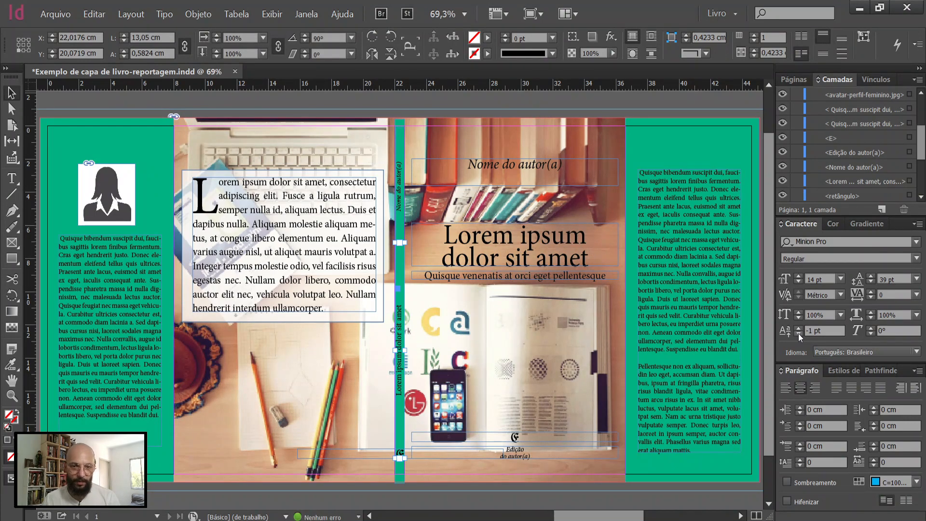
{"action": "left_click", "coordinate": [400, 213]}
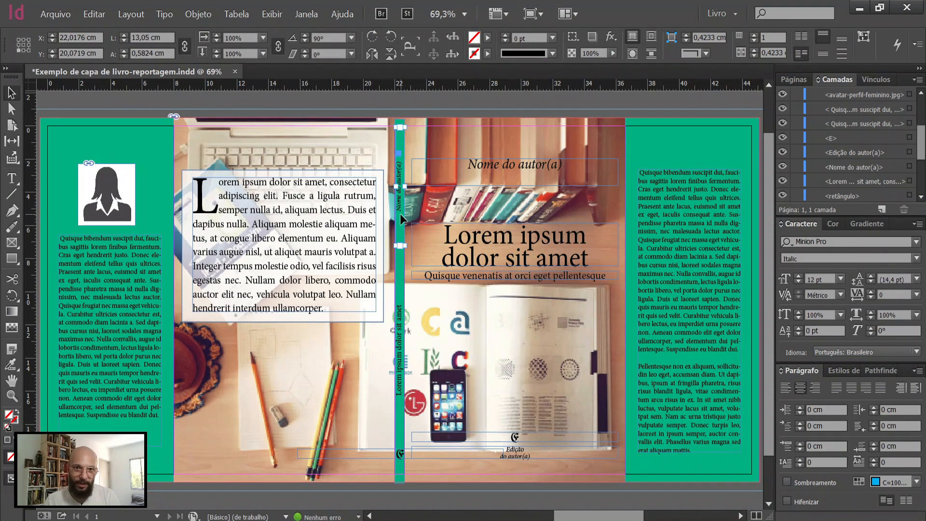
{"action": "left_click", "coordinate": [798, 334]}
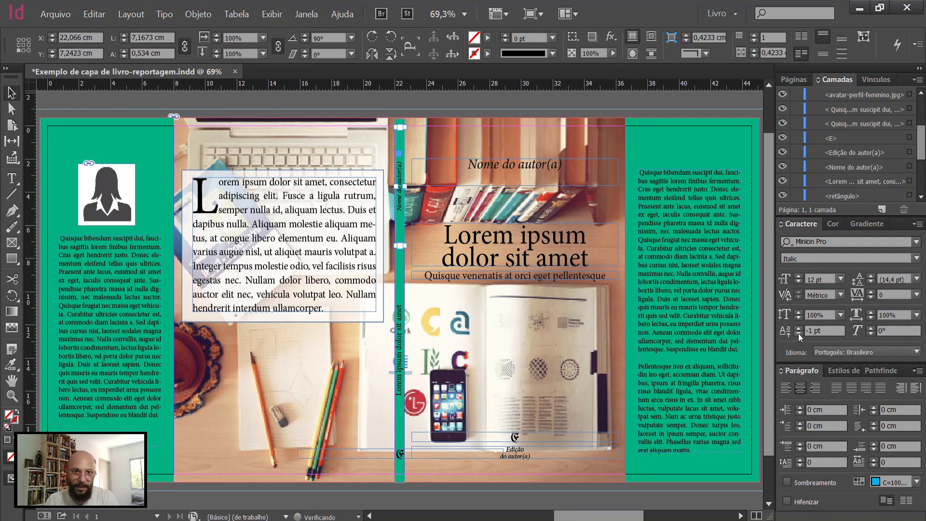
{"action": "left_click", "coordinate": [798, 334]}
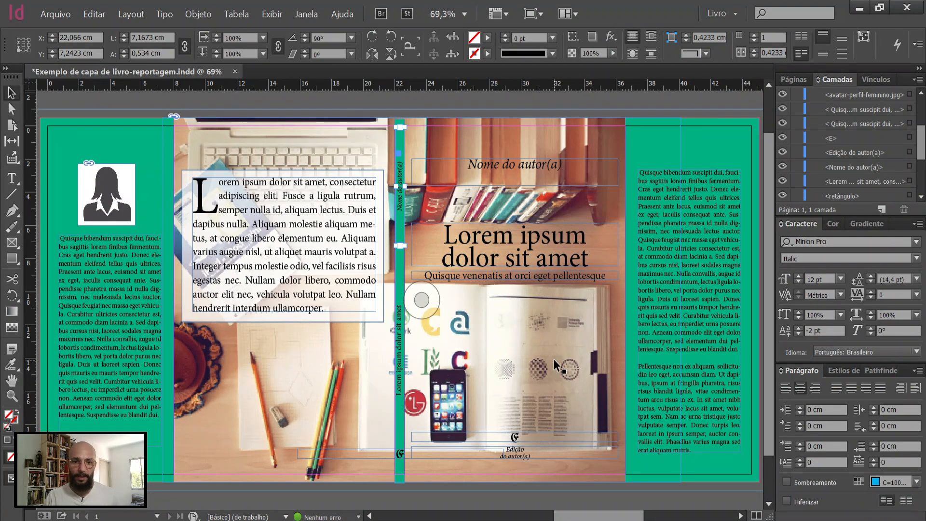
{"action": "left_click", "coordinate": [405, 505]}
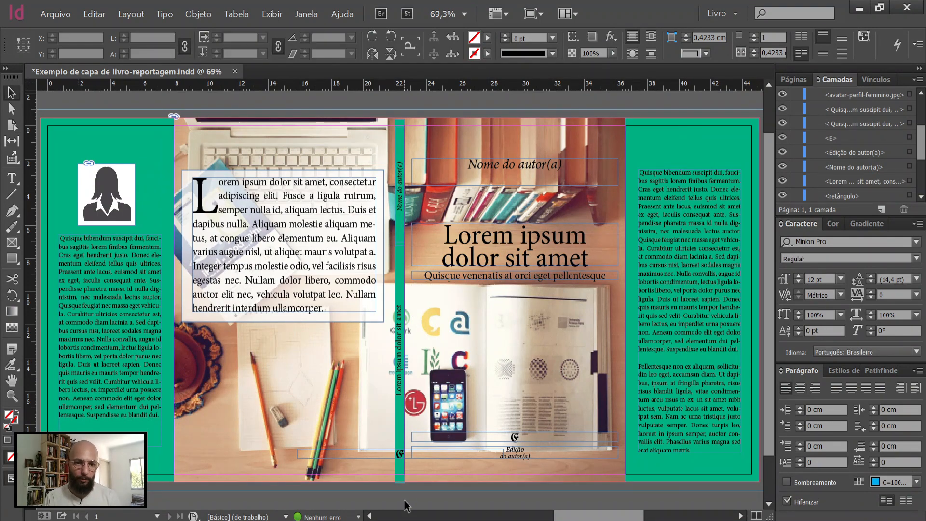
Step: Set the baseline shift of the spine's author-name placeholder to -1 pt
{"action": "left_click", "coordinate": [339, 424]}
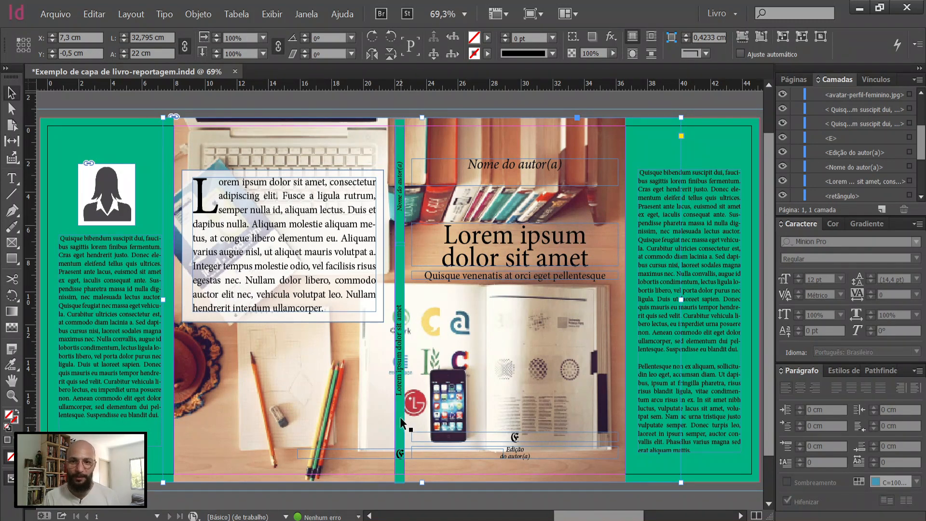
{"action": "left_click", "coordinate": [402, 237]}
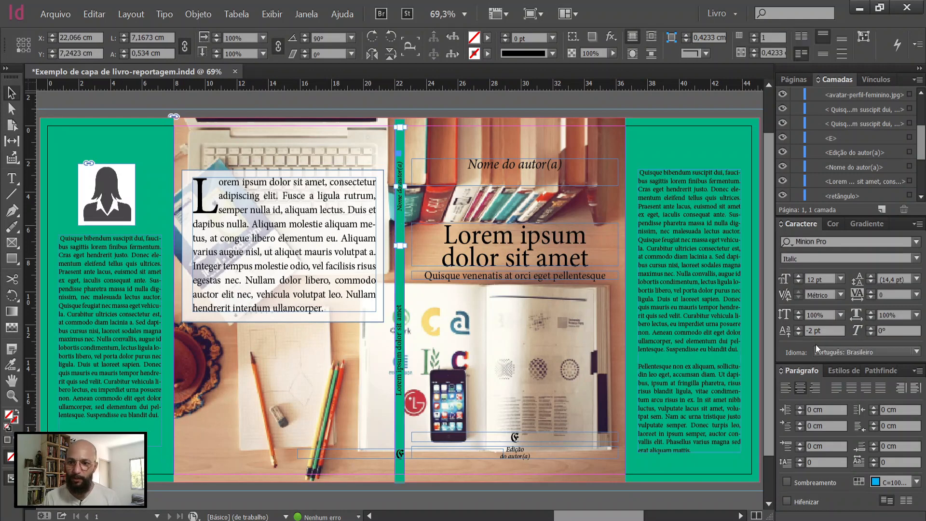
{"action": "left_click", "coordinate": [798, 329]}
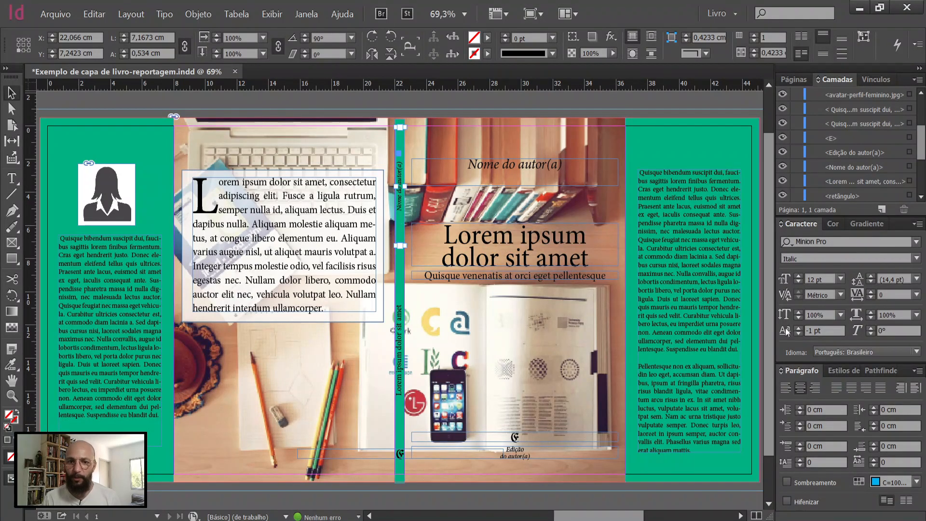
{"action": "left_click", "coordinate": [502, 98]}
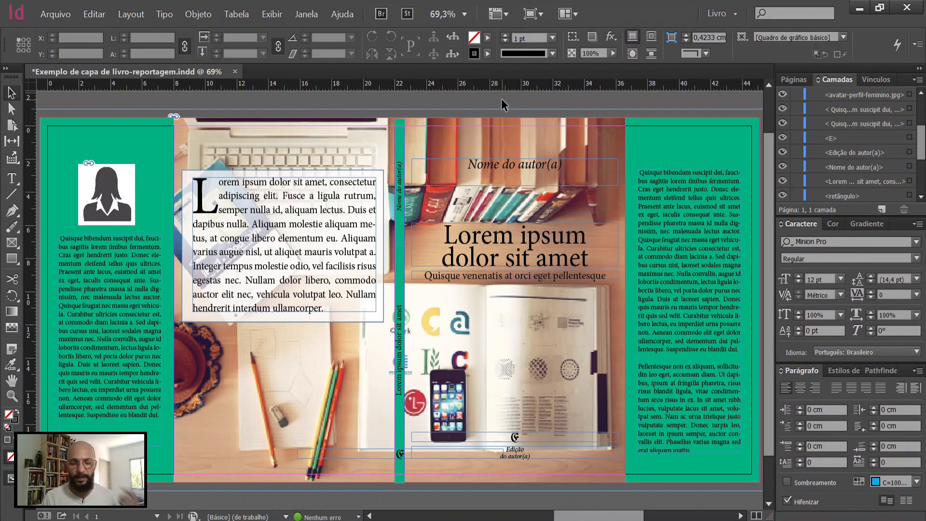
{"action": "left_click", "coordinate": [494, 143]}
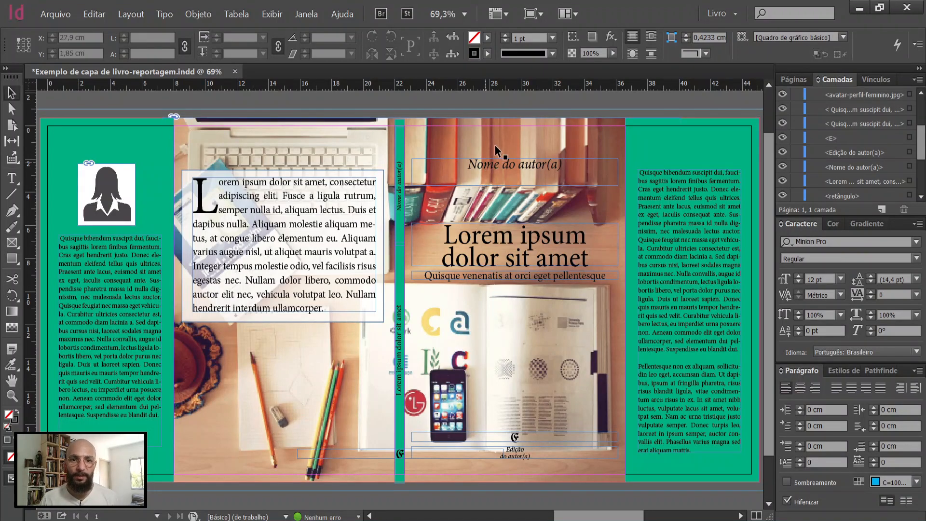
{"action": "left_click", "coordinate": [494, 145]}
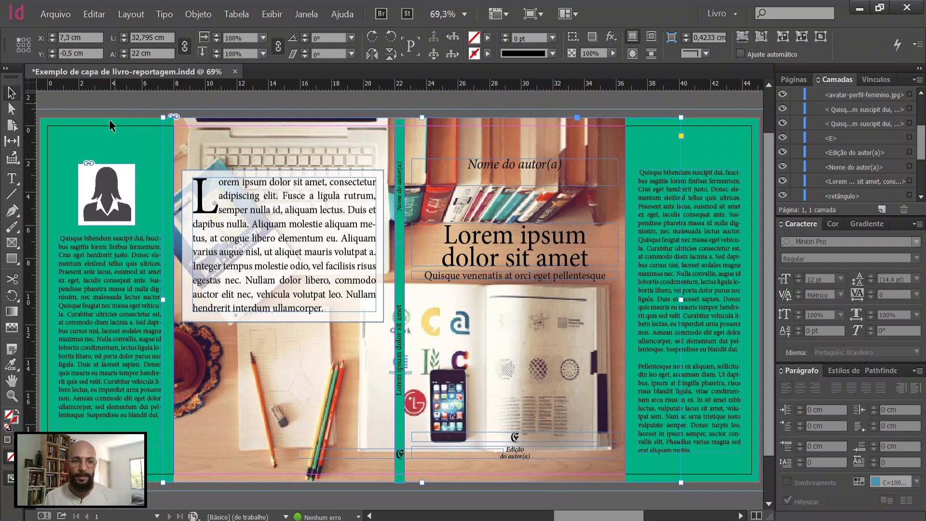
Step: Switch to the browser, examine Adobe's InDesign product page and its free-trial offer, and return to InDesign
{"action": "left_click", "coordinate": [150, 519]}
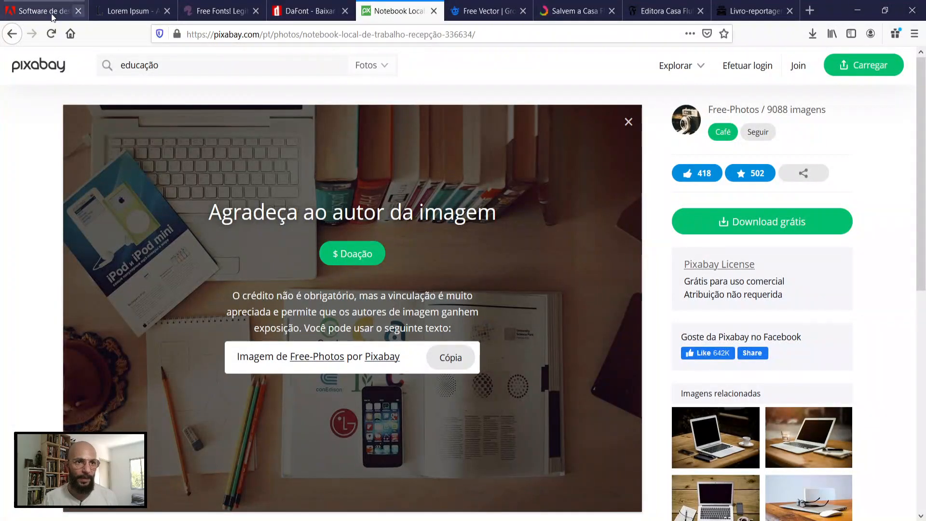
{"action": "left_click", "coordinate": [41, 15]}
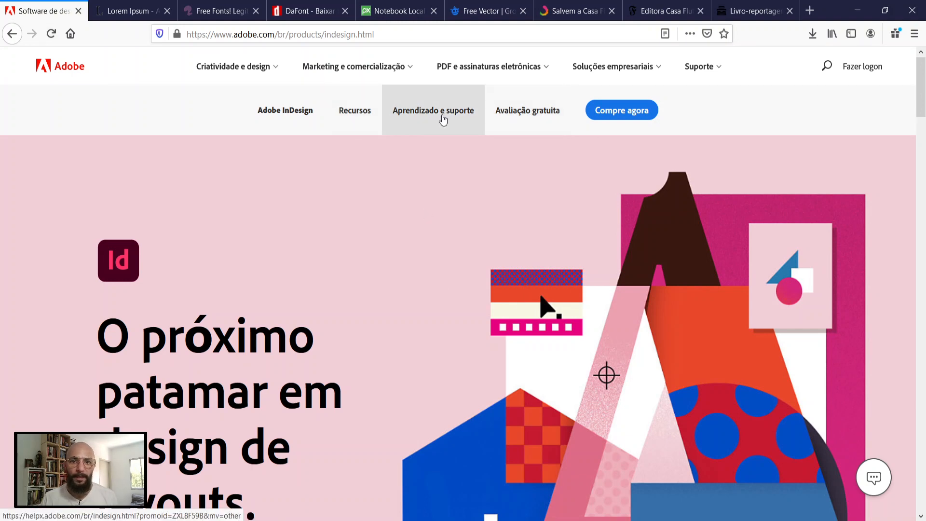
{"action": "scroll", "coordinate": [531, 174], "scroll_direction": "down", "scroll_amount": 8}
{"action": "scroll", "coordinate": [531, 173], "scroll_direction": "down", "scroll_amount": 15}
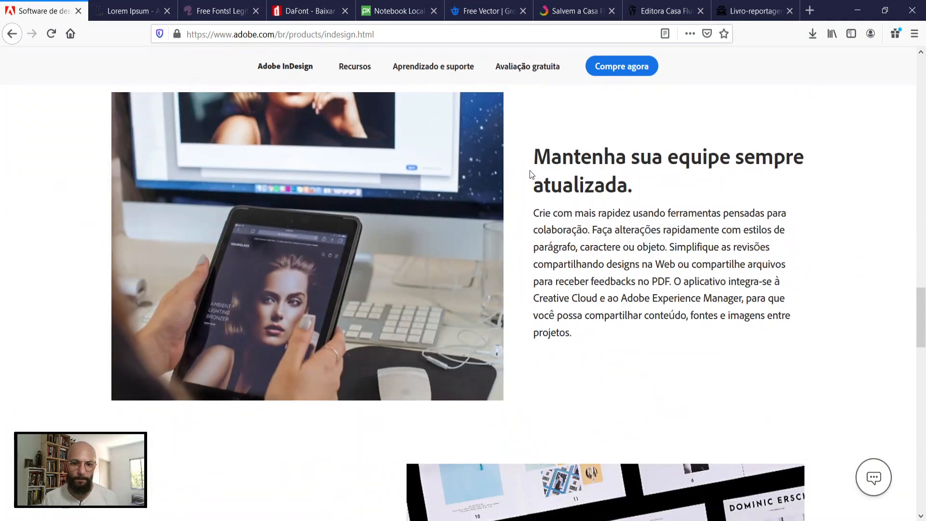
{"action": "scroll", "coordinate": [530, 173], "scroll_direction": "down", "scroll_amount": 3}
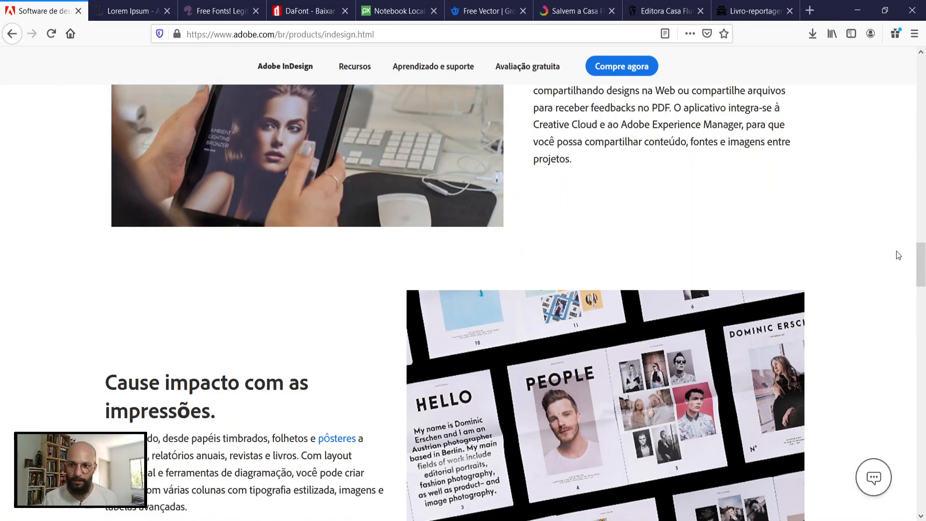
{"action": "left_click_drag", "start_coordinate": [923, 270], "coordinate": [923, 83]}
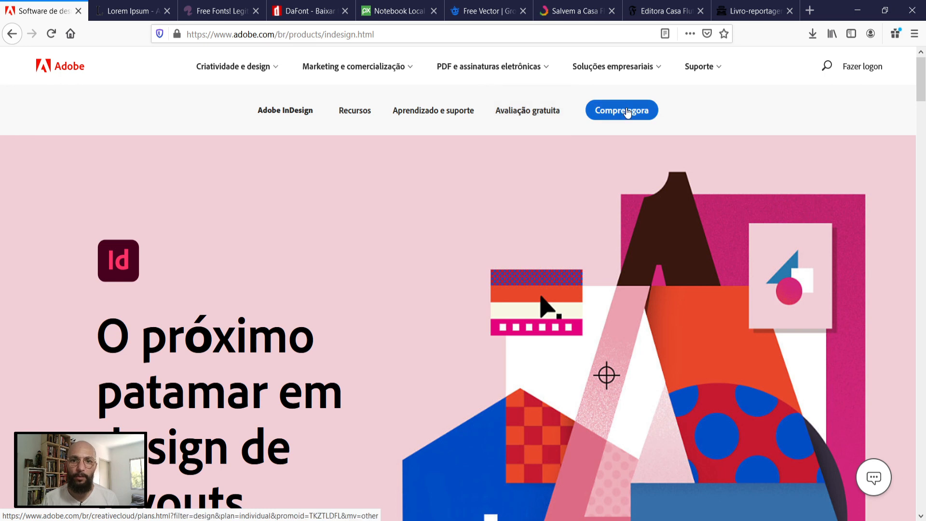
{"action": "left_click", "coordinate": [550, 110]}
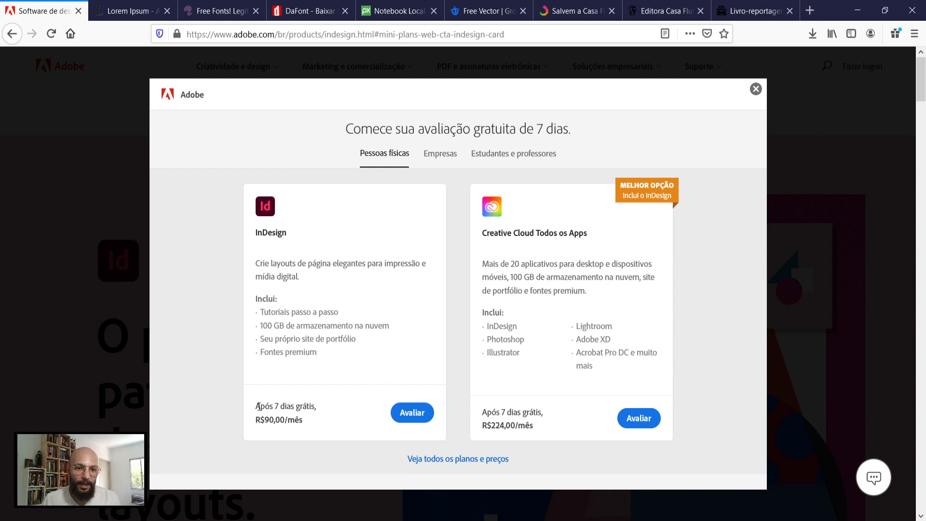
{"action": "left_click_drag", "start_coordinate": [258, 404], "coordinate": [313, 409]}
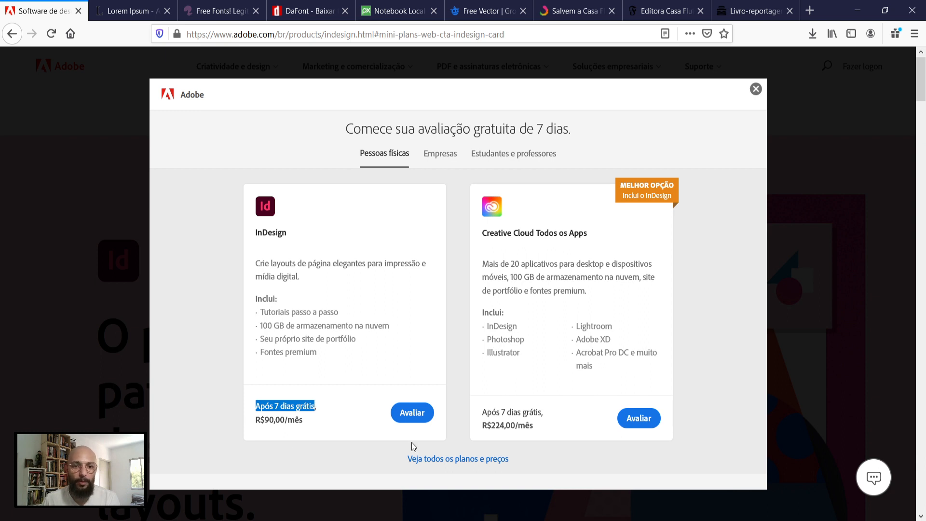
{"action": "key", "text": "alt+Tab"}
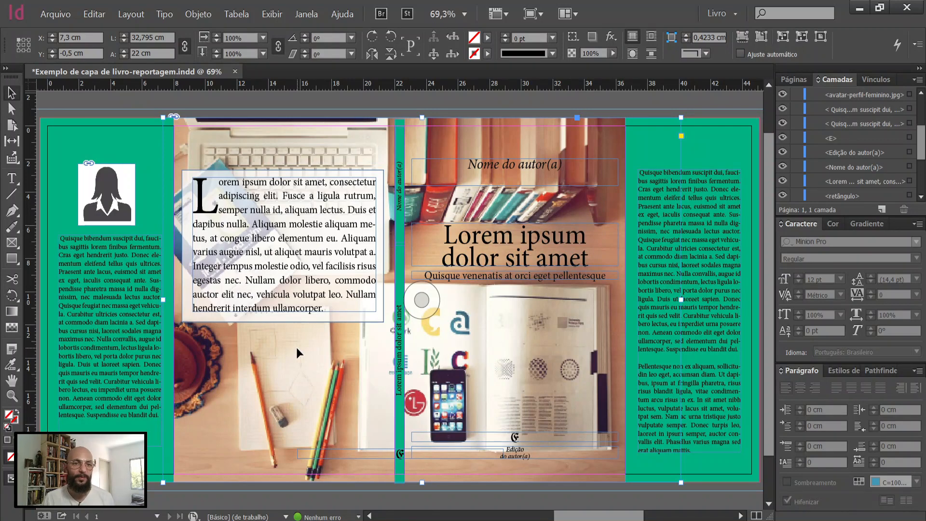
{"action": "left_click", "coordinate": [104, 331]}
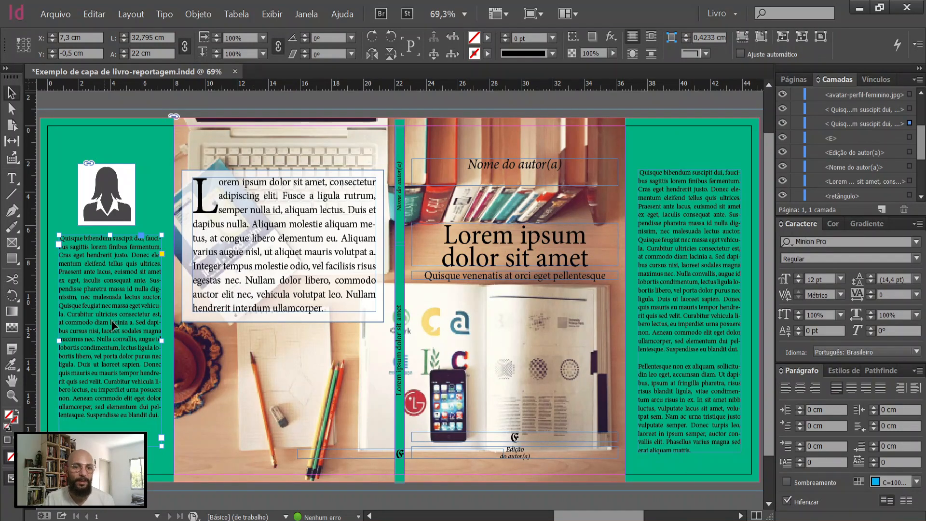
{"action": "left_click", "coordinate": [314, 268]}
{"action": "left_click", "coordinate": [533, 258]}
{"action": "left_click", "coordinate": [543, 276]}
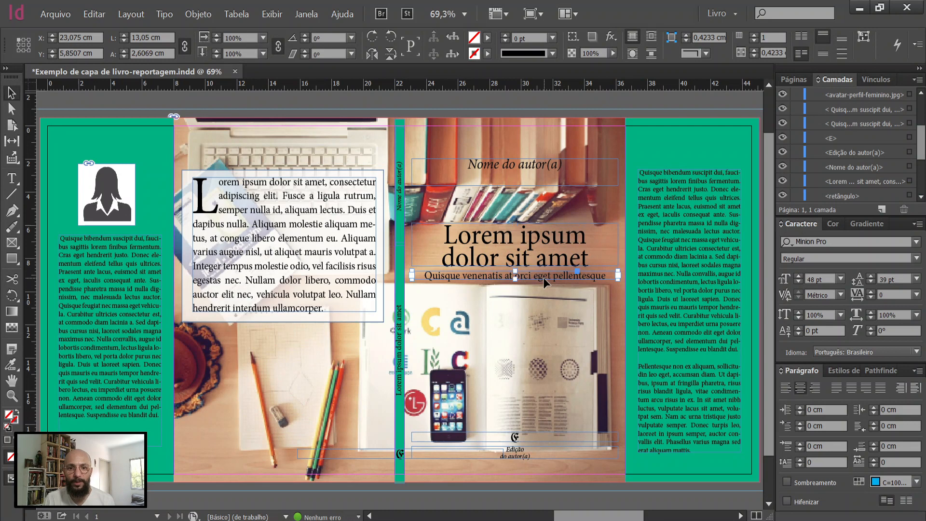
{"action": "left_click", "coordinate": [525, 176]}
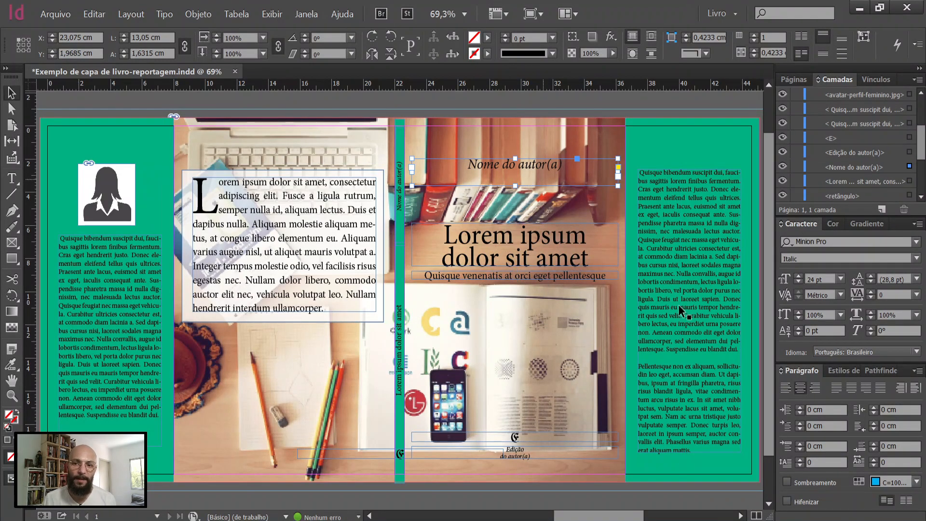
{"action": "left_click", "coordinate": [132, 315]}
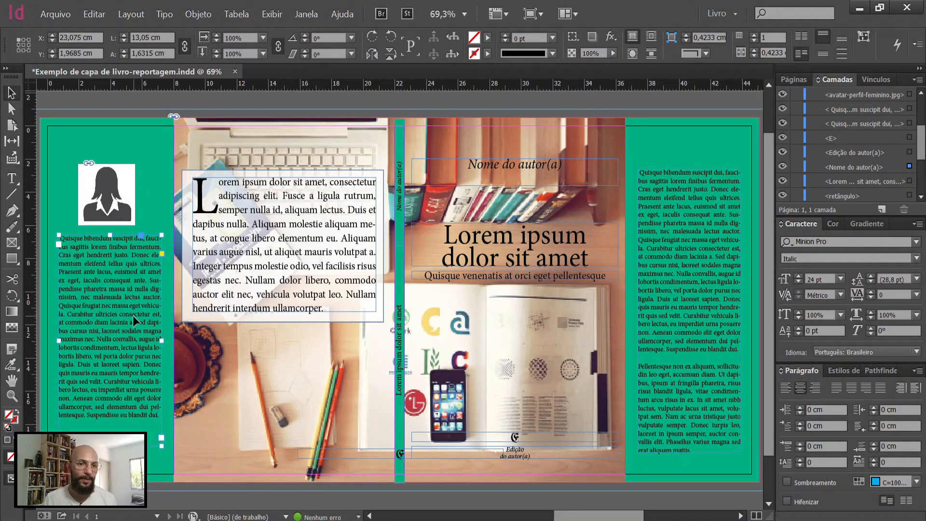
{"action": "left_click", "coordinate": [325, 282]}
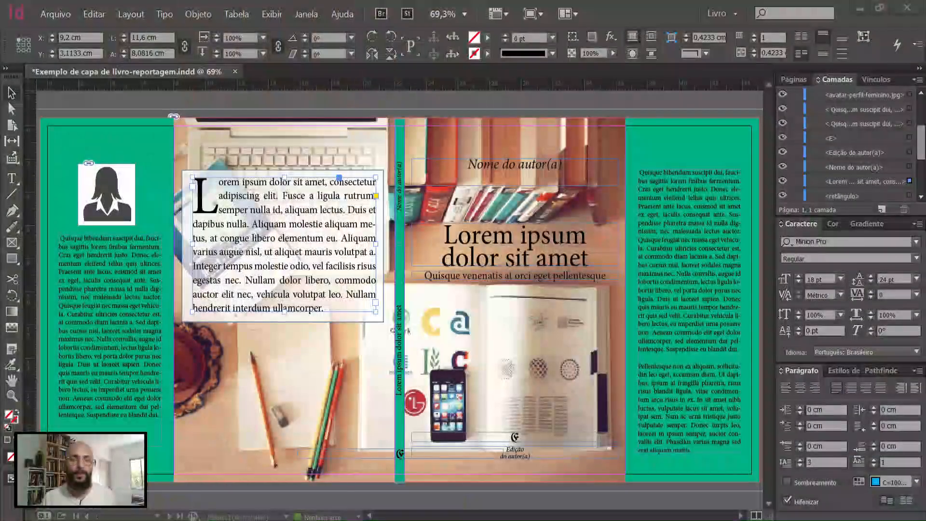
{"action": "left_click", "coordinate": [399, 354]}
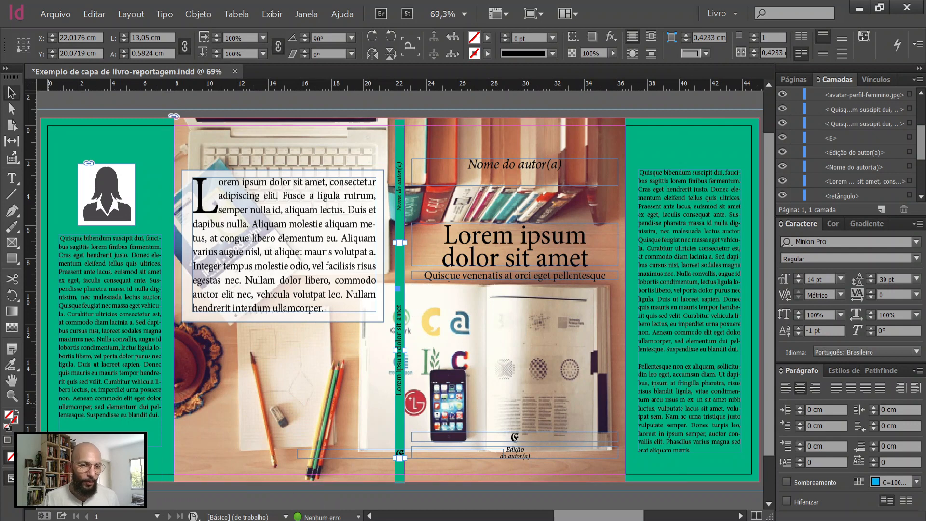
Step: Extract a colour theme from the desk photo and fill both flaps with its yellow
{"action": "left_click", "coordinate": [170, 491]}
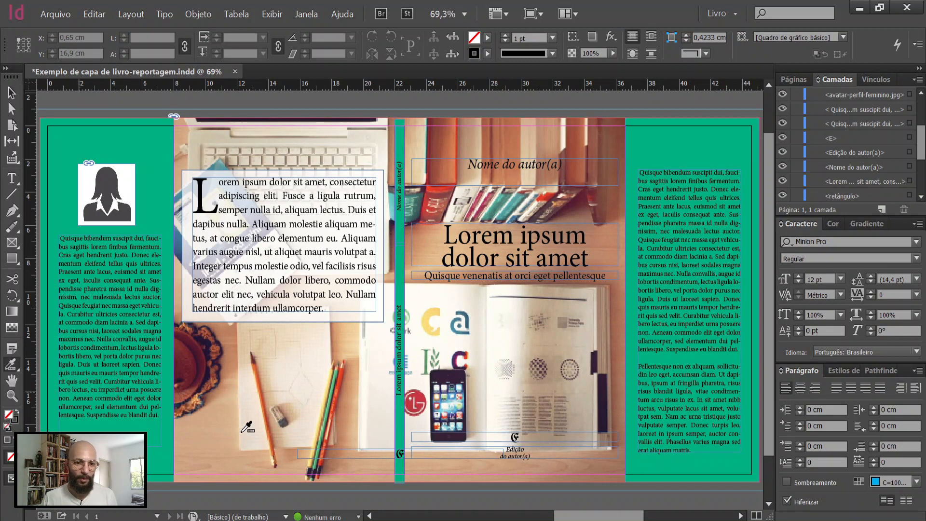
{"action": "left_click", "coordinate": [13, 368]}
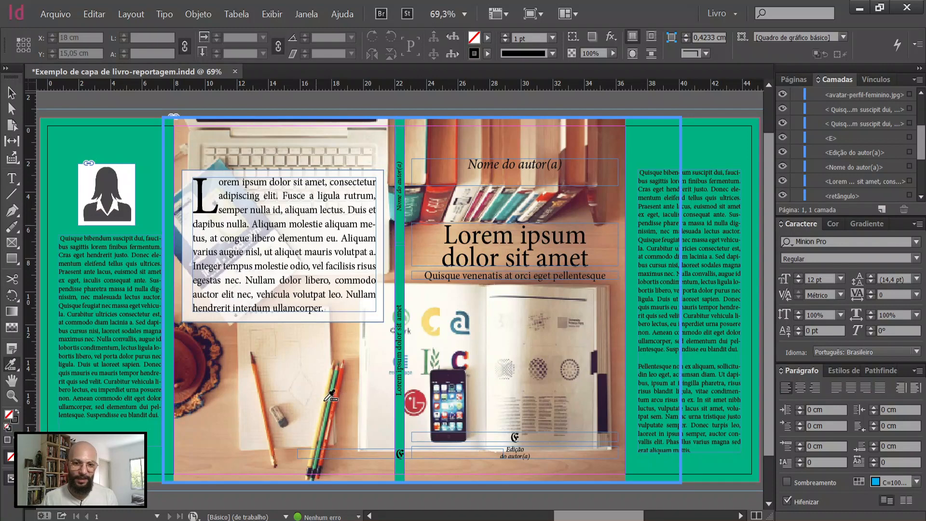
{"action": "left_click", "coordinate": [524, 367]}
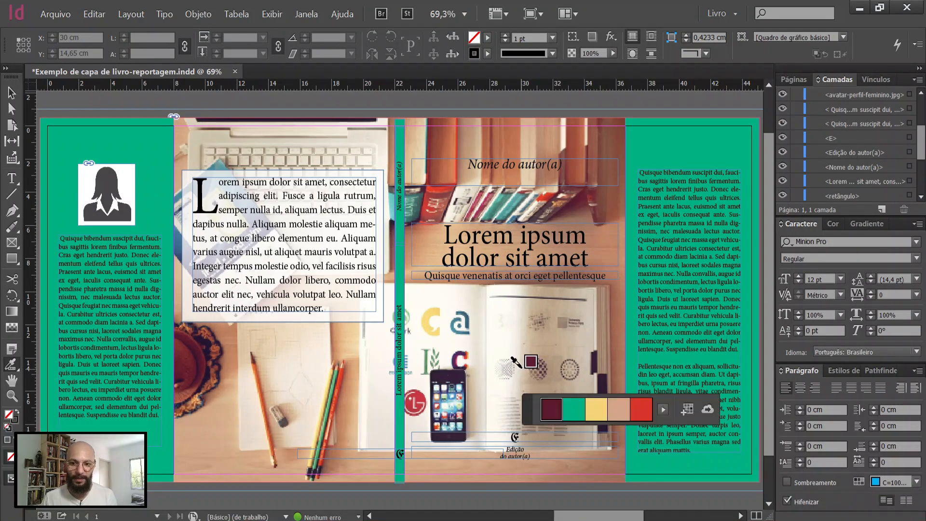
{"action": "left_click", "coordinate": [598, 410]}
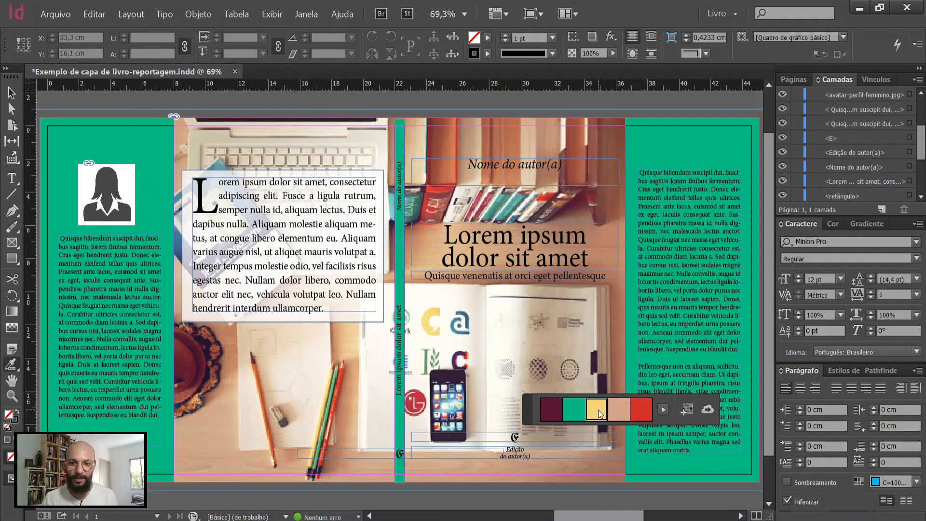
{"action": "left_click", "coordinate": [678, 136]}
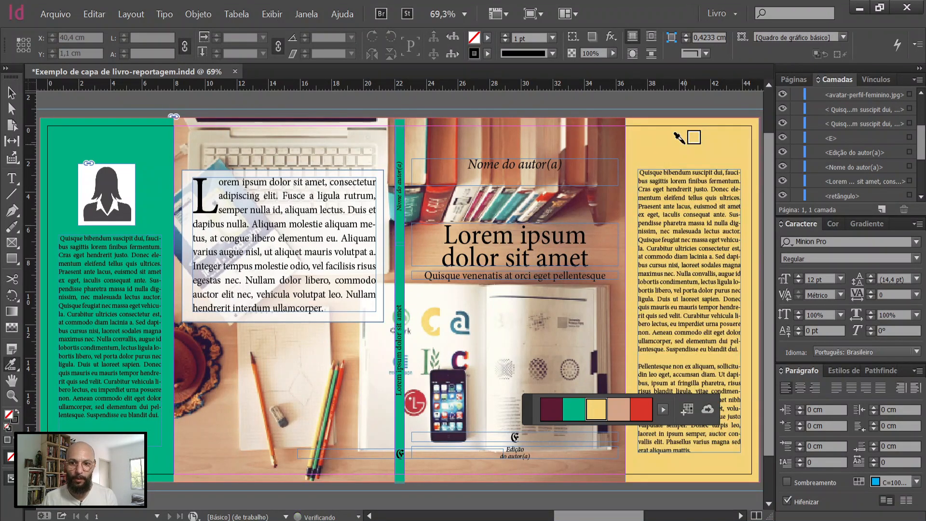
{"action": "left_click", "coordinate": [116, 136]}
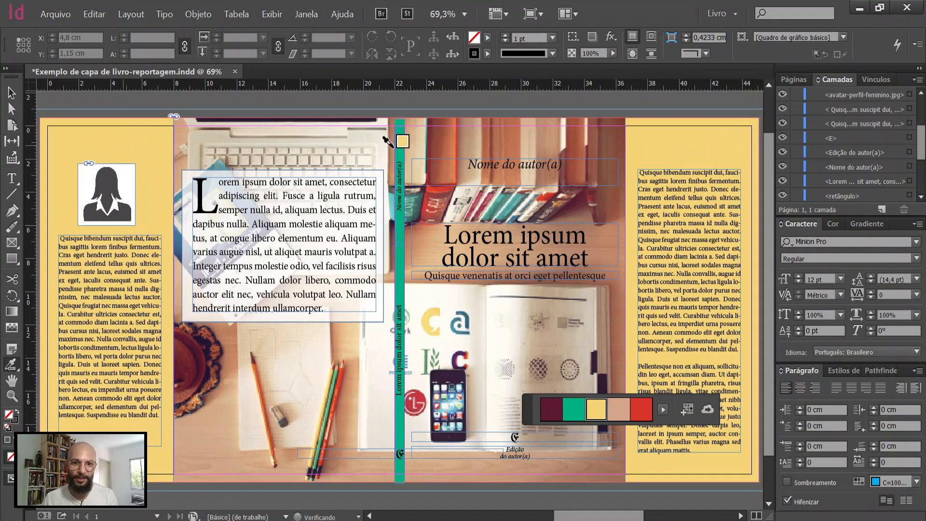
Step: Fill the spine rectangle with the same theme yellow, undoing the fill applied to the spine's author-name frame
{"action": "left_click", "coordinate": [395, 130]}
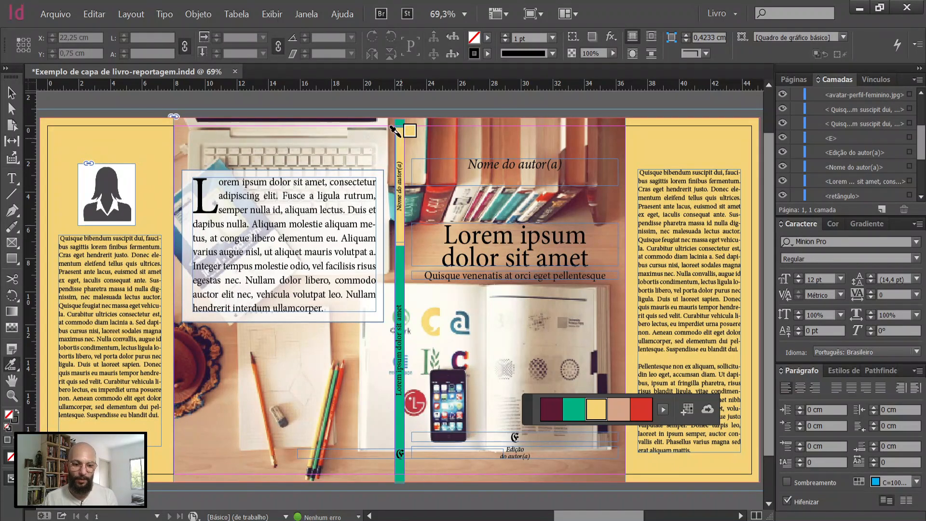
{"action": "key", "text": "ctrl+z"}
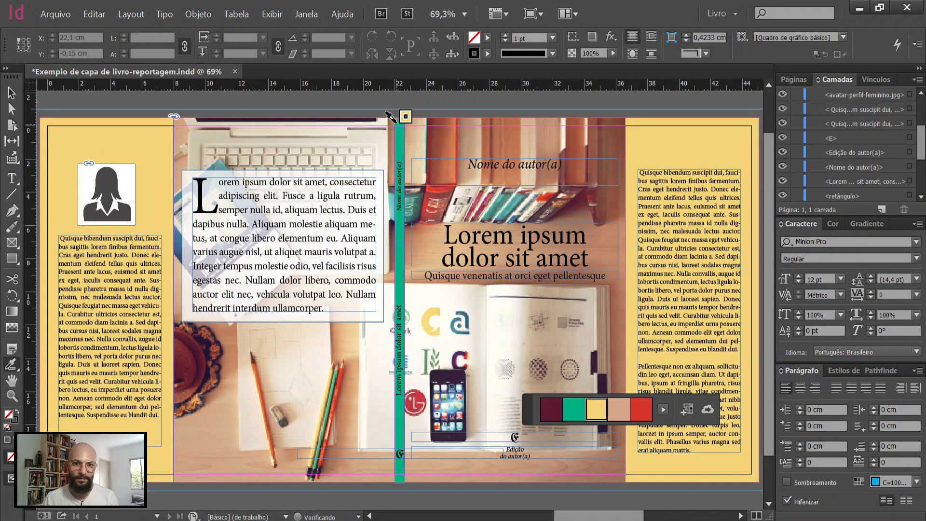
{"action": "left_click", "coordinate": [398, 124]}
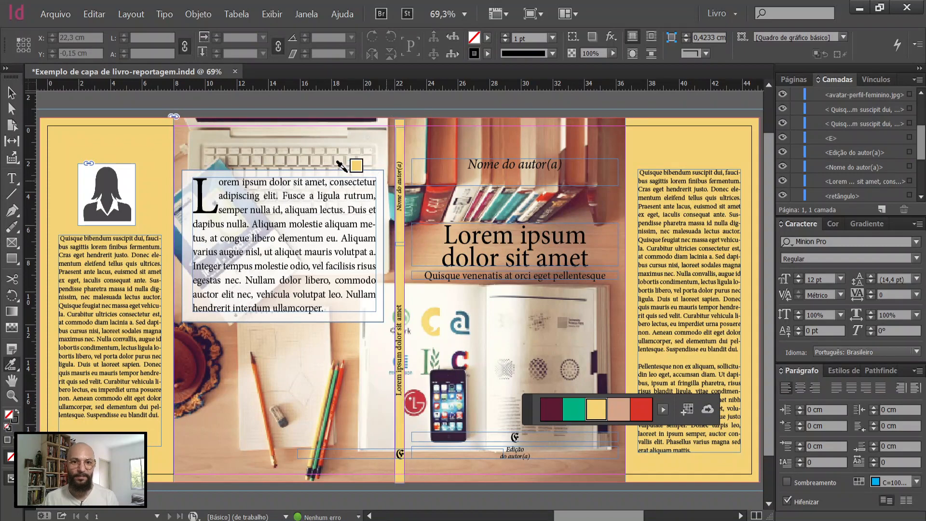
Step: Preview the recoloured cover without guides and frame edges, then return to the normal view
{"action": "key", "text": "v"}
{"action": "left_click", "coordinate": [402, 121]}
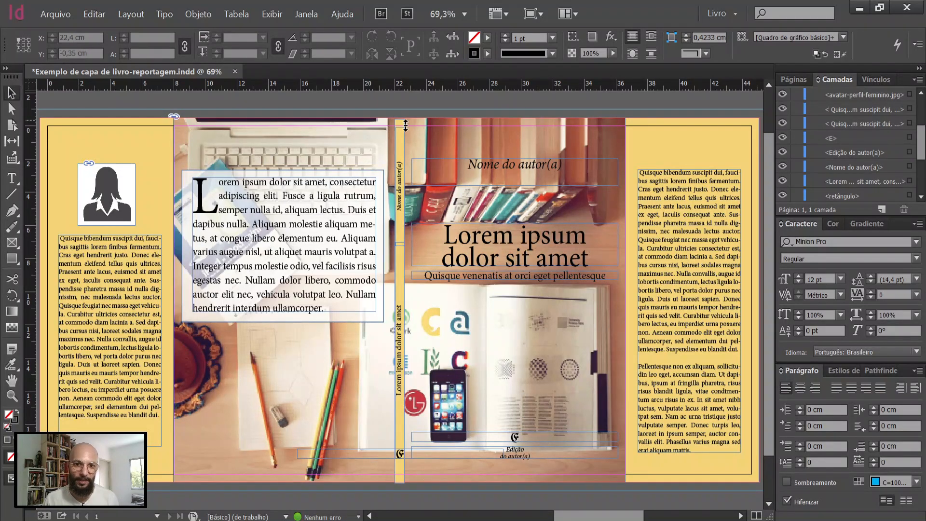
{"action": "mouse_move", "coordinate": [405, 125]}
{"action": "left_mouse_down"}
{"action": "mouse_move", "coordinate": [400, 107]}
{"action": "mouse_move", "coordinate": [400, 117]}
{"action": "left_mouse_up"}
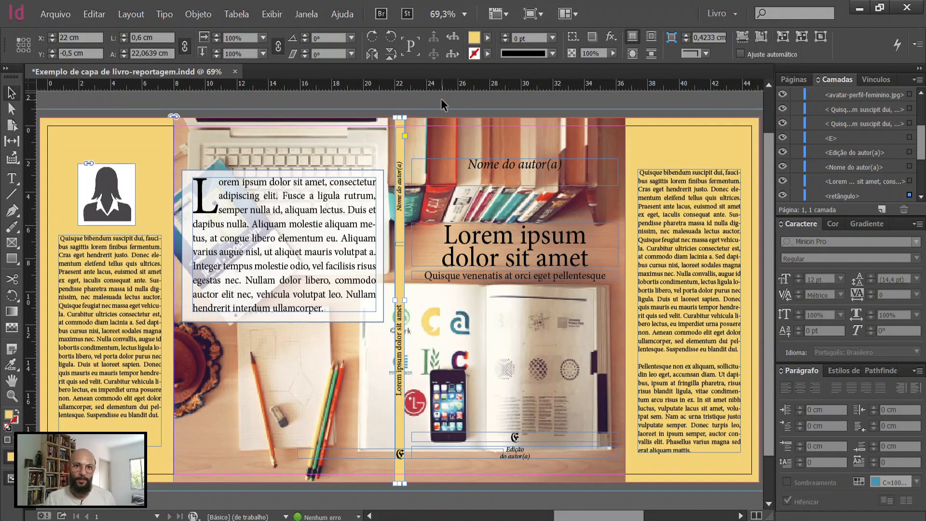
{"action": "left_click", "coordinate": [441, 98]}
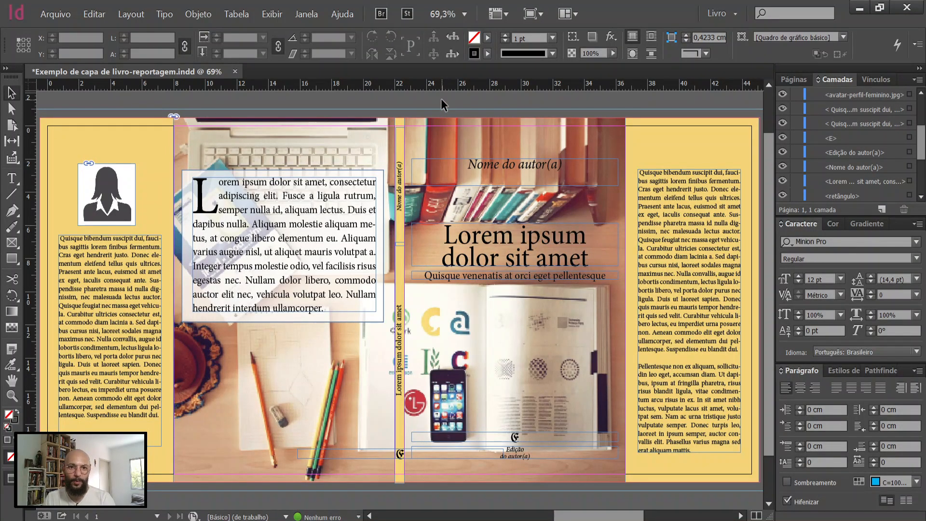
{"action": "key", "text": "w"}
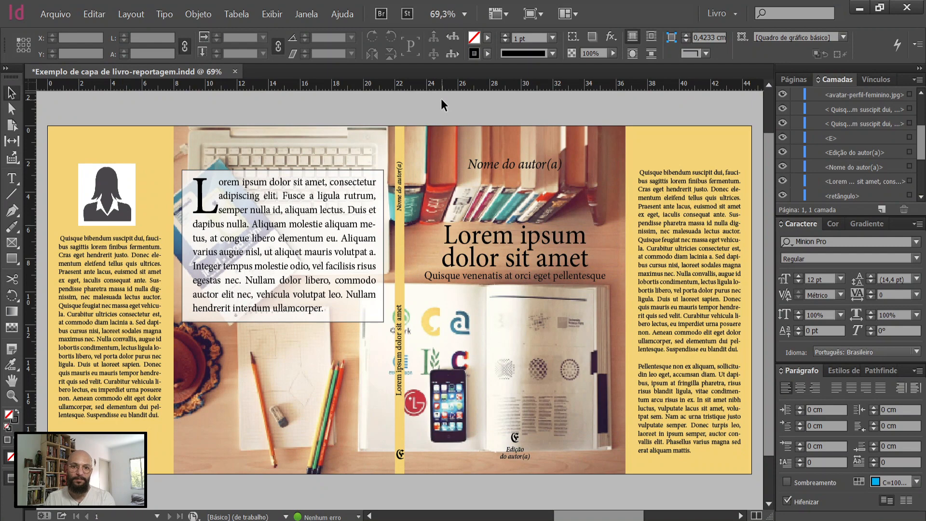
{"action": "key", "text": "w"}
Step: Hide and show the spine rectangle to compare the previewed cover without and with the yellow spine
{"action": "left_click", "coordinate": [402, 123]}
{"action": "left_click", "coordinate": [401, 122]}
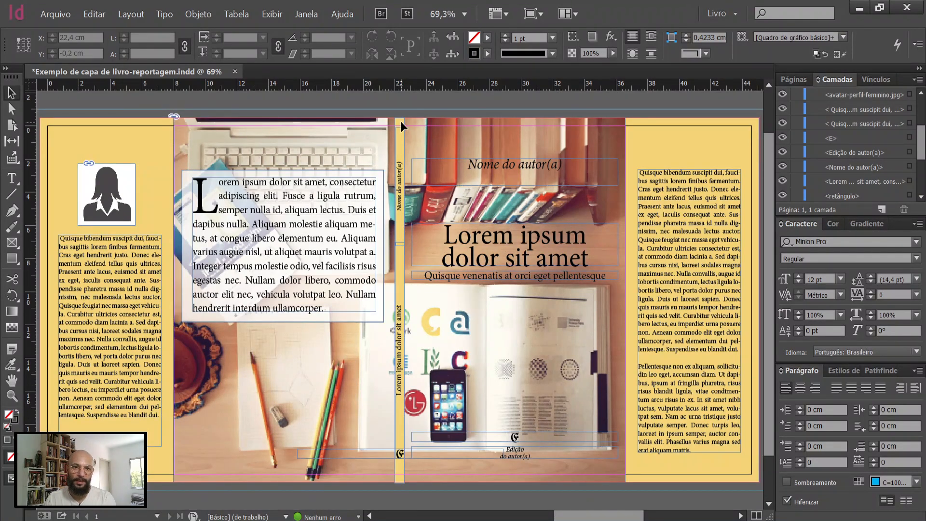
{"action": "left_click", "coordinate": [783, 195]}
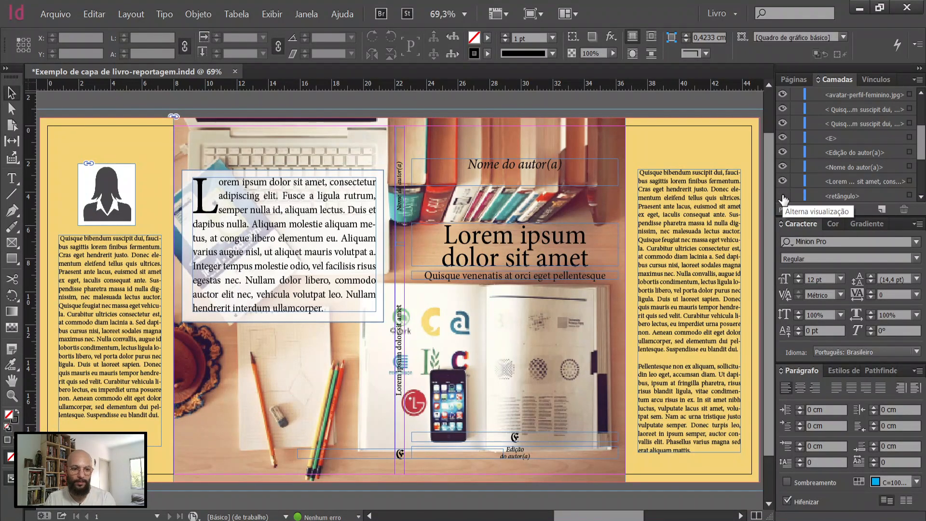
{"action": "key", "text": "w"}
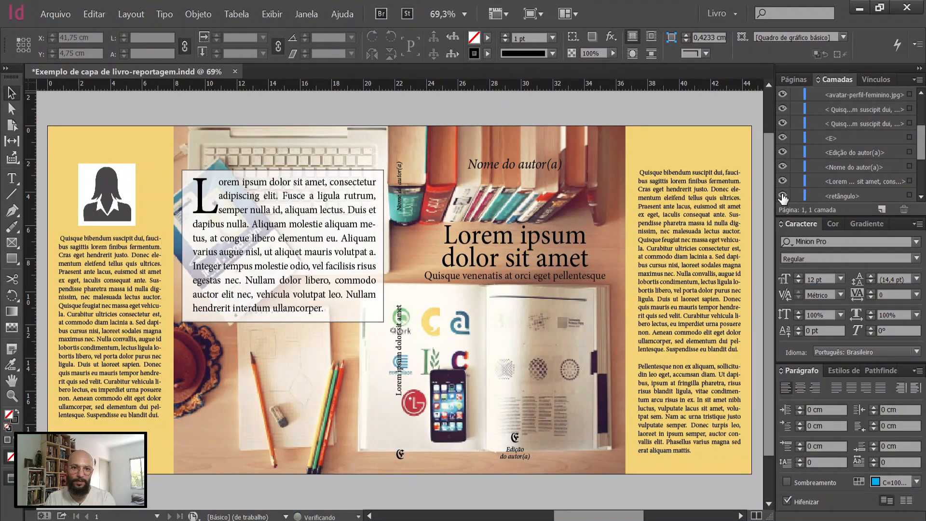
{"action": "left_click", "coordinate": [782, 196]}
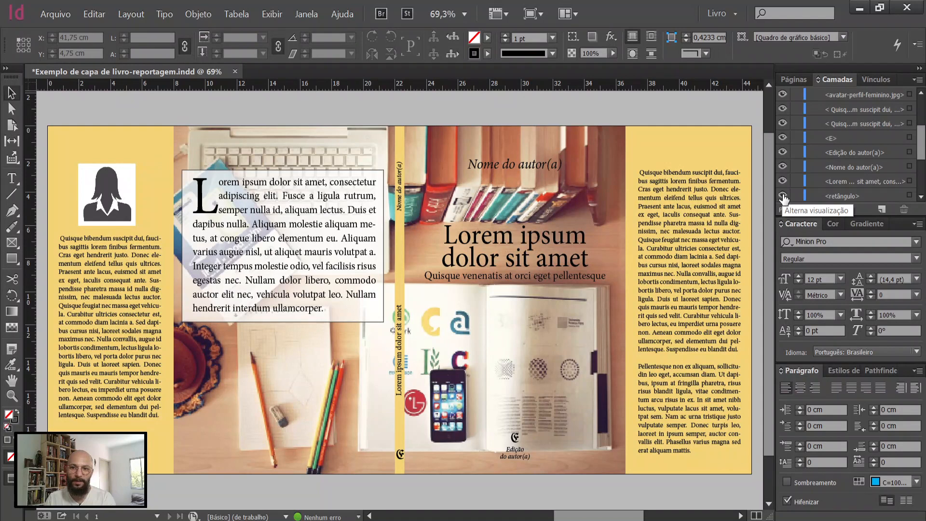
Step: Set the opacity of the yellow spine rectangle to 80%
{"action": "left_click", "coordinate": [589, 52]}
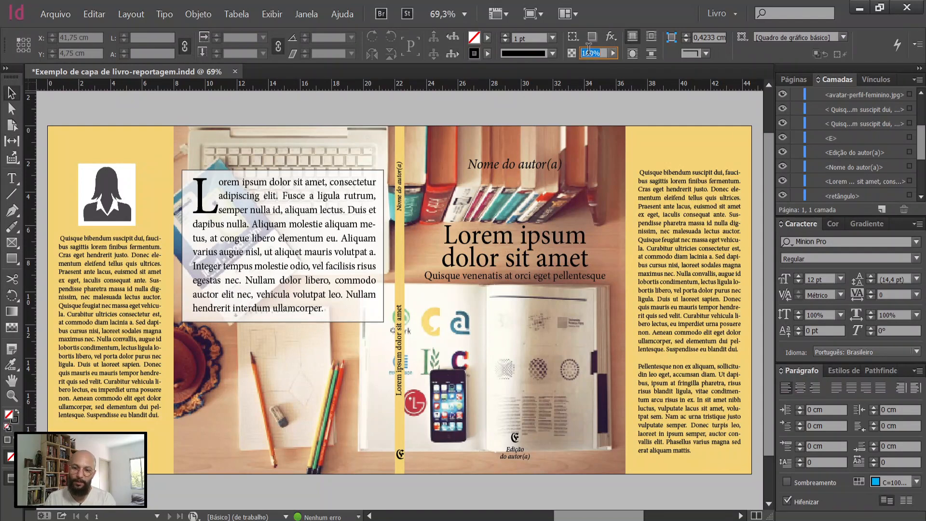
{"action": "type", "text": "80"}
{"action": "key", "text": "Return"}
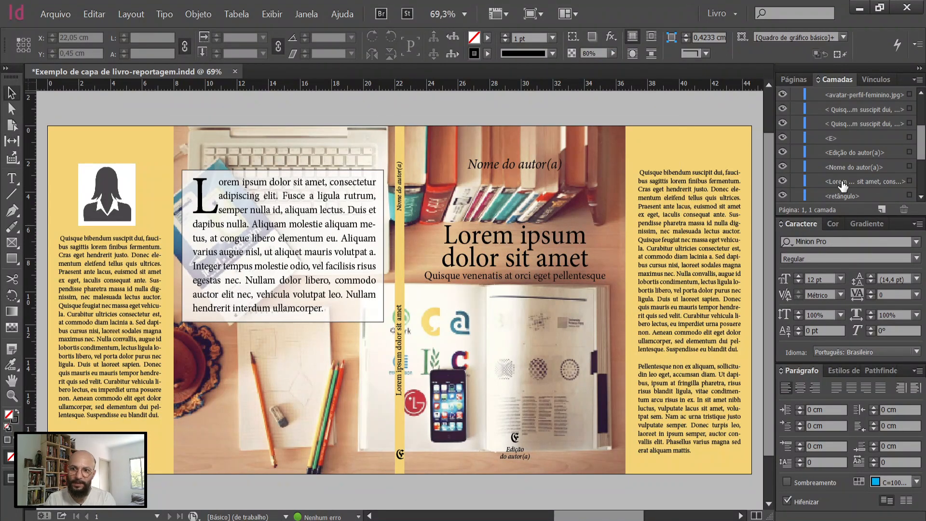
{"action": "left_click", "coordinate": [843, 196]}
{"action": "left_click", "coordinate": [909, 195]}
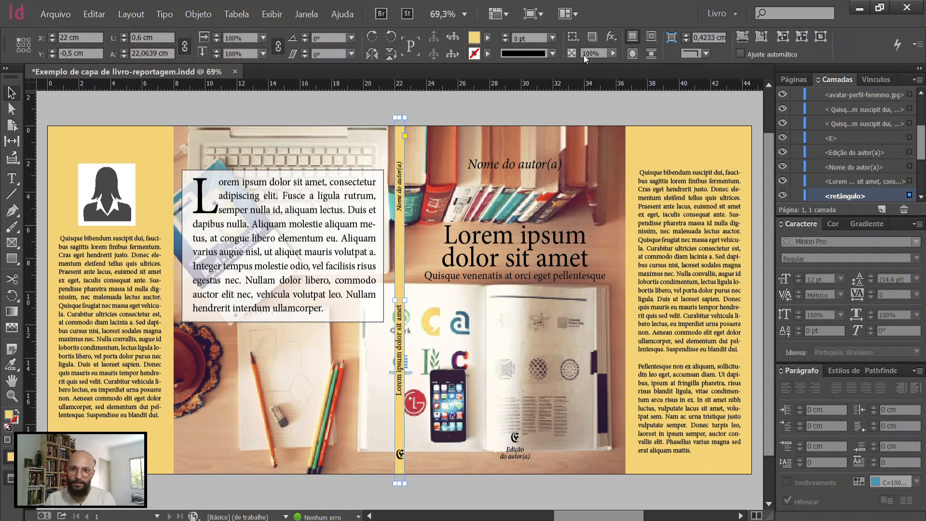
{"action": "type", "text": "80"}
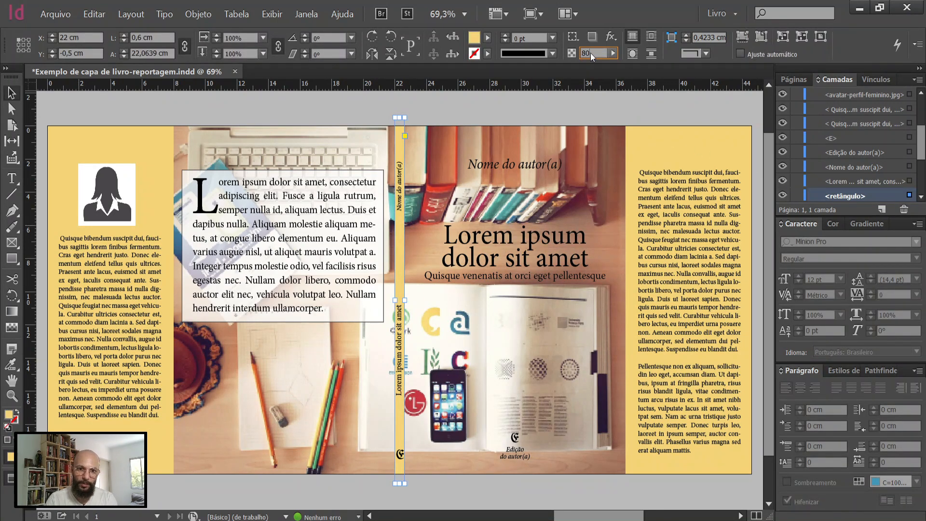
{"action": "key", "text": "Return"}
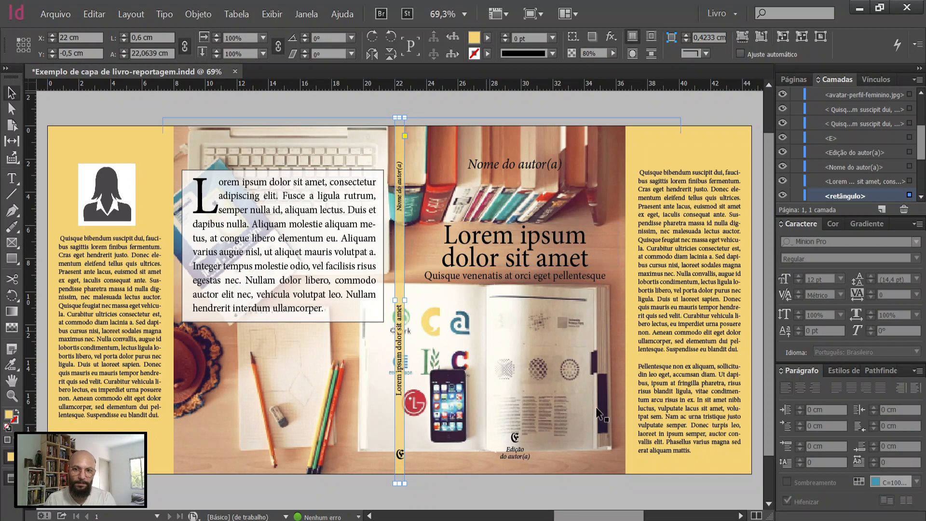
Step: Crop the desk photo's frame to 28.6 cm wide so that it ends at the inner edges of both flaps
{"action": "left_click", "coordinate": [710, 149]}
{"action": "left_click", "coordinate": [129, 138]}
{"action": "left_click", "coordinate": [582, 131]}
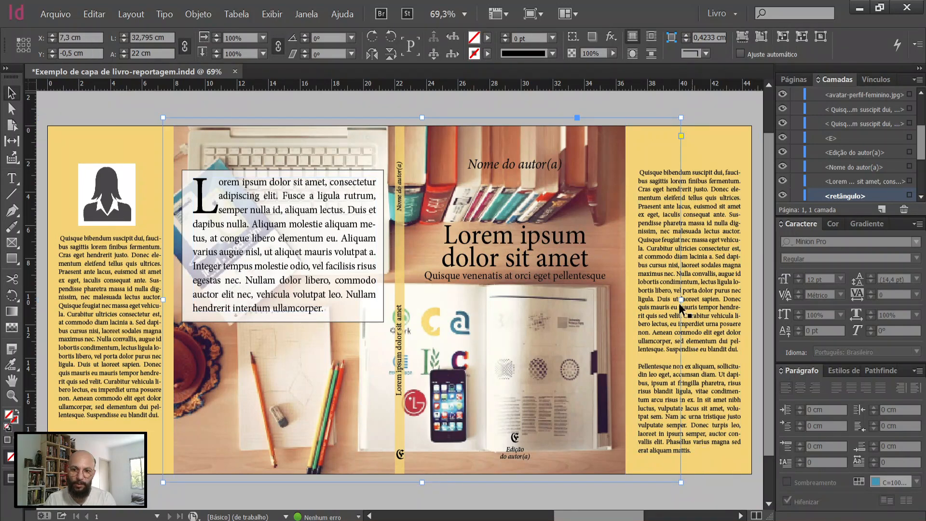
{"action": "left_click_drag", "start_coordinate": [681, 299], "coordinate": [628, 284]}
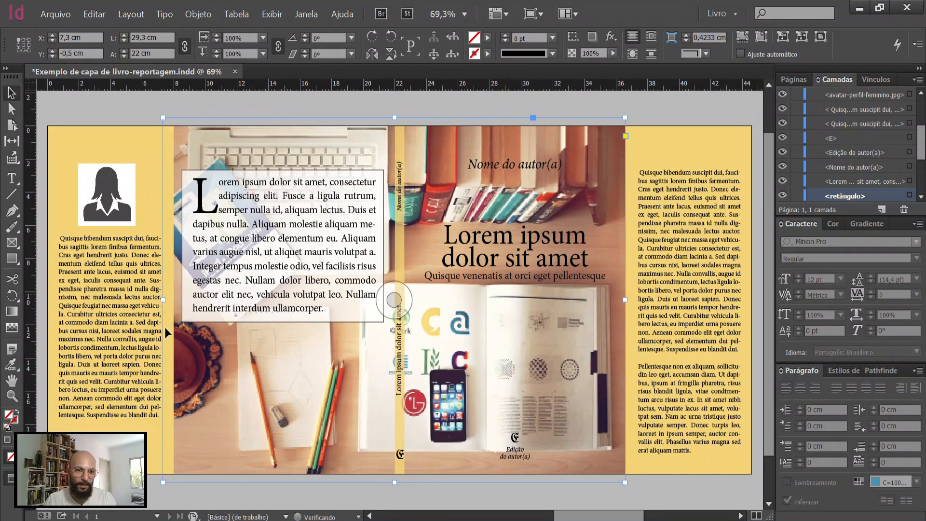
{"action": "left_click_drag", "start_coordinate": [163, 299], "coordinate": [175, 298]}
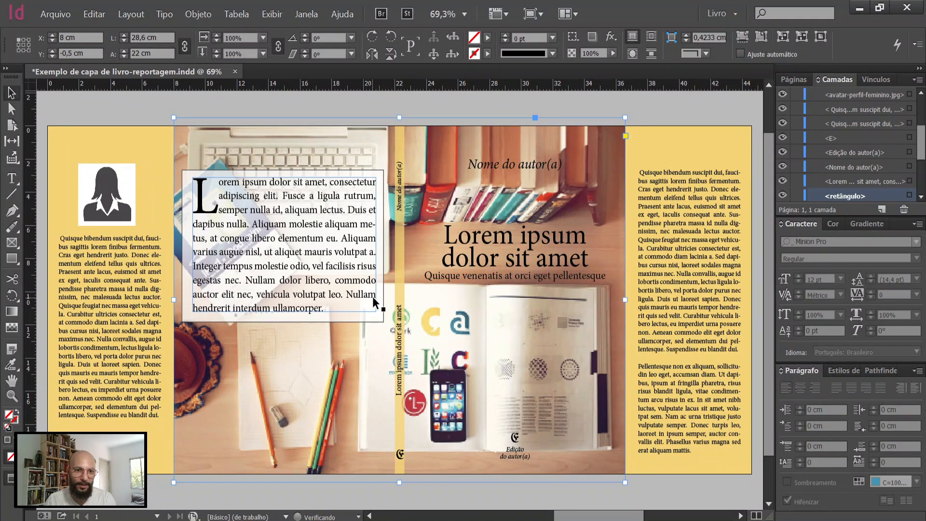
Step: Set the opacity of both yellow flap rectangles to 80%
{"action": "left_click", "coordinate": [708, 156]}
{"action": "left_click", "coordinate": [132, 135], "text": "shift"}
{"action": "double_click", "coordinate": [593, 56]}
{"action": "type", "text": "80"}
{"action": "key", "text": "Return"}
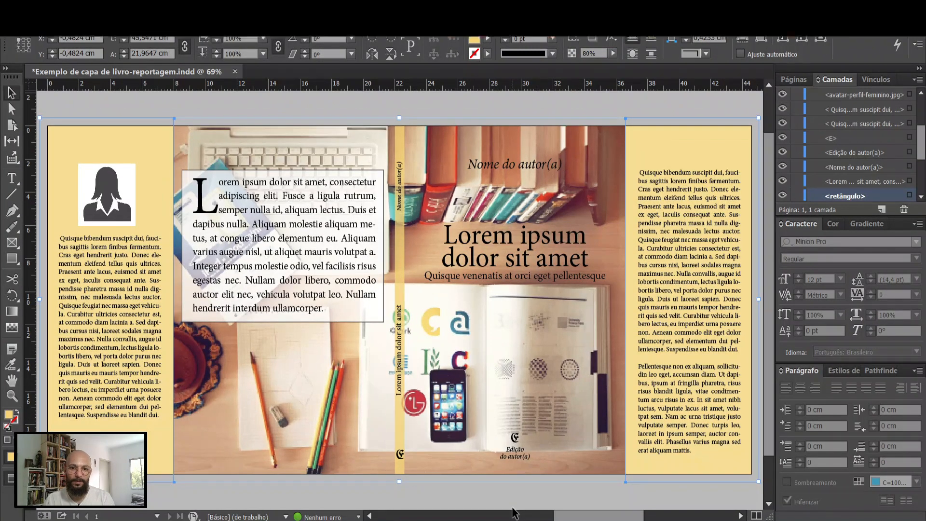
Step: View the cover in full-screen presentation, return to the normal editing view and save the document
{"action": "key", "text": "shift+w"}
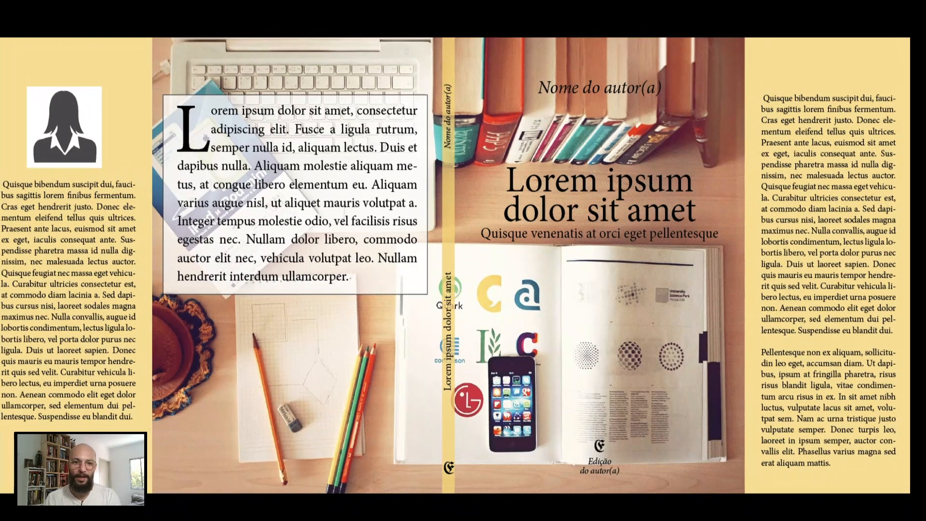
{"action": "key", "text": "Escape"}
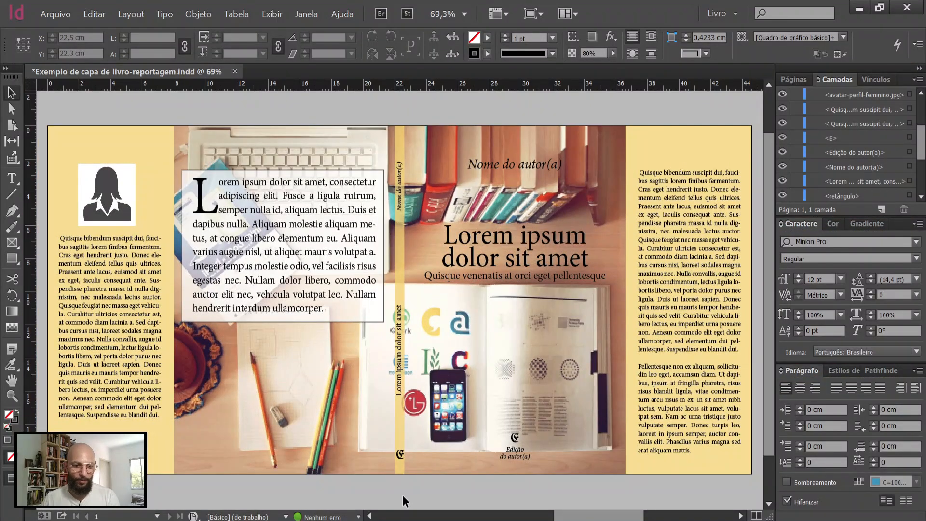
{"action": "key", "text": "w"}
{"action": "key", "text": "ctrl+s"}
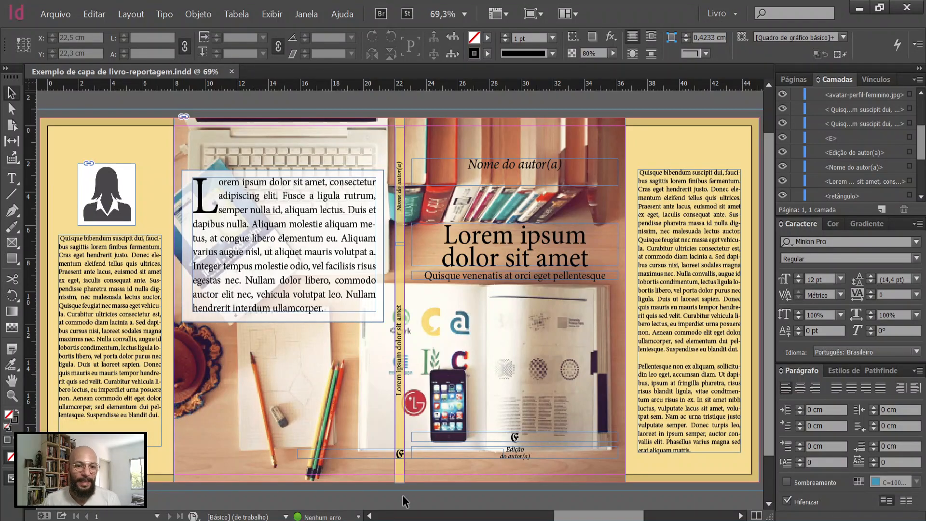
Step: Switch to the browser, close the InDesign free-trial offer, and review the InDesign page and the Lorem Ipsum text page
{"action": "key", "text": "alt+Tab"}
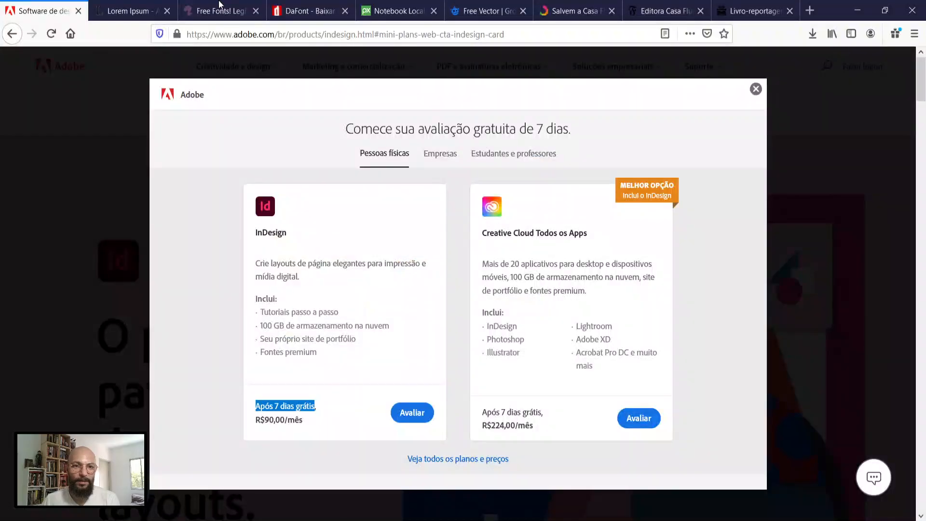
{"action": "left_click", "coordinate": [756, 89]}
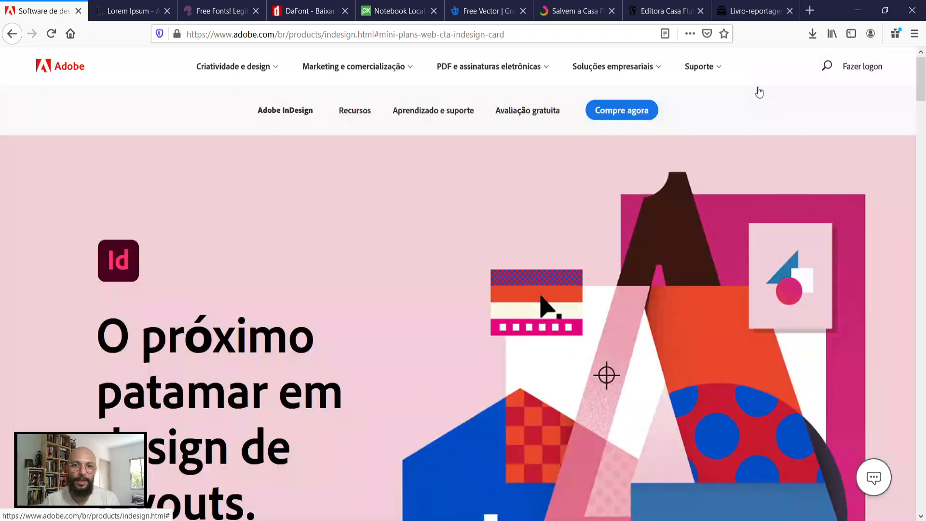
{"action": "scroll", "coordinate": [369, 290], "scroll_direction": "down", "scroll_amount": 8}
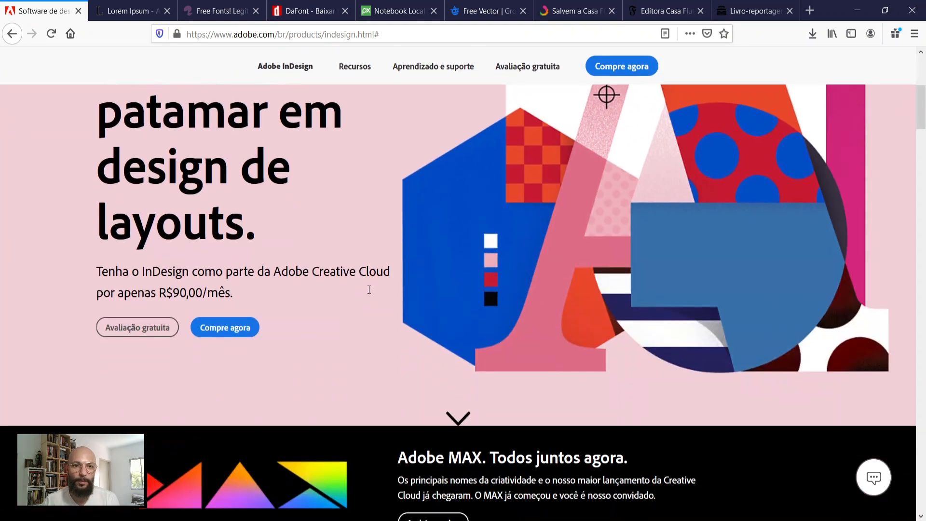
{"action": "scroll", "coordinate": [368, 289], "scroll_direction": "up", "scroll_amount": 7}
{"action": "scroll", "coordinate": [368, 290], "scroll_direction": "up", "scroll_amount": 1}
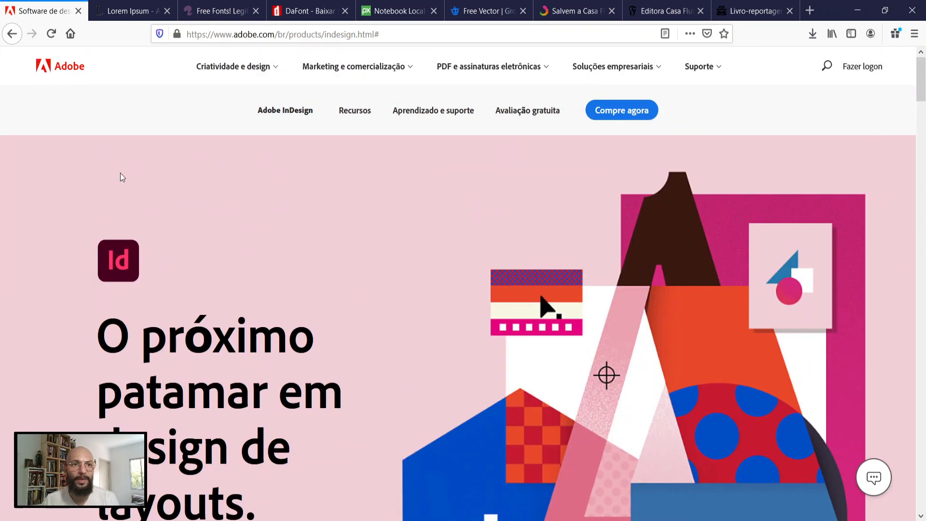
{"action": "left_click", "coordinate": [127, 11]}
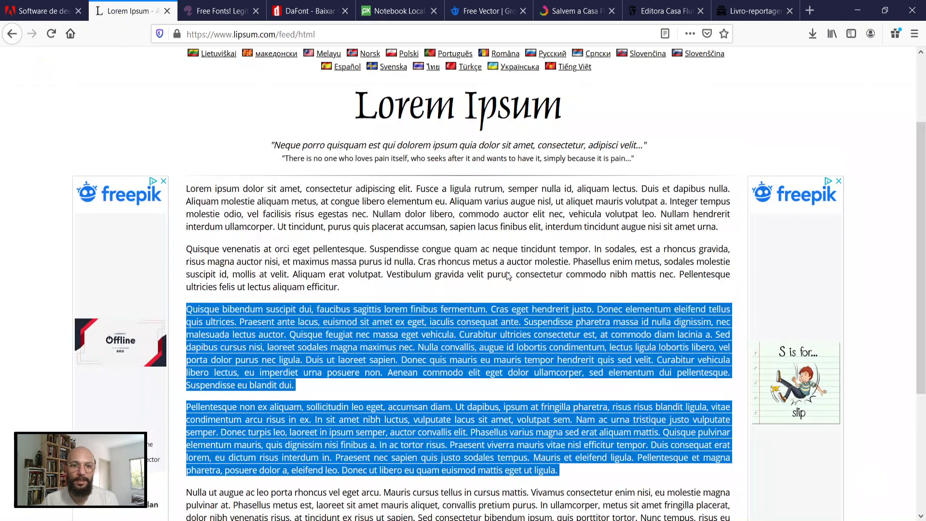
{"action": "scroll", "coordinate": [482, 251], "scroll_direction": "up", "scroll_amount": 2}
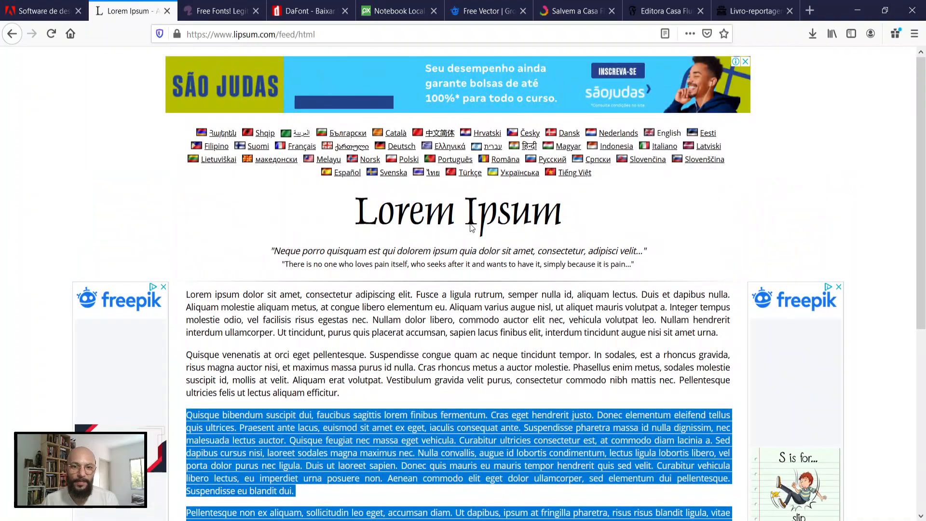
Step: Clear the Lorem Ipsum text selection, visit the Font Squirrel home page, and review the recently added fonts on DaFont
{"action": "left_click", "coordinate": [416, 320]}
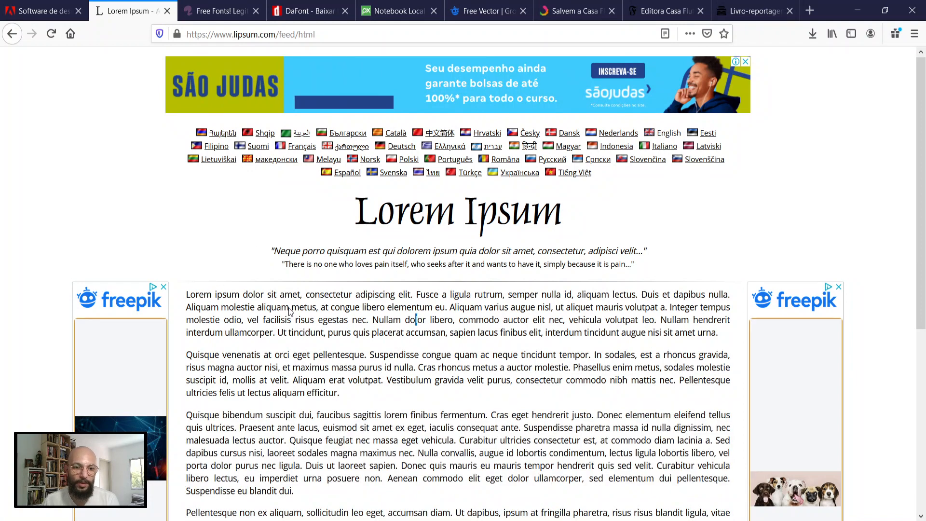
{"action": "left_click", "coordinate": [223, 11]}
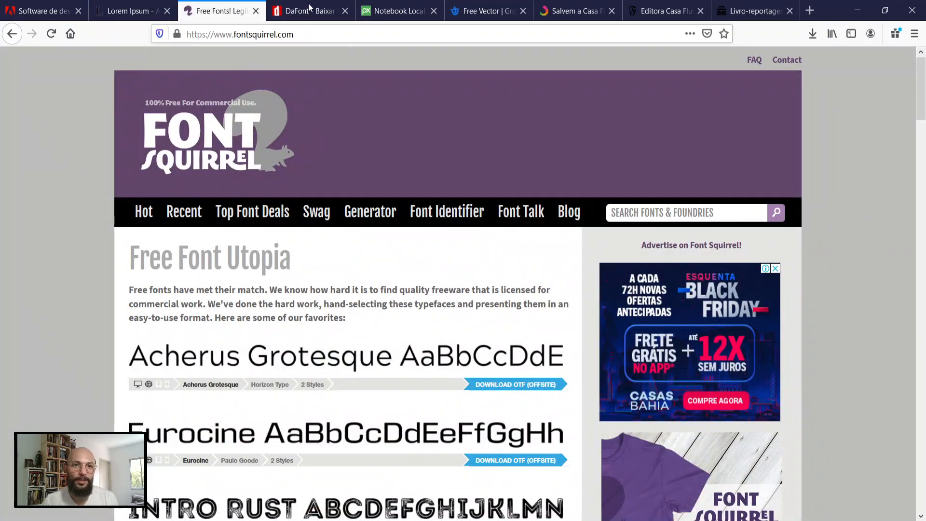
{"action": "left_click", "coordinate": [313, 11]}
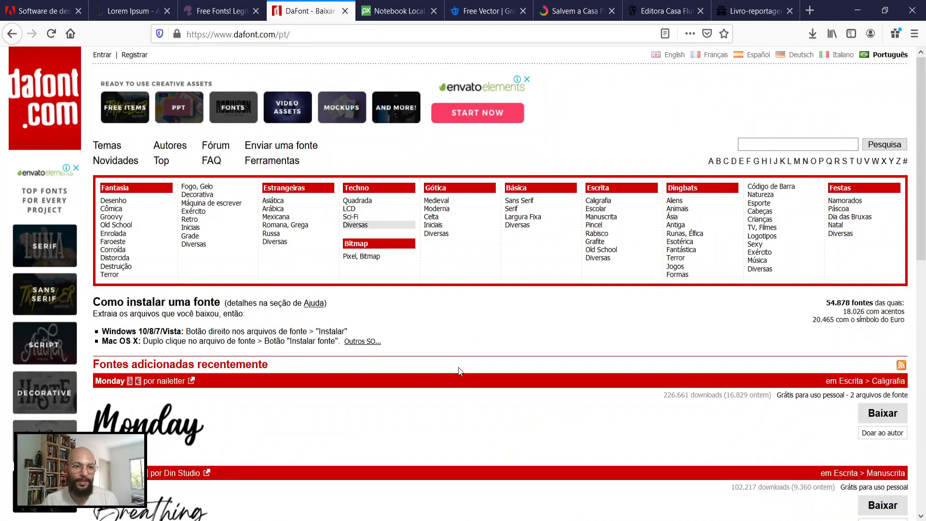
{"action": "scroll", "coordinate": [473, 346], "scroll_direction": "down", "scroll_amount": 3}
{"action": "scroll", "coordinate": [473, 346], "scroll_direction": "down", "scroll_amount": 2}
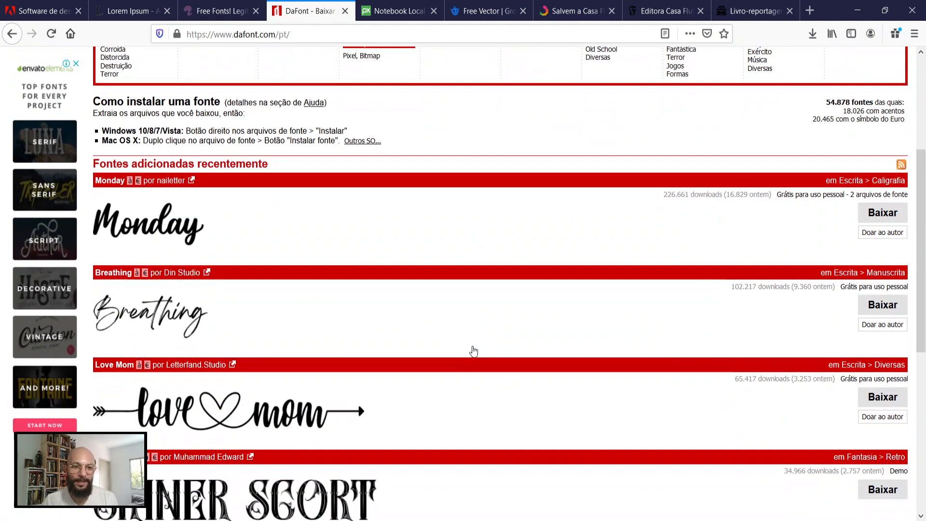
{"action": "scroll", "coordinate": [473, 352], "scroll_direction": "down", "scroll_amount": 1}
{"action": "scroll", "coordinate": [474, 352], "scroll_direction": "up", "scroll_amount": 6}
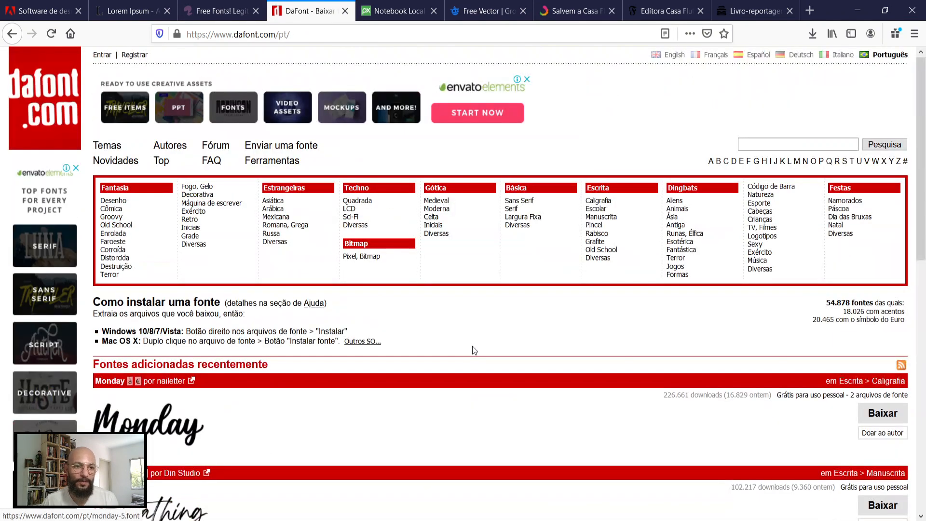
{"action": "scroll", "coordinate": [472, 346], "scroll_direction": "down", "scroll_amount": 11}
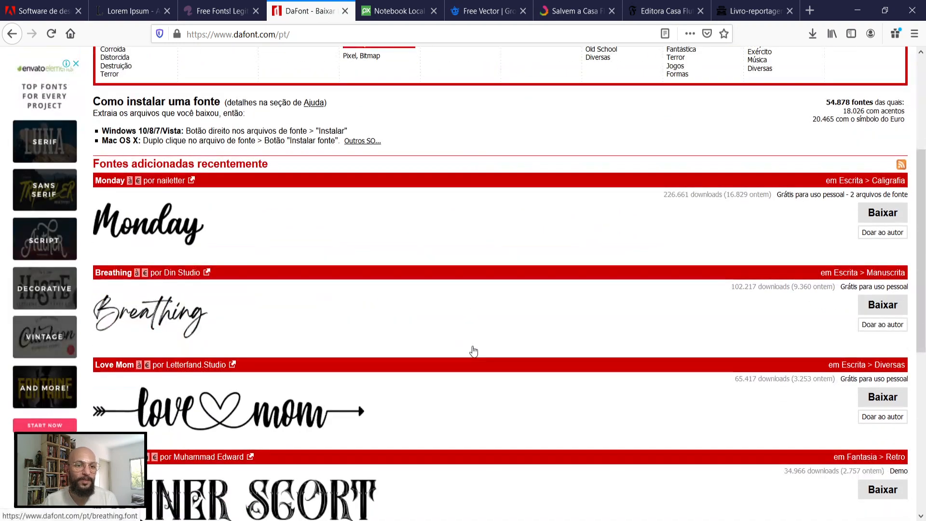
{"action": "scroll", "coordinate": [474, 351], "scroll_direction": "up", "scroll_amount": 6}
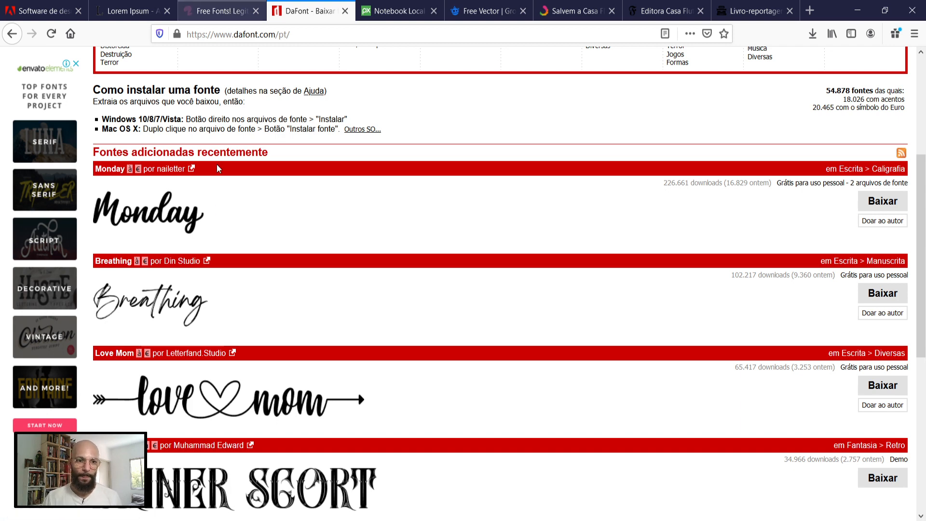
{"action": "scroll", "coordinate": [290, 293], "scroll_direction": "up", "scroll_amount": 5}
Step: Return to Font Squirrel and review its list of favorite free fonts
{"action": "left_click", "coordinate": [219, 11]}
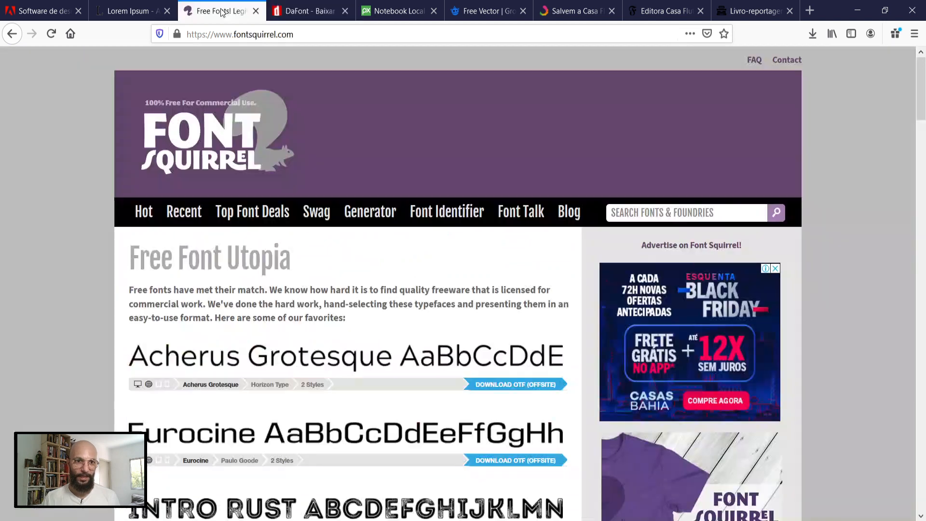
{"action": "left_click", "coordinate": [313, 214]}
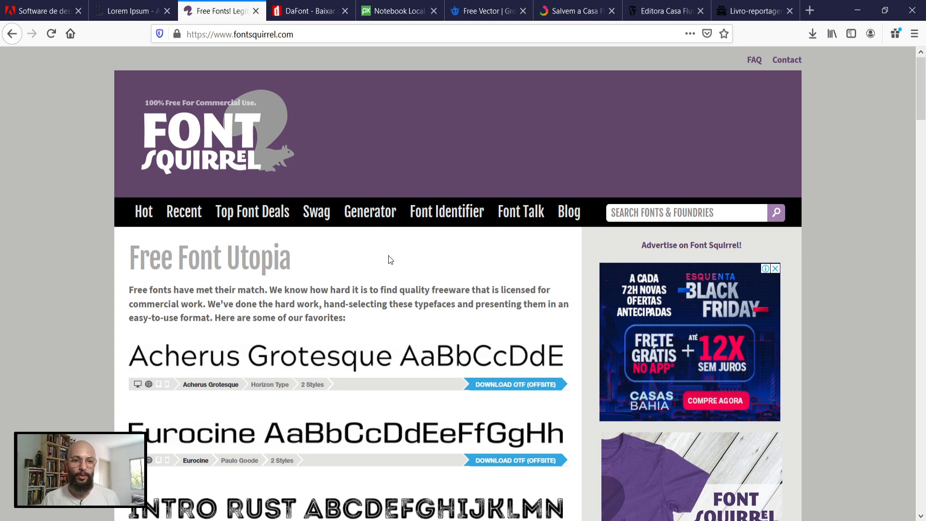
{"action": "scroll", "coordinate": [390, 260], "scroll_direction": "down", "scroll_amount": 3}
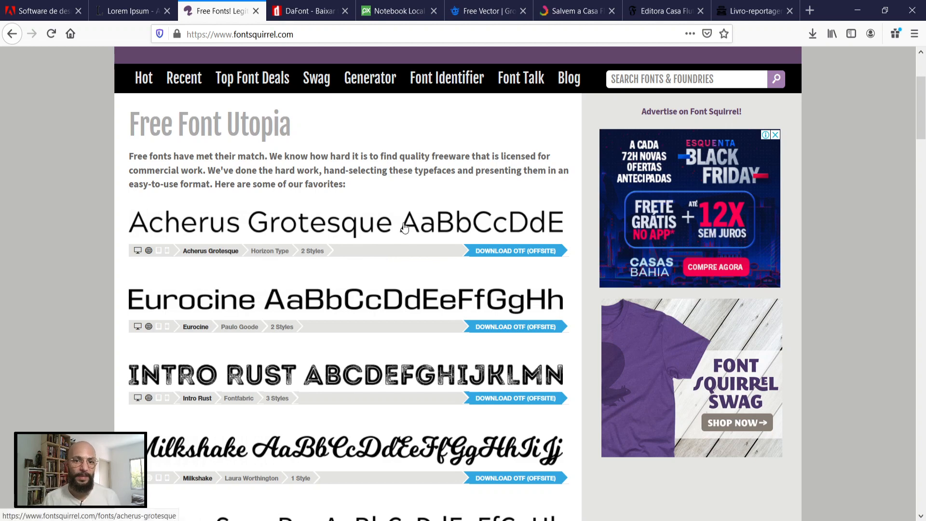
{"action": "scroll", "coordinate": [396, 230], "scroll_direction": "up", "scroll_amount": 3}
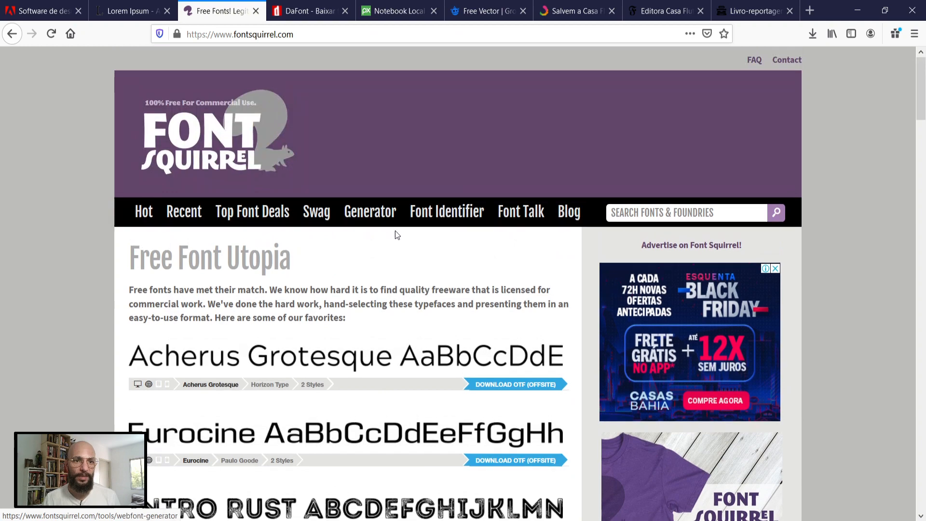
Step: Go back to DaFont, look over its home page and search the site for "fidalga"
{"action": "left_click", "coordinate": [309, 10]}
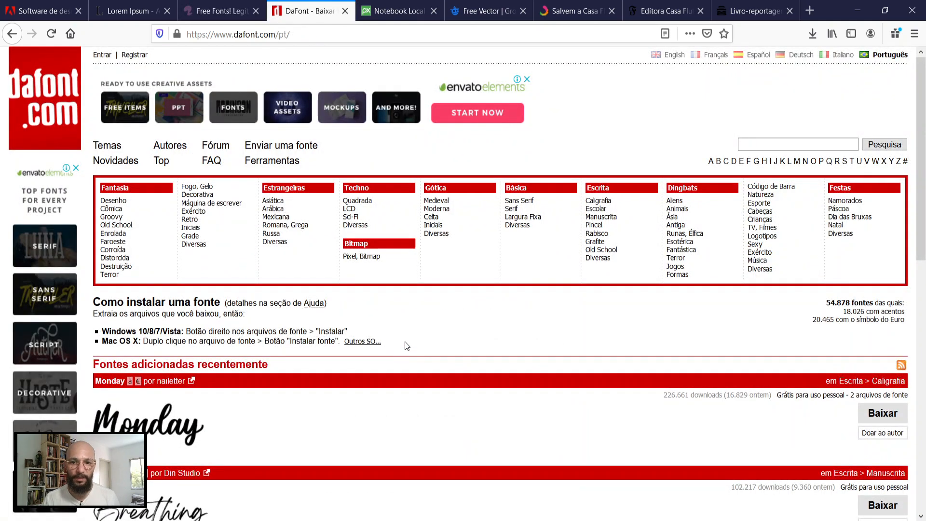
{"action": "scroll", "coordinate": [408, 342], "scroll_direction": "down", "scroll_amount": 3}
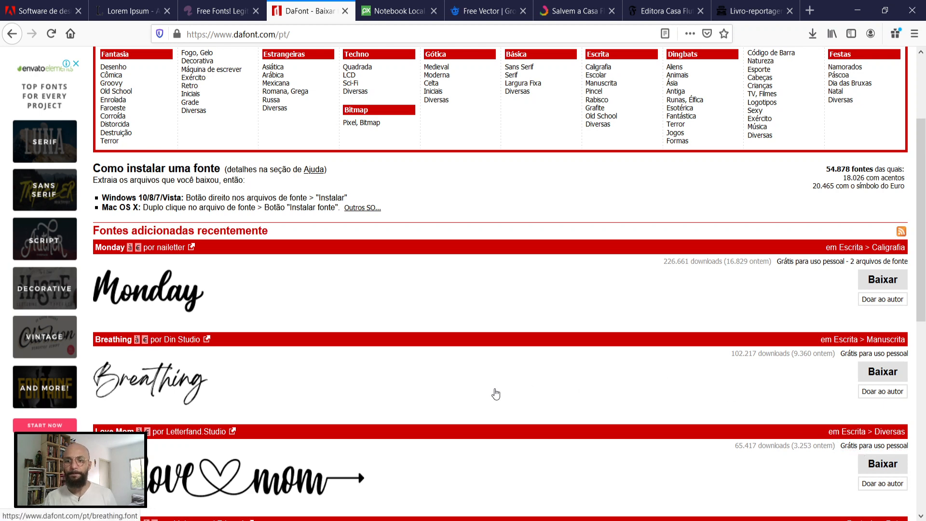
{"action": "scroll", "coordinate": [493, 387], "scroll_direction": "up", "scroll_amount": 1}
{"action": "scroll", "coordinate": [493, 387], "scroll_direction": "up", "scroll_amount": 3}
{"action": "left_click", "coordinate": [756, 144]}
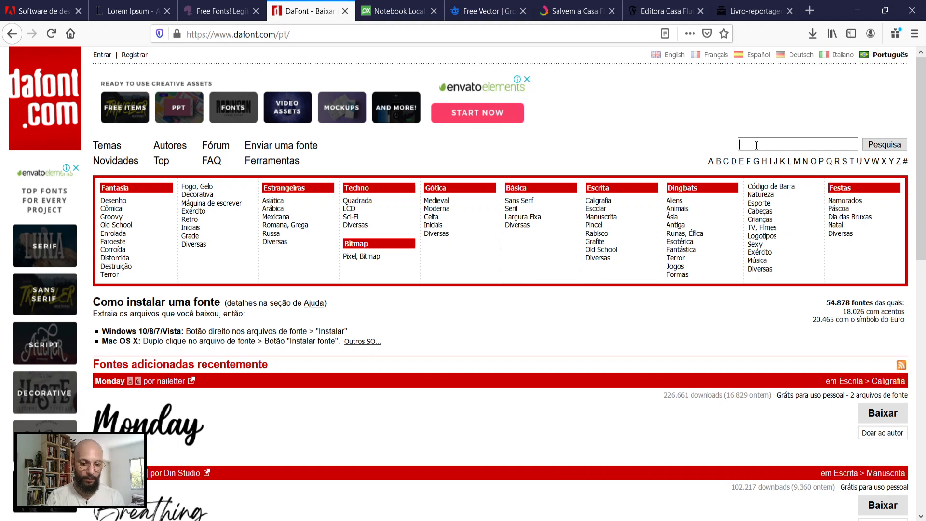
{"action": "type", "text": "fidalgia"}
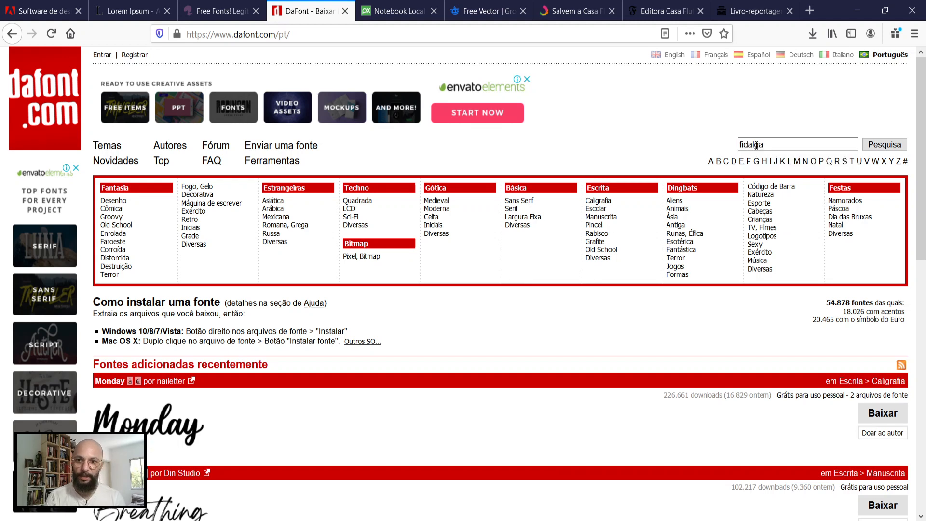
{"action": "key", "text": "Return"}
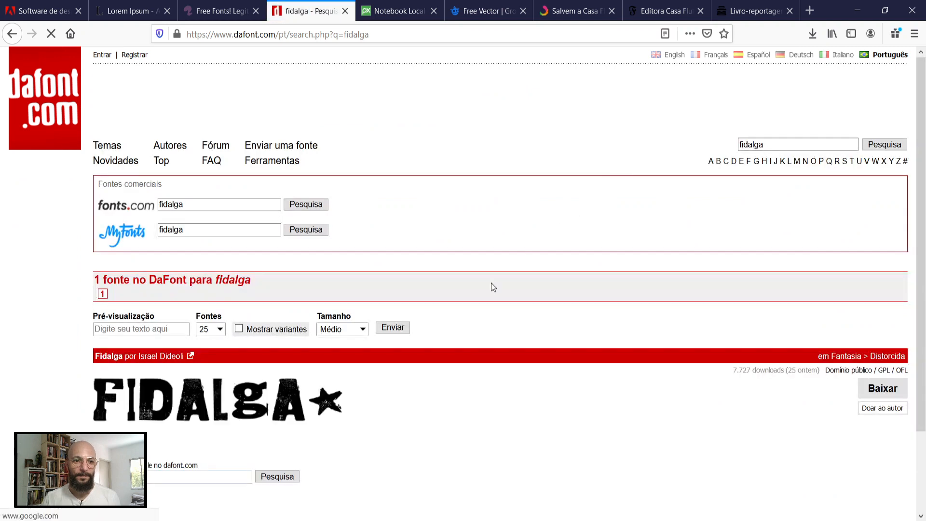
Step: Open the Fidalga font's detail page from the search results and examine its sample poster and character set
{"action": "scroll", "coordinate": [450, 340], "scroll_direction": "down", "scroll_amount": 2}
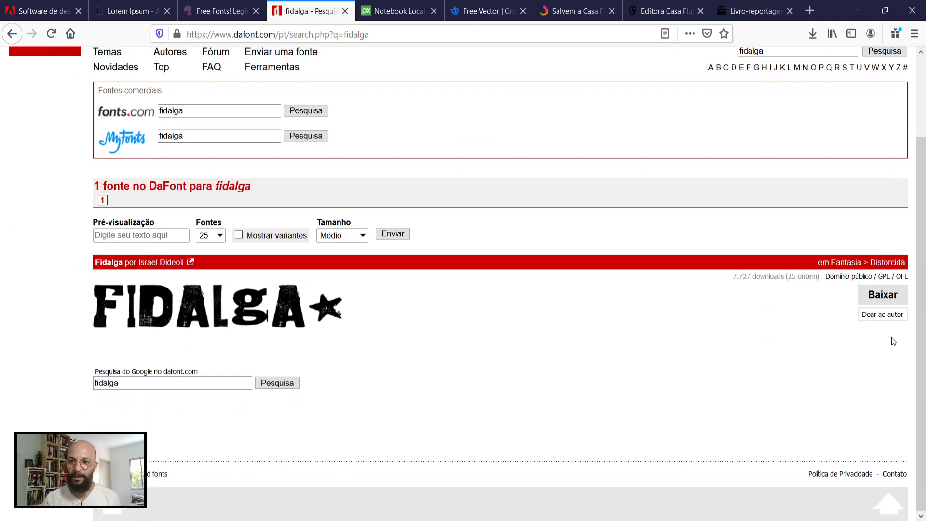
{"action": "left_click", "coordinate": [866, 280]}
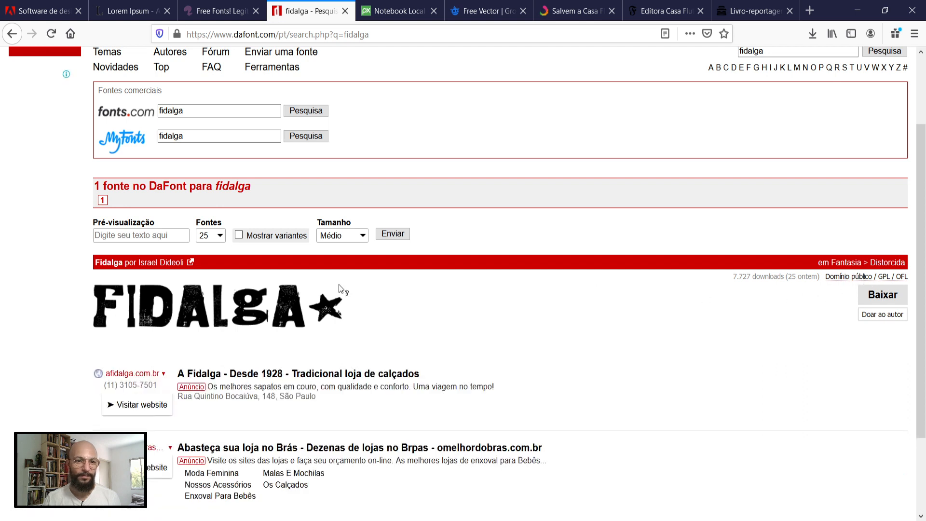
{"action": "left_click", "coordinate": [198, 302]}
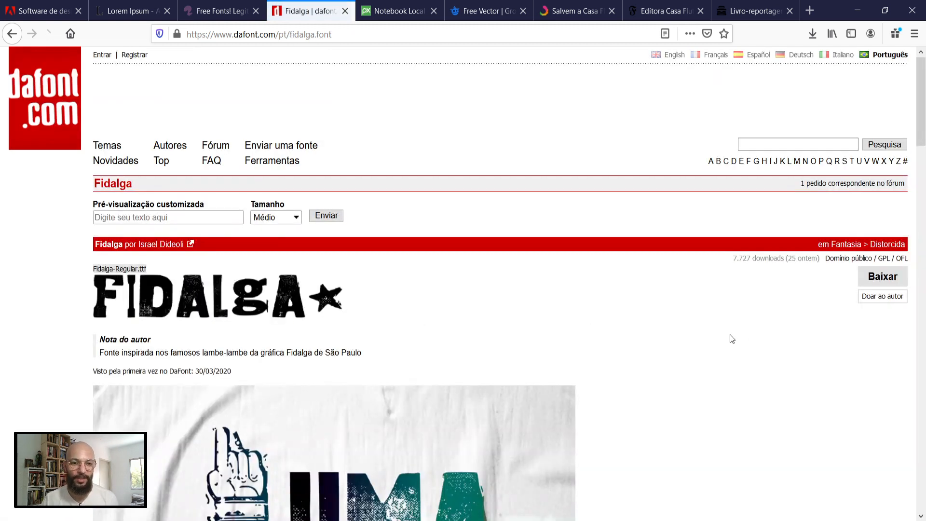
{"action": "scroll", "coordinate": [744, 335], "scroll_direction": "down", "scroll_amount": 7}
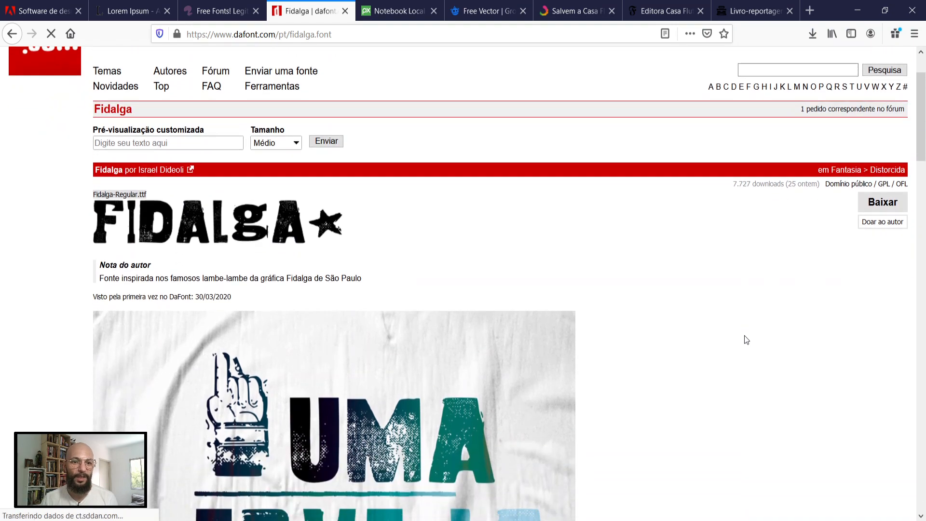
{"action": "scroll", "coordinate": [745, 336], "scroll_direction": "down", "scroll_amount": 3}
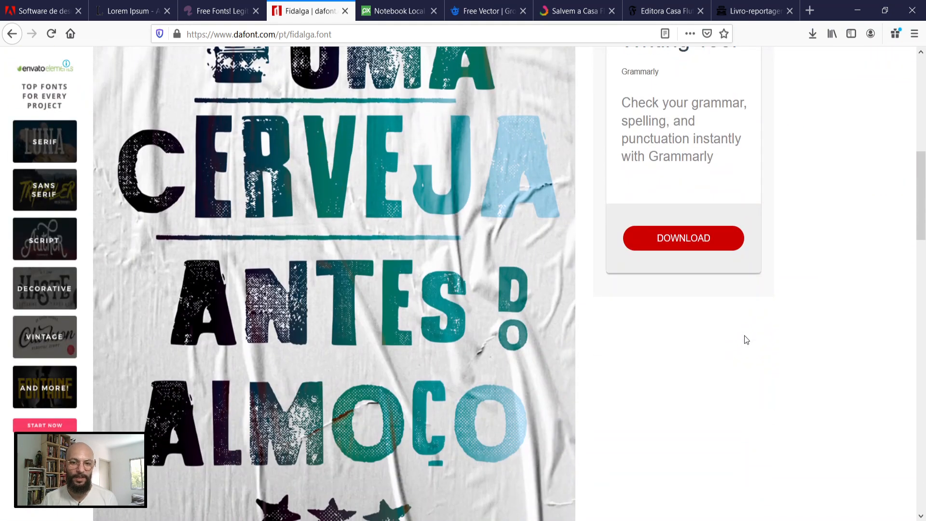
{"action": "scroll", "coordinate": [746, 340], "scroll_direction": "down", "scroll_amount": 5}
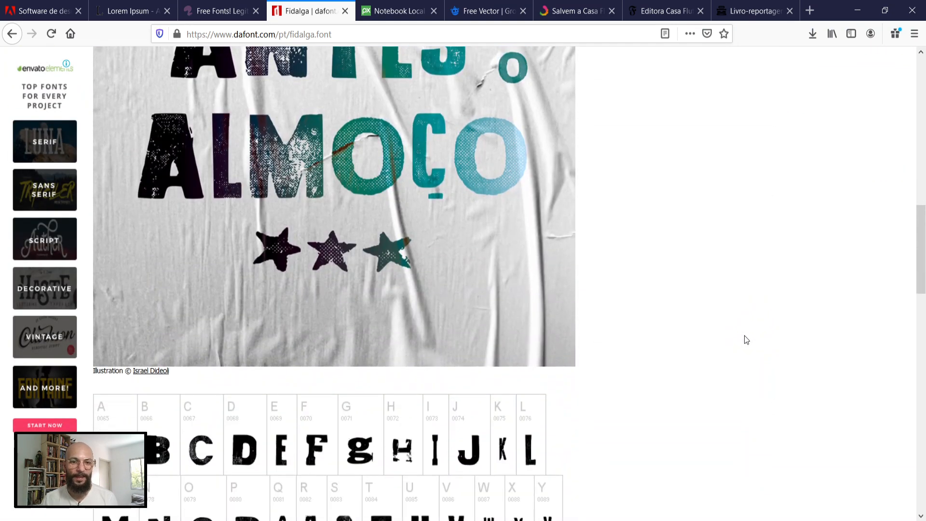
{"action": "scroll", "coordinate": [745, 337], "scroll_direction": "up", "scroll_amount": 10}
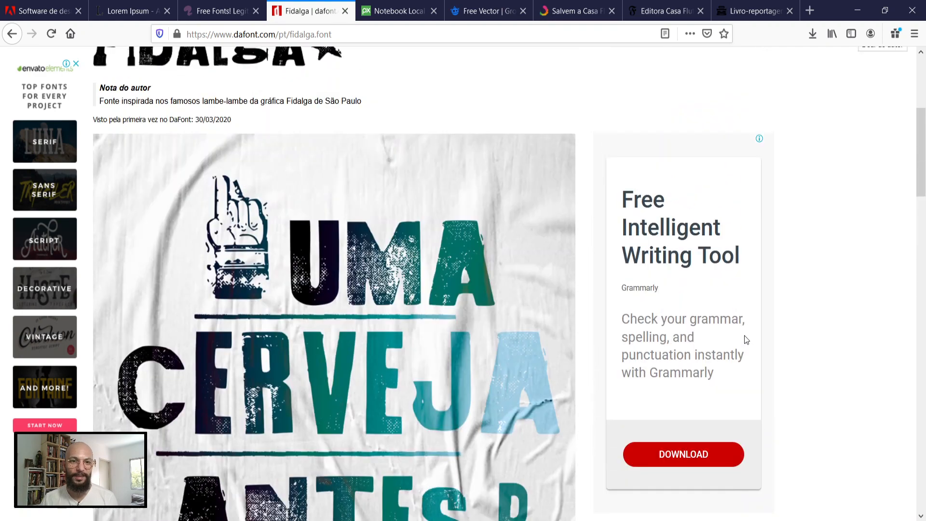
{"action": "scroll", "coordinate": [745, 336], "scroll_direction": "up", "scroll_amount": 2}
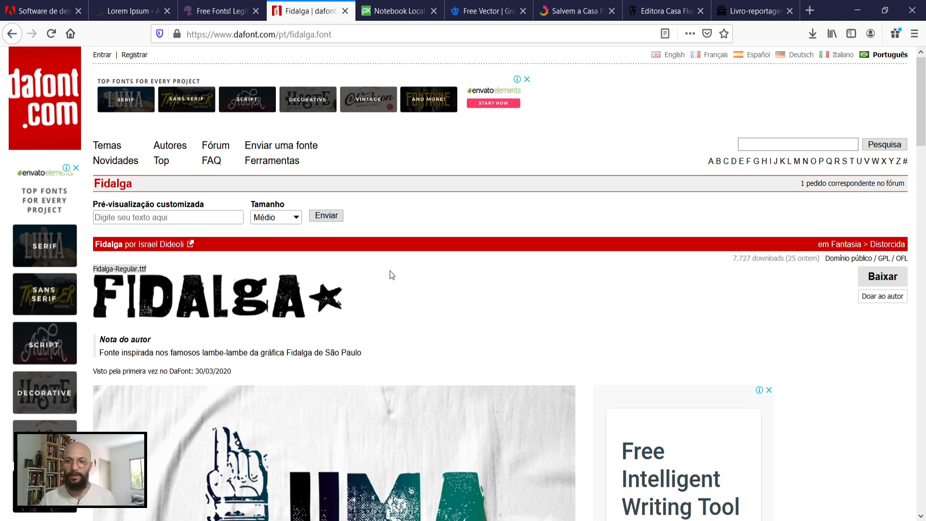
Step: Go from the Pixabay desk photo page to the Pixabay home page, and view Freepik's free education vector results
{"action": "left_click", "coordinate": [402, 13]}
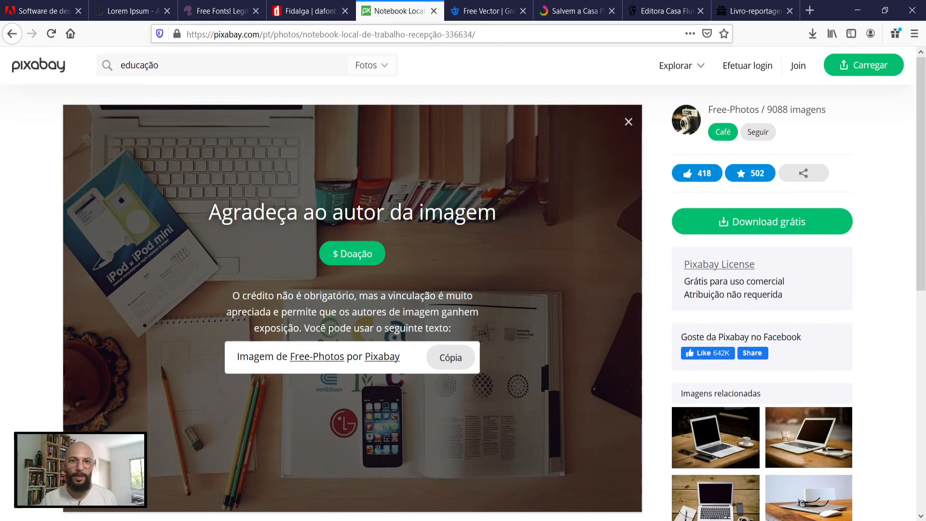
{"action": "left_click", "coordinate": [41, 70]}
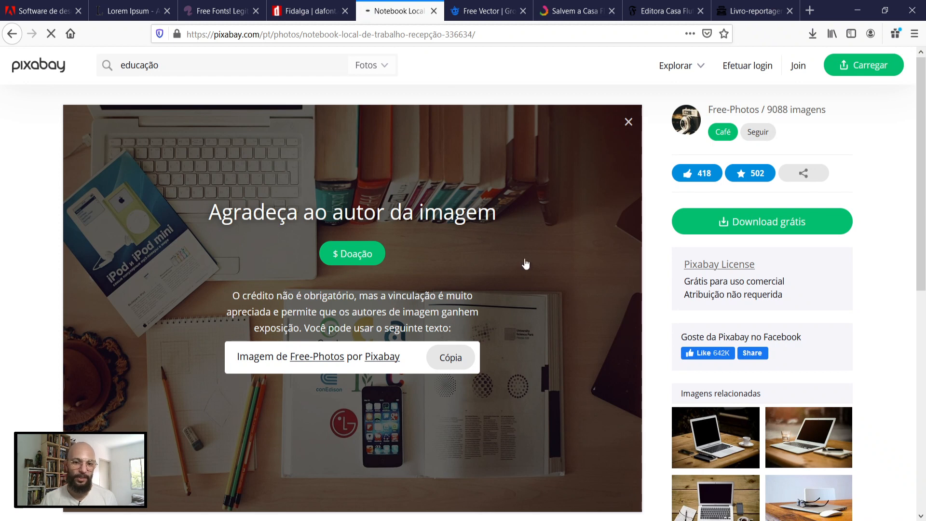
{"action": "left_click", "coordinate": [495, 17]}
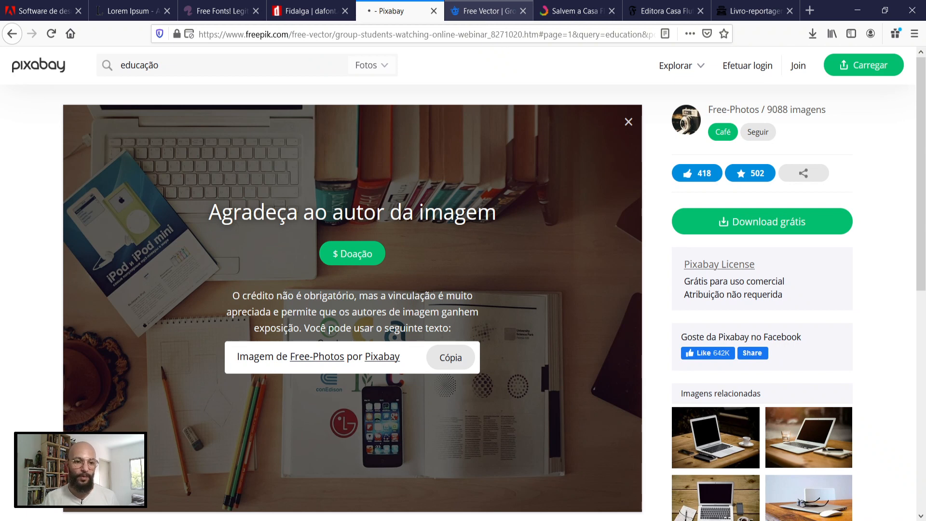
{"action": "mouse_move", "coordinate": [133, 520]}
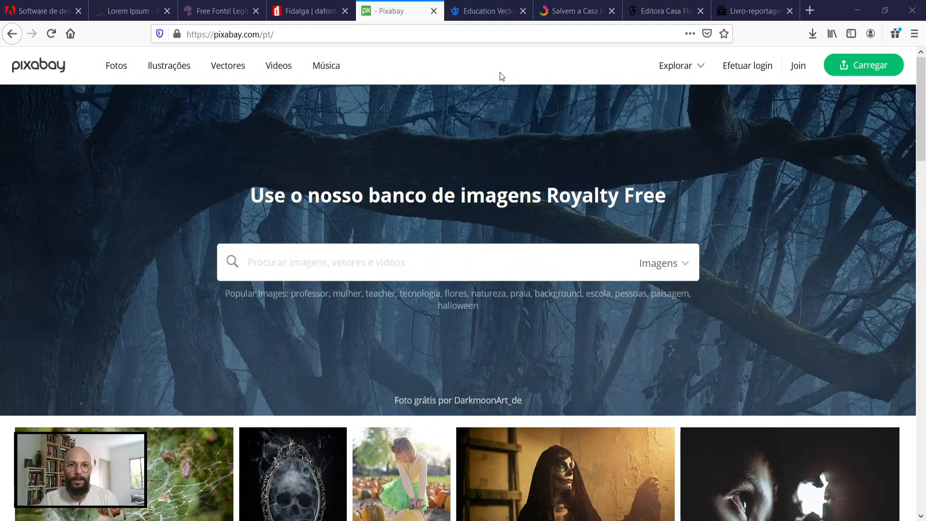
{"action": "left_click", "coordinate": [491, 5]}
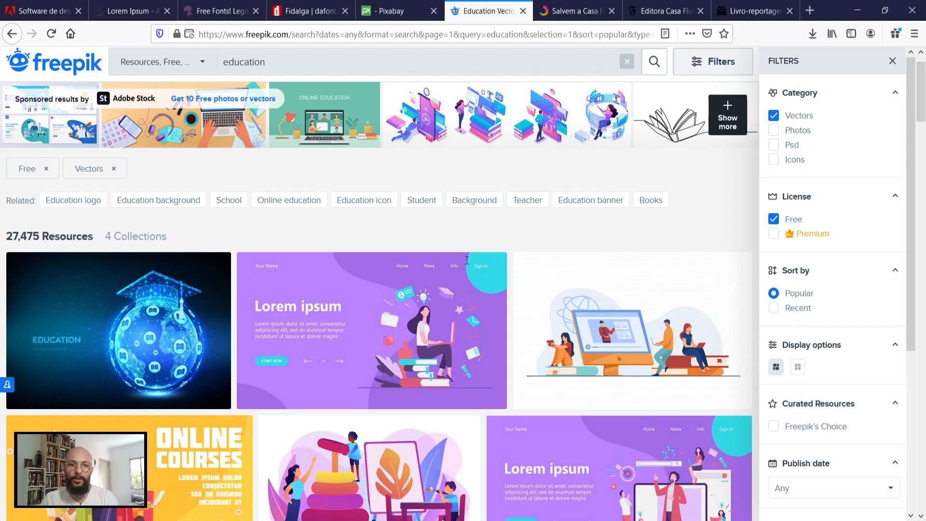
Step: Visit the "Salvem a Casa Flutuante" campaign on Catarse and examine its project description, use of funds, subscription rewards and progressive goal chart
{"action": "left_click", "coordinate": [574, 11]}
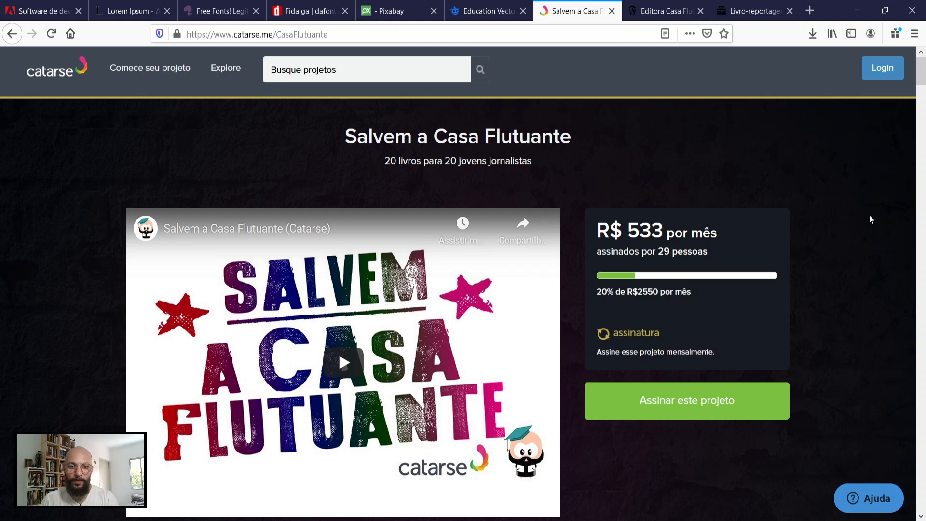
{"action": "scroll", "coordinate": [869, 215], "scroll_direction": "down", "scroll_amount": 2}
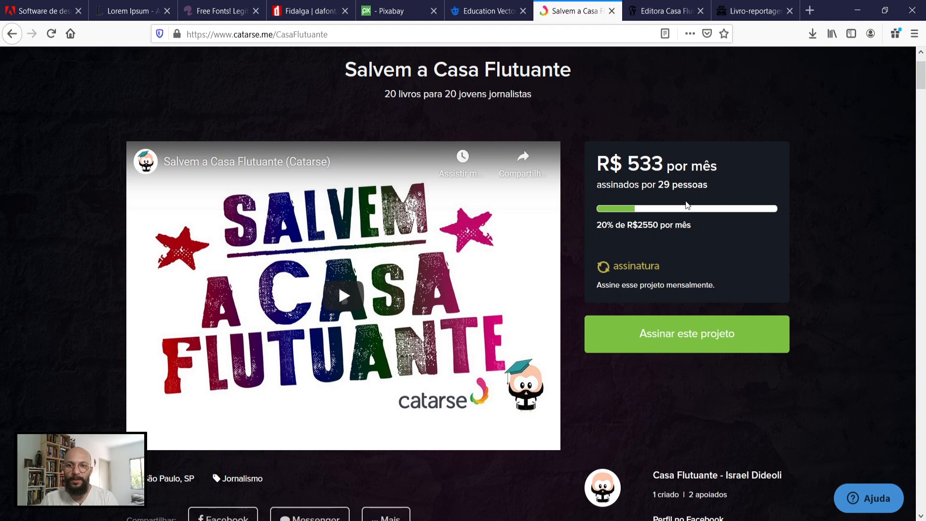
{"action": "scroll", "coordinate": [818, 204], "scroll_direction": "down", "scroll_amount": 2}
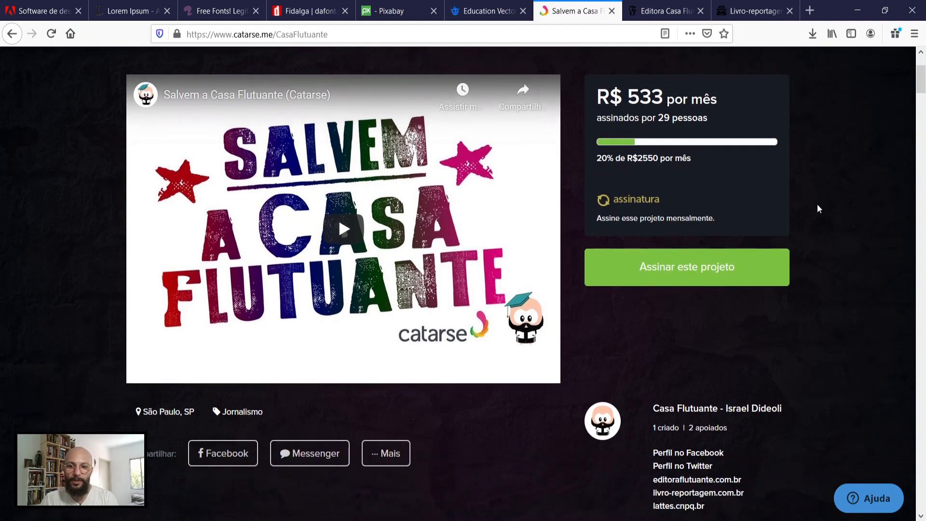
{"action": "scroll", "coordinate": [817, 209], "scroll_direction": "down", "scroll_amount": 10}
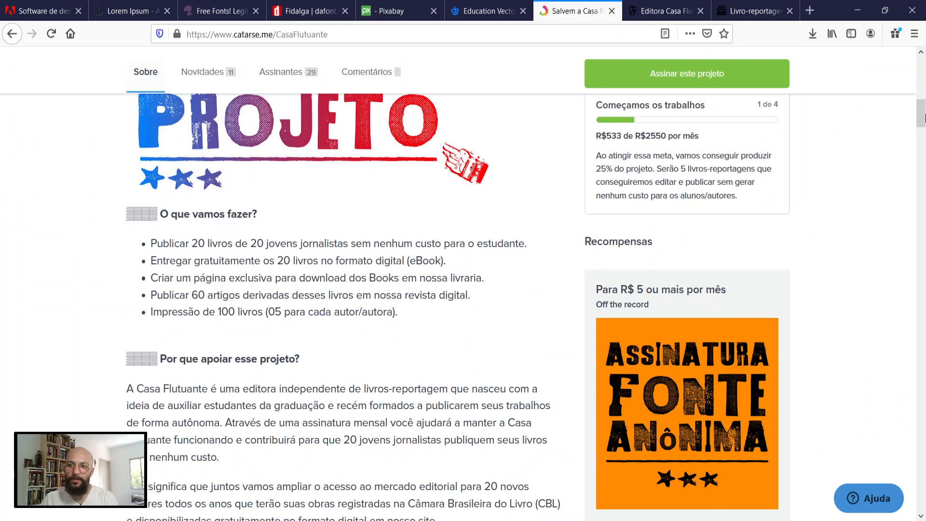
{"action": "scroll", "coordinate": [464, 413], "scroll_direction": "down", "scroll_amount": 6}
{"action": "scroll", "coordinate": [464, 412], "scroll_direction": "down", "scroll_amount": 12}
{"action": "scroll", "coordinate": [463, 410], "scroll_direction": "down", "scroll_amount": 15}
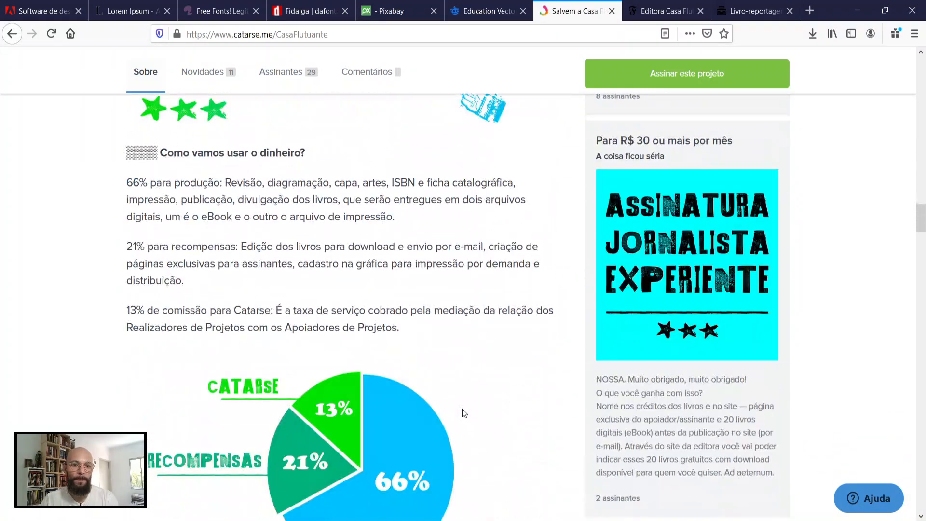
{"action": "scroll", "coordinate": [463, 412], "scroll_direction": "down", "scroll_amount": 5}
{"action": "scroll", "coordinate": [371, 259], "scroll_direction": "up", "scroll_amount": 4}
{"action": "scroll", "coordinate": [368, 271], "scroll_direction": "up", "scroll_amount": 5}
{"action": "scroll", "coordinate": [367, 270], "scroll_direction": "down", "scroll_amount": 15}
{"action": "scroll", "coordinate": [368, 268], "scroll_direction": "down", "scroll_amount": 14}
{"action": "scroll", "coordinate": [366, 271], "scroll_direction": "up", "scroll_amount": 3}
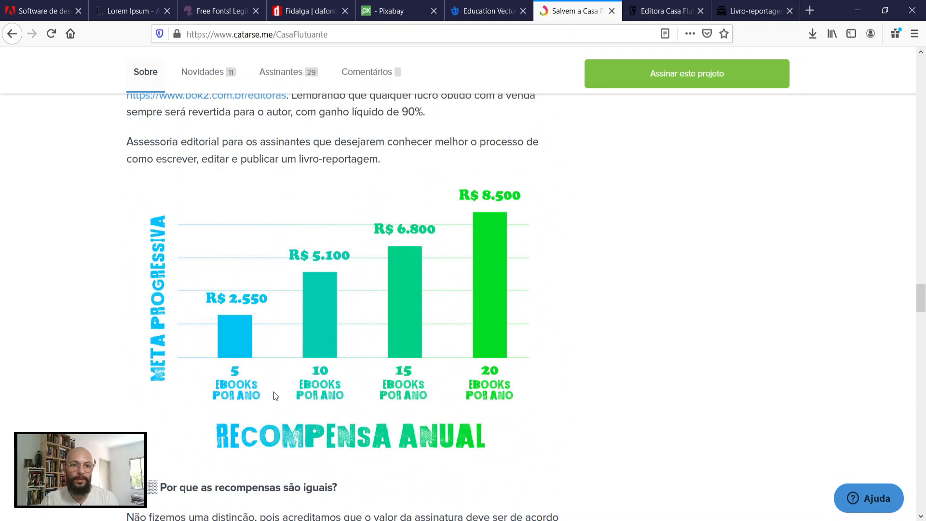
Step: Examine the campaign's figures on journalism books in São Paulo universities and the "20 livros para 20 jovens jornalistas" banner with its covers
{"action": "scroll", "coordinate": [459, 386], "scroll_direction": "down", "scroll_amount": 2}
{"action": "scroll", "coordinate": [459, 385], "scroll_direction": "down", "scroll_amount": 9}
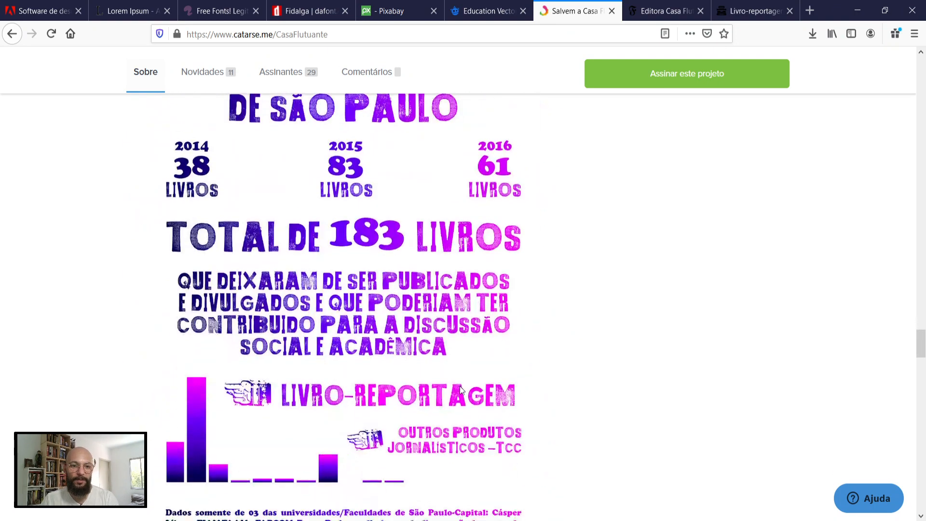
{"action": "scroll", "coordinate": [462, 390], "scroll_direction": "up", "scroll_amount": 11}
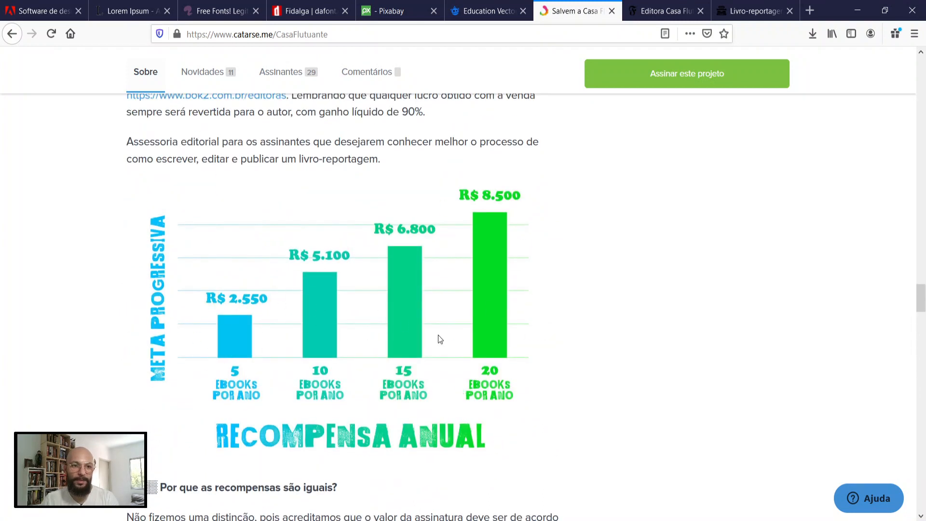
{"action": "scroll", "coordinate": [450, 345], "scroll_direction": "down", "scroll_amount": 10}
{"action": "scroll", "coordinate": [450, 349], "scroll_direction": "down", "scroll_amount": 15}
{"action": "scroll", "coordinate": [450, 345], "scroll_direction": "down", "scroll_amount": 15}
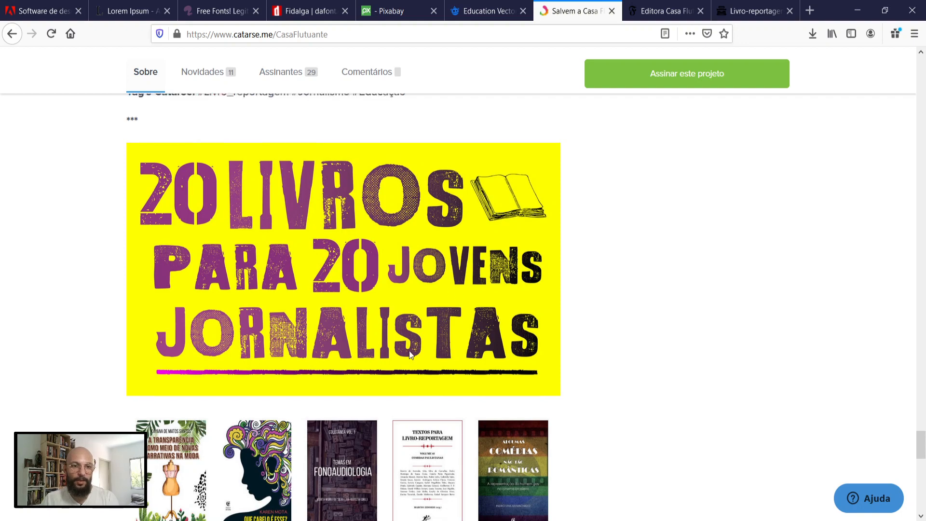
Step: Review the campaign page from the "Os Escolhidos" section back through rewards and use of funds to the project title and video
{"action": "scroll", "coordinate": [409, 355], "scroll_direction": "up", "scroll_amount": 10}
{"action": "scroll", "coordinate": [410, 350], "scroll_direction": "up", "scroll_amount": 6}
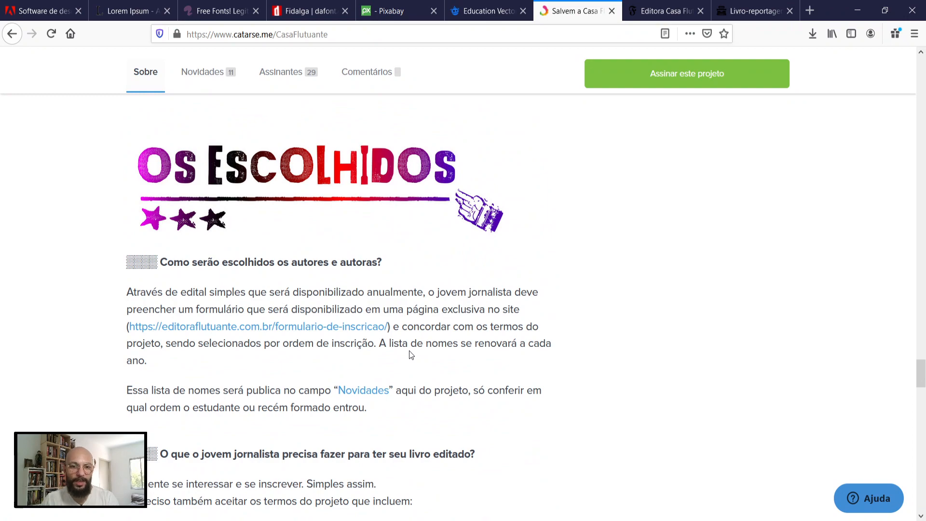
{"action": "scroll", "coordinate": [427, 365], "scroll_direction": "up", "scroll_amount": 9}
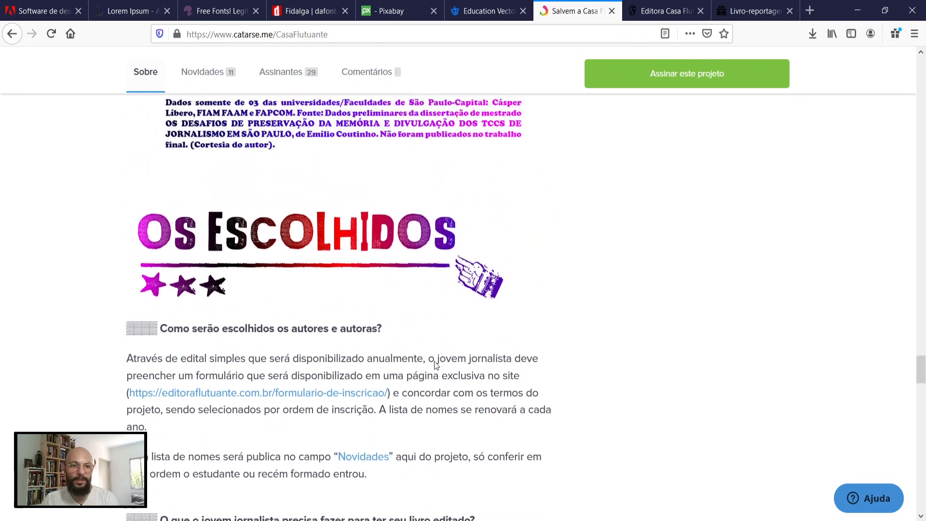
{"action": "scroll", "coordinate": [435, 365], "scroll_direction": "up", "scroll_amount": 15}
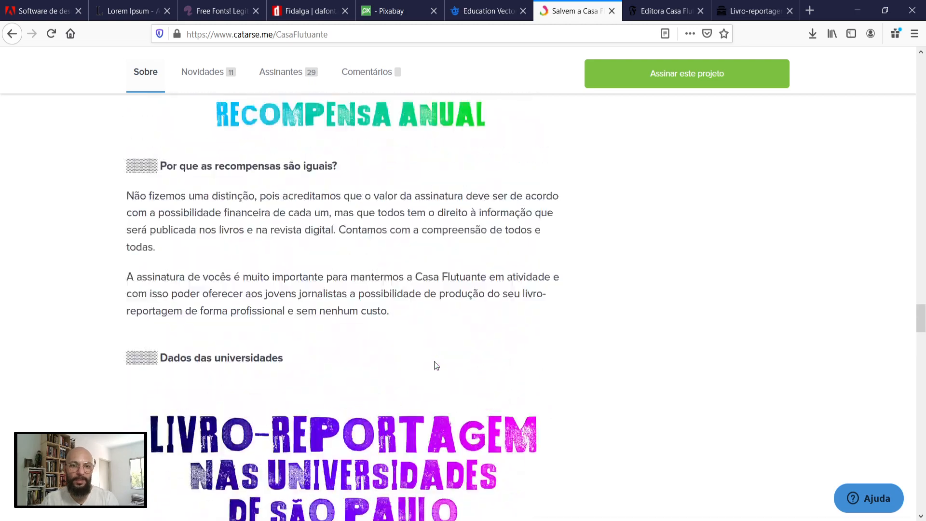
{"action": "scroll", "coordinate": [435, 365], "scroll_direction": "up", "scroll_amount": 15}
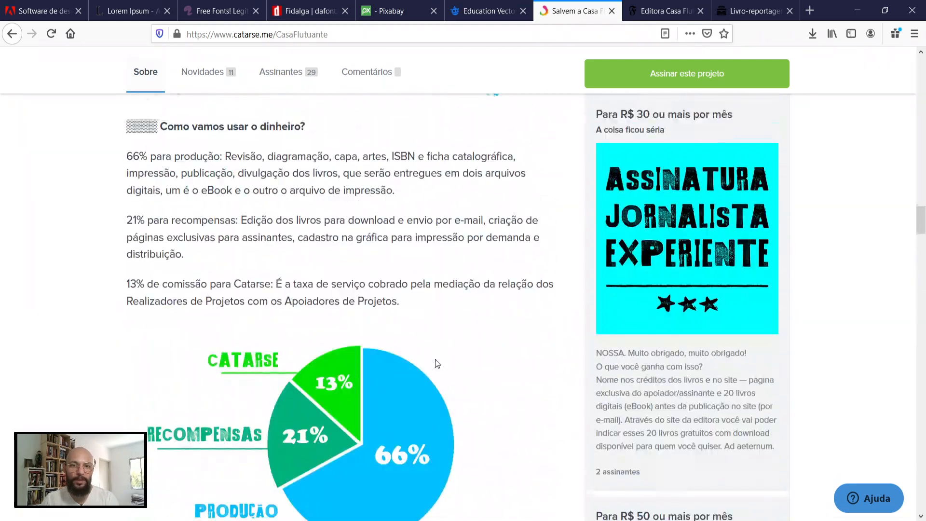
{"action": "scroll", "coordinate": [435, 361], "scroll_direction": "up", "scroll_amount": 20}
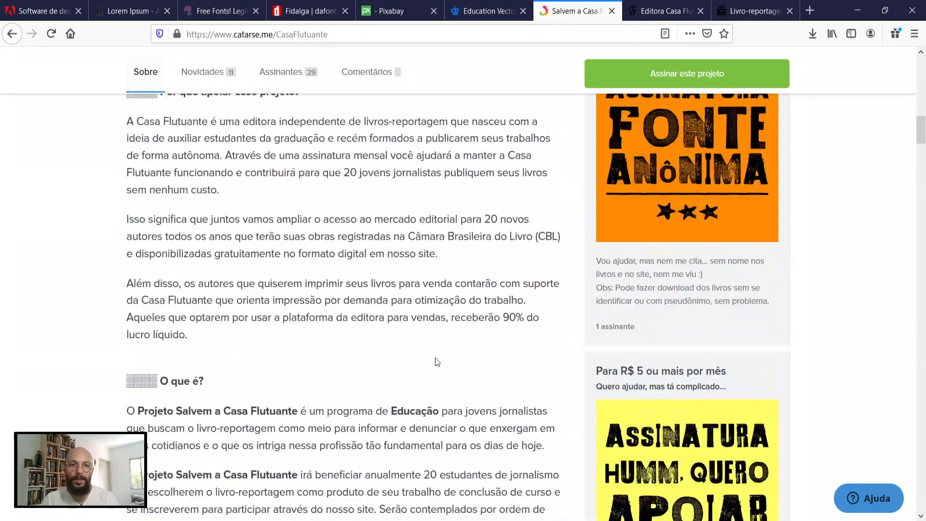
{"action": "scroll", "coordinate": [436, 361], "scroll_direction": "up", "scroll_amount": 4}
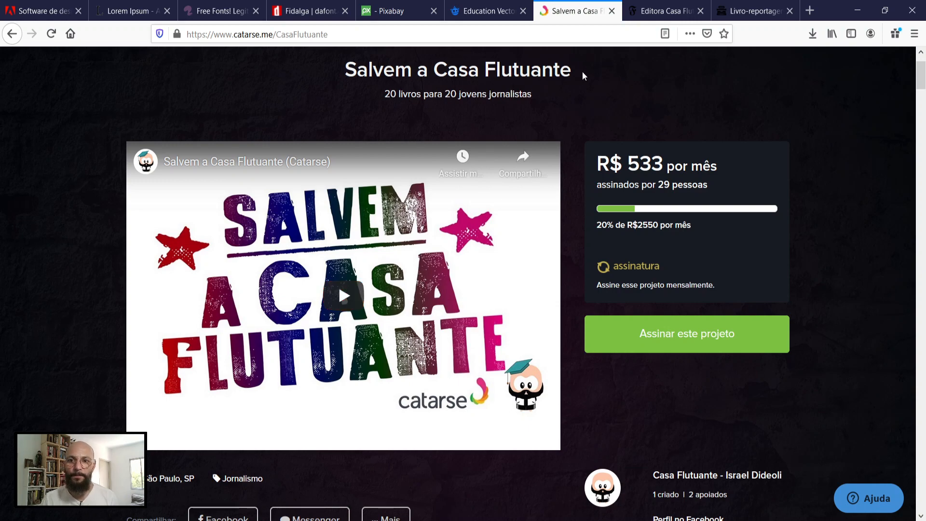
Step: Switch to the Editora Casa Flutuante site and look over its bookstore home page, book listings and Livraria categories
{"action": "left_click", "coordinate": [657, 14]}
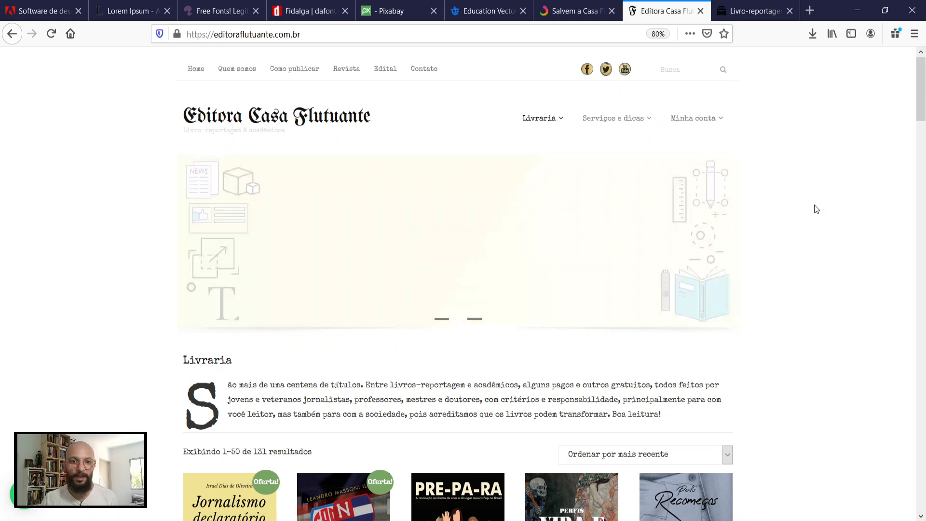
{"action": "scroll", "coordinate": [818, 209], "scroll_direction": "down", "scroll_amount": 4}
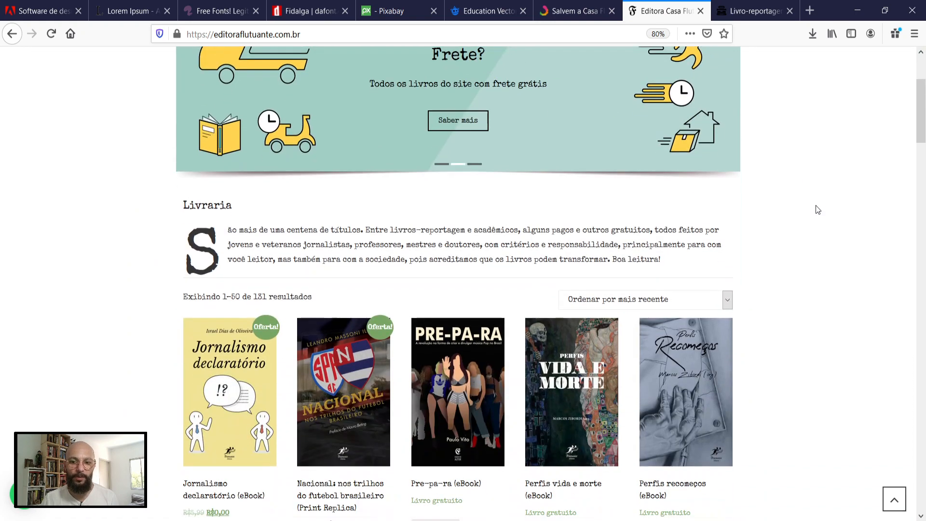
{"action": "scroll", "coordinate": [818, 210], "scroll_direction": "down", "scroll_amount": 7}
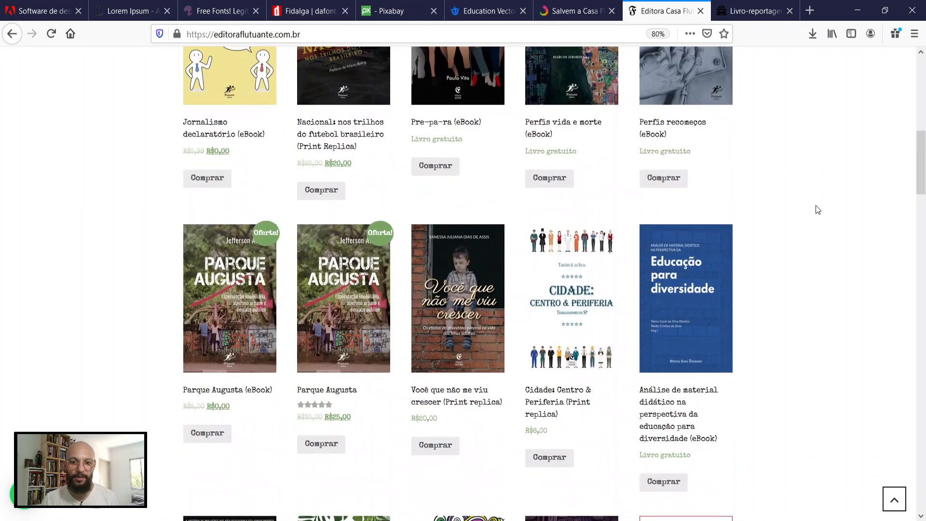
{"action": "scroll", "coordinate": [818, 209], "scroll_direction": "up", "scroll_amount": 11}
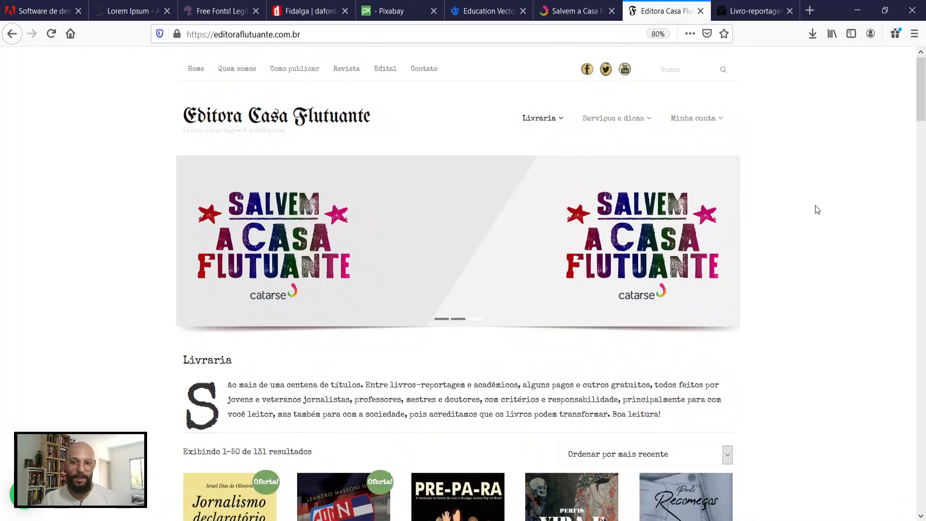
{"action": "mouse_move", "coordinate": [546, 123]}
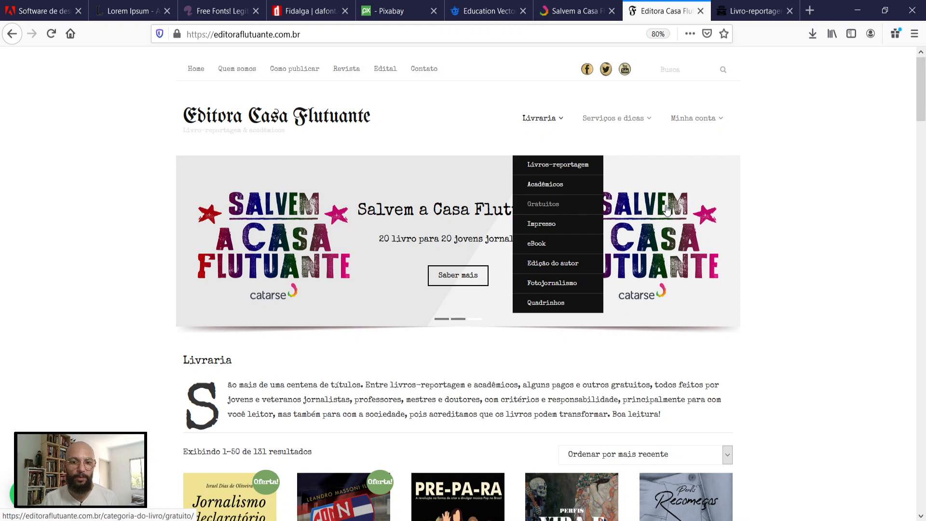
{"action": "scroll", "coordinate": [877, 230], "scroll_direction": "down", "scroll_amount": 5}
{"action": "scroll", "coordinate": [877, 230], "scroll_direction": "down", "scroll_amount": 5}
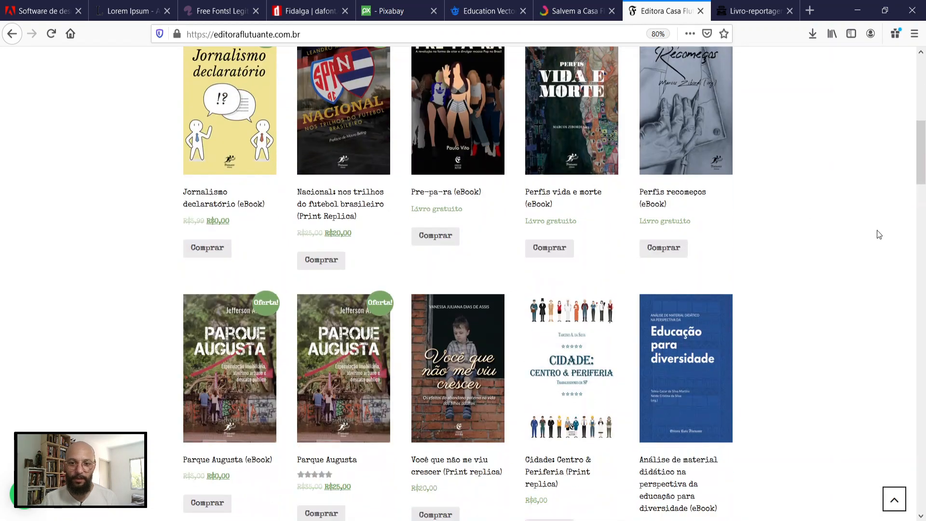
{"action": "scroll", "coordinate": [877, 230], "scroll_direction": "up", "scroll_amount": 10}
{"action": "scroll", "coordinate": [878, 230], "scroll_direction": "up", "scroll_amount": 3}
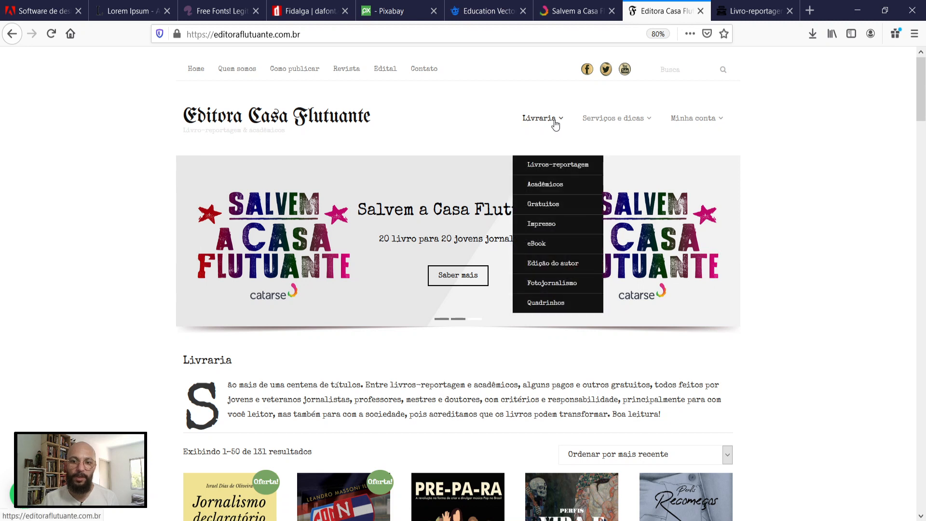
Step: Open the Gratuitos book category and look through the whole list of free titles
{"action": "left_click", "coordinate": [547, 205]}
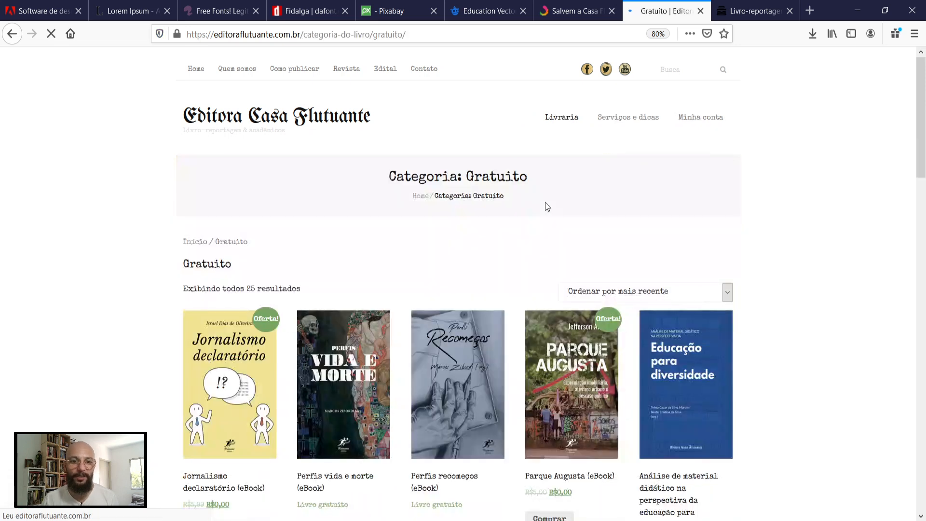
{"action": "scroll", "coordinate": [818, 251], "scroll_direction": "down", "scroll_amount": 3}
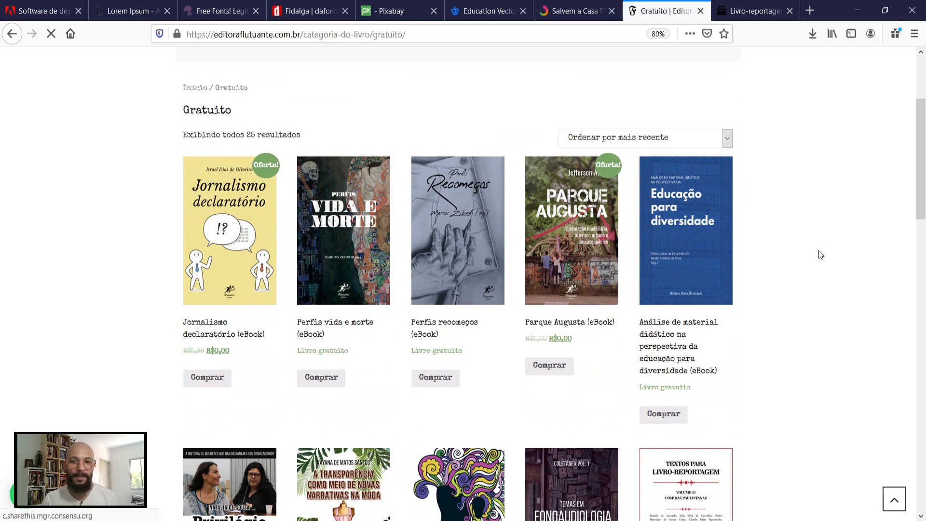
{"action": "scroll", "coordinate": [820, 254], "scroll_direction": "down", "scroll_amount": 2}
{"action": "scroll", "coordinate": [818, 252], "scroll_direction": "down", "scroll_amount": 3}
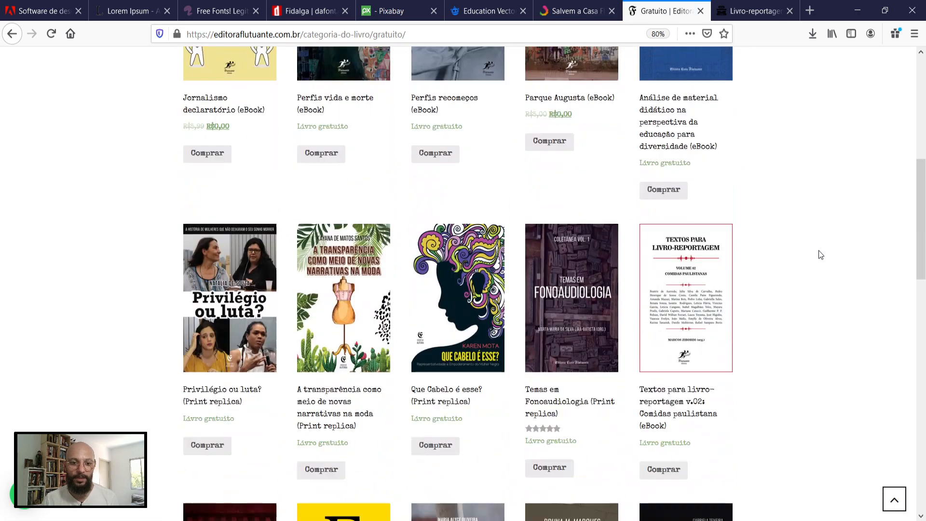
{"action": "scroll", "coordinate": [820, 254], "scroll_direction": "down", "scroll_amount": 2}
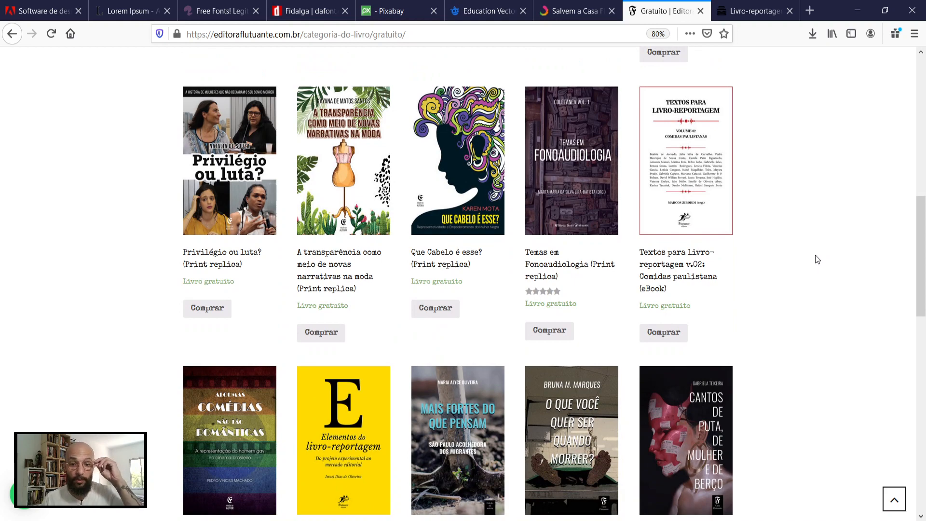
{"action": "scroll", "coordinate": [816, 260], "scroll_direction": "down", "scroll_amount": 3}
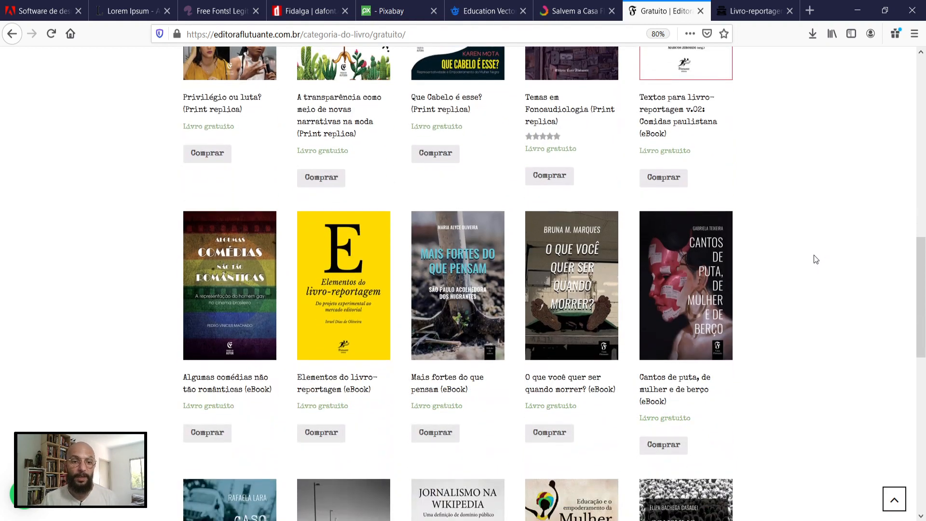
{"action": "scroll", "coordinate": [815, 259], "scroll_direction": "down", "scroll_amount": 6}
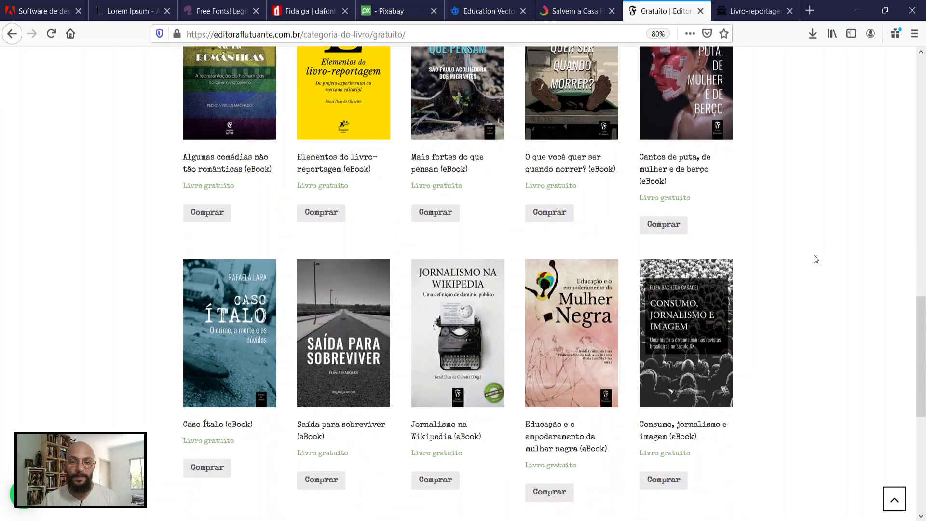
{"action": "scroll", "coordinate": [814, 255], "scroll_direction": "down", "scroll_amount": 3}
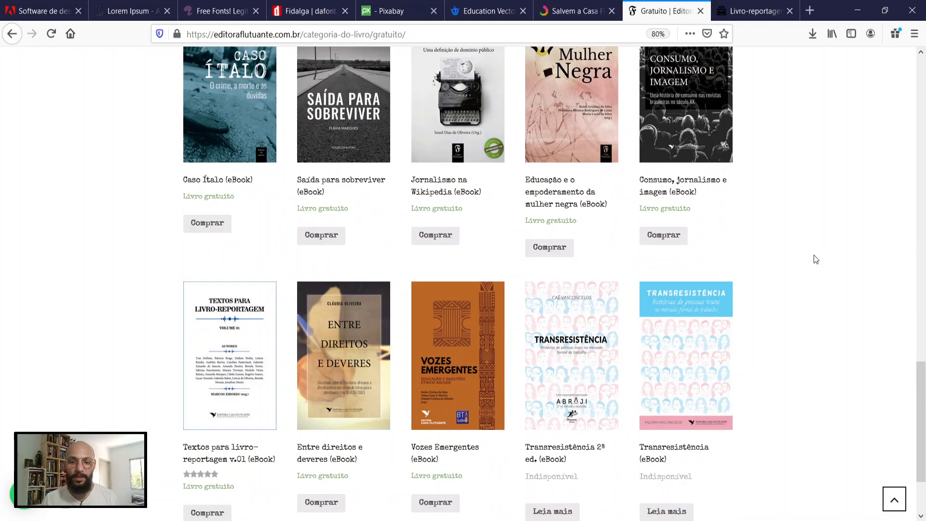
{"action": "scroll", "coordinate": [814, 255], "scroll_direction": "down", "scroll_amount": 2}
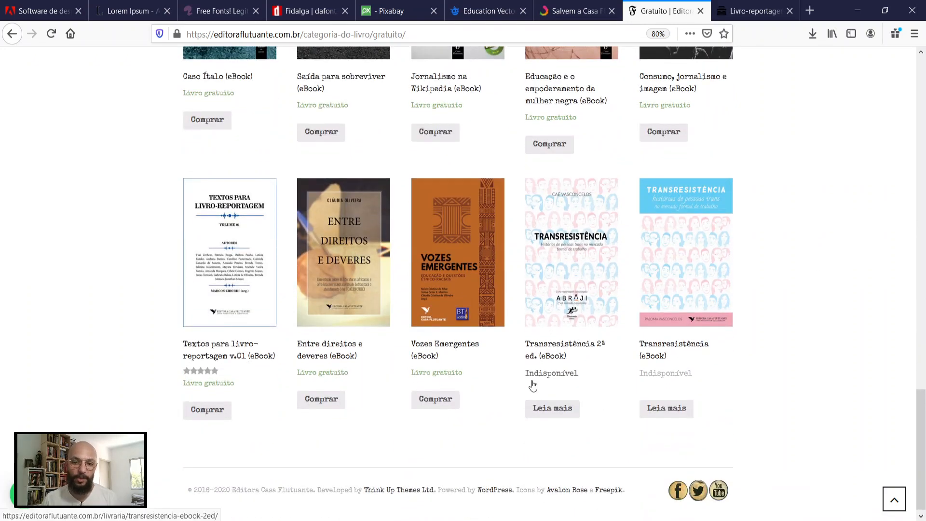
{"action": "scroll", "coordinate": [794, 283], "scroll_direction": "up", "scroll_amount": 3}
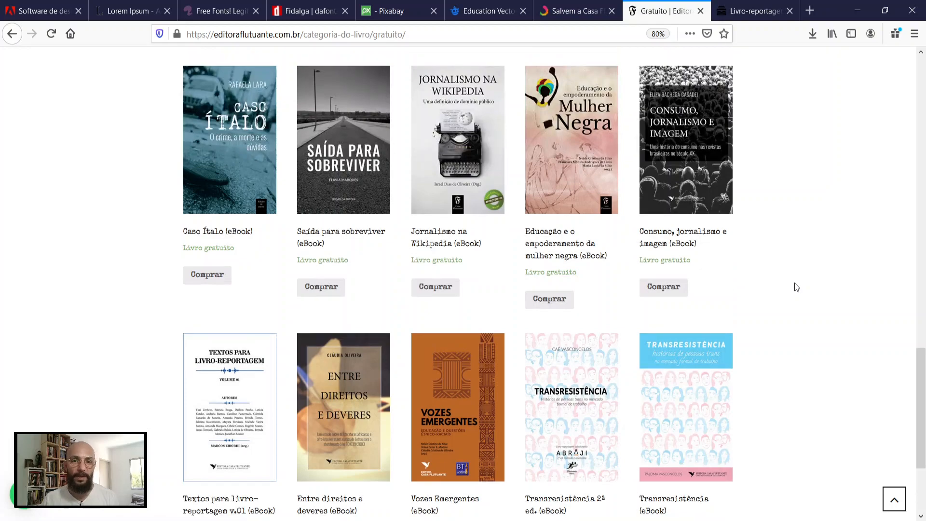
{"action": "scroll", "coordinate": [796, 281], "scroll_direction": "up", "scroll_amount": 20}
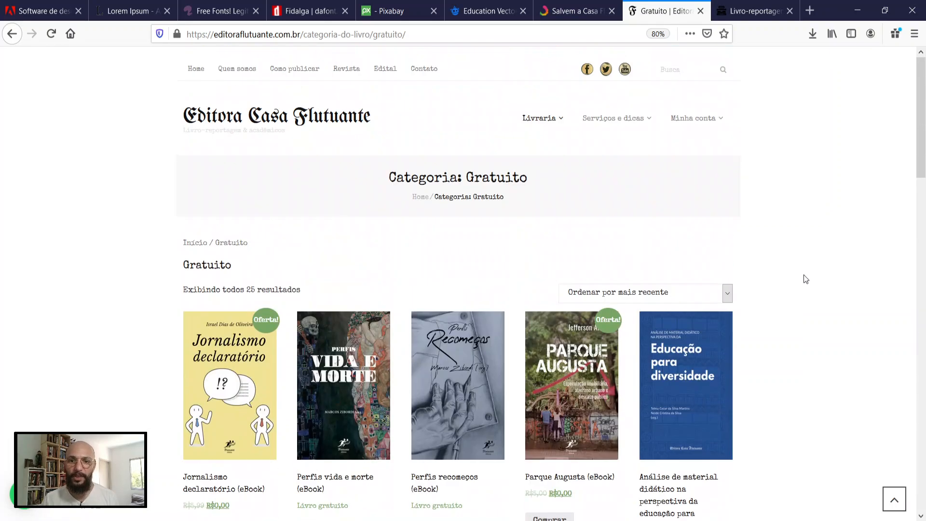
Step: Switch to the Livro-reportagem em revista site and view the issue #14 cover with the page zoomed out to 50%
{"action": "left_click", "coordinate": [754, 12]}
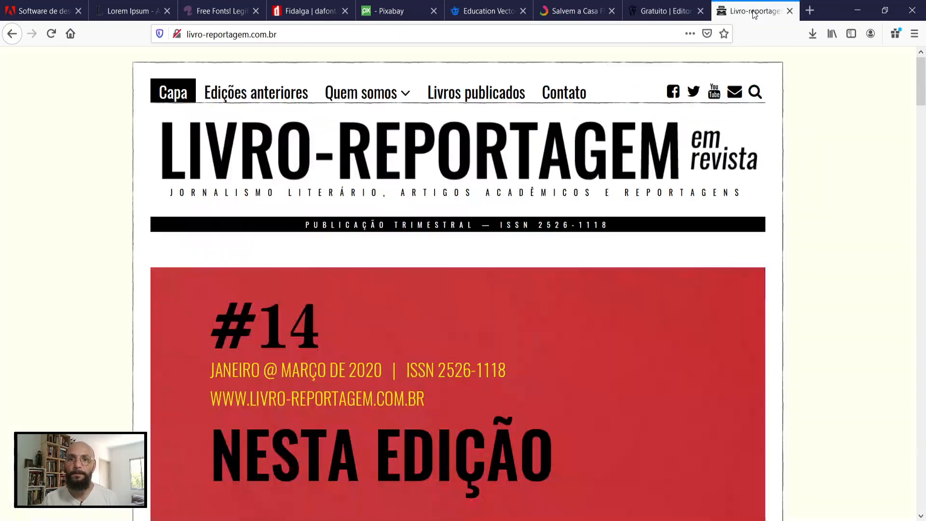
{"action": "scroll", "coordinate": [871, 241], "scroll_direction": "down", "scroll_amount": 1}
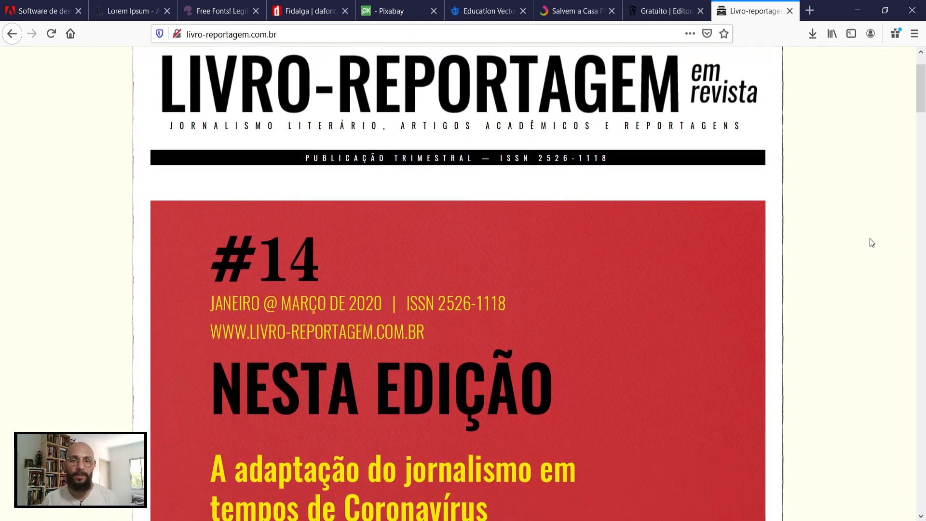
{"action": "scroll", "coordinate": [872, 243], "scroll_direction": "up", "scroll_amount": 1}
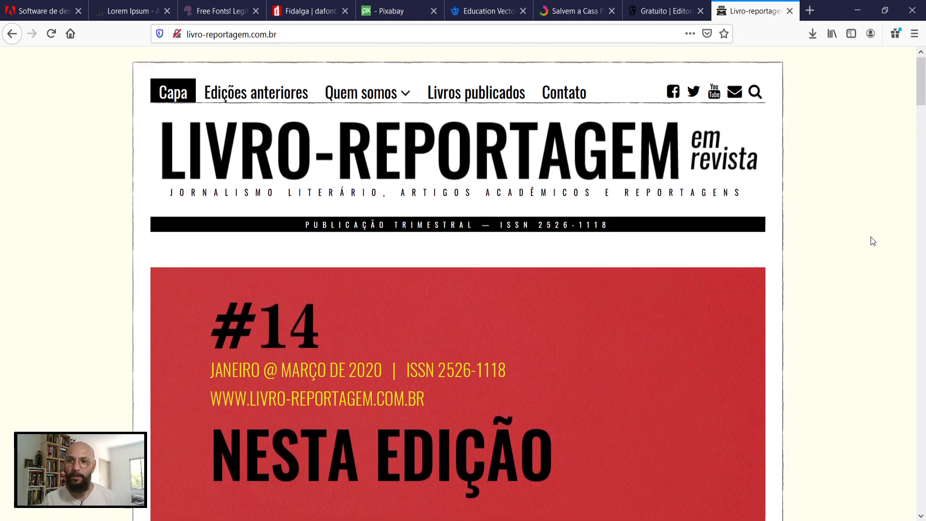
{"action": "left_click", "coordinate": [915, 34]}
{"action": "left_click", "coordinate": [830, 143]}
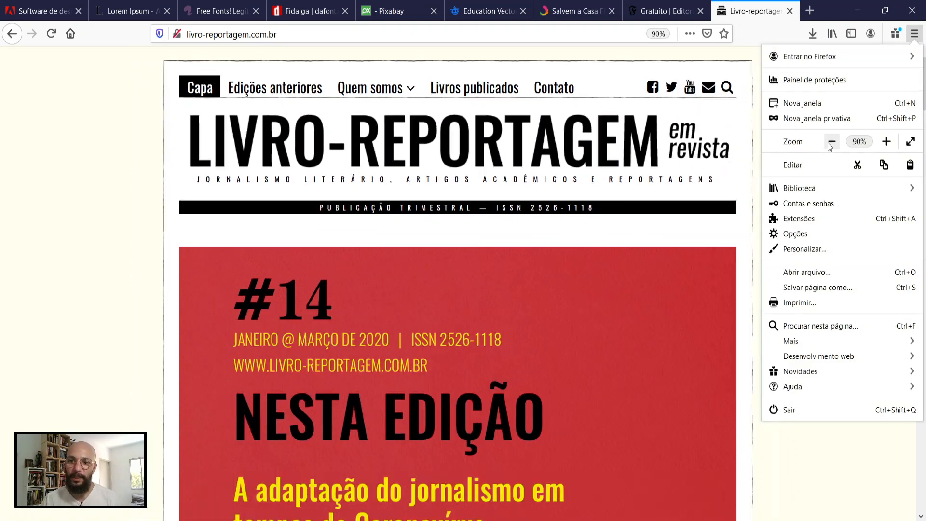
{"action": "left_click", "coordinate": [830, 143]}
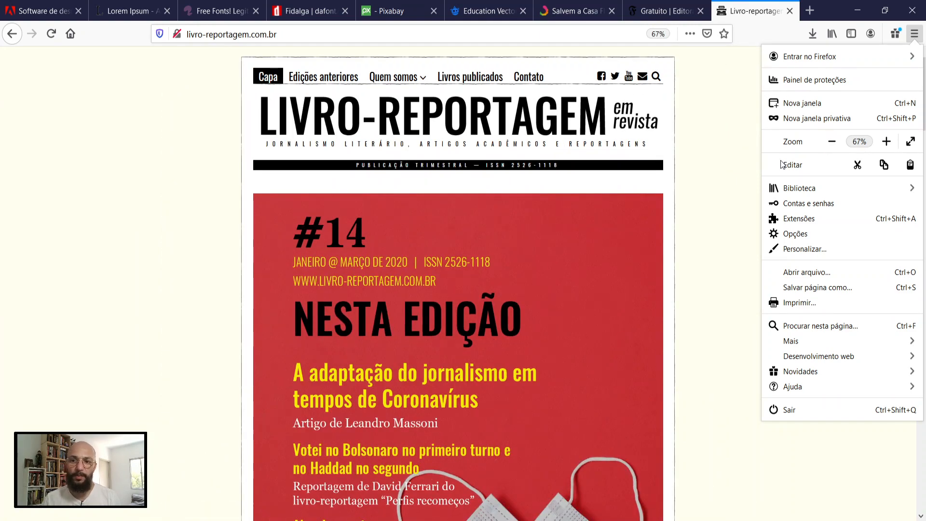
{"action": "left_click", "coordinate": [830, 142]}
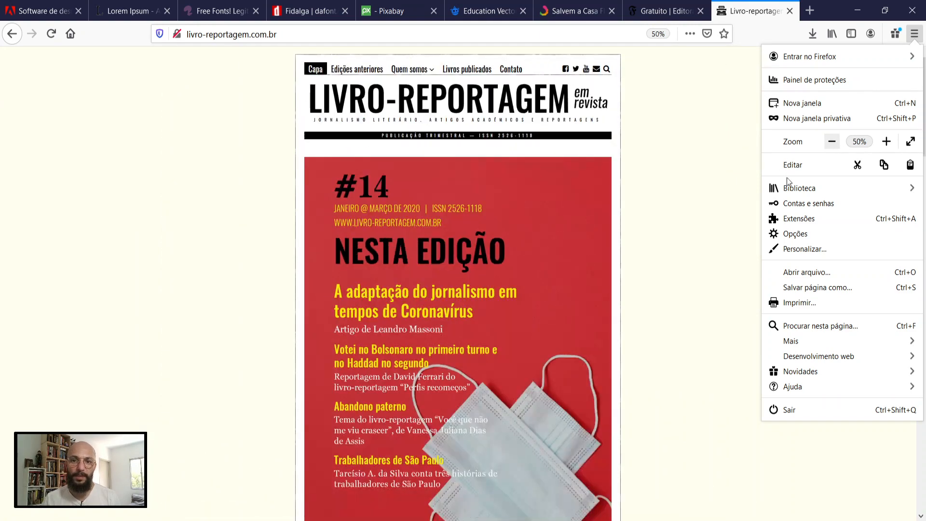
{"action": "left_click", "coordinate": [705, 254]}
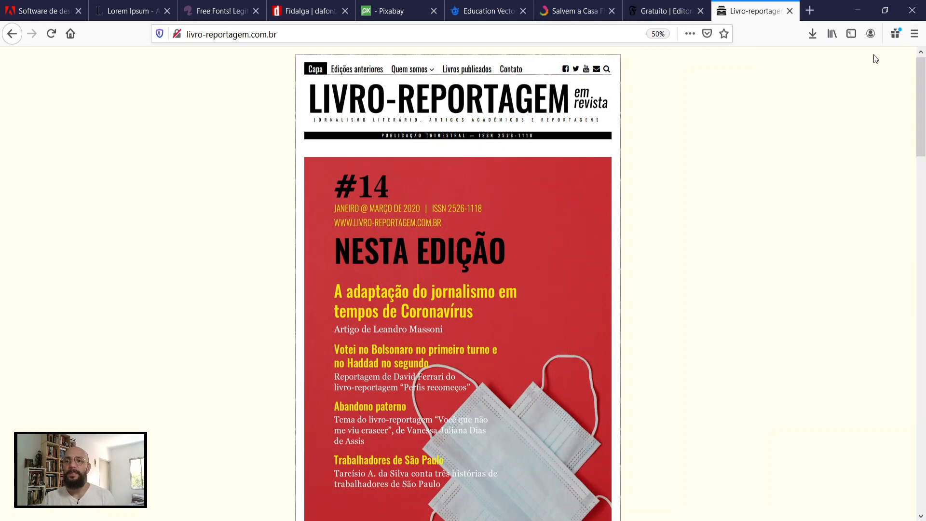
Step: Set the magazine page's zoom to 80%
{"action": "left_click", "coordinate": [915, 34]}
{"action": "left_click", "coordinate": [889, 145]}
{"action": "left_click", "coordinate": [889, 145]}
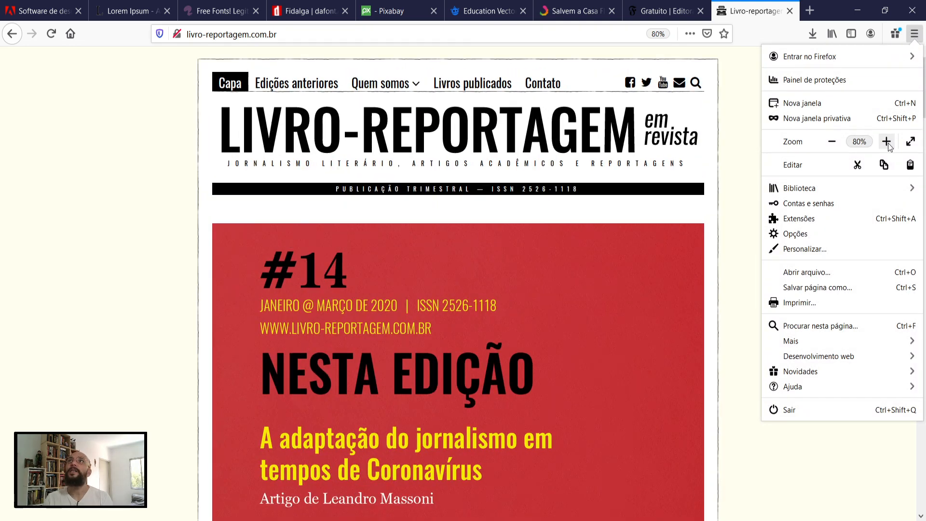
{"action": "left_click", "coordinate": [737, 254]}
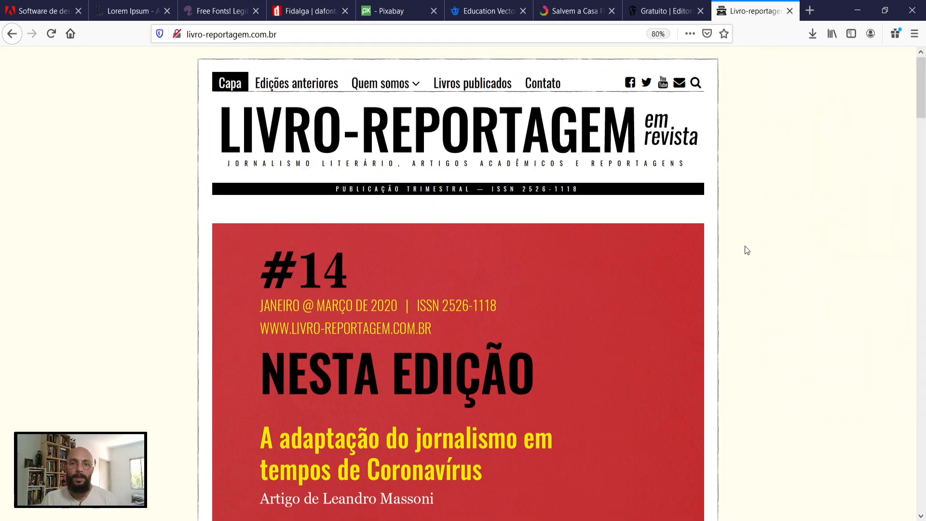
Step: Look through the magazine home page from the issue #14 cover past Nesta Edição and Edição Anterior to Artigos e Reportagens, and return to the masthead
{"action": "scroll", "coordinate": [746, 249], "scroll_direction": "down", "scroll_amount": 2}
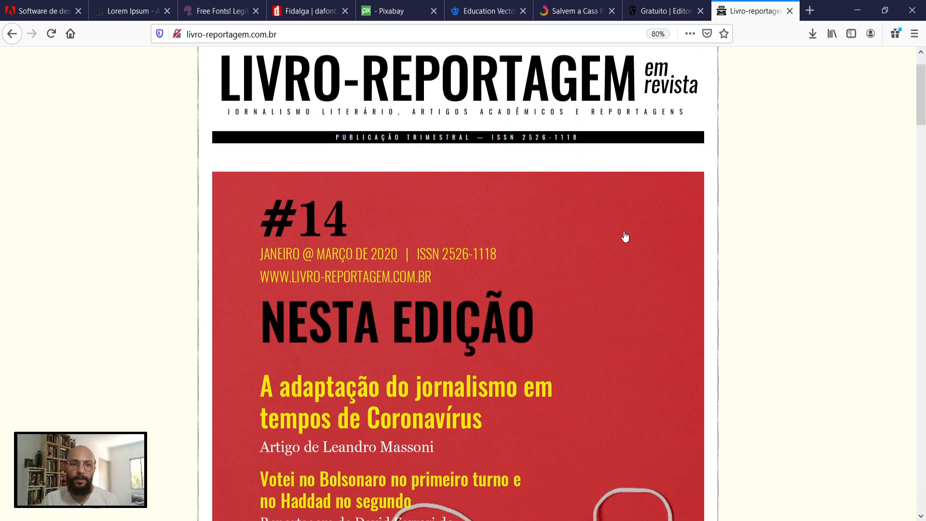
{"action": "scroll", "coordinate": [625, 237], "scroll_direction": "down", "scroll_amount": 10}
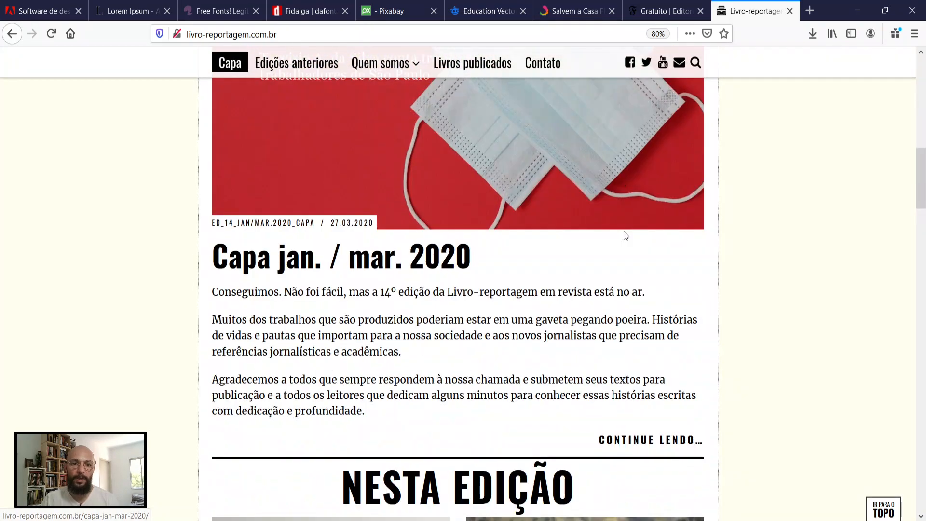
{"action": "scroll", "coordinate": [625, 235], "scroll_direction": "down", "scroll_amount": 10}
{"action": "scroll", "coordinate": [625, 237], "scroll_direction": "down", "scroll_amount": 7}
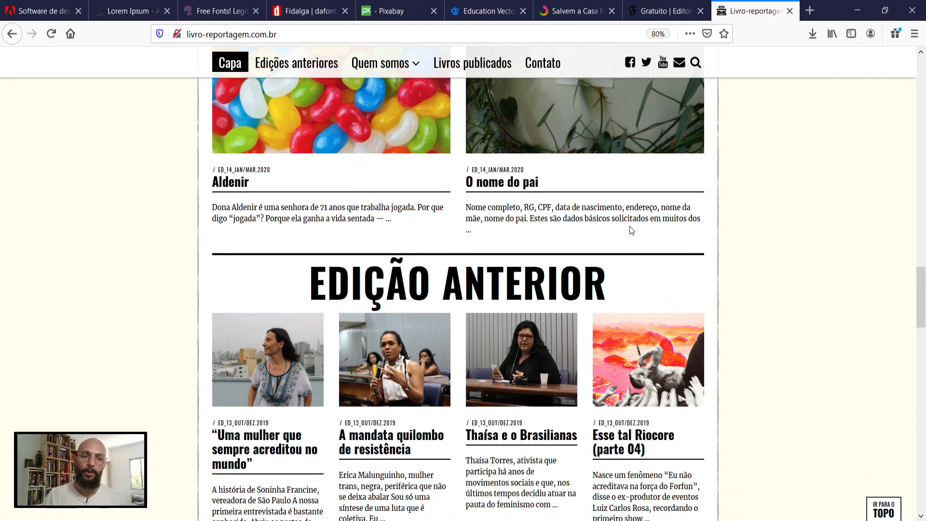
{"action": "scroll", "coordinate": [637, 233], "scroll_direction": "down", "scroll_amount": 7}
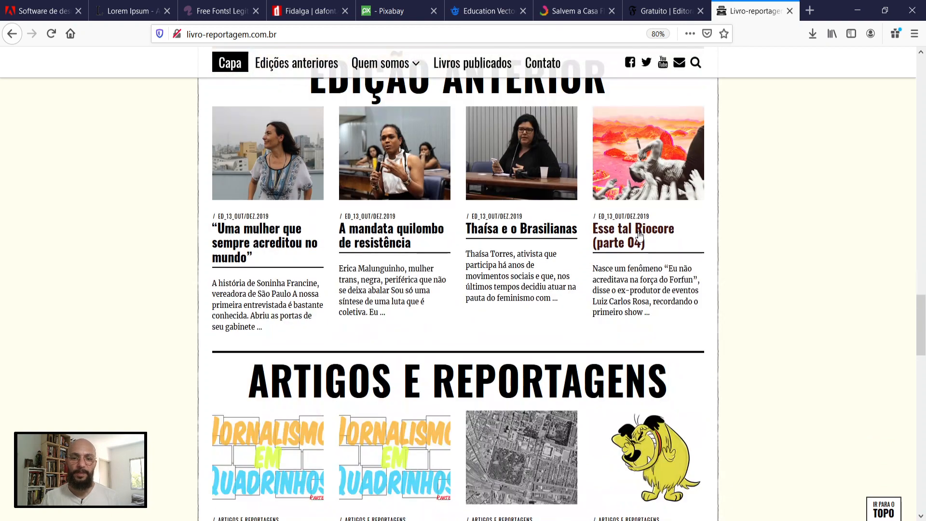
{"action": "scroll", "coordinate": [642, 235], "scroll_direction": "down", "scroll_amount": 3}
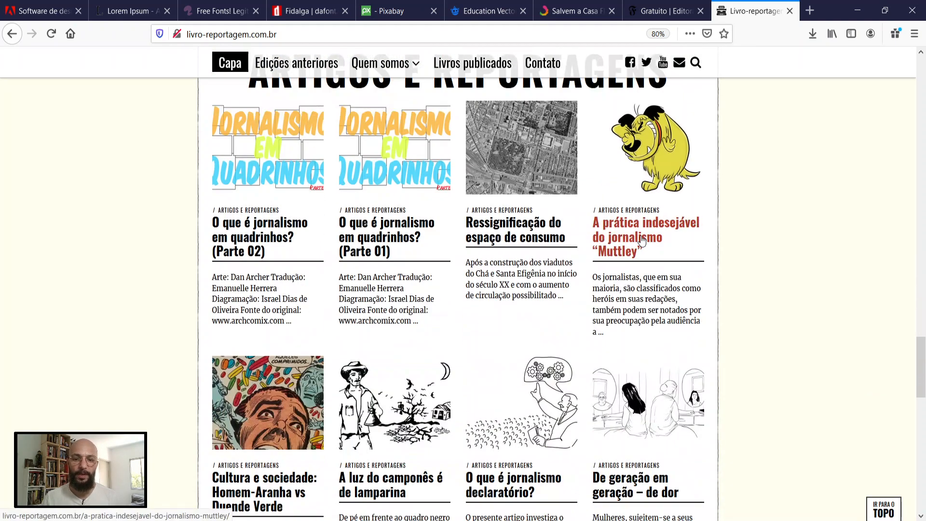
{"action": "scroll", "coordinate": [643, 238], "scroll_direction": "down", "scroll_amount": 1}
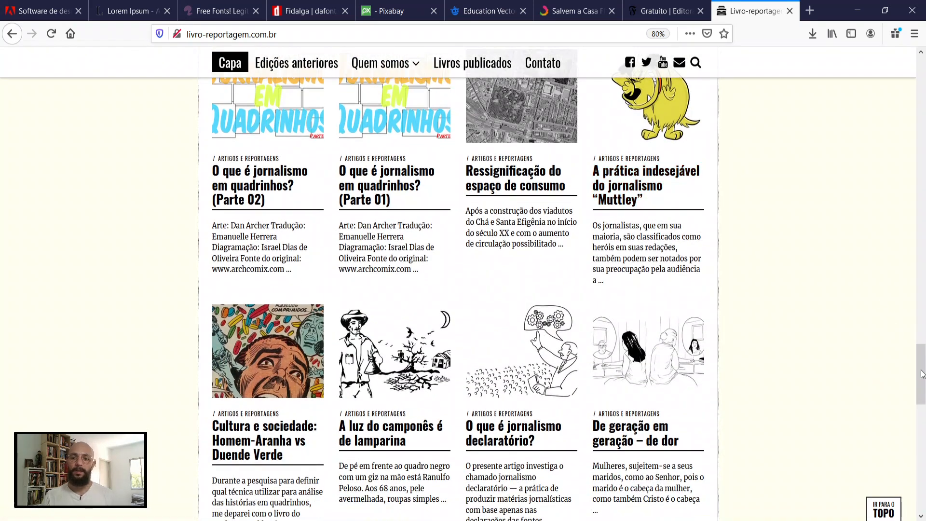
{"action": "scroll", "coordinate": [643, 238], "scroll_direction": "up", "scroll_amount": 20}
{"action": "scroll", "coordinate": [606, 195], "scroll_direction": "up", "scroll_amount": 10}
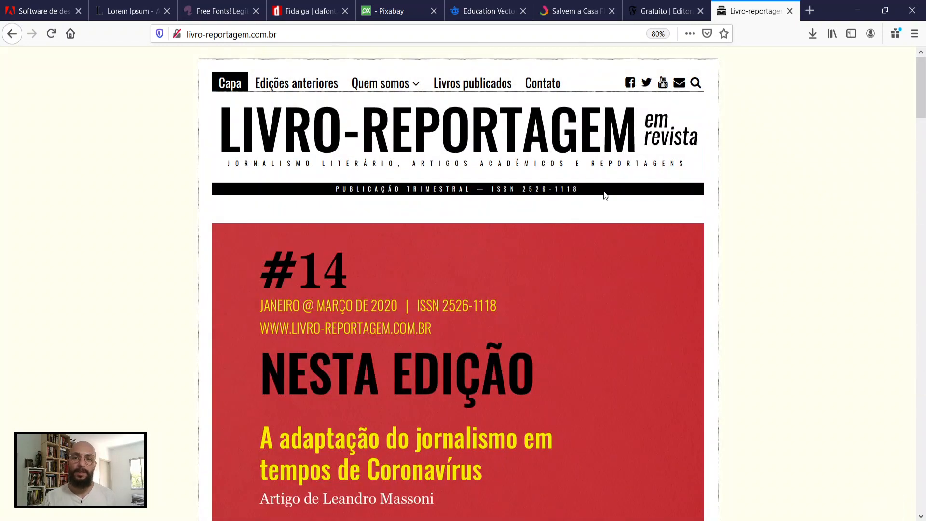
Step: Highlight the ISSN in the magazine's masthead, look over the Artigos e Reportagens listings again and return to the start of the page
{"action": "left_click_drag", "start_coordinate": [580, 188], "coordinate": [492, 189]}
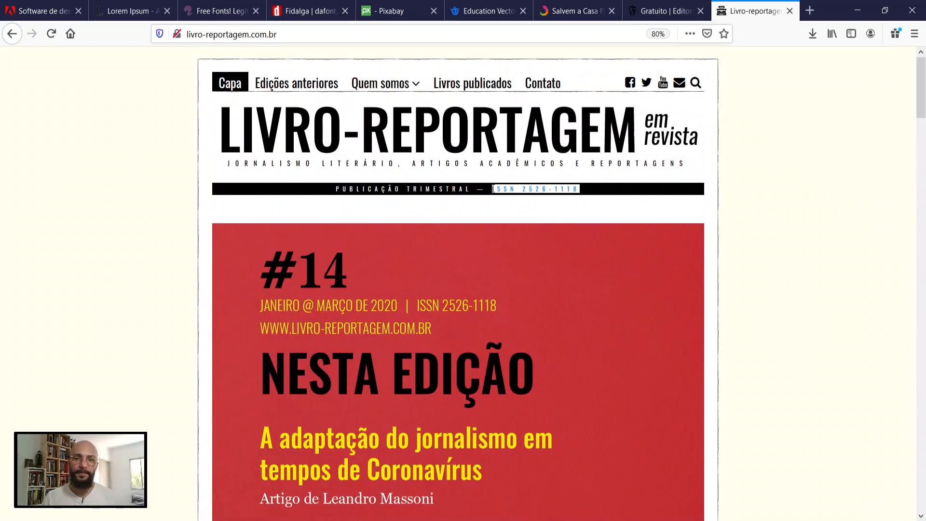
{"action": "left_click", "coordinate": [493, 188]}
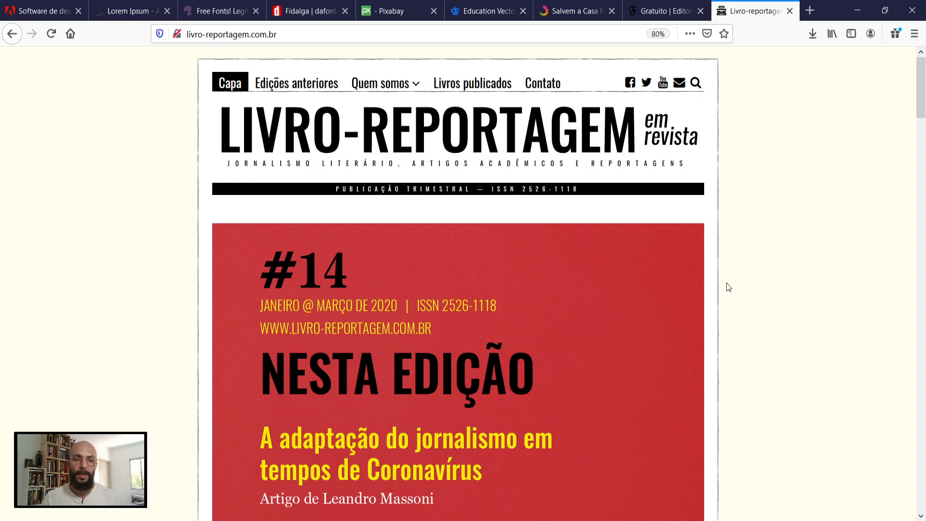
{"action": "scroll", "coordinate": [727, 285], "scroll_direction": "down", "scroll_amount": 15}
{"action": "scroll", "coordinate": [729, 286], "scroll_direction": "down", "scroll_amount": 15}
{"action": "scroll", "coordinate": [729, 288], "scroll_direction": "down", "scroll_amount": 10}
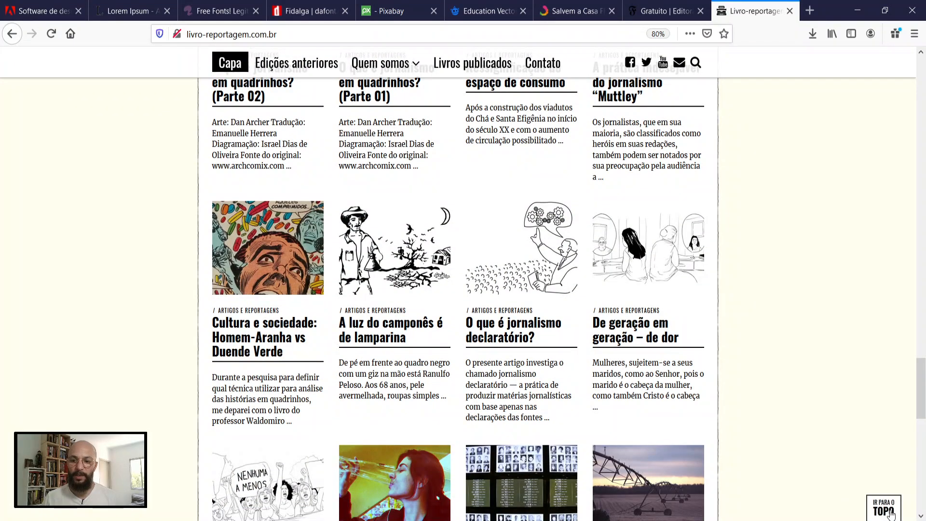
{"action": "left_click", "coordinate": [890, 514]}
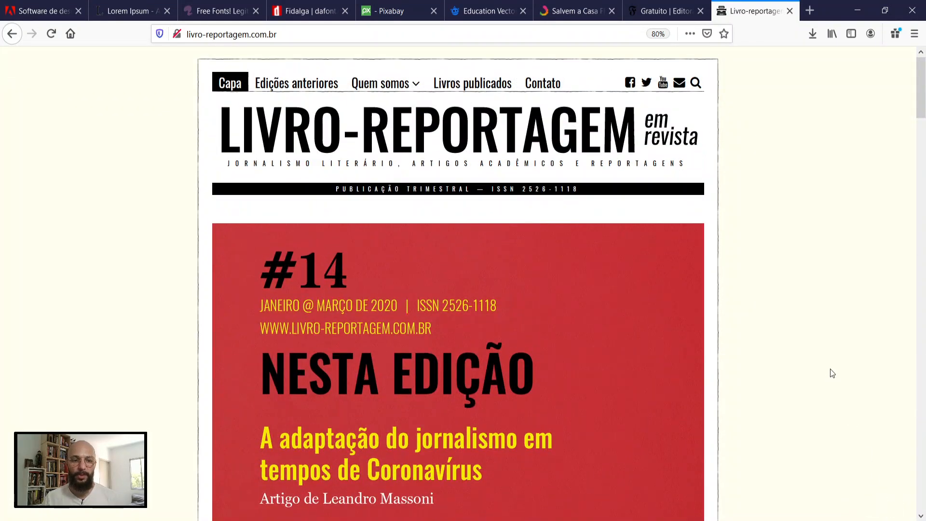
Step: Switch back to the Salvem a Casa Flutuante campaign page on Catarse
{"action": "left_click", "coordinate": [676, 13]}
{"action": "left_click", "coordinate": [572, 9]}
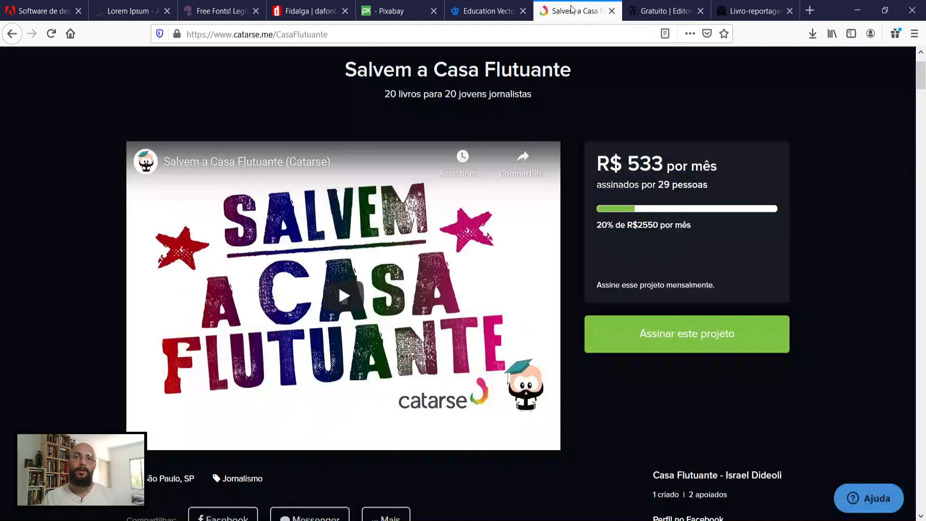